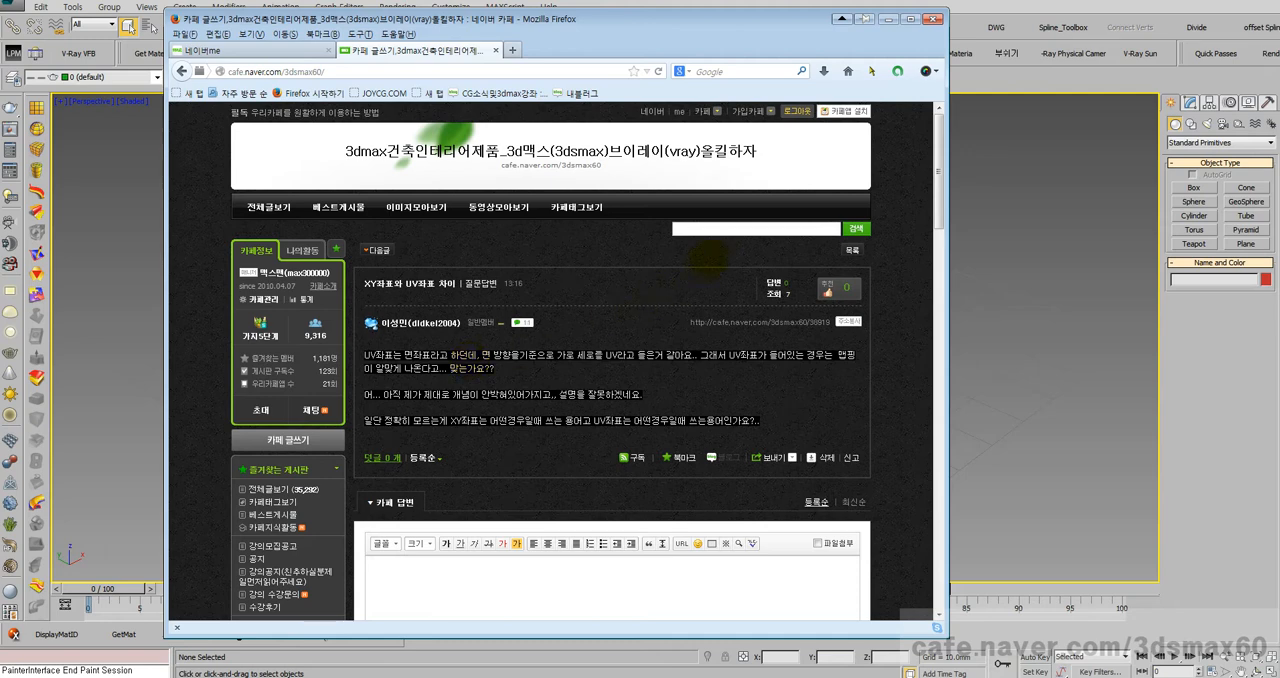
Step: Search the cafe for "솔리드" and look through the second page of results and the board list
left_click(720, 230)
type("솔리드")
key("Return")
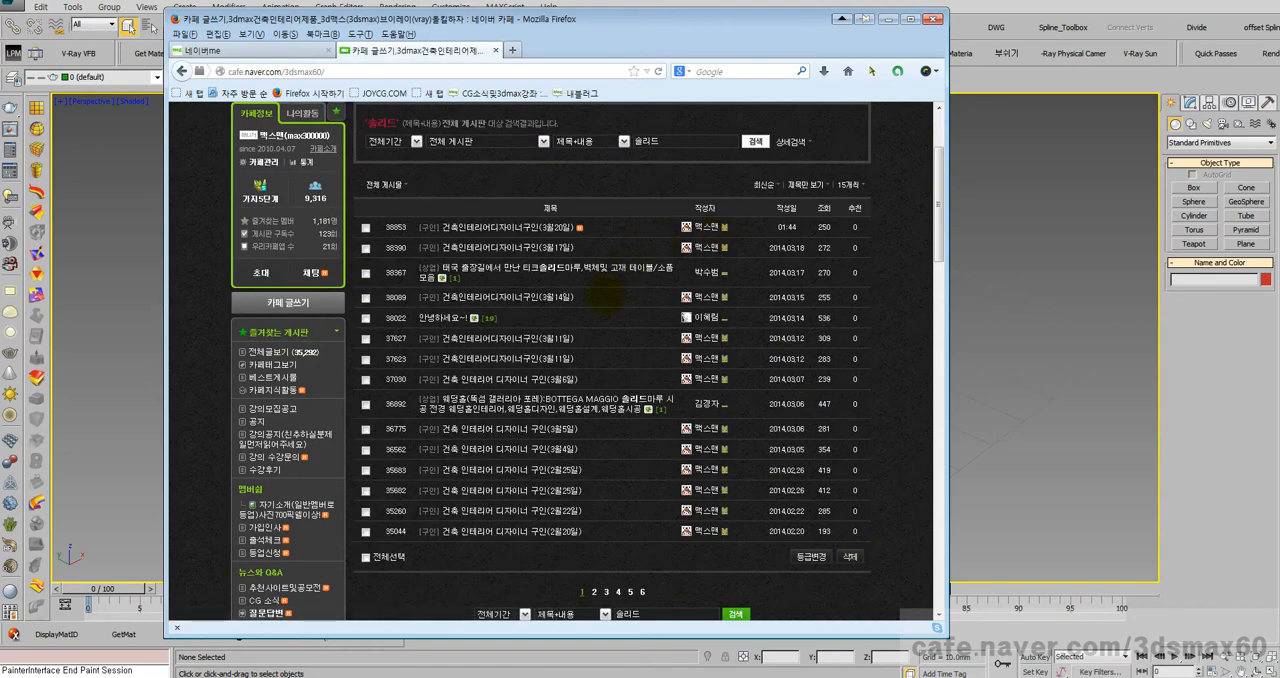
left_click(594, 591)
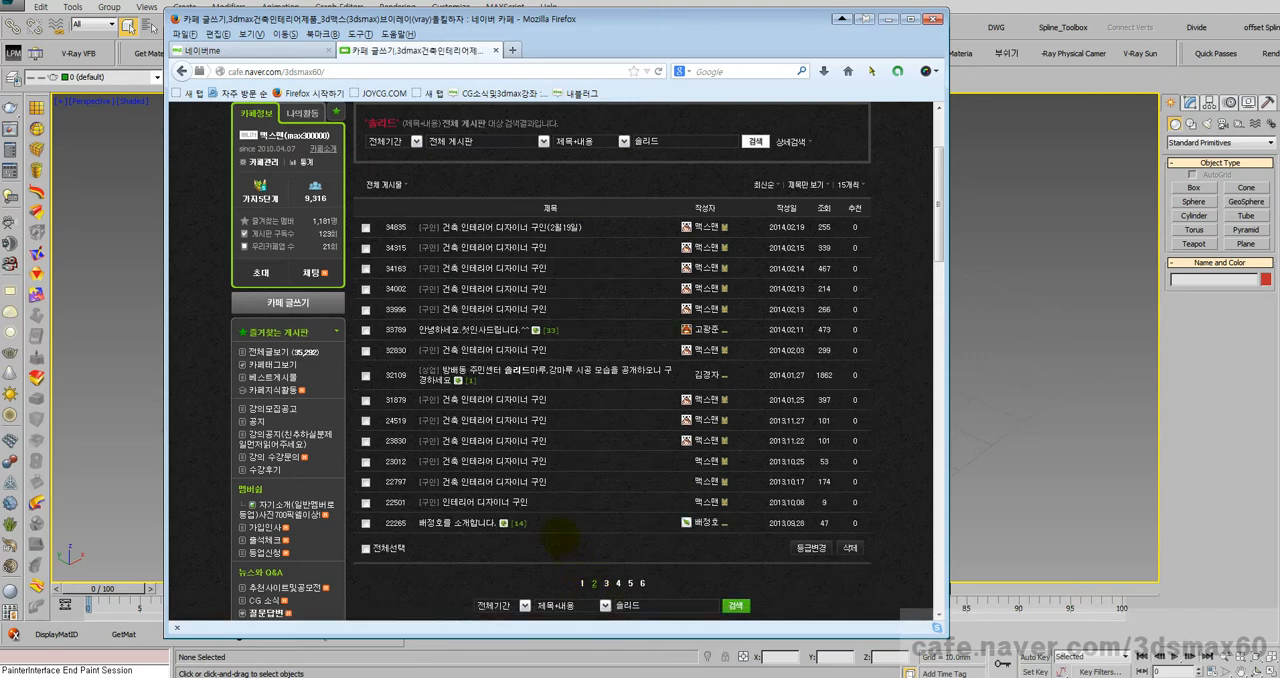
scroll(394, 480, "down", 3)
scroll(391, 477, "up", 6)
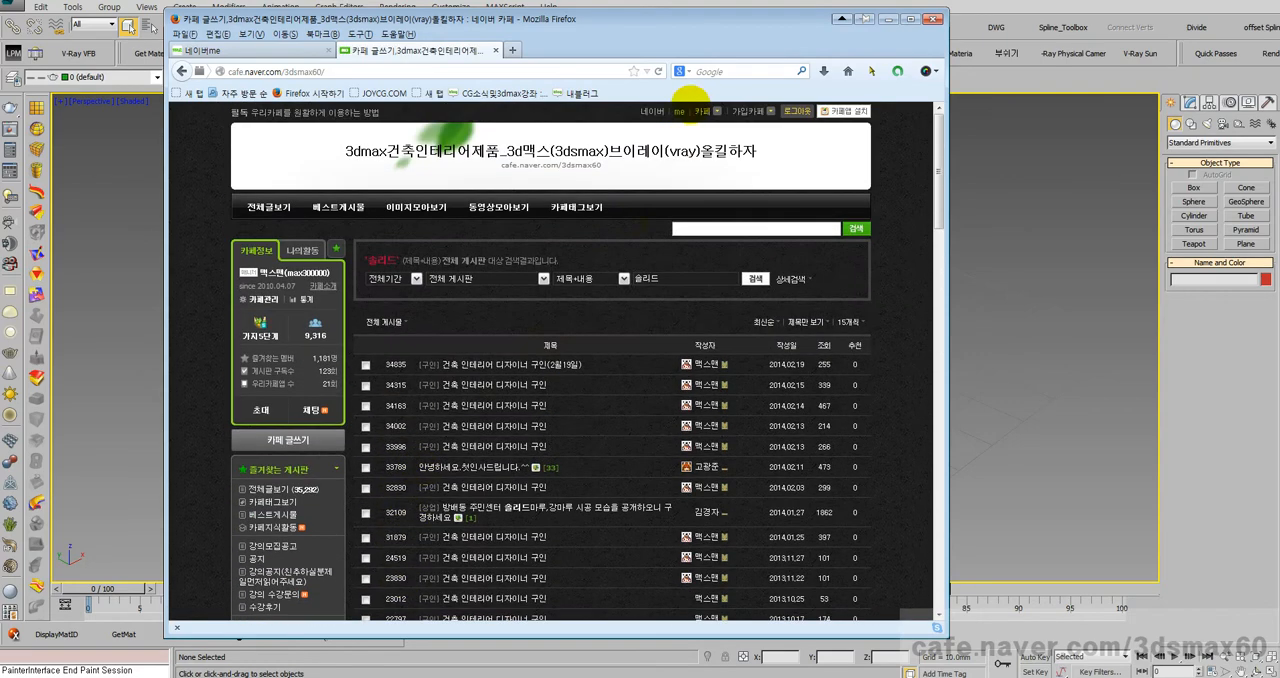
scroll(365, 400, "down", 4)
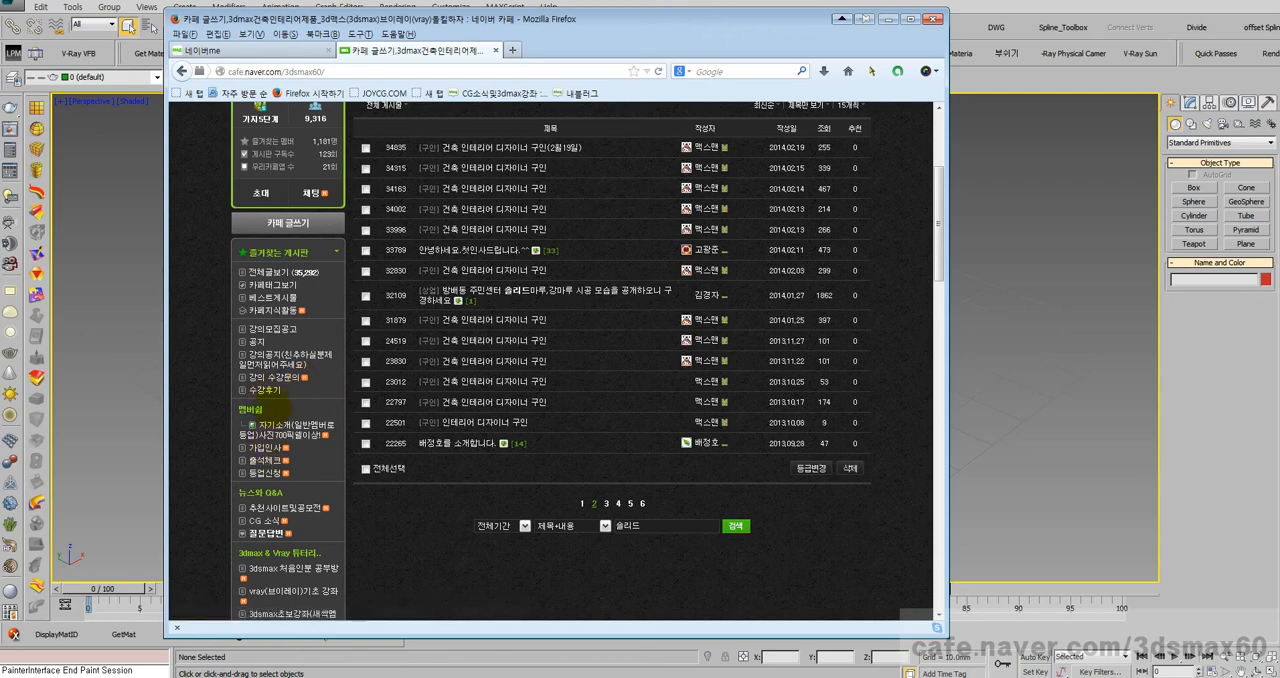
scroll(270, 392, "down", 3)
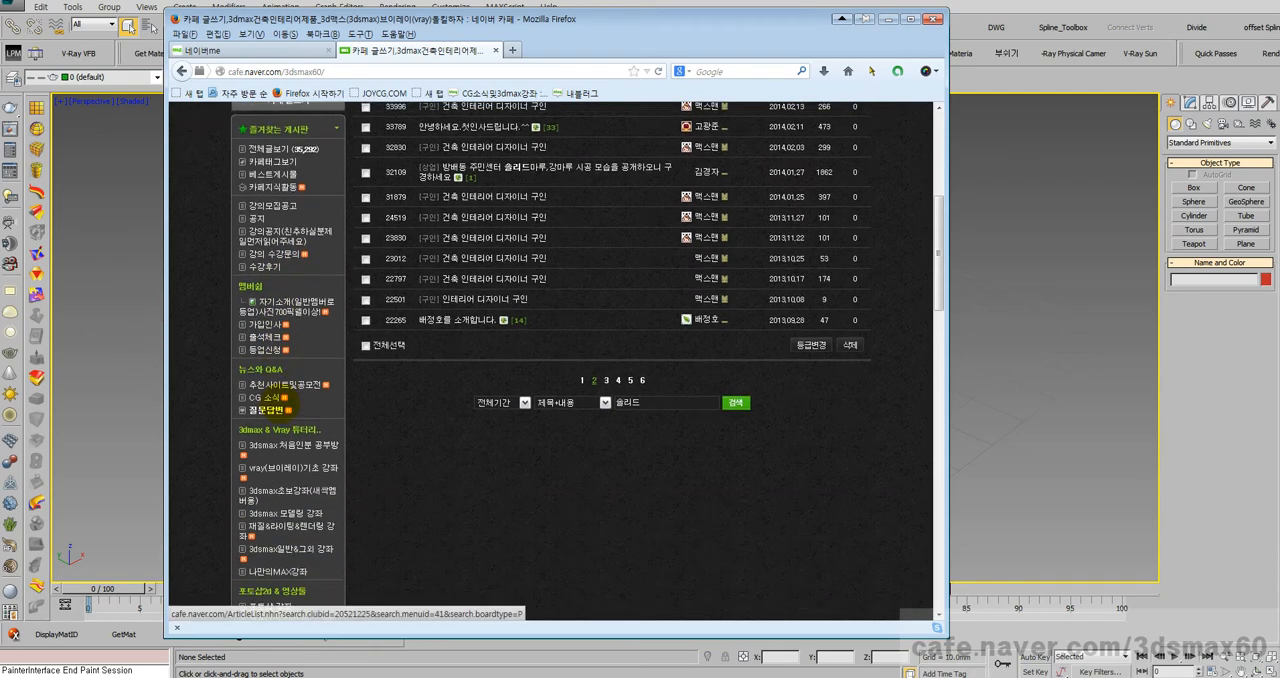
scroll(282, 329, "down", 3)
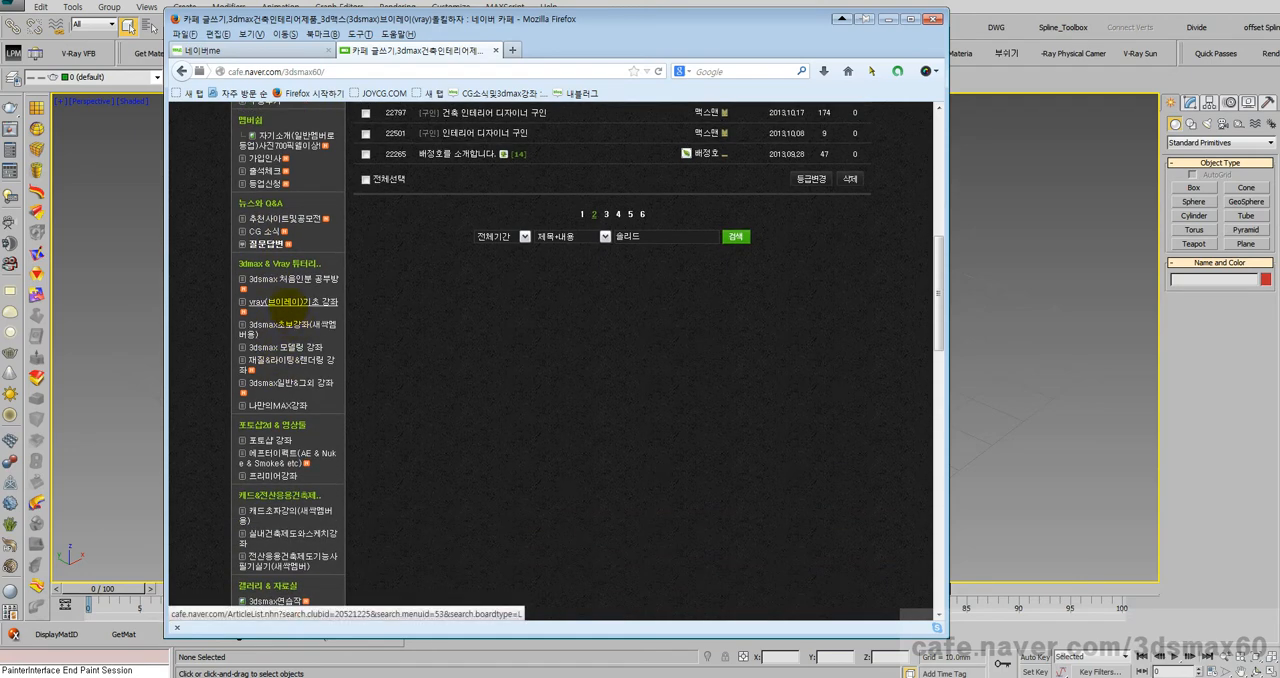
Step: Search the cafe for "넙스", then open and look over the post "폴리건 넙스 솔리드 간단 개념" with its comments
scroll(283, 300, "up", 7)
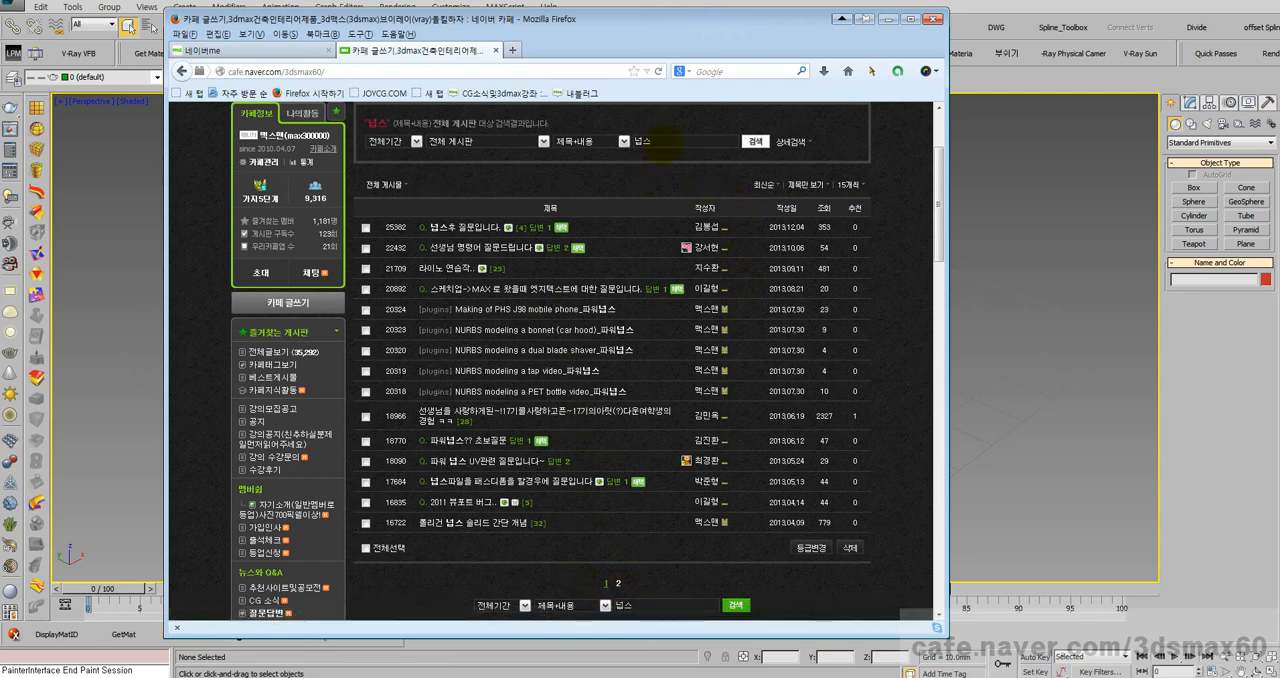
double_click(645, 141)
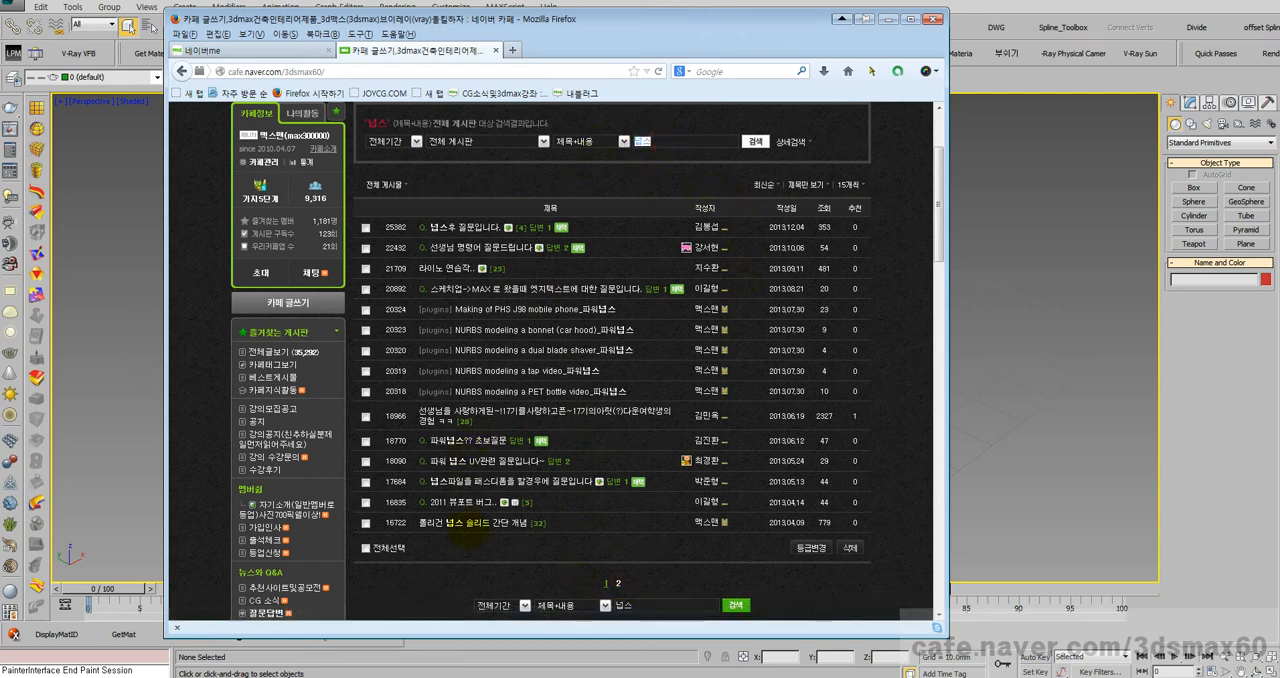
left_click(468, 523)
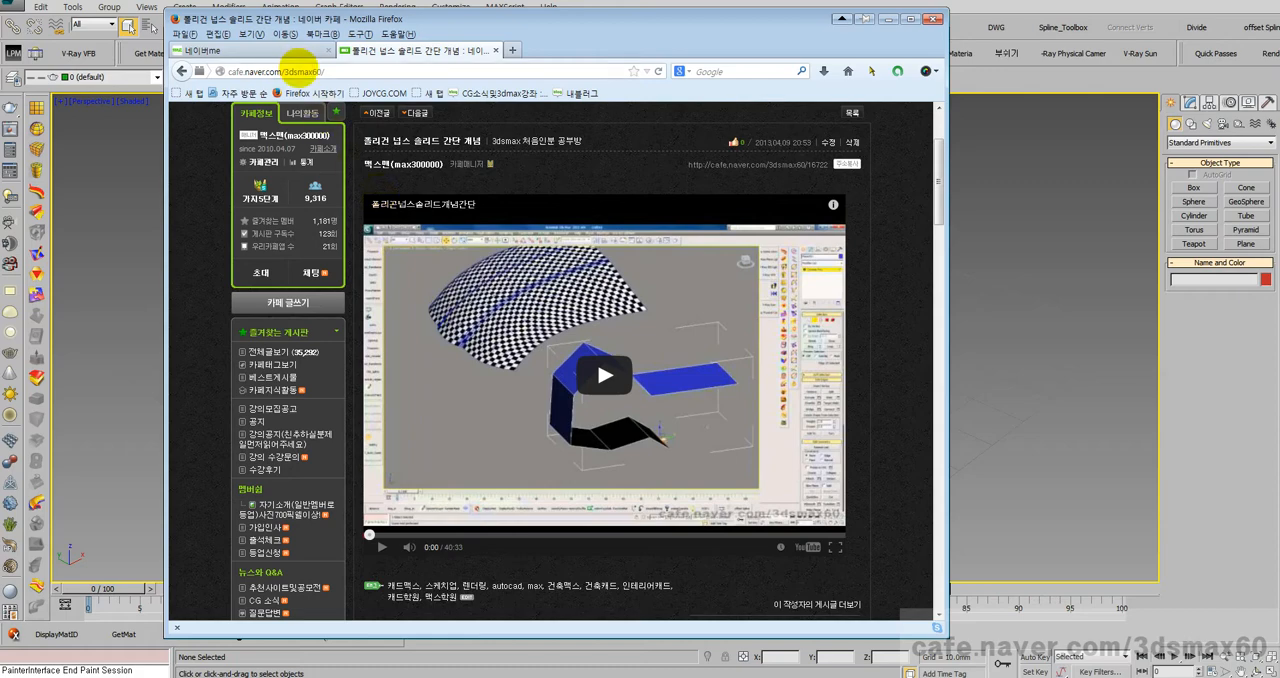
scroll(410, 207, "down", 1)
scroll(410, 207, "down", 2)
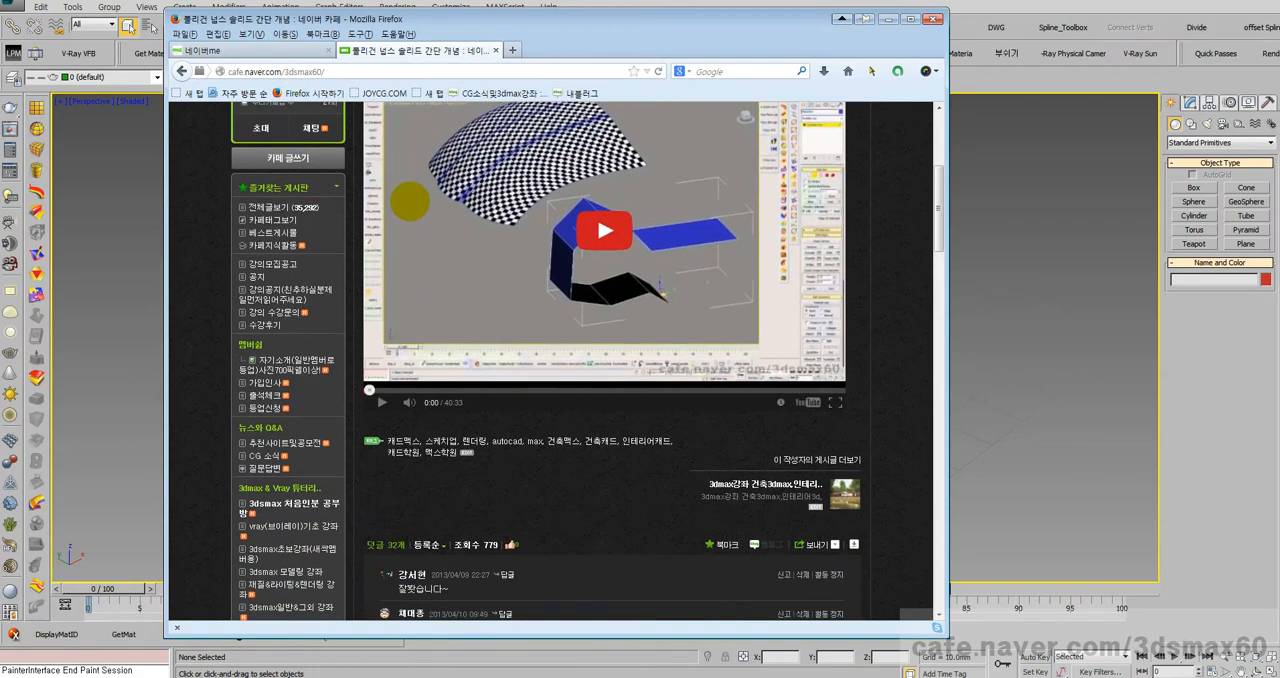
scroll(410, 205, "down", 3)
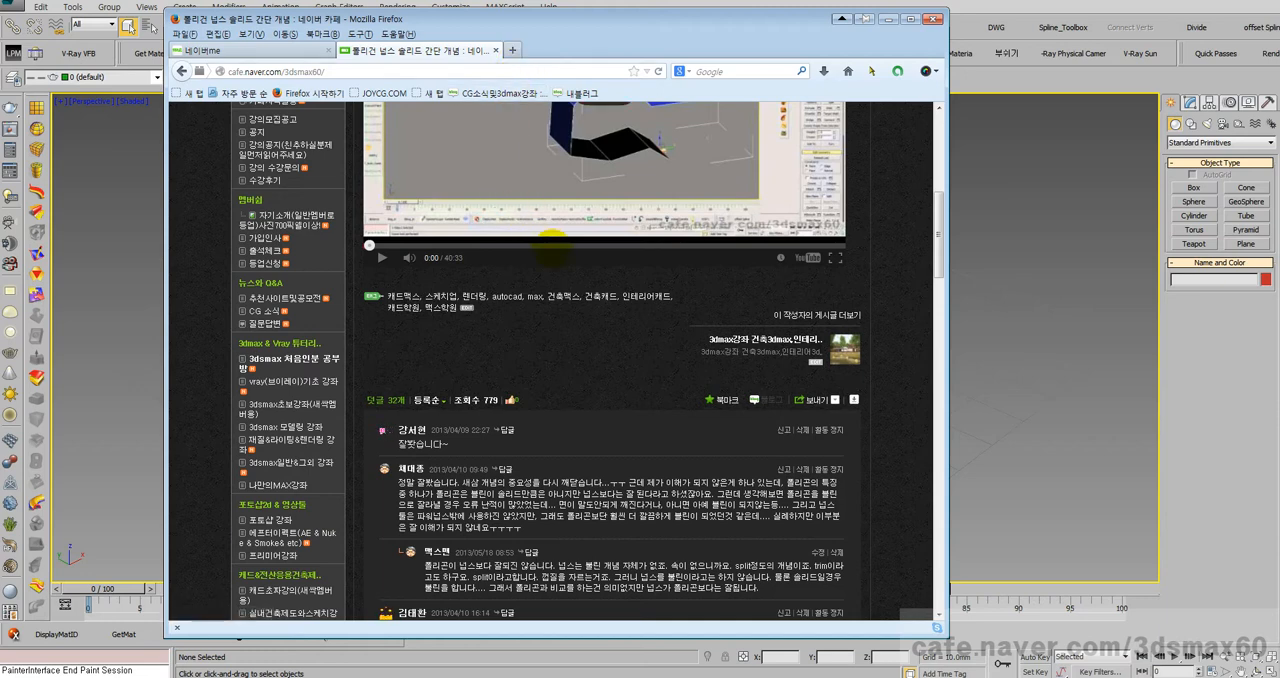
scroll(530, 242, "up", 5)
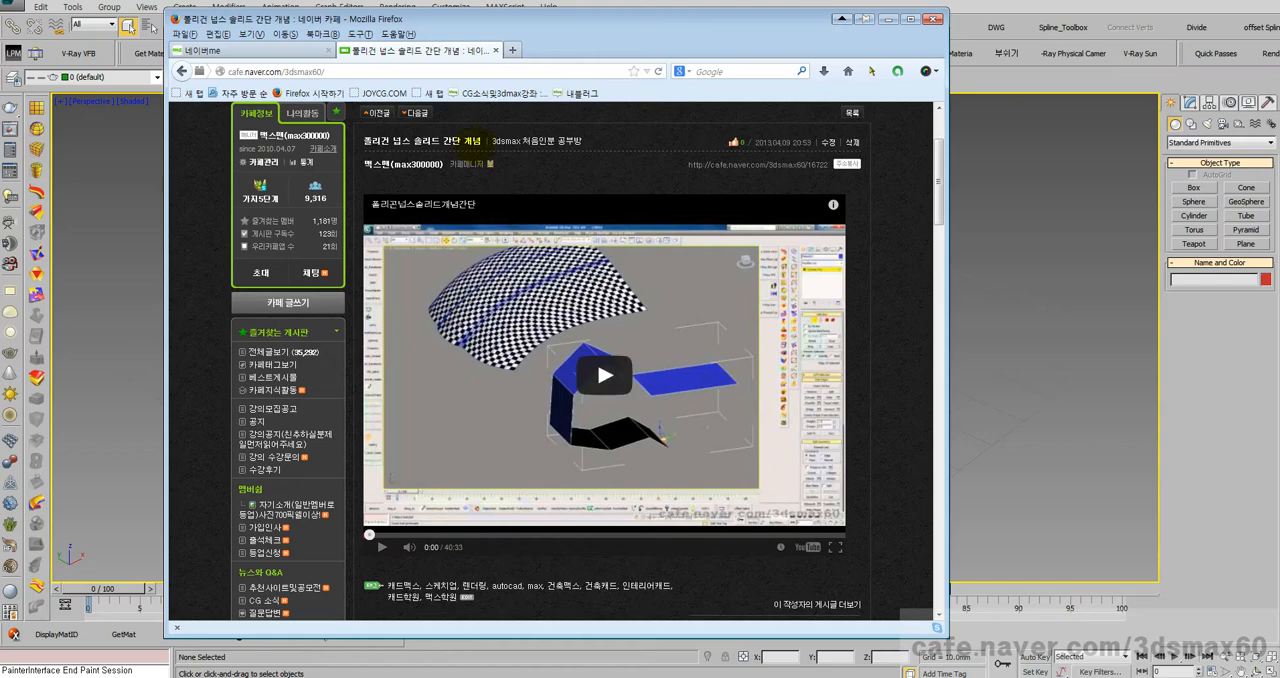
Step: Move the browser window lower and narrow it, and look through the post's comments and the cafe's tutorial boards
mouse_move(536, 10)
left_mouse_down()
mouse_move(549, 57)
mouse_move(537, 51)
left_mouse_up()
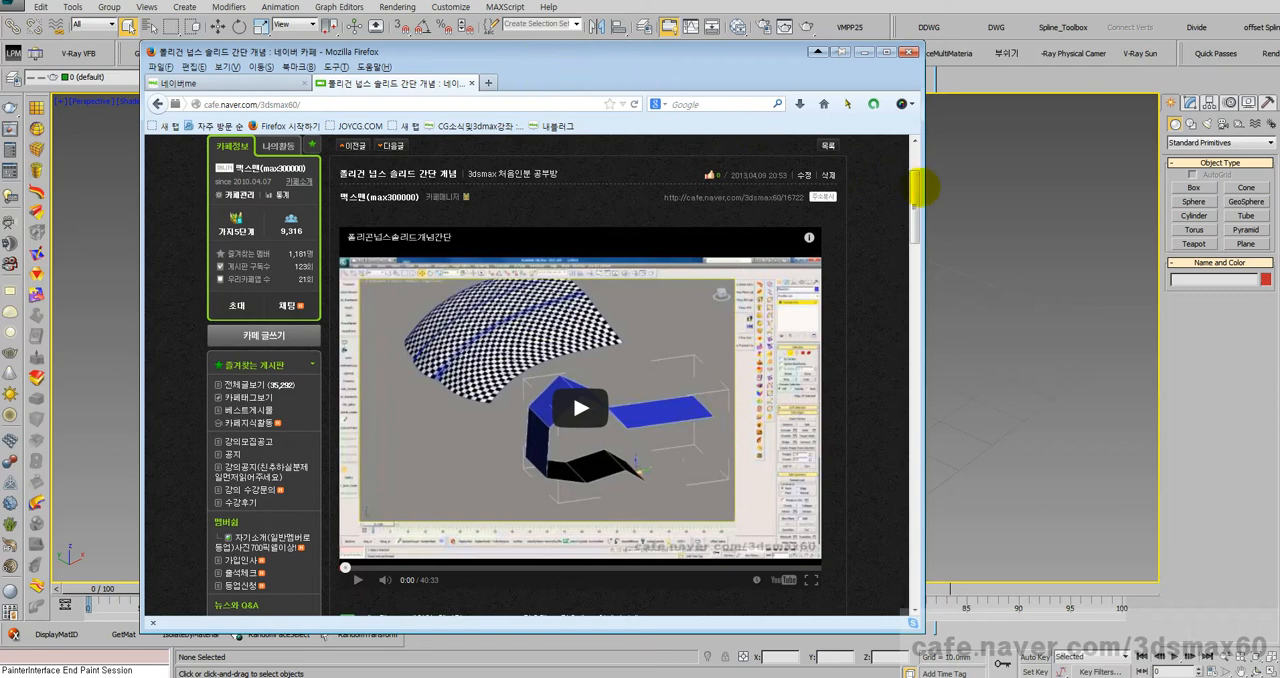
left_click_drag(920, 189, 812, 184)
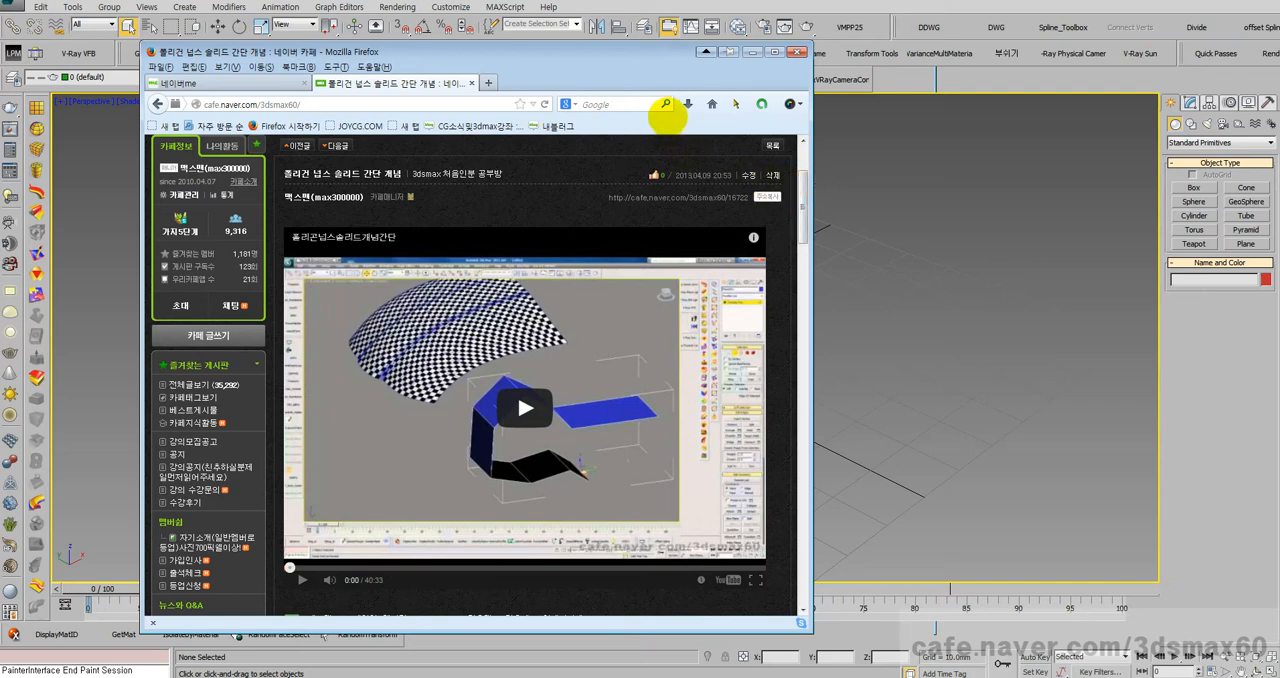
left_click(608, 64)
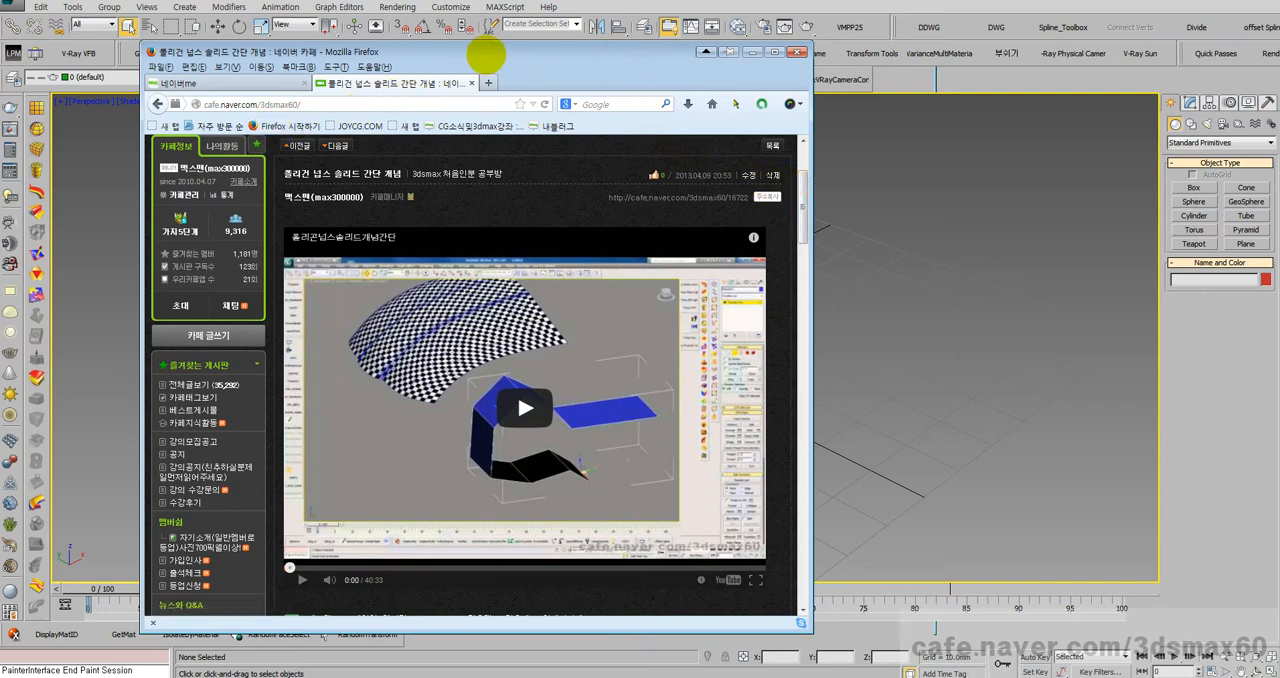
scroll(517, 390, "down", 3)
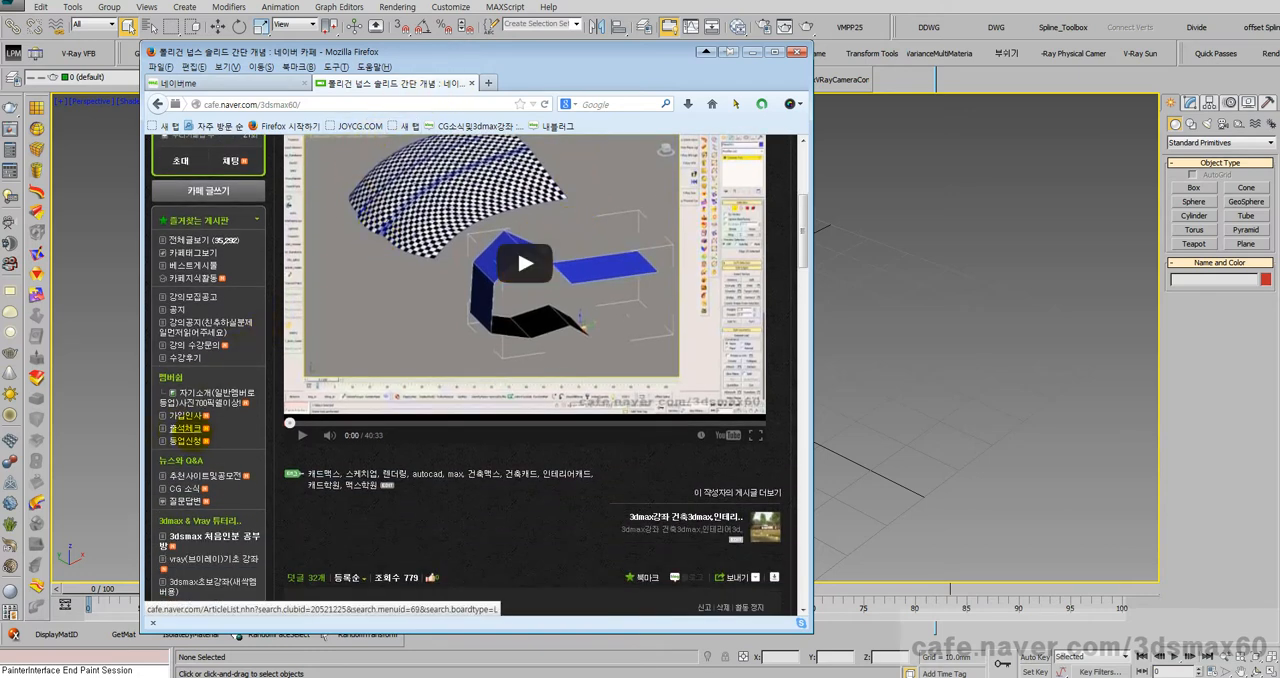
scroll(180, 430, "down", 1)
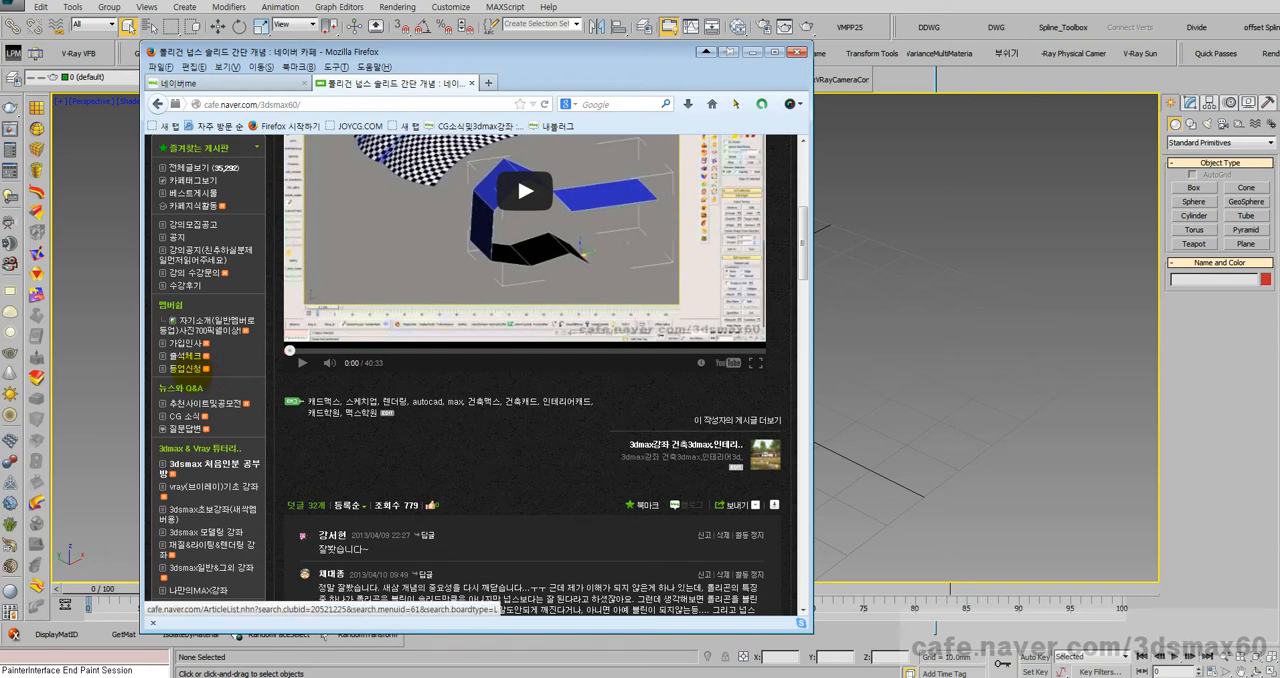
scroll(190, 364, "down", 1)
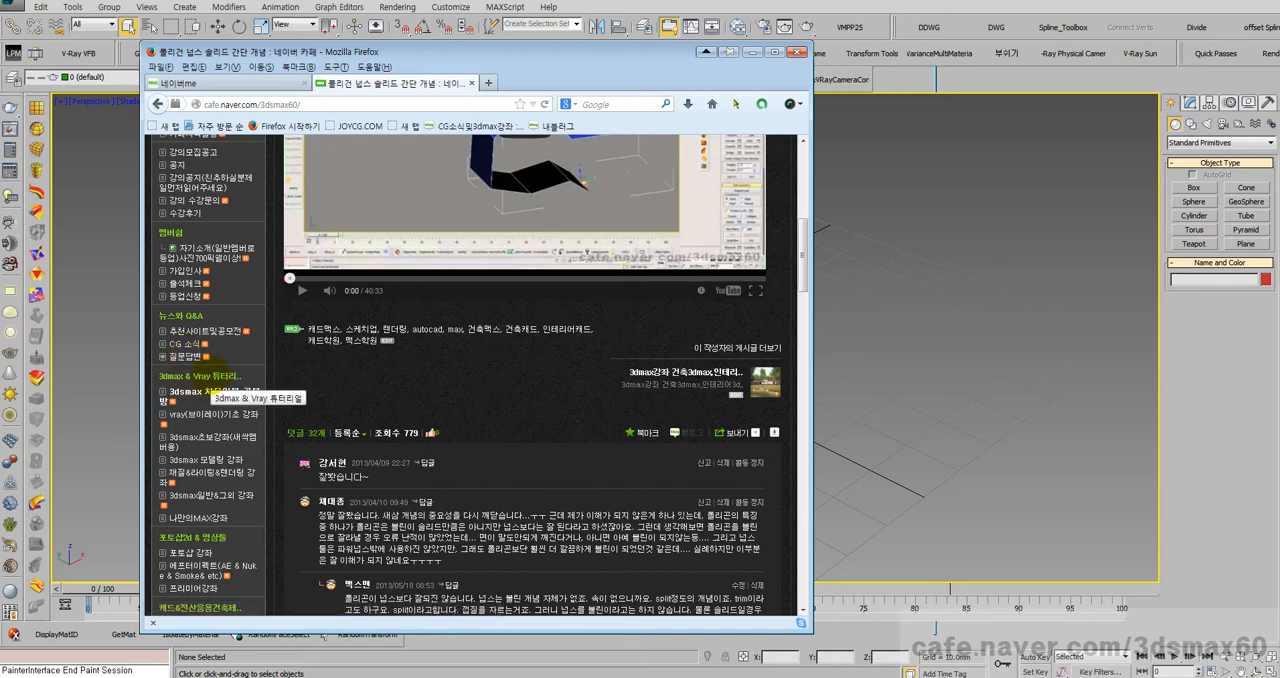
scroll(212, 384, "down", 1)
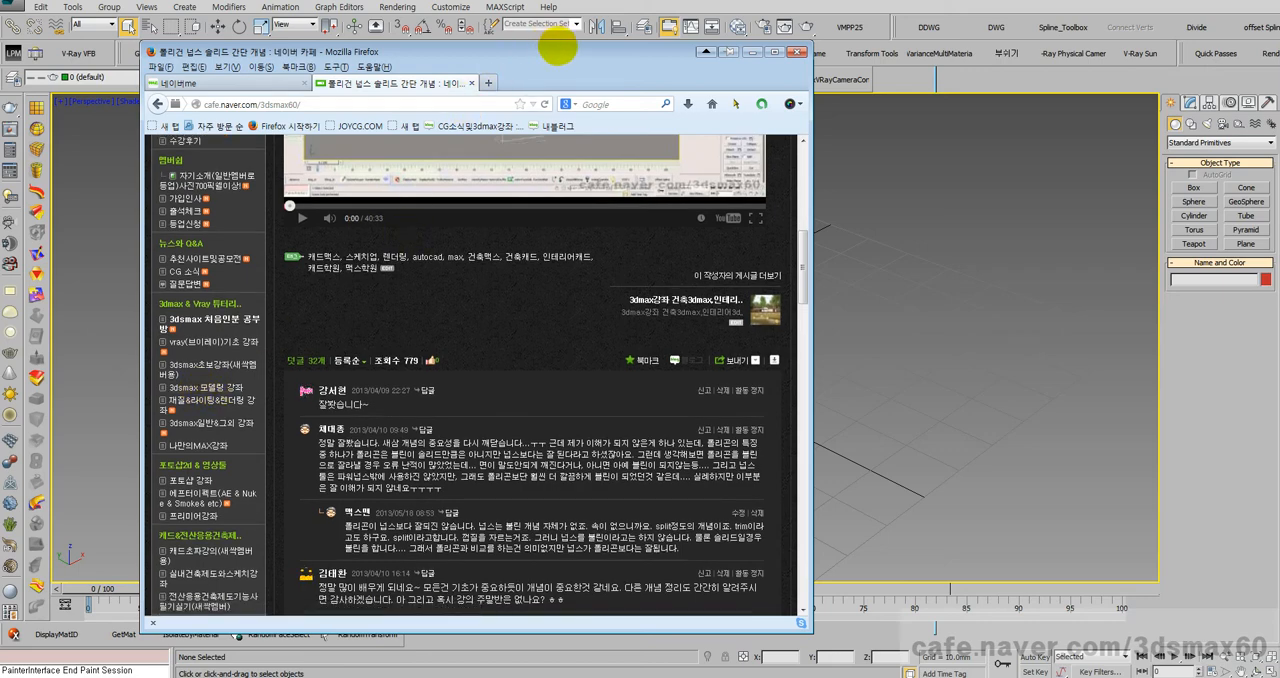
Step: Move the browser out of the way to uncover 3ds Max, and activate the Move tool in the perspective viewport
left_click_drag(558, 51, 0, 112)
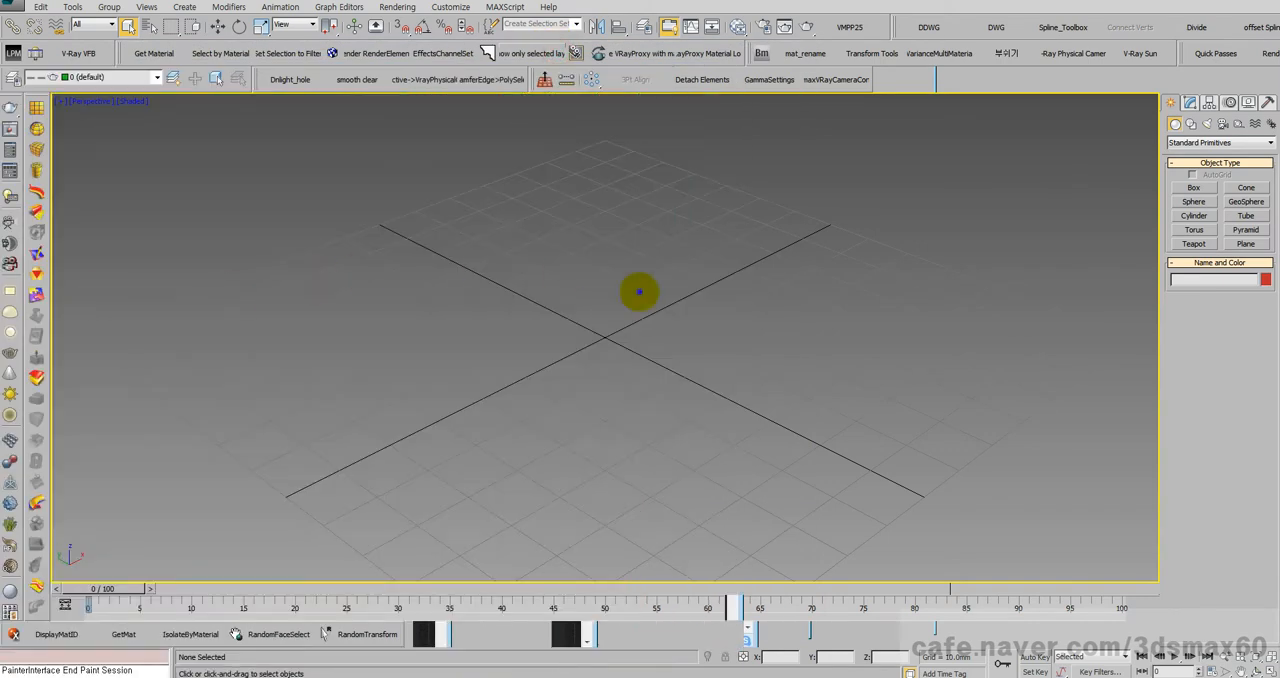
right_click(639, 292)
left_click(639, 306)
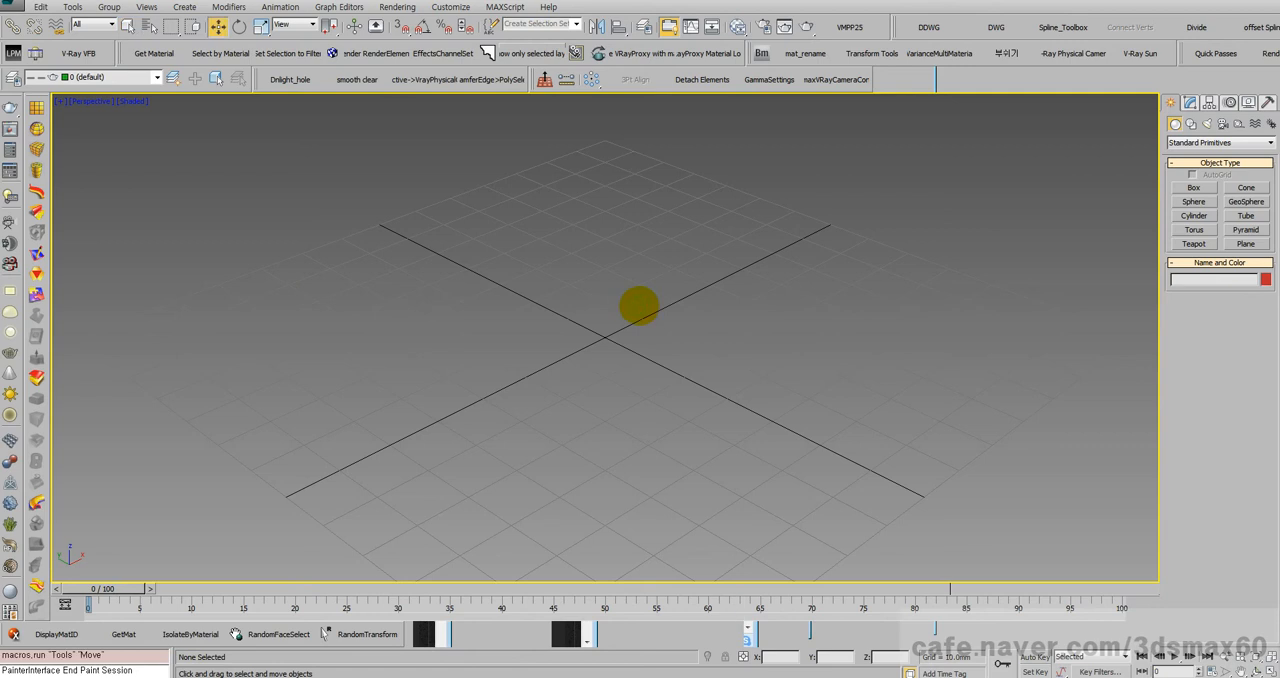
key("x")
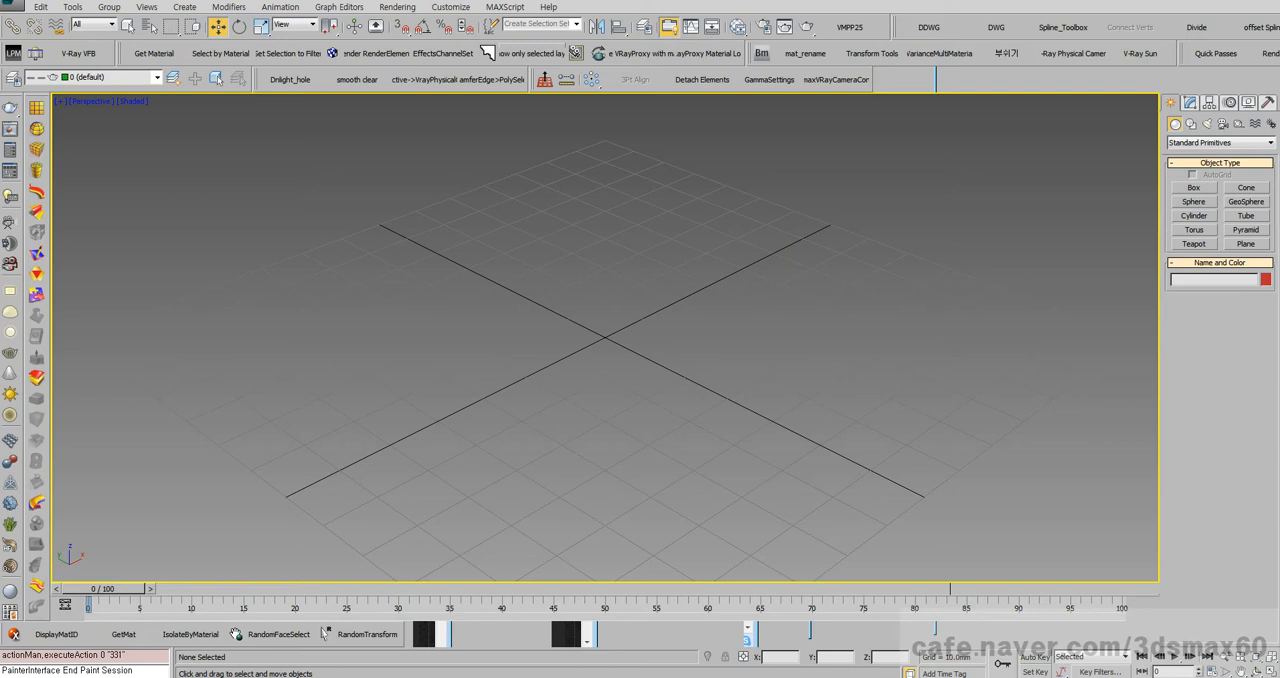
Step: Open a blank WordPad document and place its window over the 3ds Max viewport
key("super")
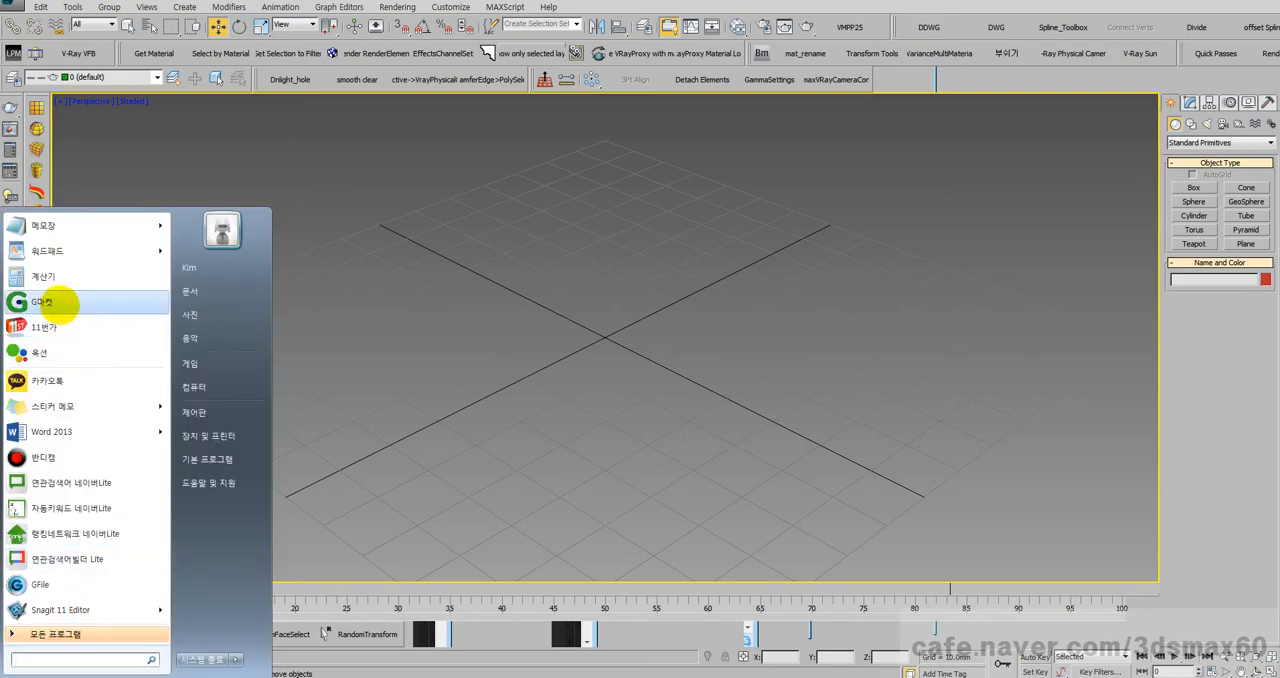
left_click(68, 254)
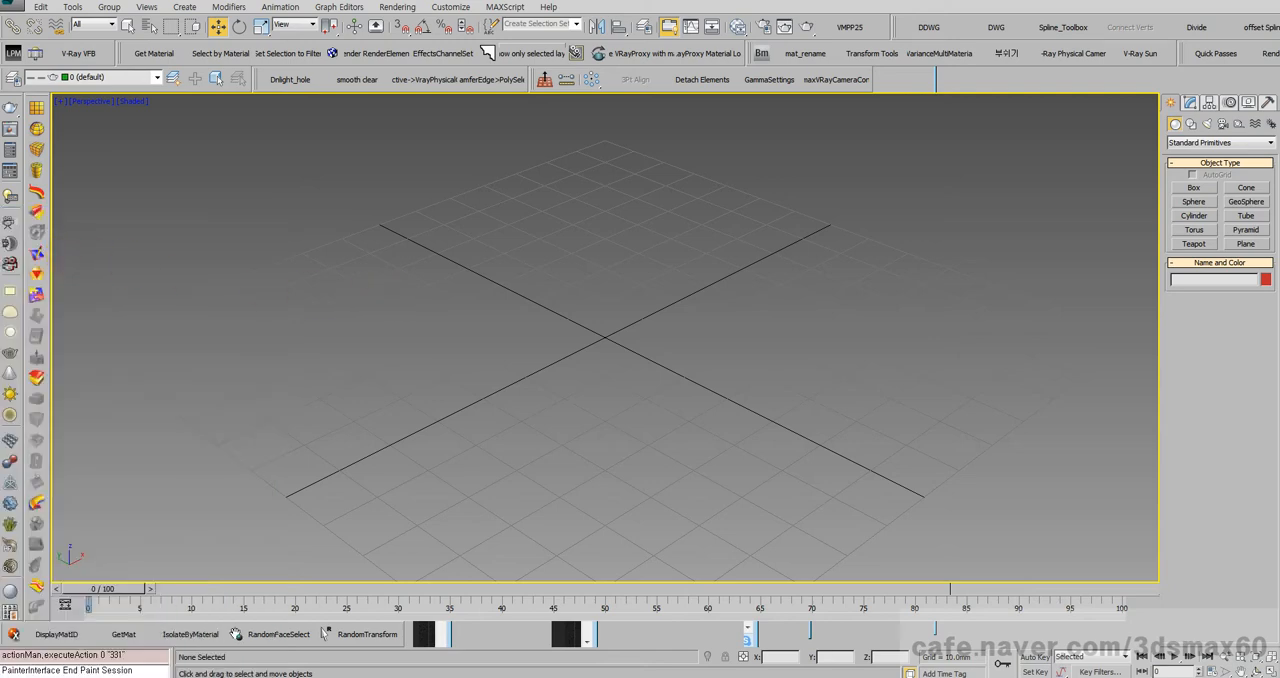
left_click_drag(272, 153, 614, 84)
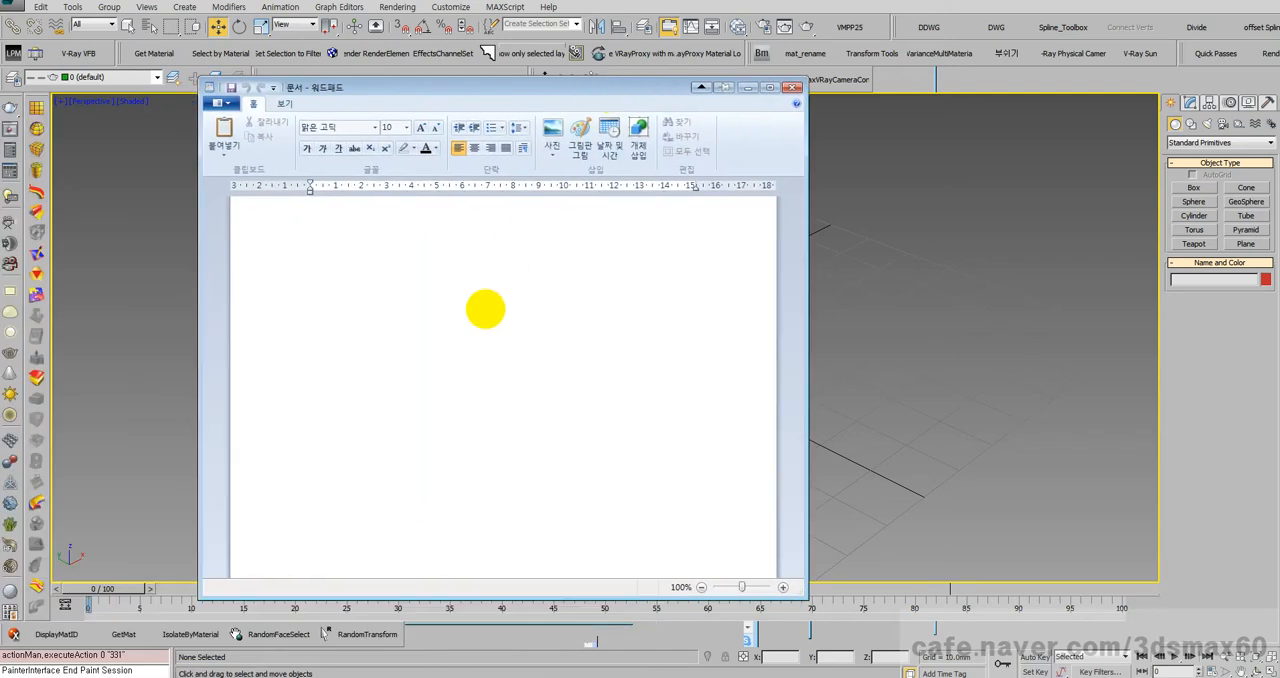
Step: Write the modeling types "폴리곤 메쉬", "솔리드", "넙스" and "패치" on separate lines with blank space between them
left_click(485, 309)
type("폴리고")
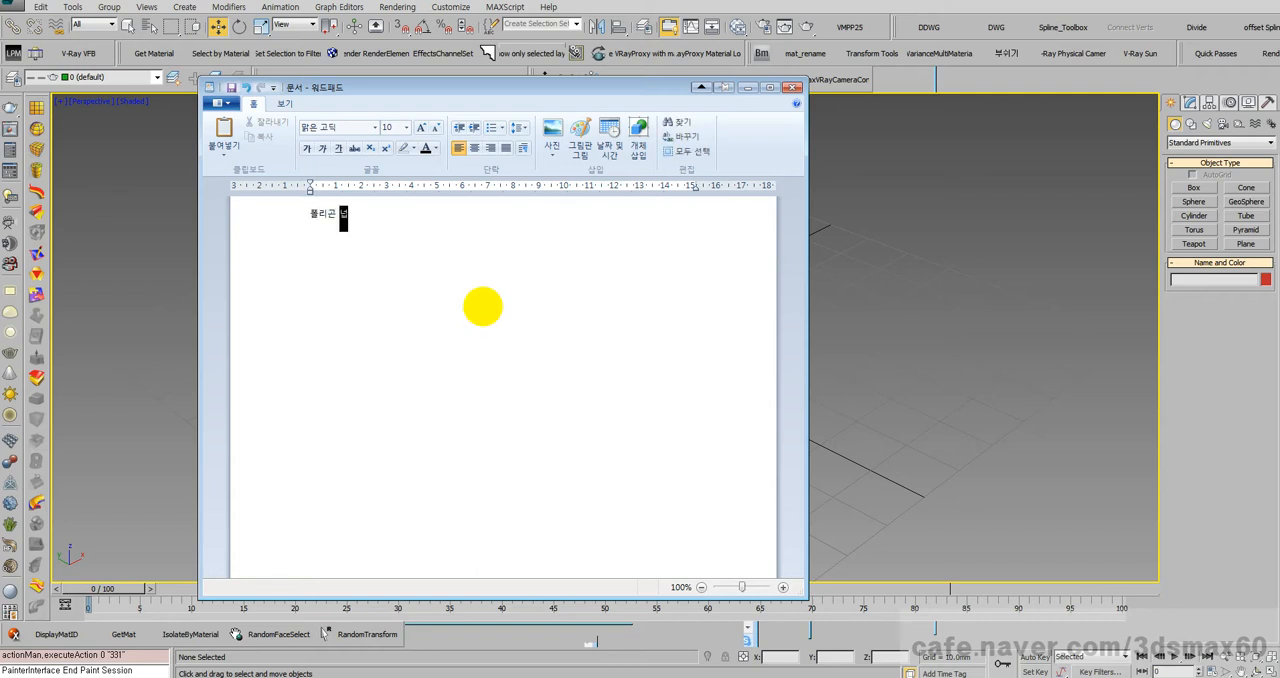
type("쉬ㄹ리")
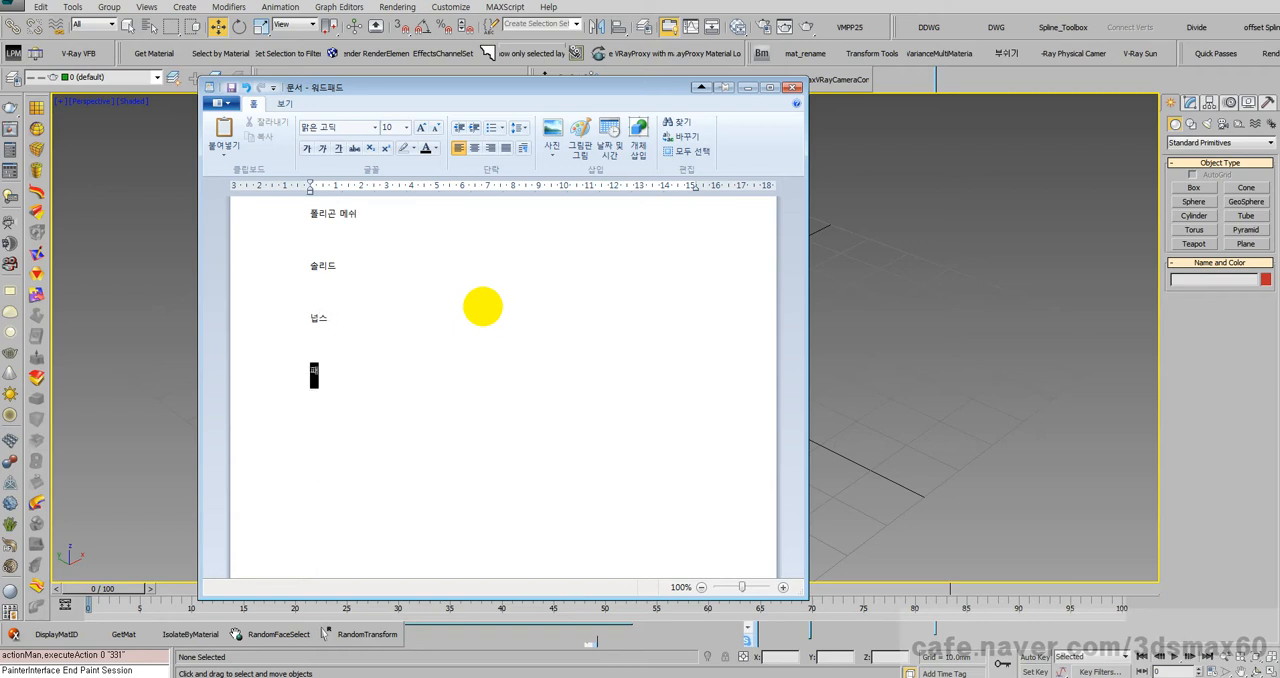
type("치")
key("Return")
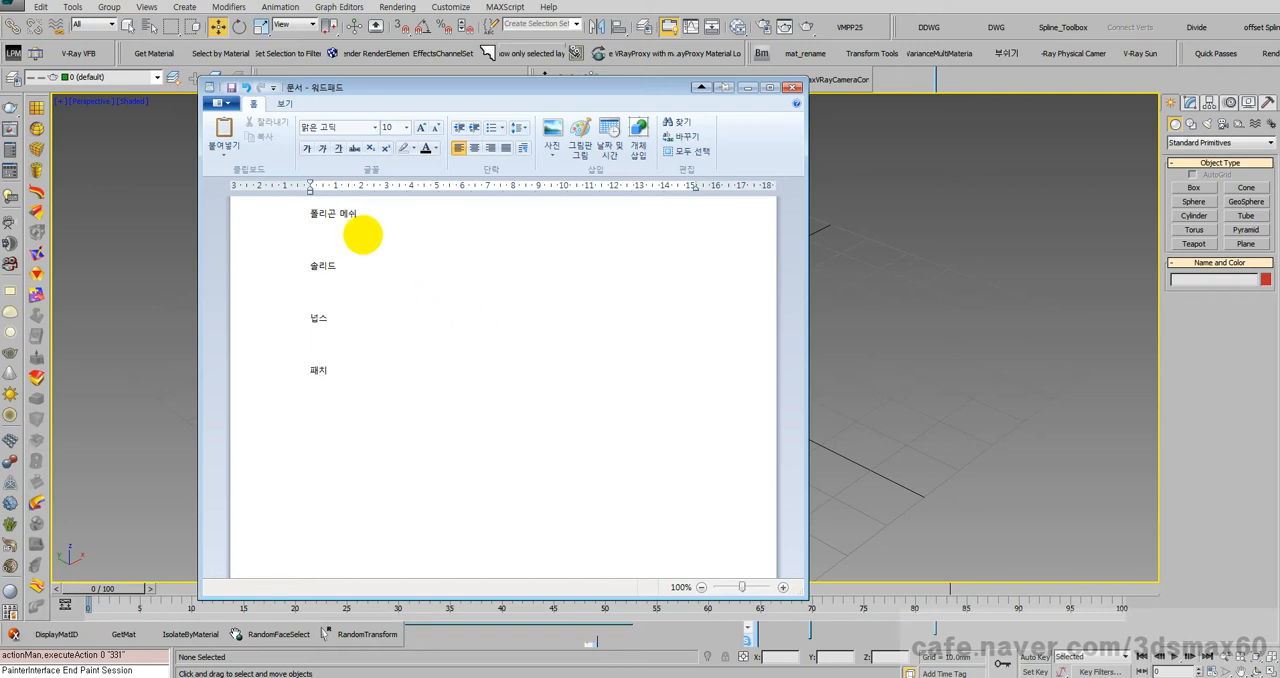
Step: Highlight the listed modeling types one after another, returning repeatedly to "솔리드", and finish with the cursor after "패치"
left_click_drag(366, 212, 303, 213)
left_click_drag(349, 269, 273, 268)
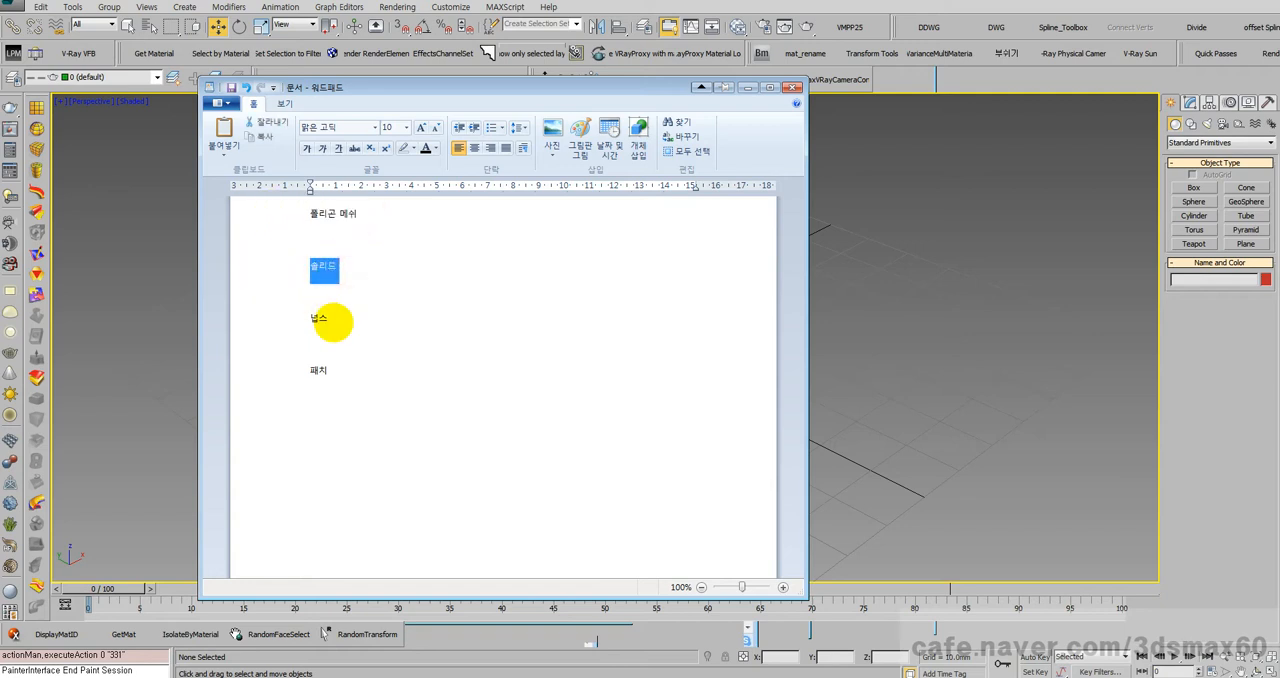
left_click_drag(343, 321, 283, 320)
left_click_drag(343, 372, 287, 377)
left_click(329, 321)
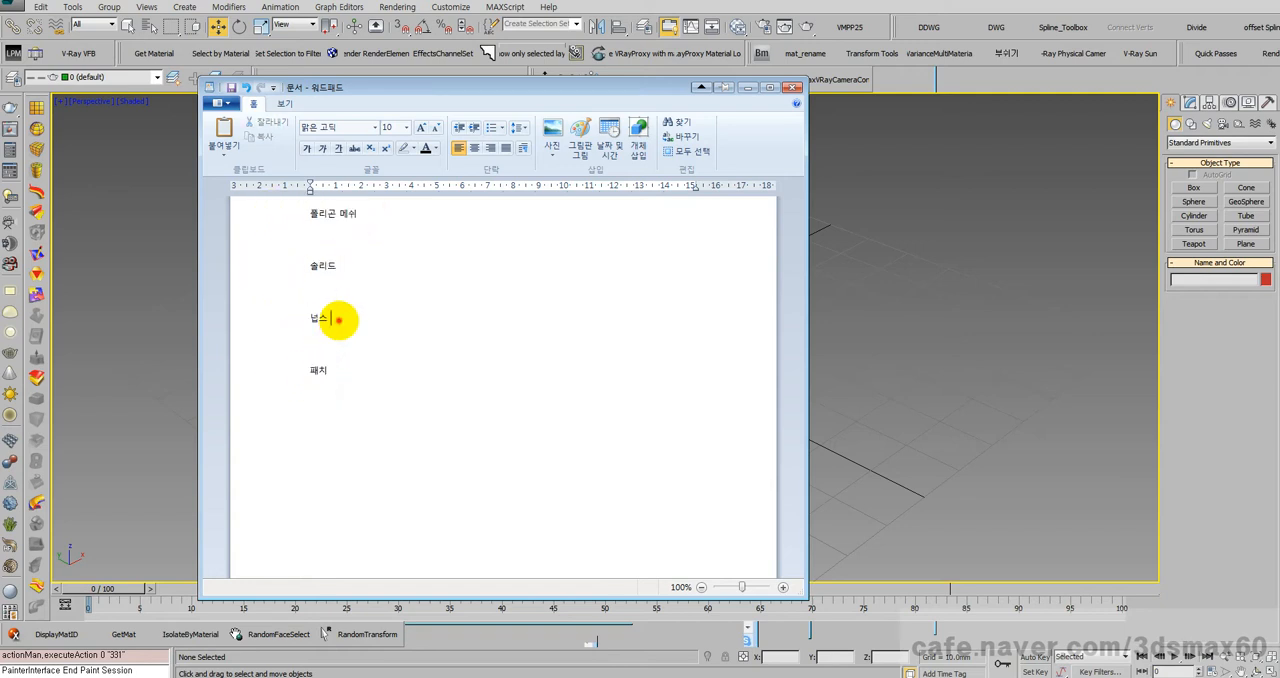
left_click_drag(346, 271, 294, 264)
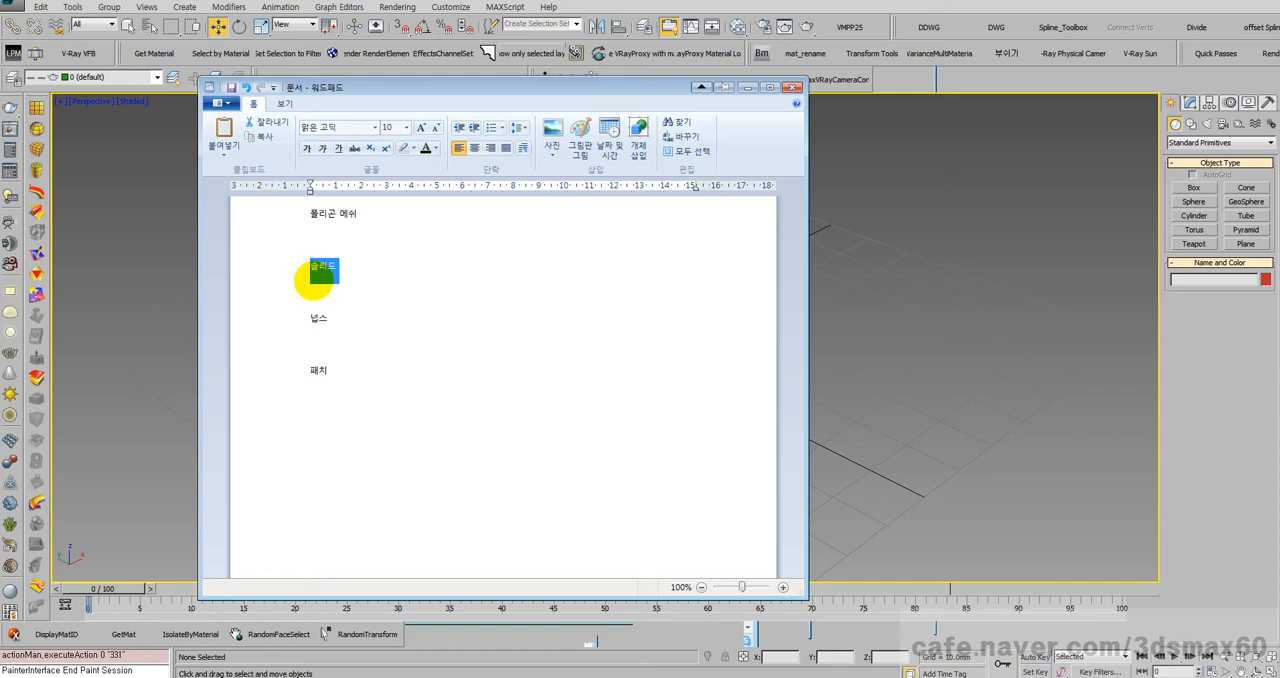
left_click_drag(349, 263, 269, 265)
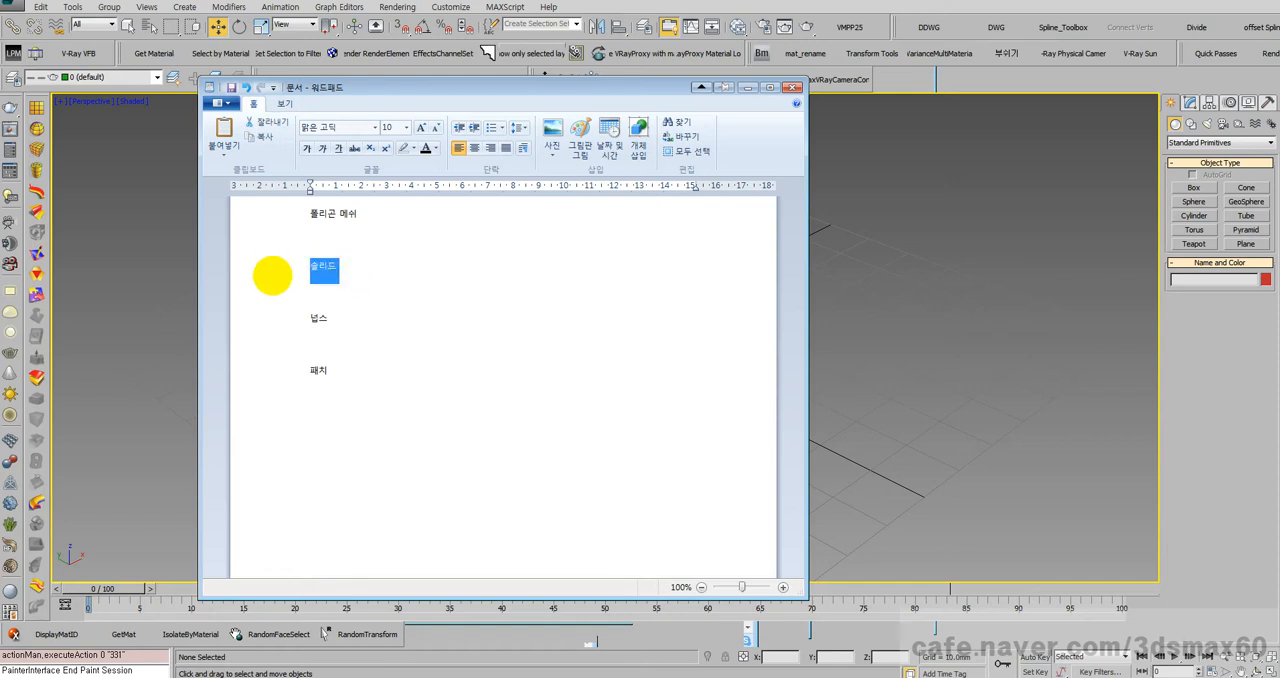
left_click(348, 296)
left_click_drag(349, 263, 303, 266)
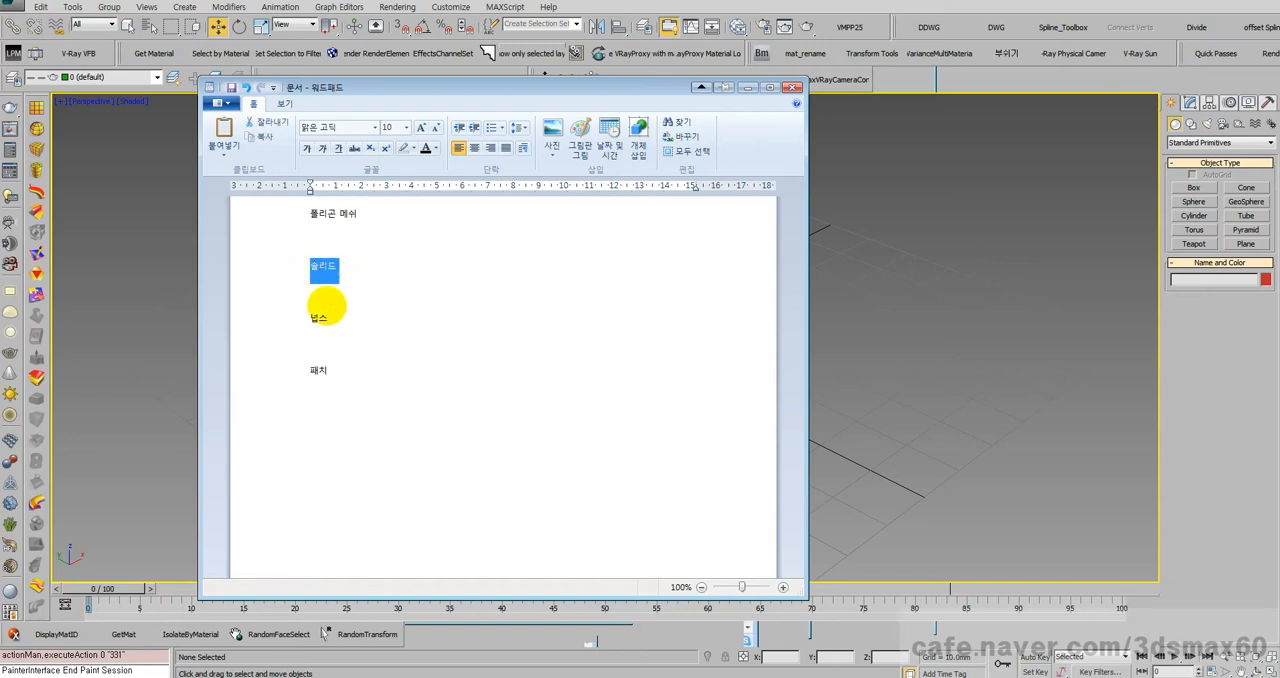
left_click_drag(343, 321, 318, 321)
left_click_drag(336, 371, 308, 371)
left_click_drag(357, 221, 306, 222)
left_click(340, 214)
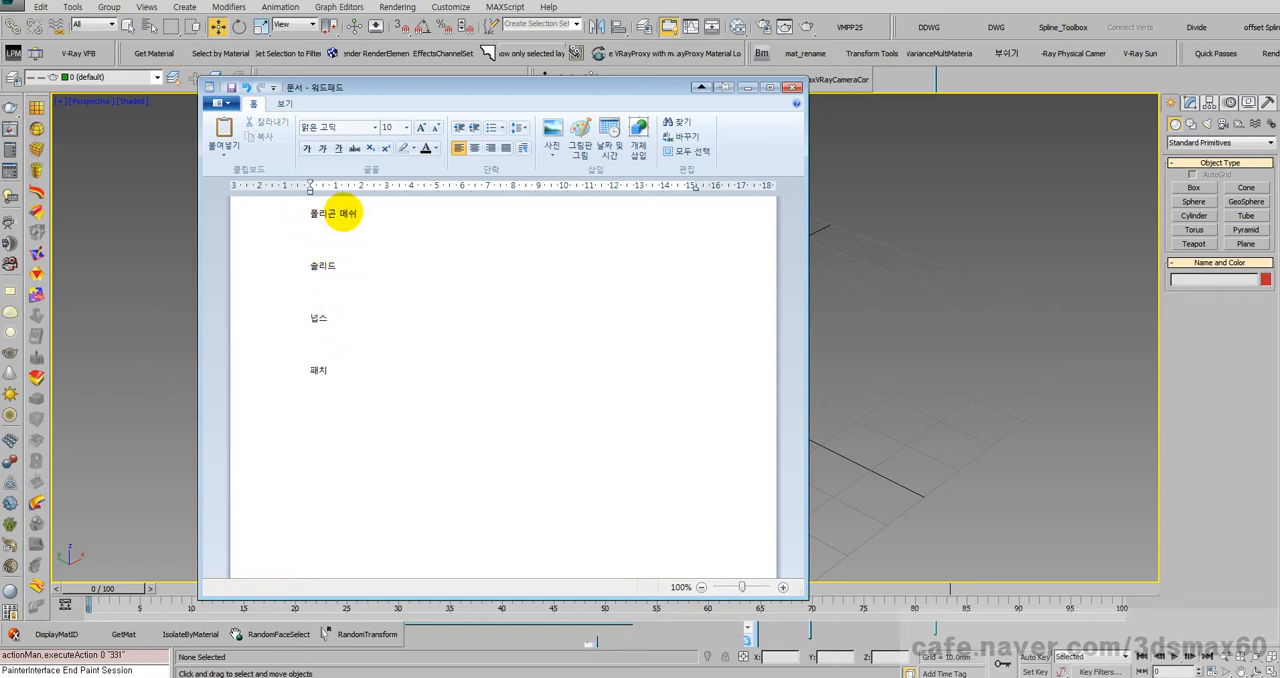
left_click(326, 213)
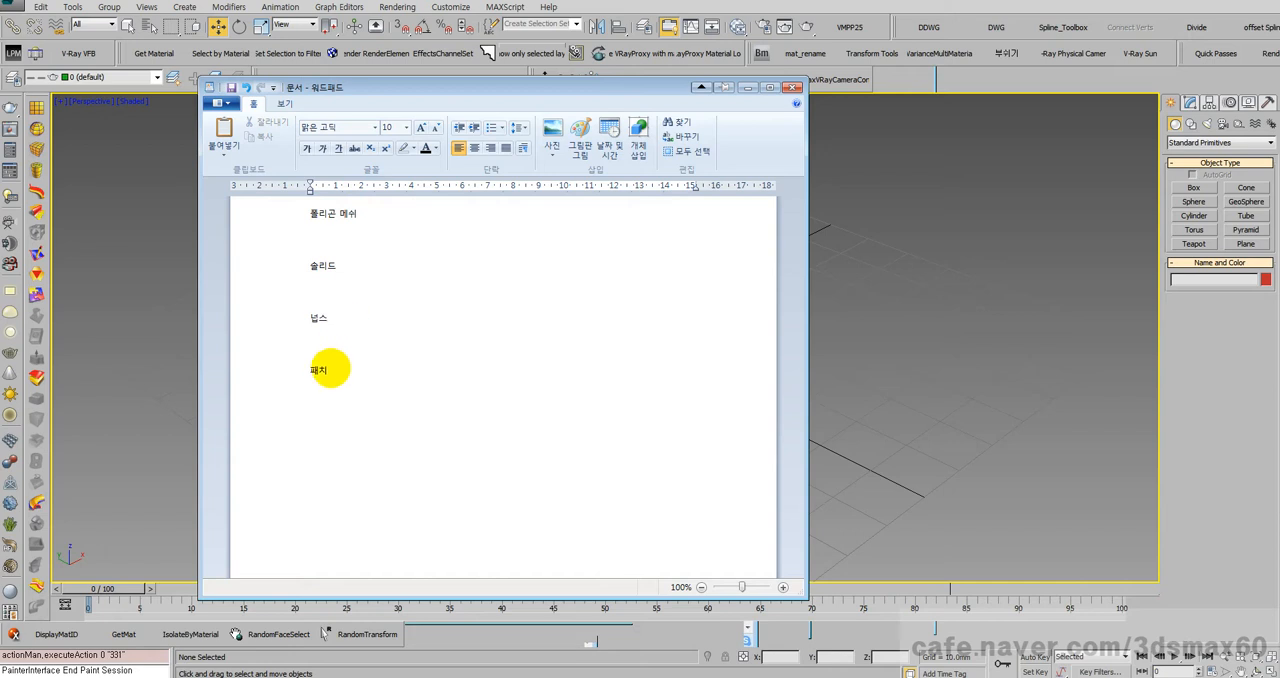
left_click(358, 370)
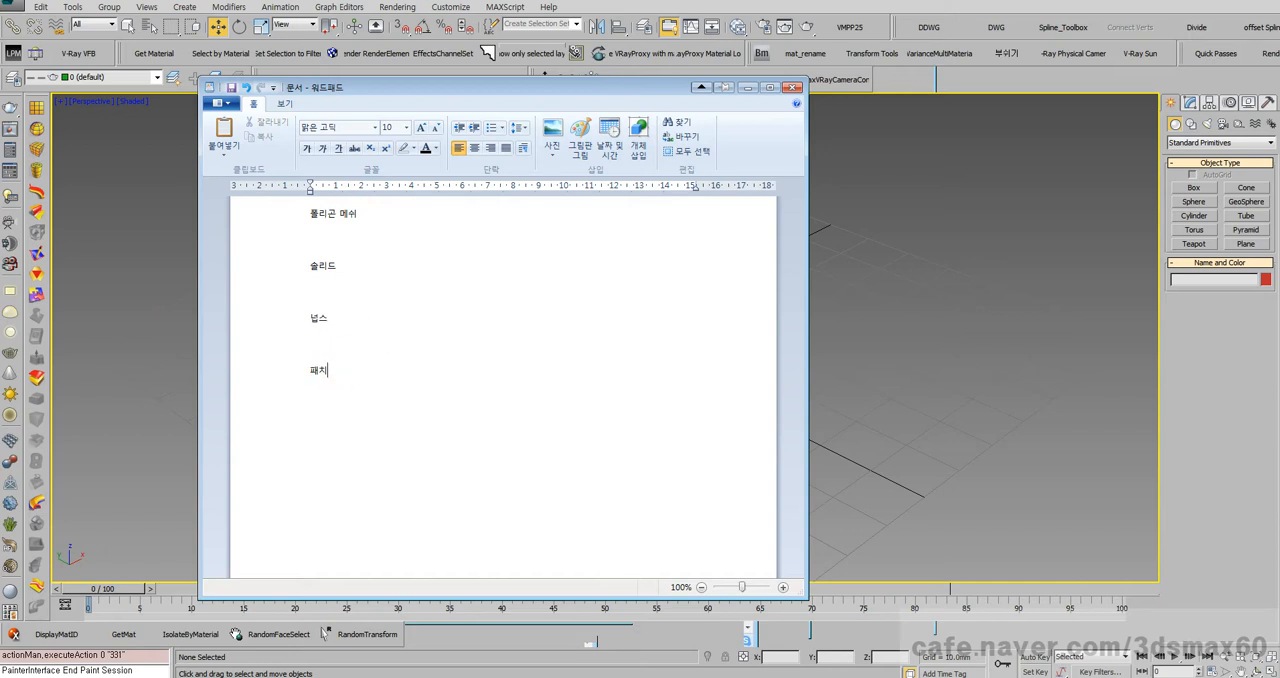
Step: Replace the whole list with "서페이스", "폴리곤" and "솔리드" on separate lines, leaving blank space between them
left_click_drag(360, 372, 277, 208)
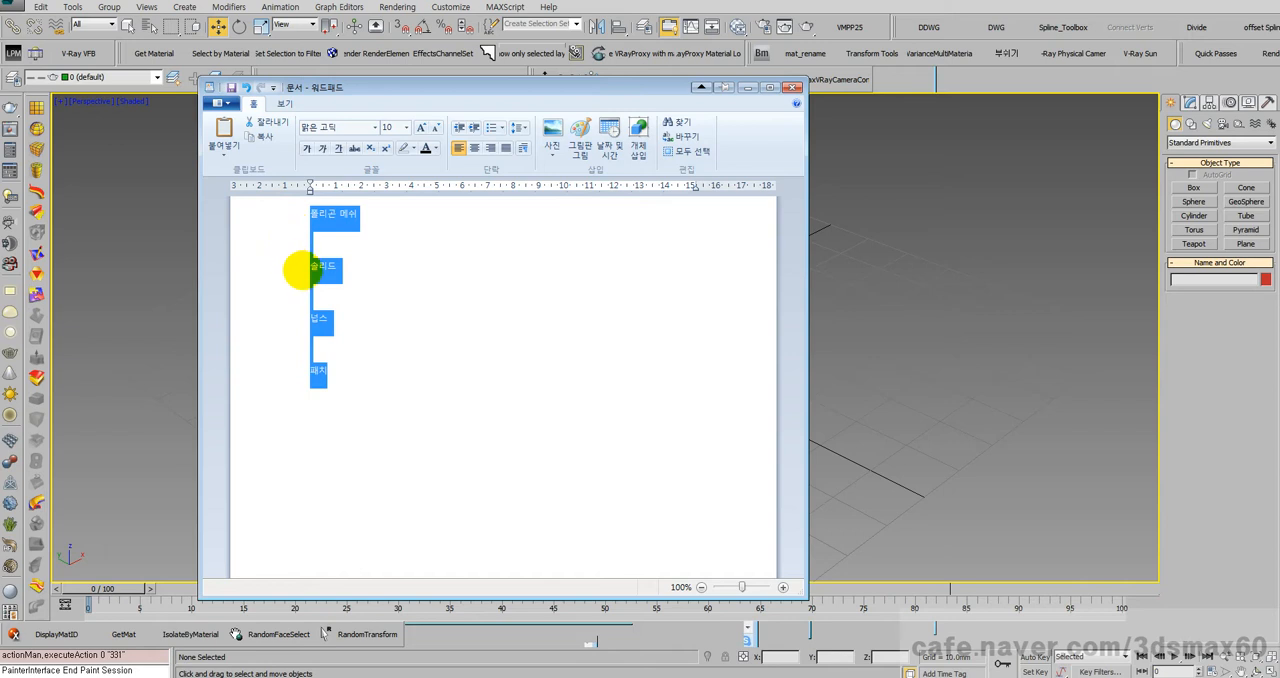
key("Delete")
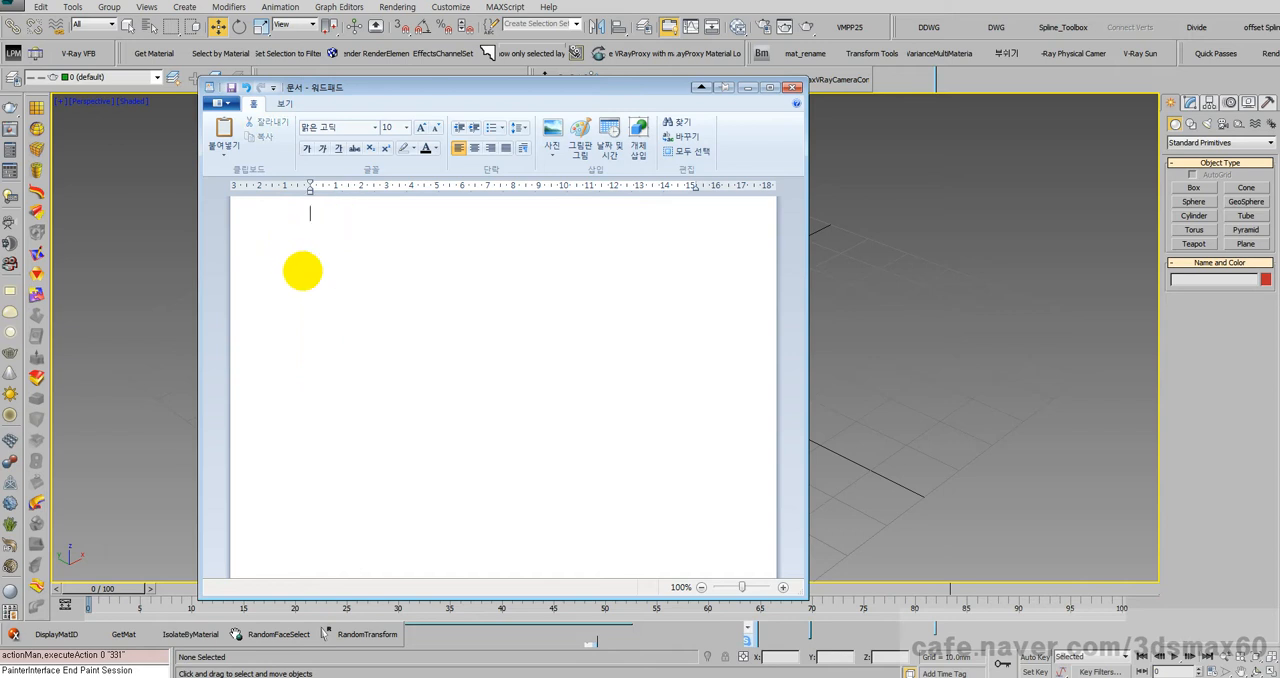
type("피")
key("Return")
key("Return")
key("Return")
key("Return")
key("Return")
key("Return")
type("폴리곤")
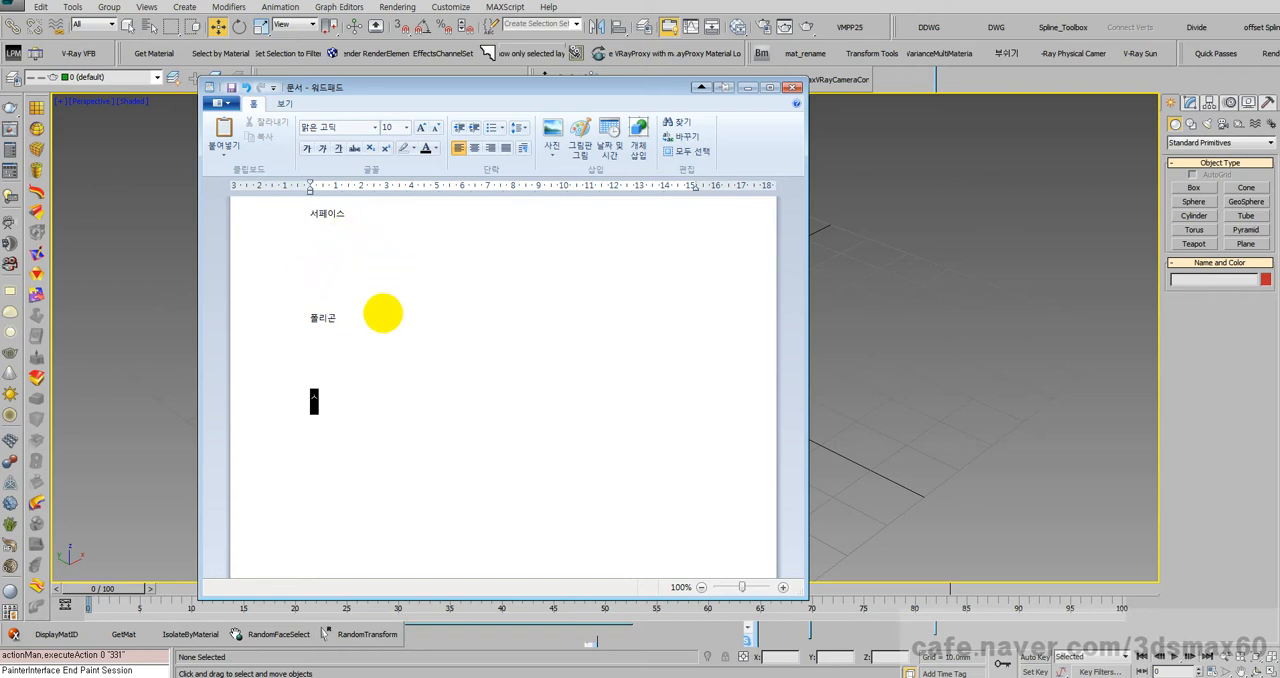
type("솔리드")
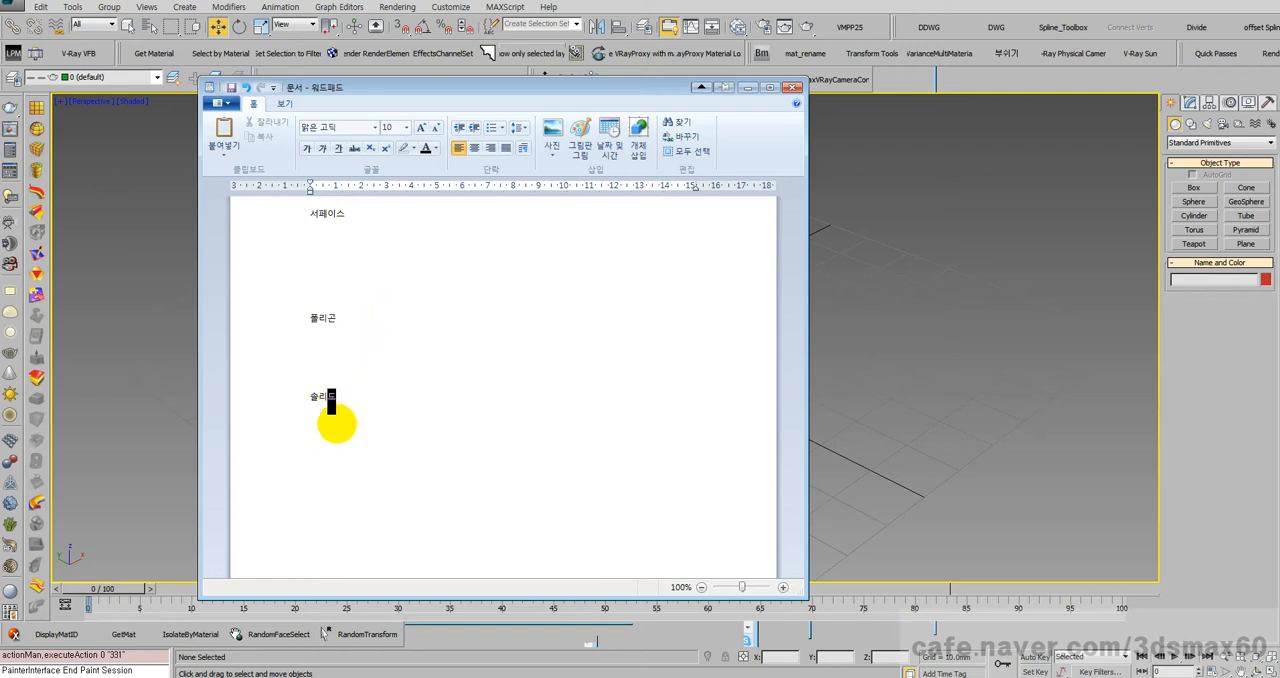
Step: Highlight "솔리드" and "폴리곤" in turn, finishing with the cursor after "폴리곤"
left_click_drag(343, 406, 300, 397)
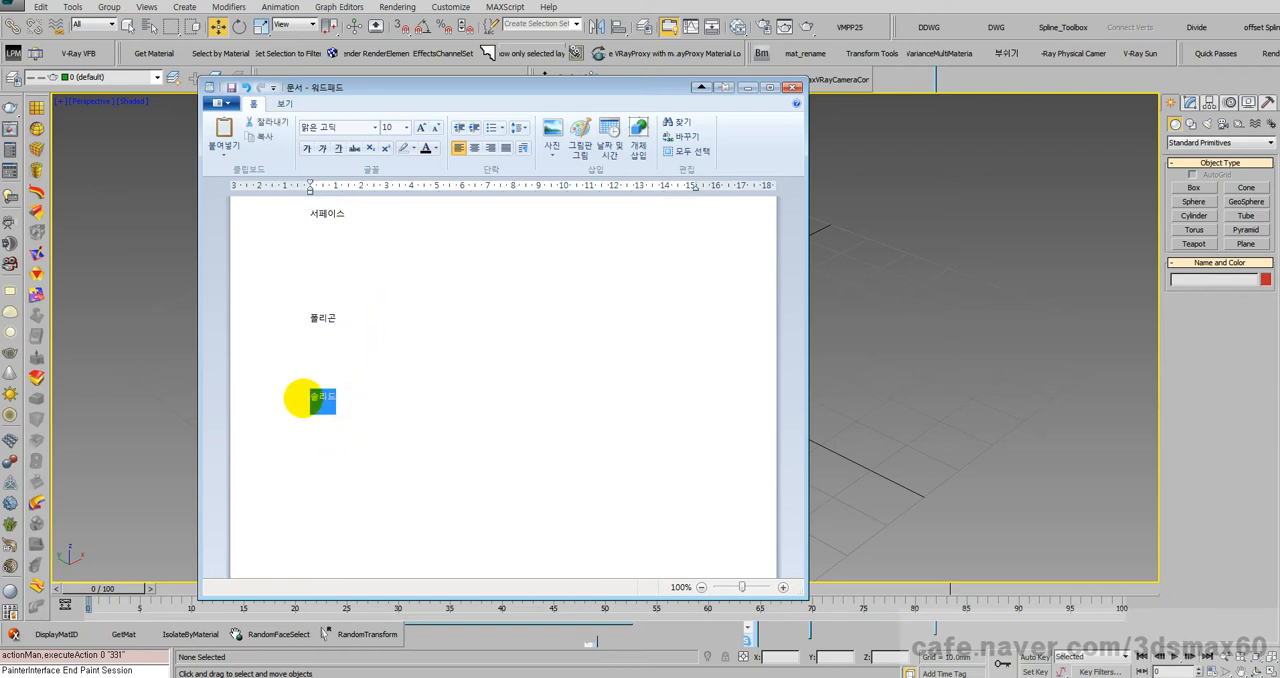
left_click(320, 400)
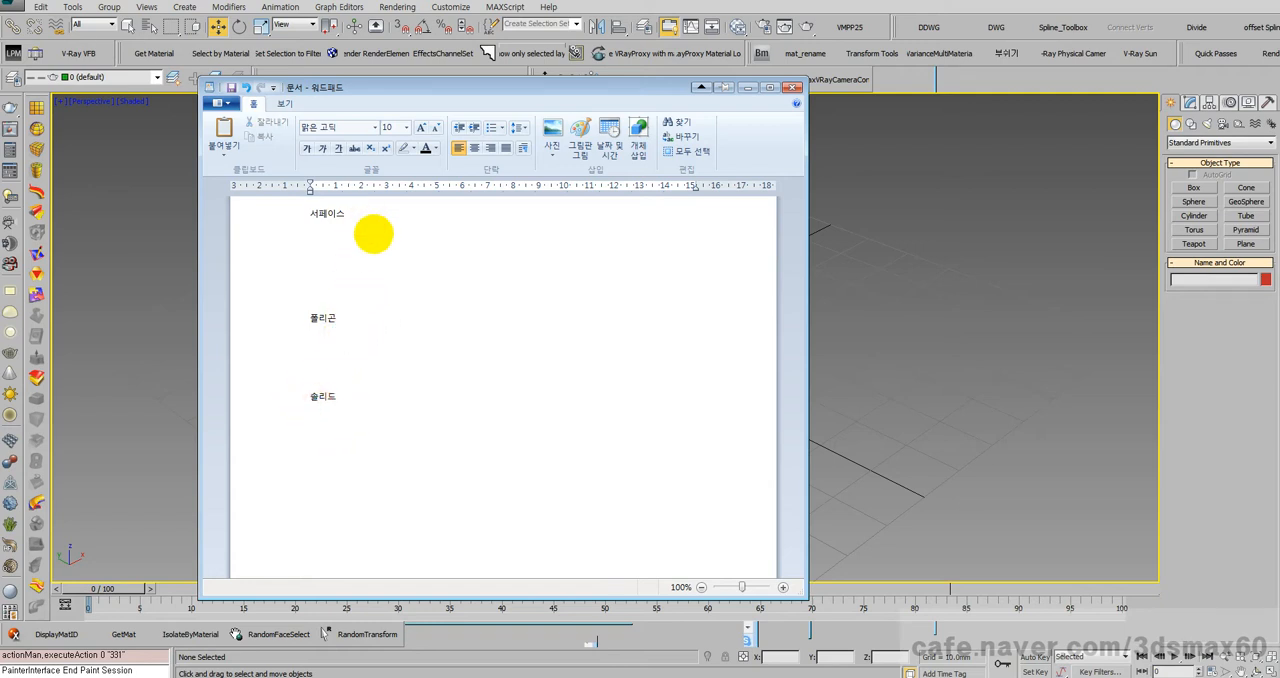
left_click_drag(341, 320, 310, 318)
left_click(338, 396)
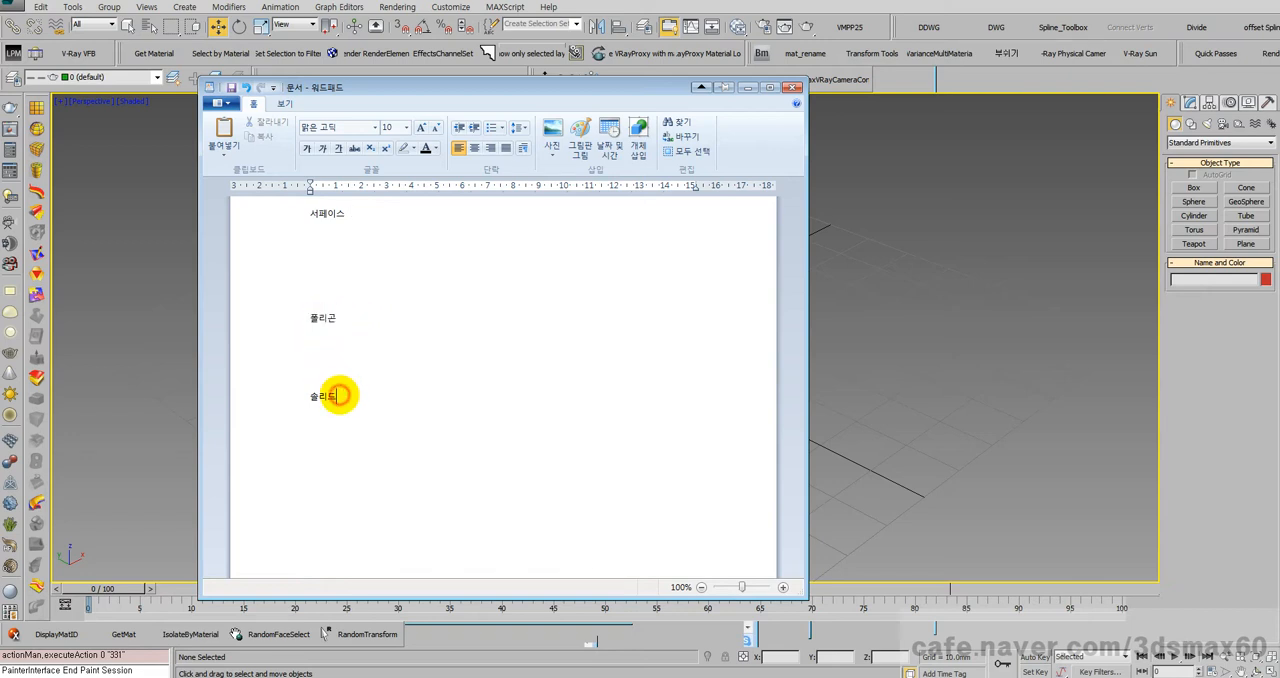
double_click(338, 396)
left_click(340, 318)
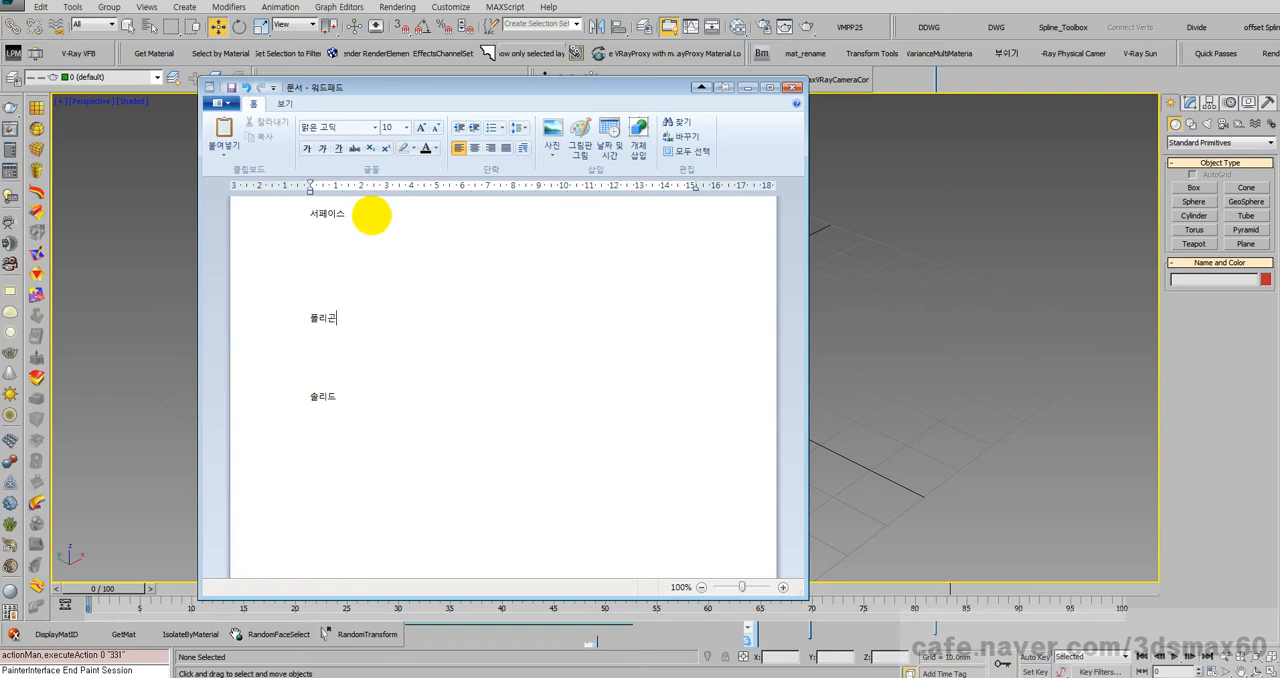
Step: Add "UV개념" after "서페이스" on the first line and highlight "서페이스"
left_click(372, 221)
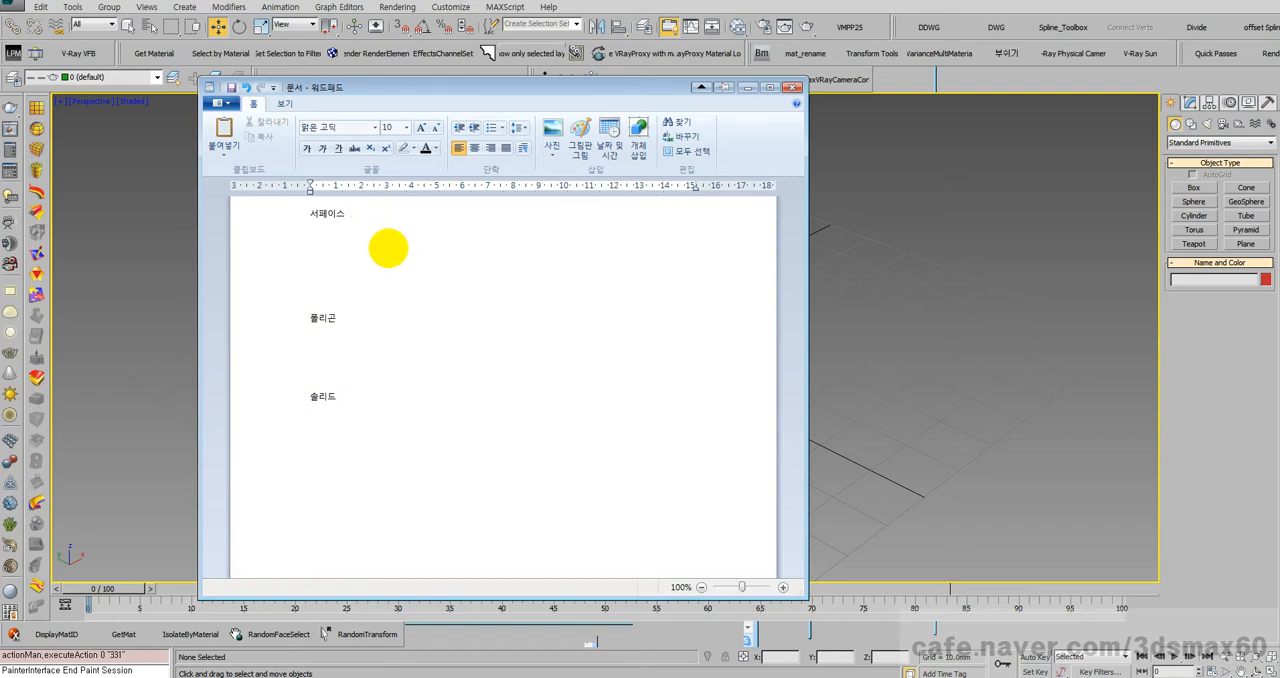
type("UV 개념")
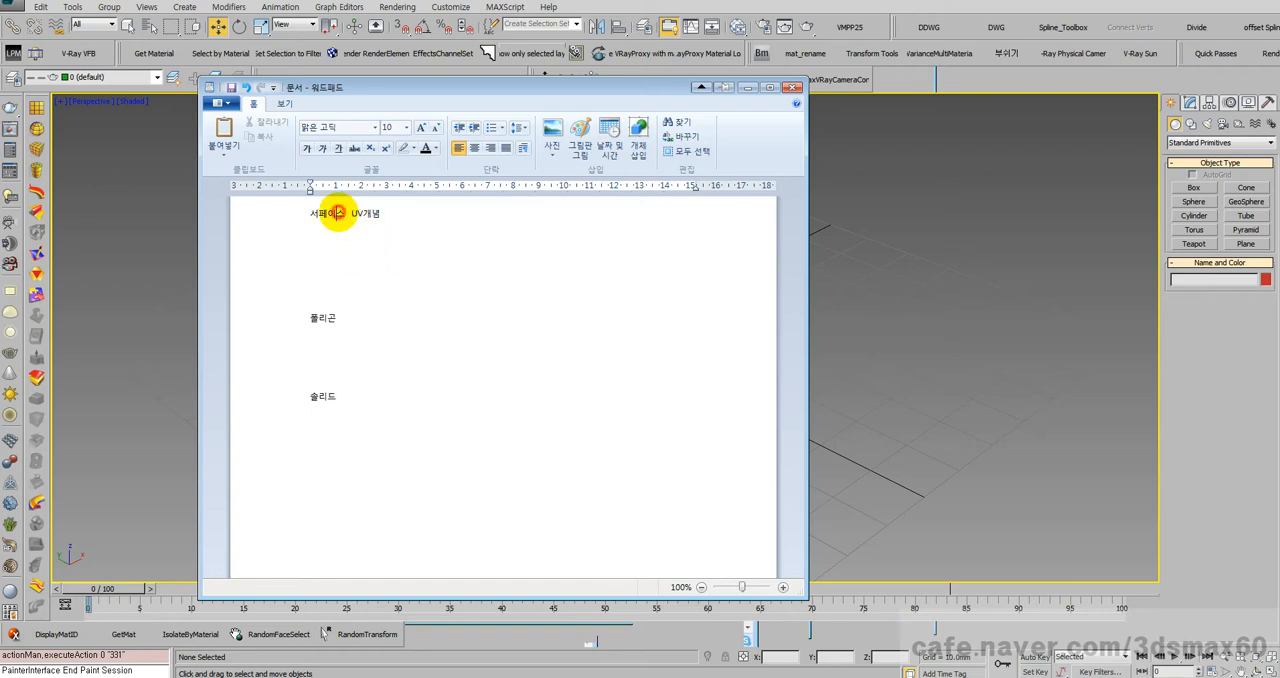
left_click_drag(346, 214, 302, 212)
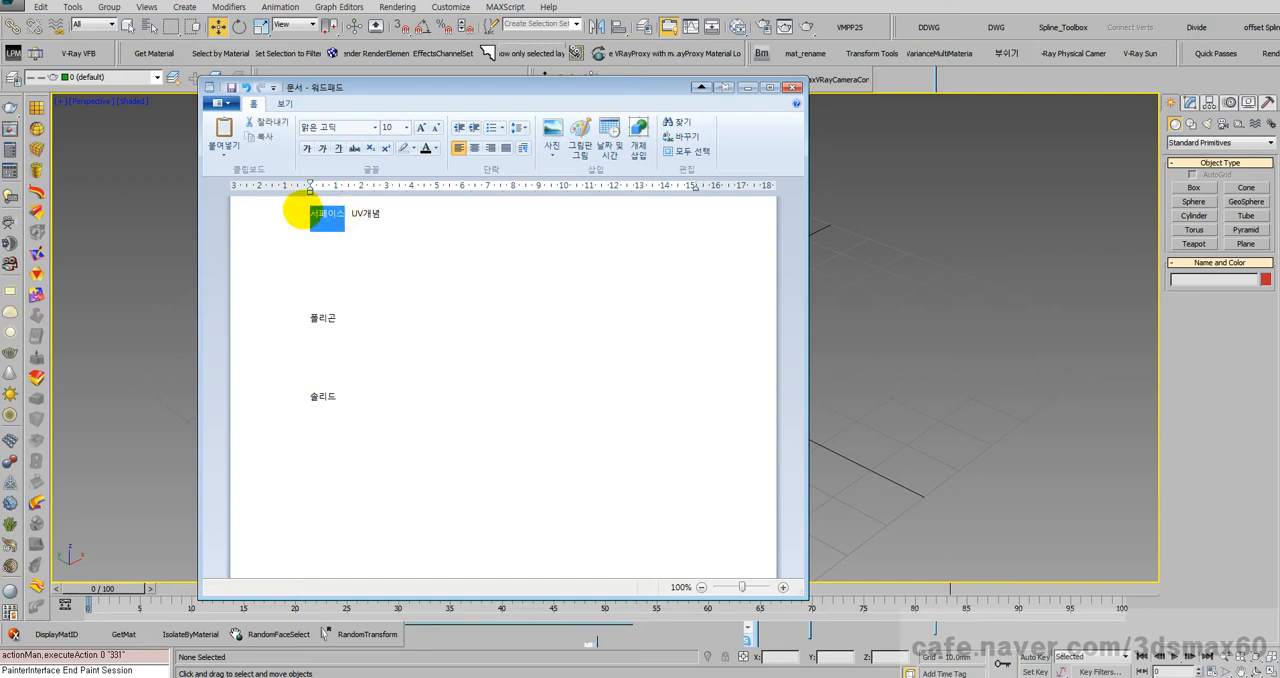
Step: Write "Patch , Nurbs" on a new line beneath "서페이스 UV개념"
left_click(430, 220)
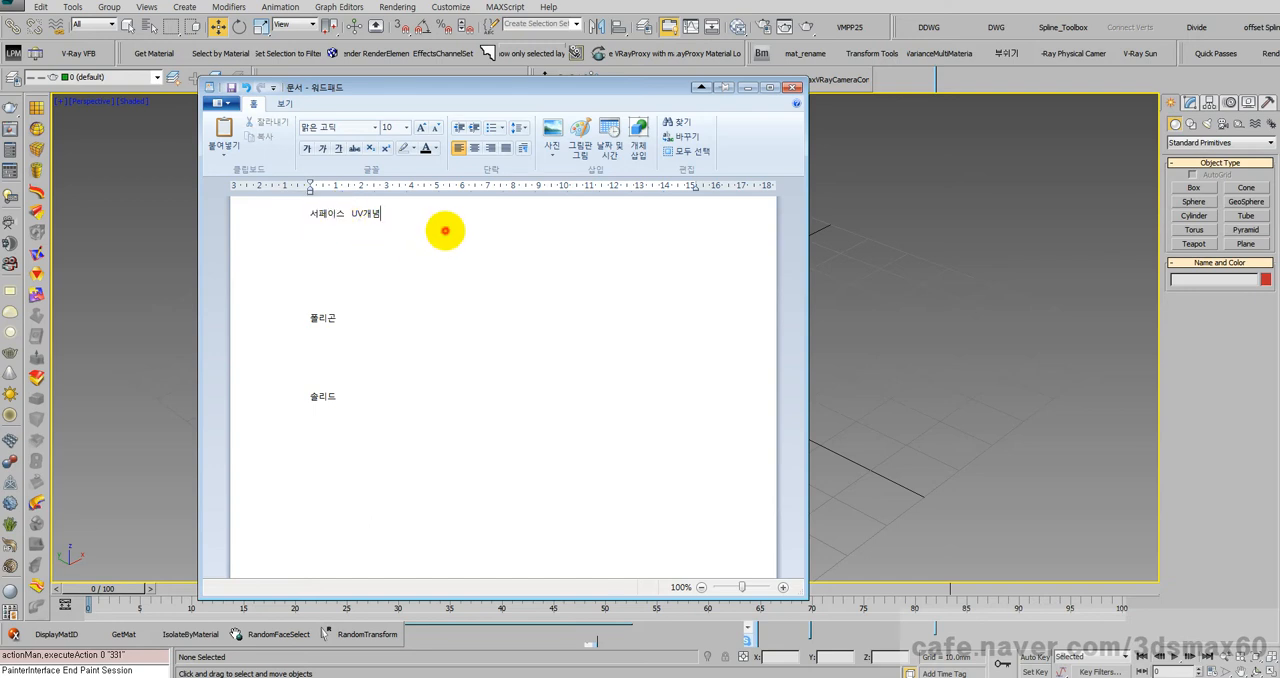
key("Return")
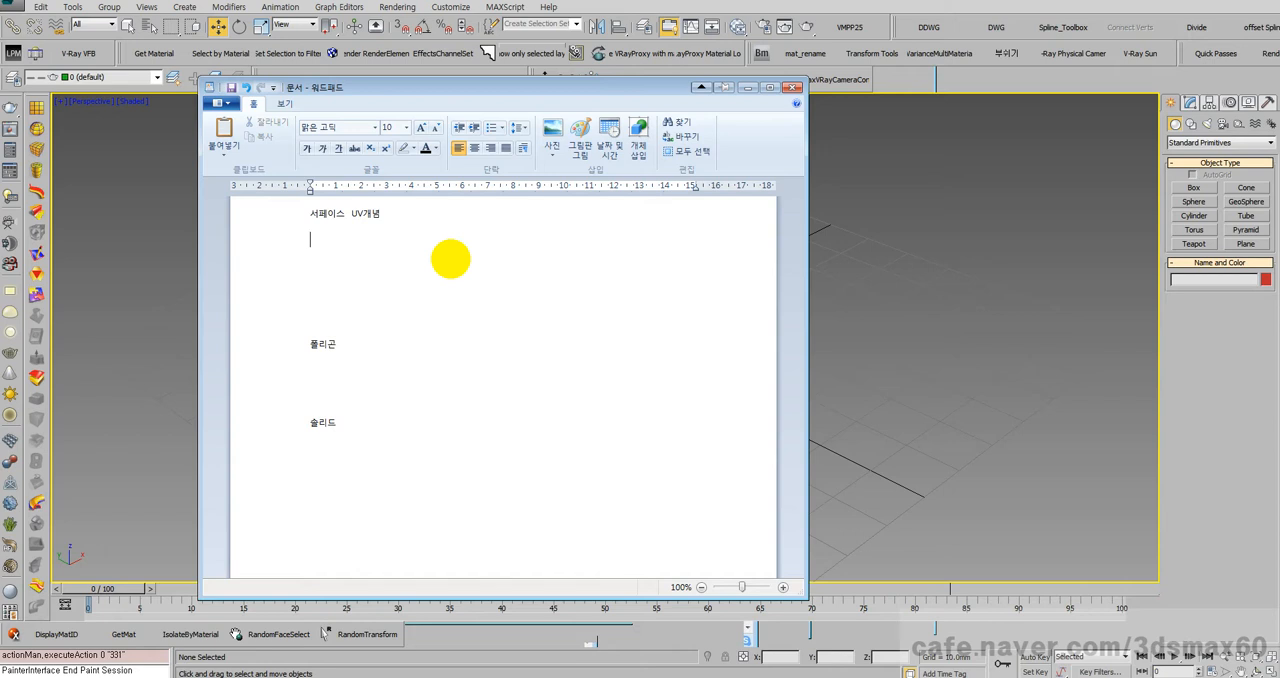
type("Loft 모델")
key("BackSpace")
key("BackSpace")
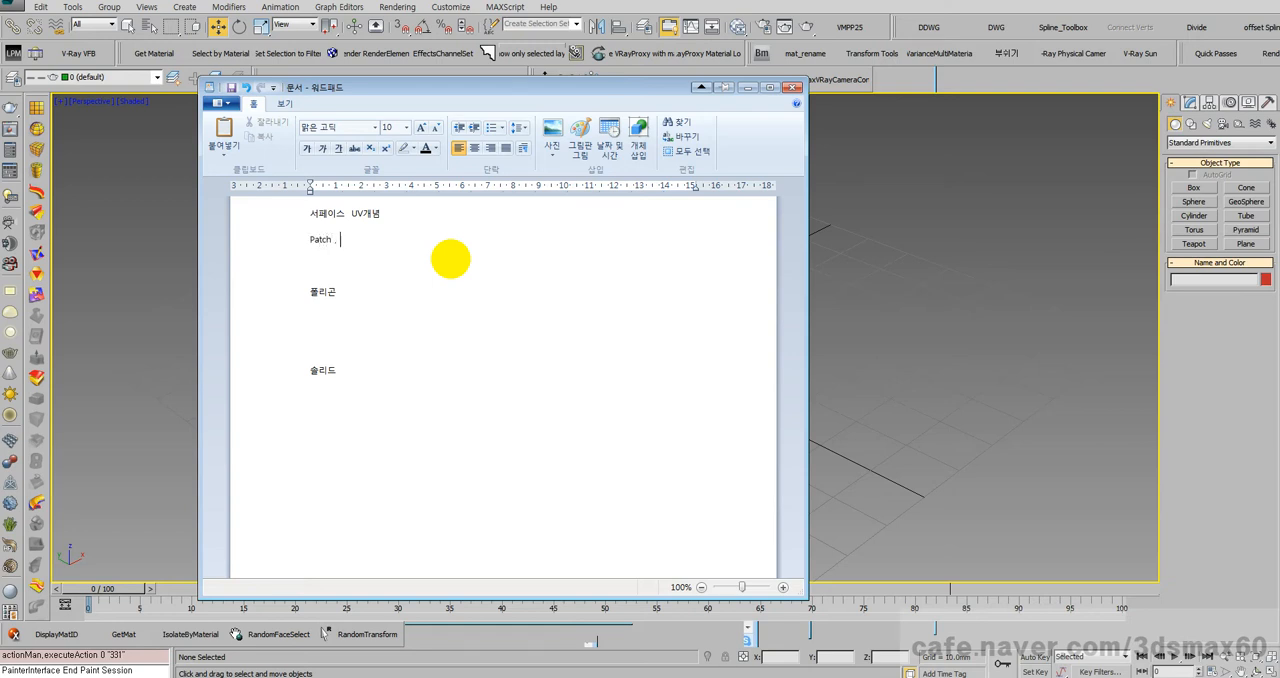
type("urbs")
Step: Highlight the "Patch , Nurbs" and "서페이스 UV개념" lines alternately, and finish with the cursor after "폴리곤"
left_click_drag(382, 239, 312, 238)
left_click(371, 211)
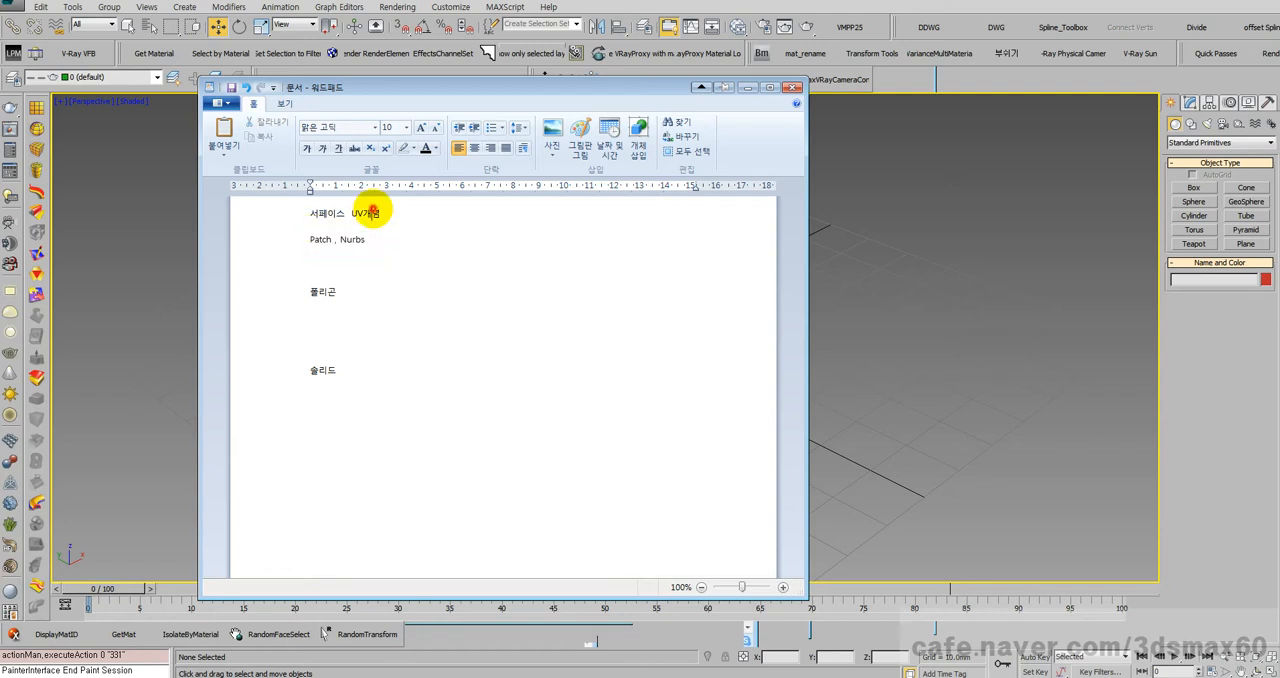
left_click_drag(381, 213, 309, 213)
left_click(366, 214)
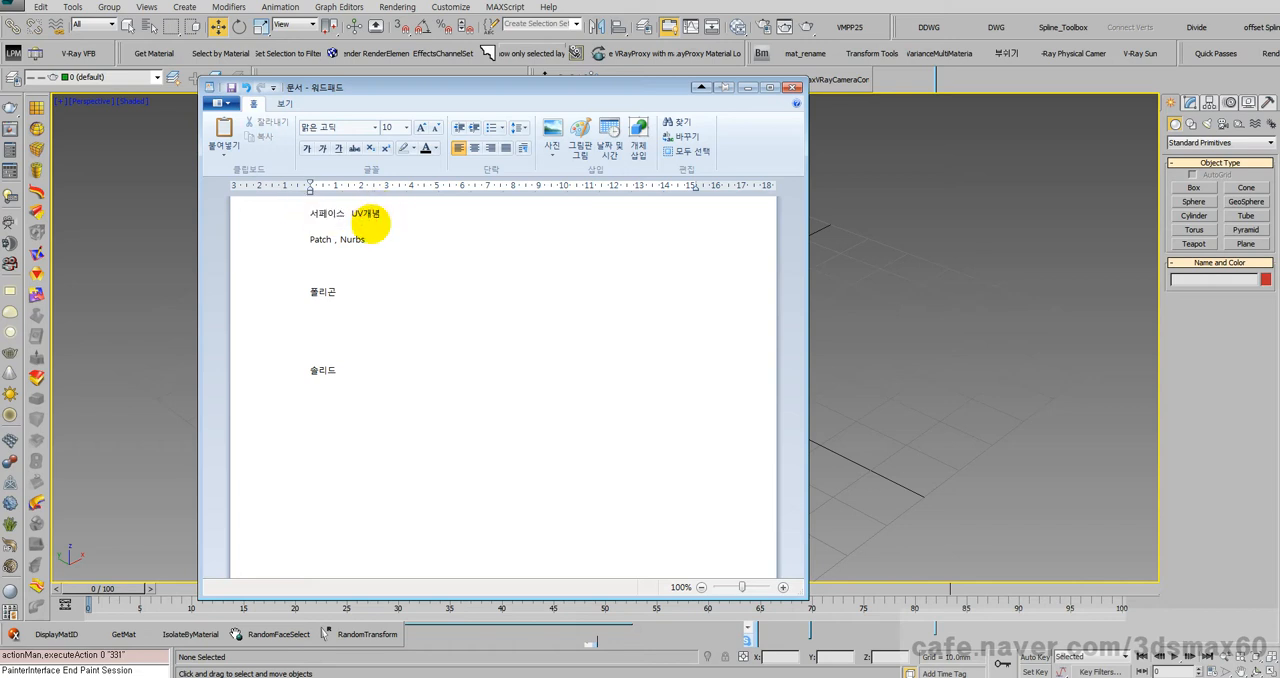
left_click_drag(368, 240, 314, 240)
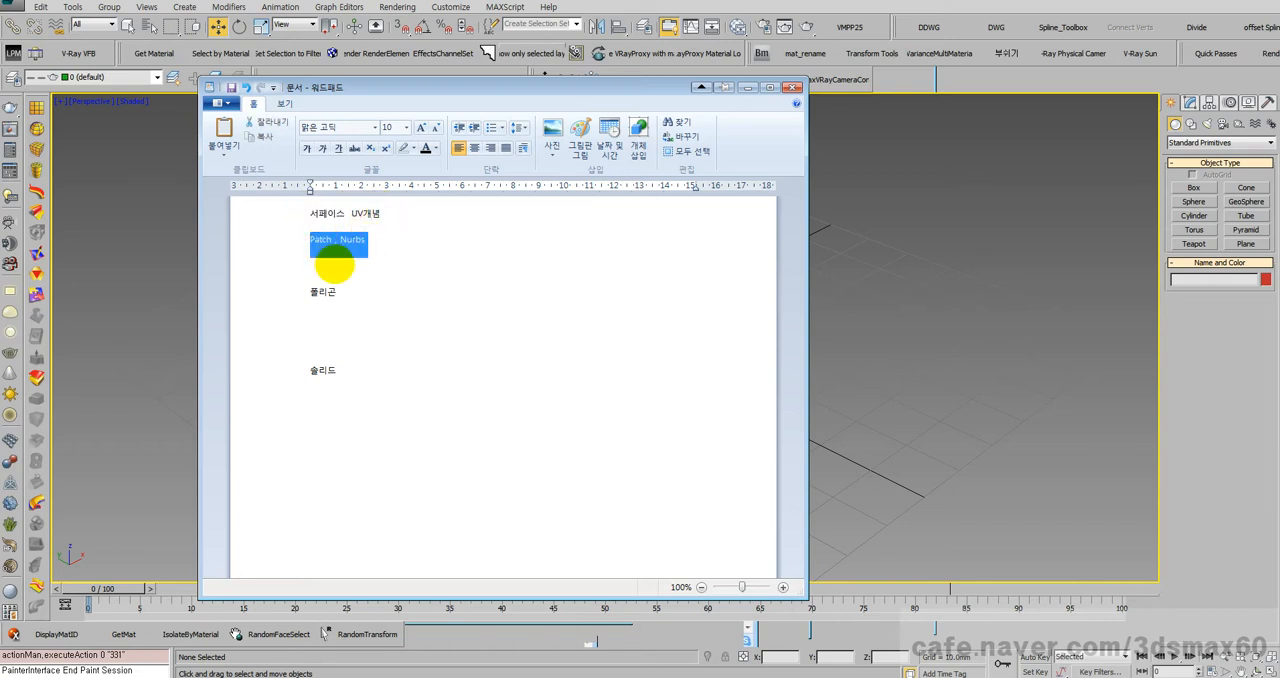
left_click(336, 293)
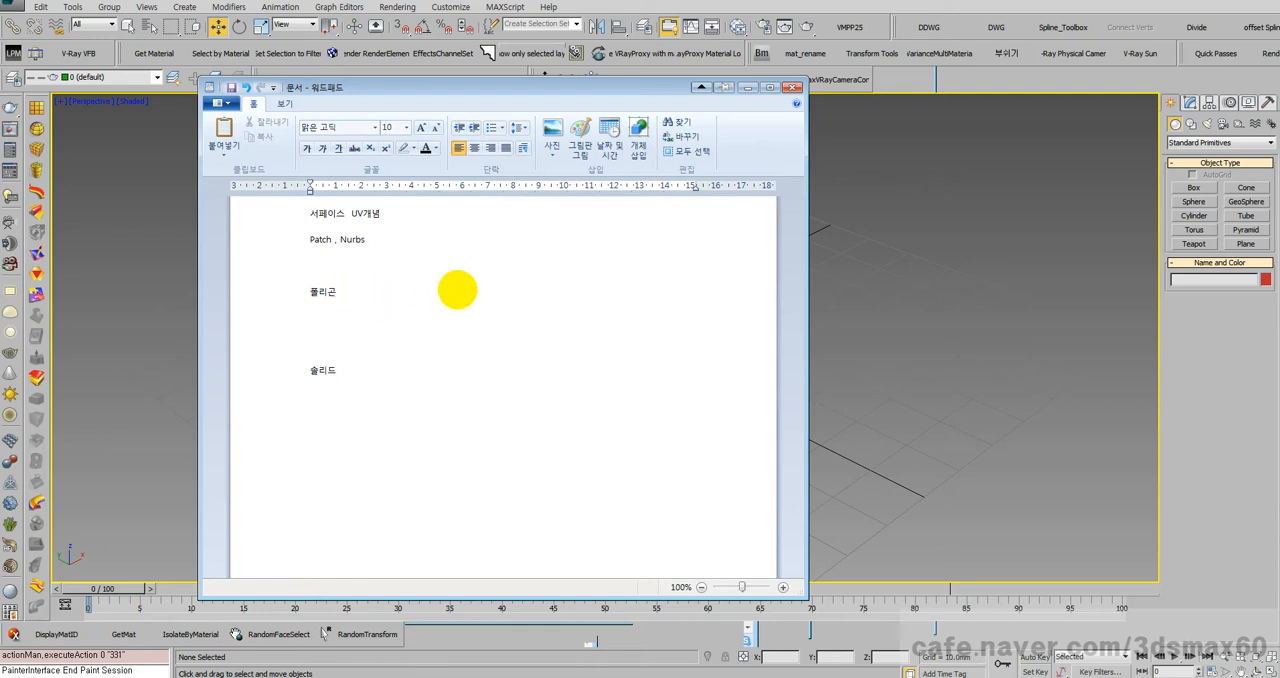
Step: Move the WordPad window out of the way and create a box near the grid origin in the 3ds Max perspective viewport
left_click_drag(540, 87, 0, 184)
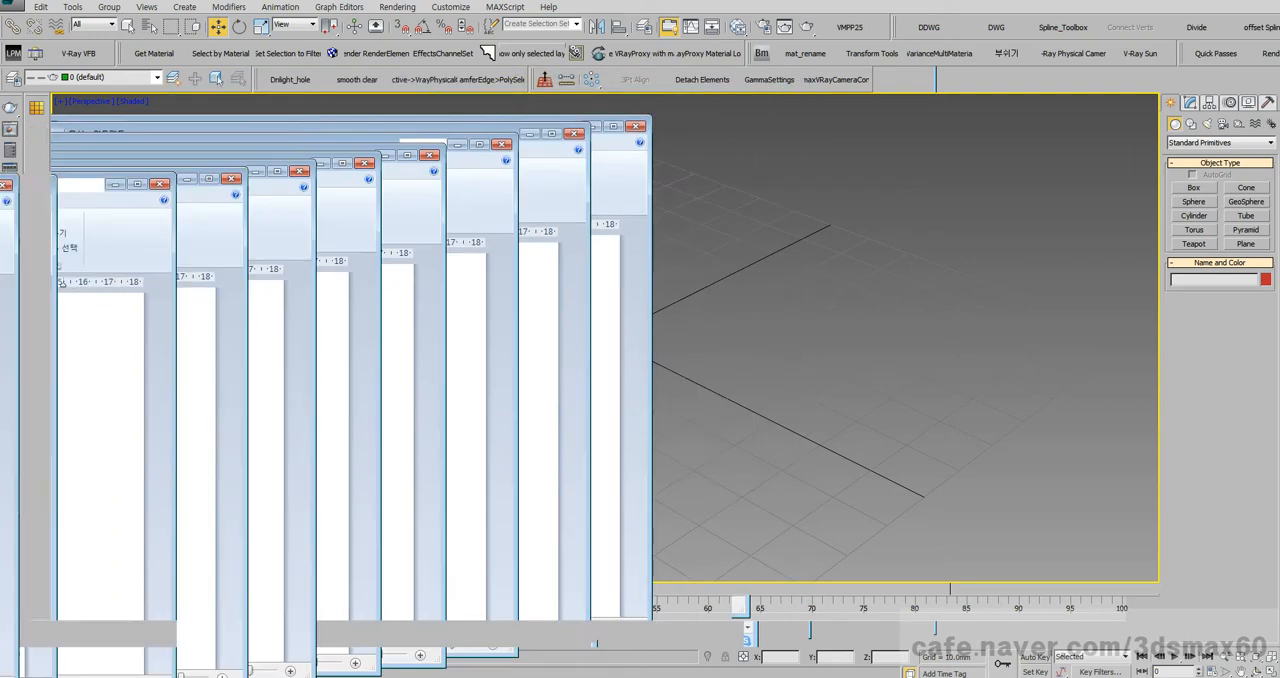
left_click(1194, 188)
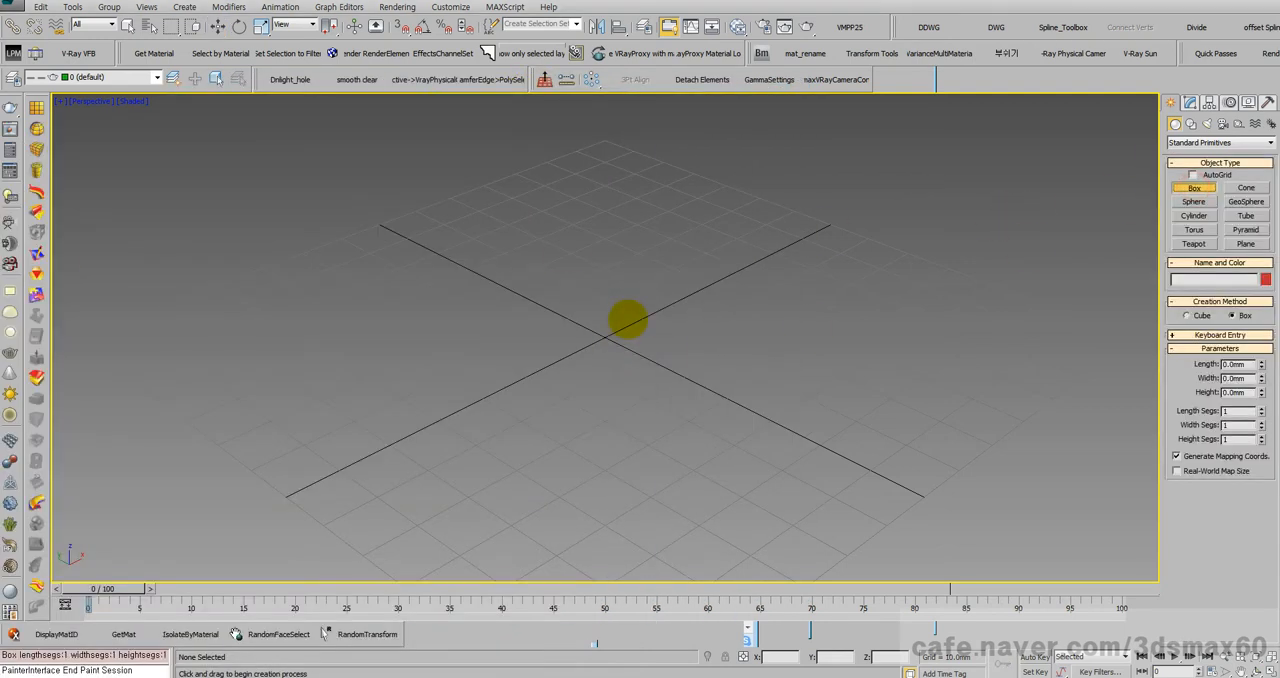
left_click_drag(622, 309, 574, 454)
left_click(592, 336)
Step: Convert the box to an Editable Poly
right_click(639, 320)
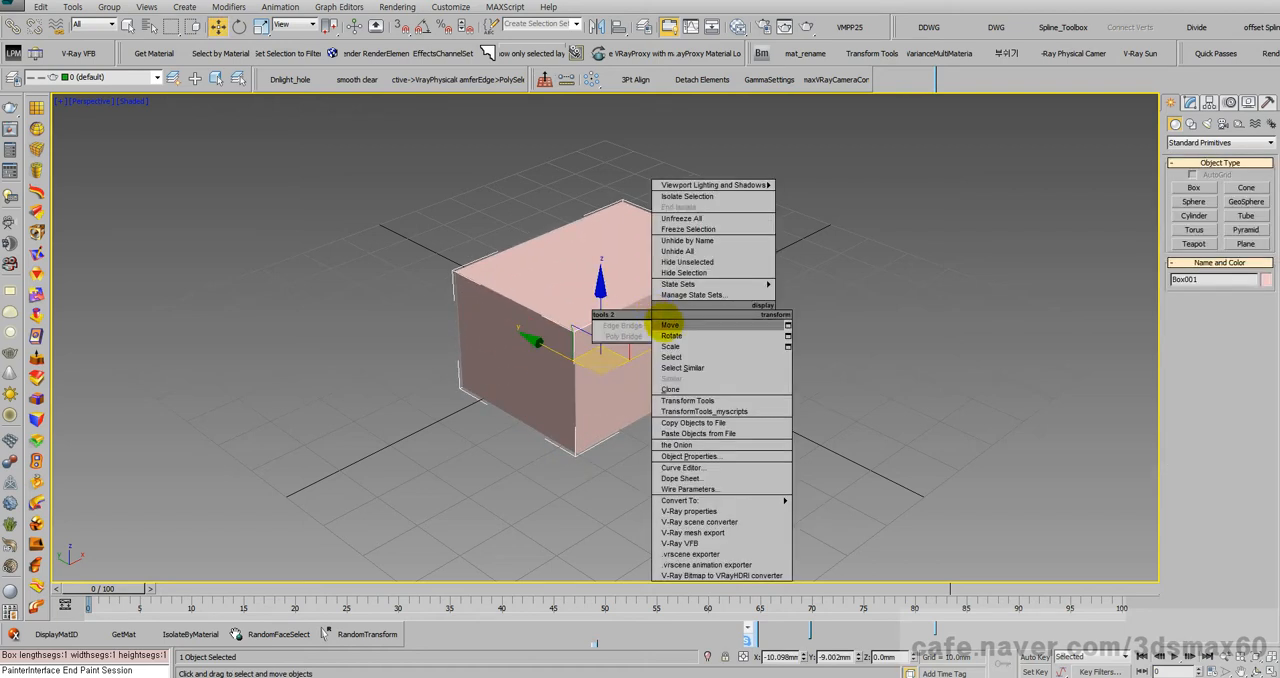
mouse_move(665, 500)
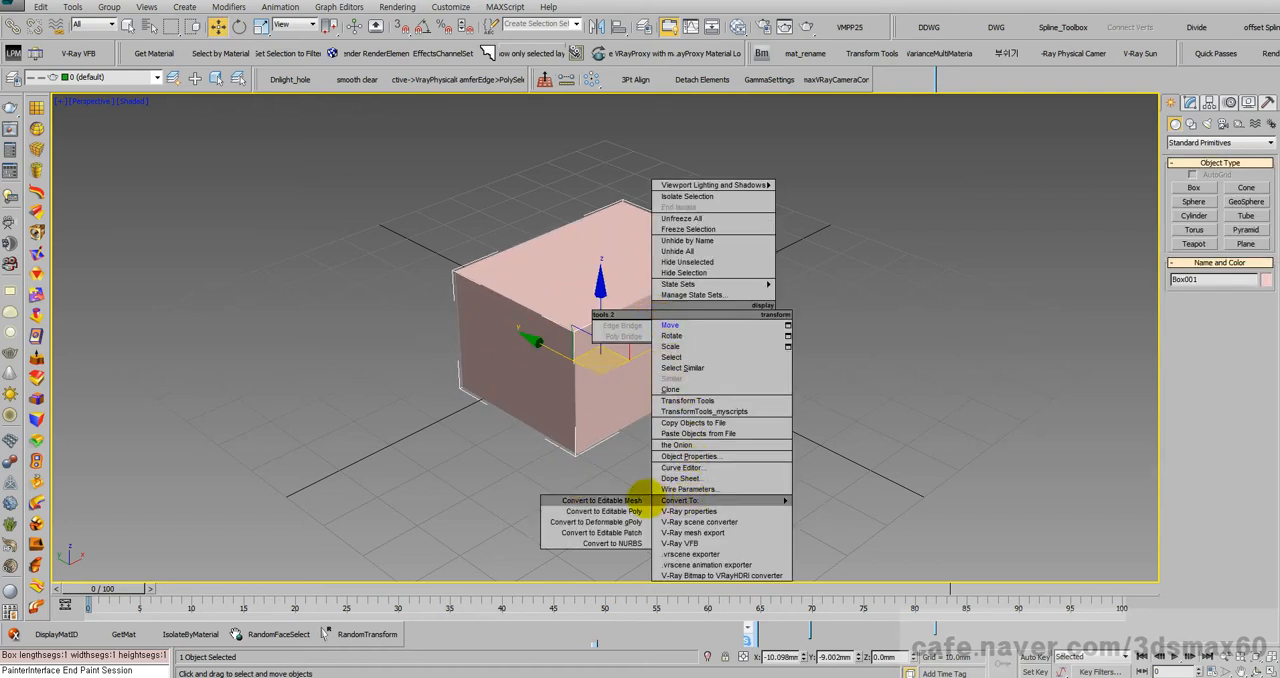
left_click(640, 511)
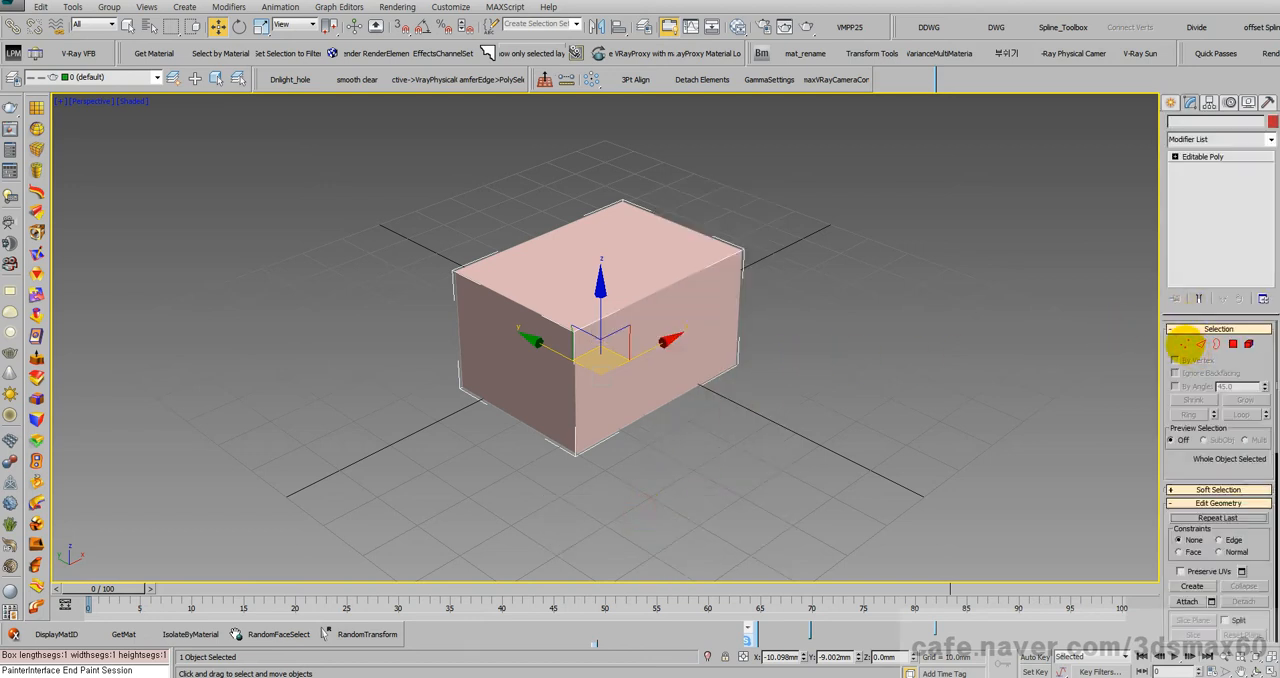
Step: Raise the box's two rear upper vertices along Z by about 15.4 mm, and leave vertex editing
left_click(1185, 344)
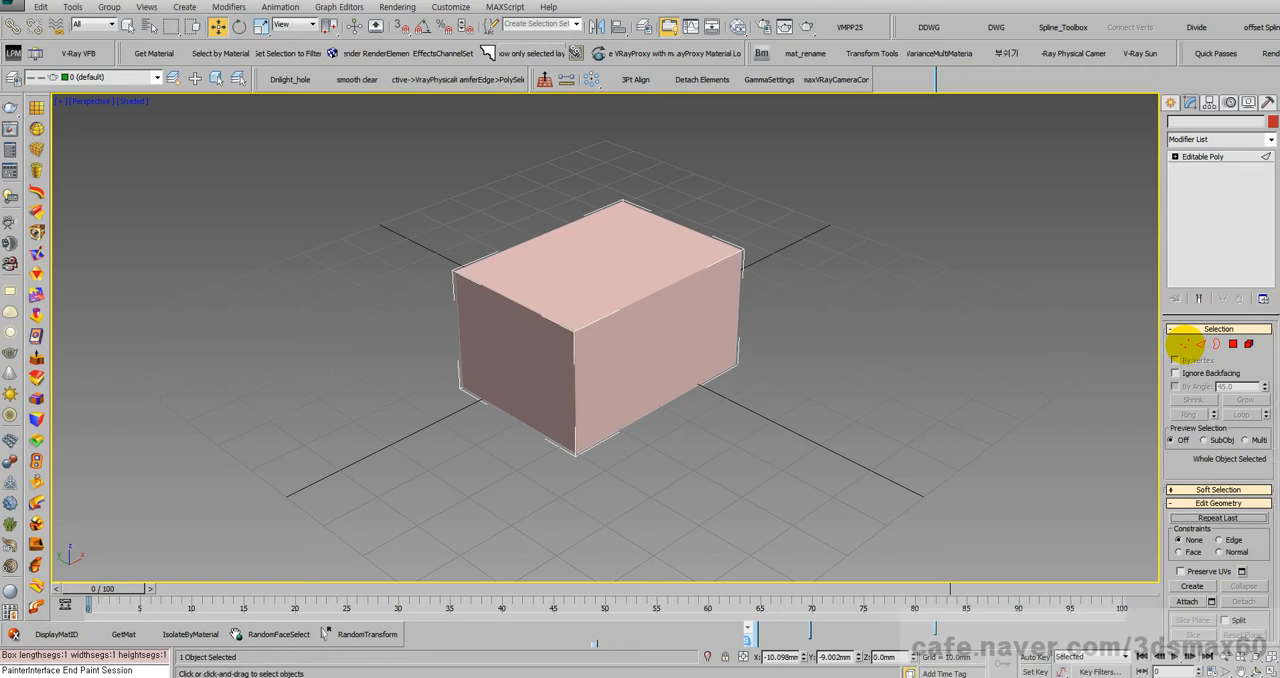
left_click(1185, 344)
left_click(1184, 344)
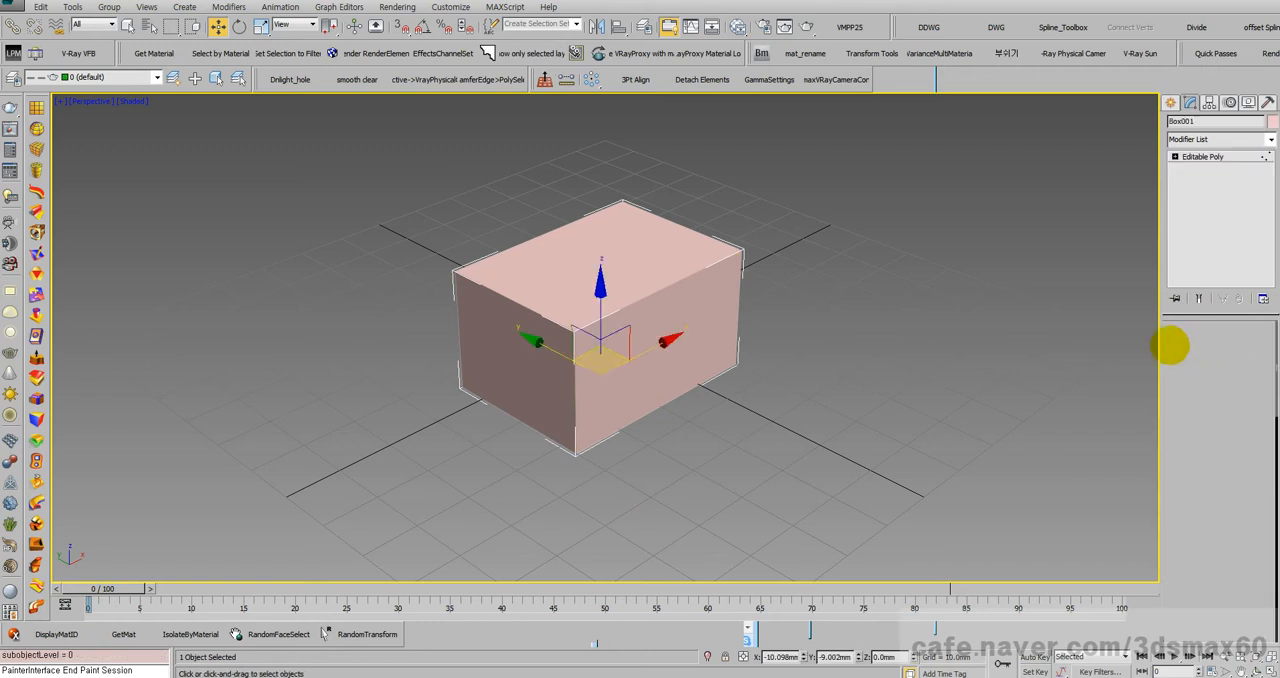
left_click_drag(834, 408, 706, 243)
left_click_drag(779, 290, 607, 194)
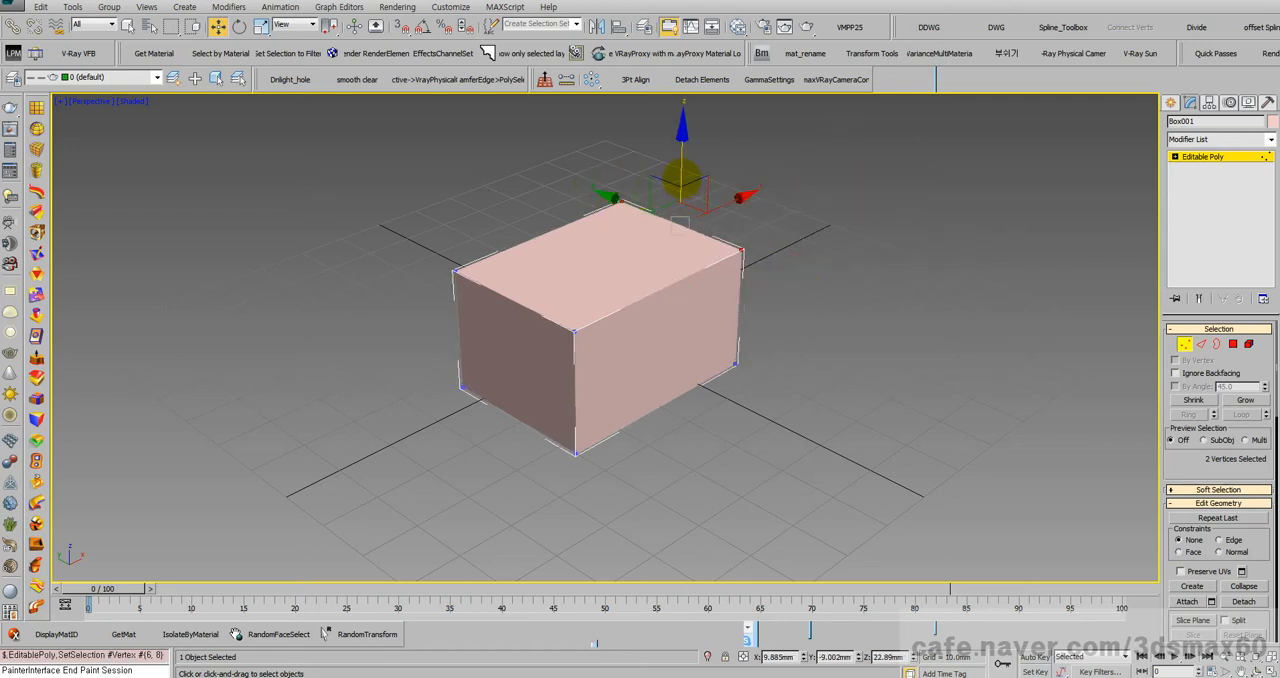
left_click_drag(683, 179, 681, 88)
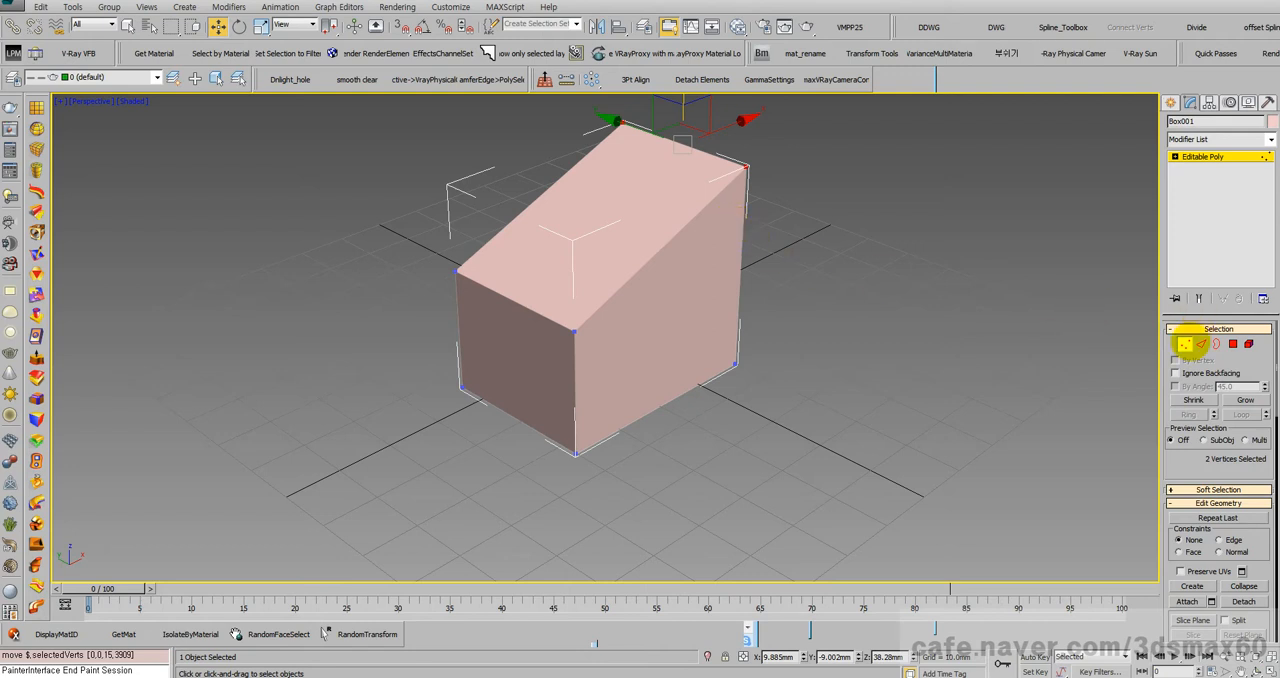
left_click(1184, 343)
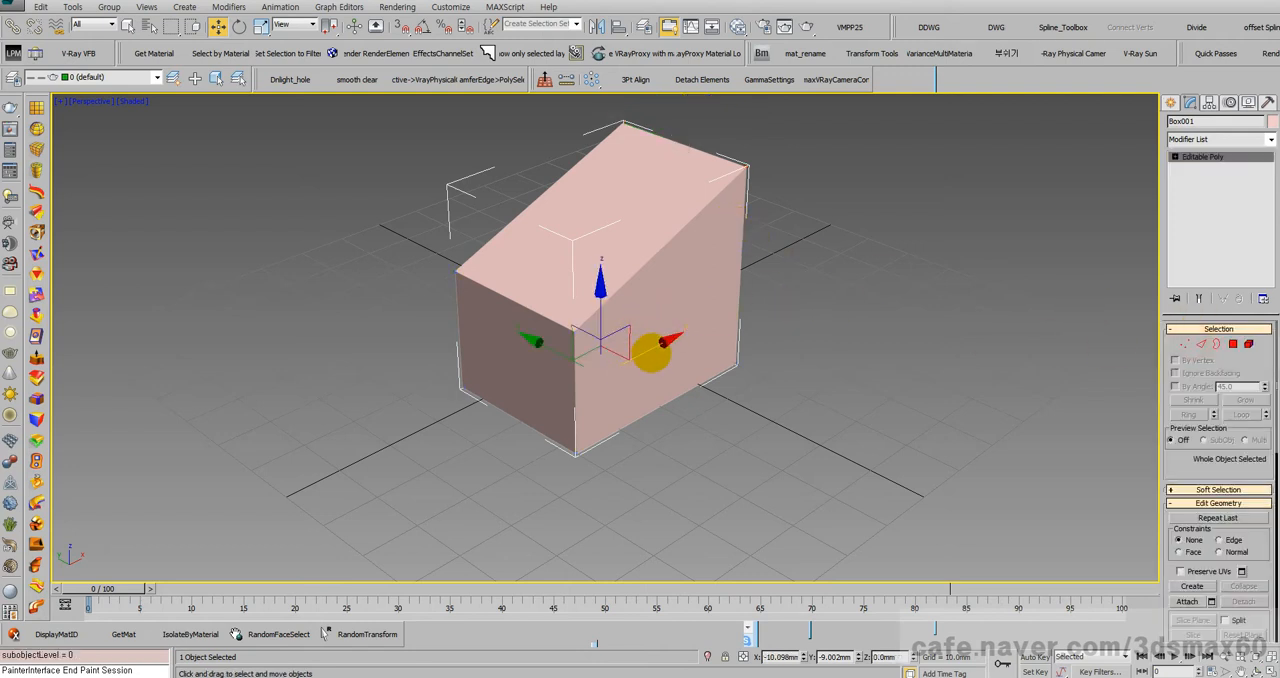
Step: Delete the box from the scene
mouse_move(649, 354)
left_mouse_down()
mouse_move(863, 286)
mouse_move(512, 343)
mouse_move(671, 318)
mouse_move(623, 320)
mouse_move(660, 337)
left_mouse_up()
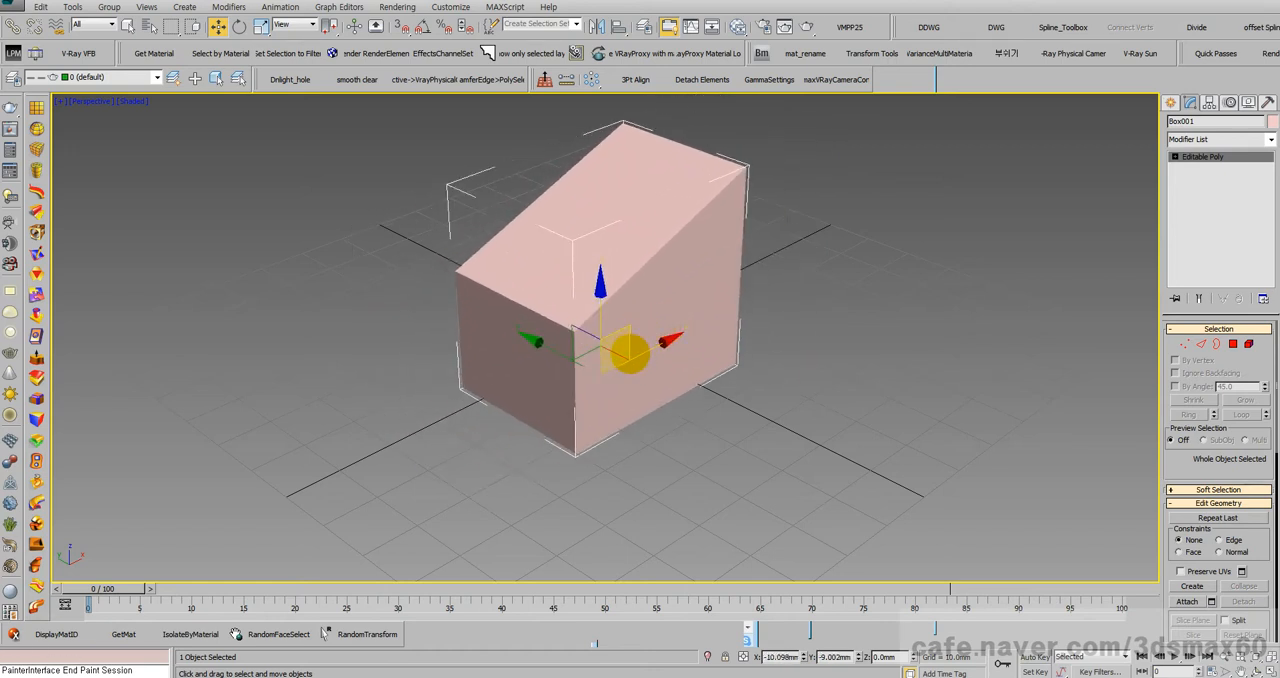
key("Delete")
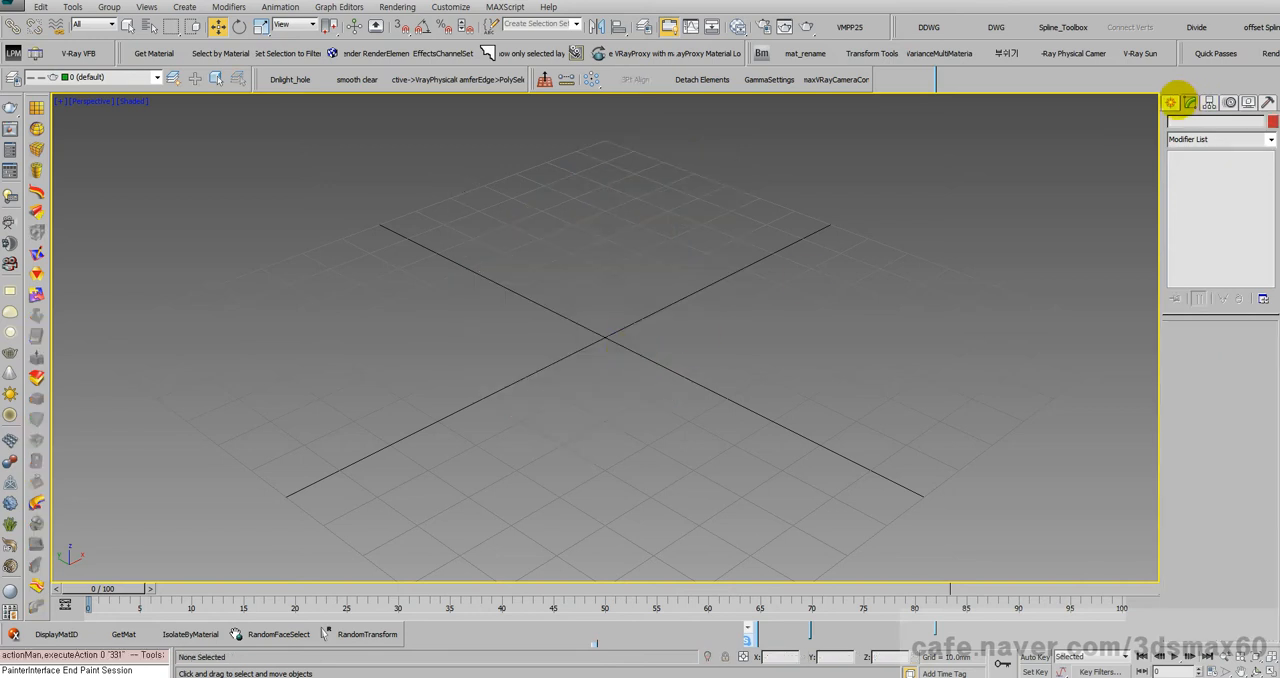
Step: Draw a NURBS CV curve with four control vertices arching across the back of the grid
left_click(1170, 102)
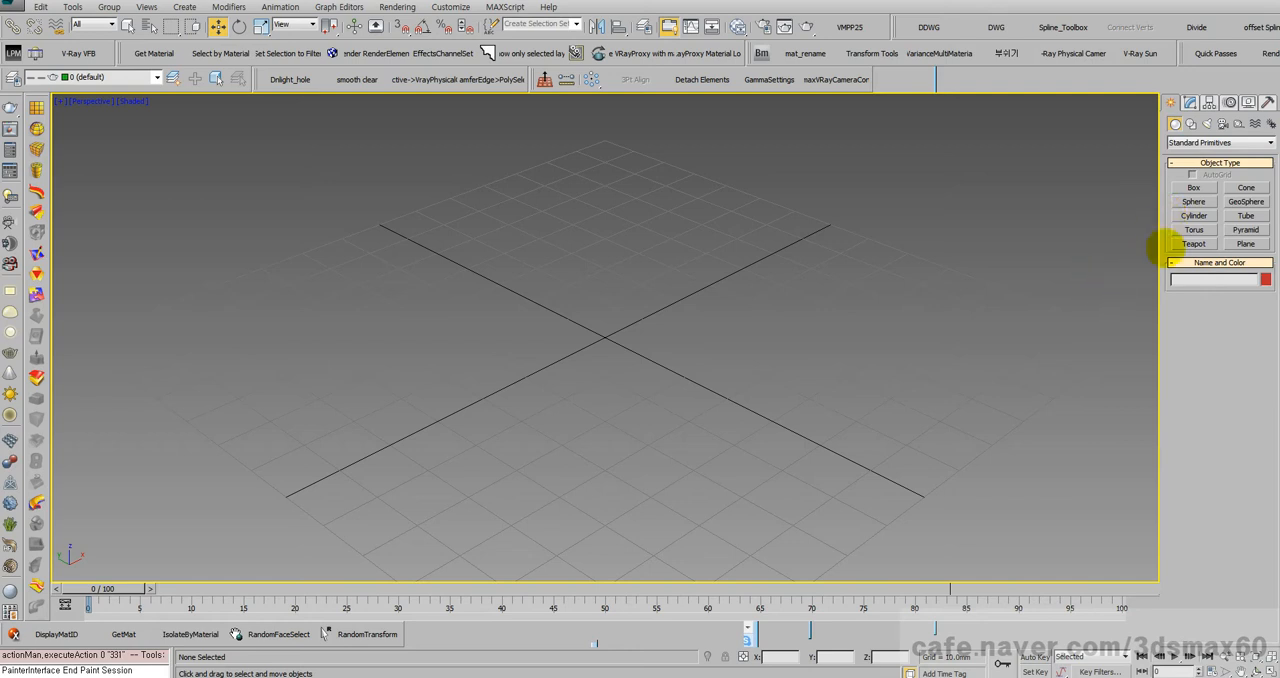
left_click(1191, 123)
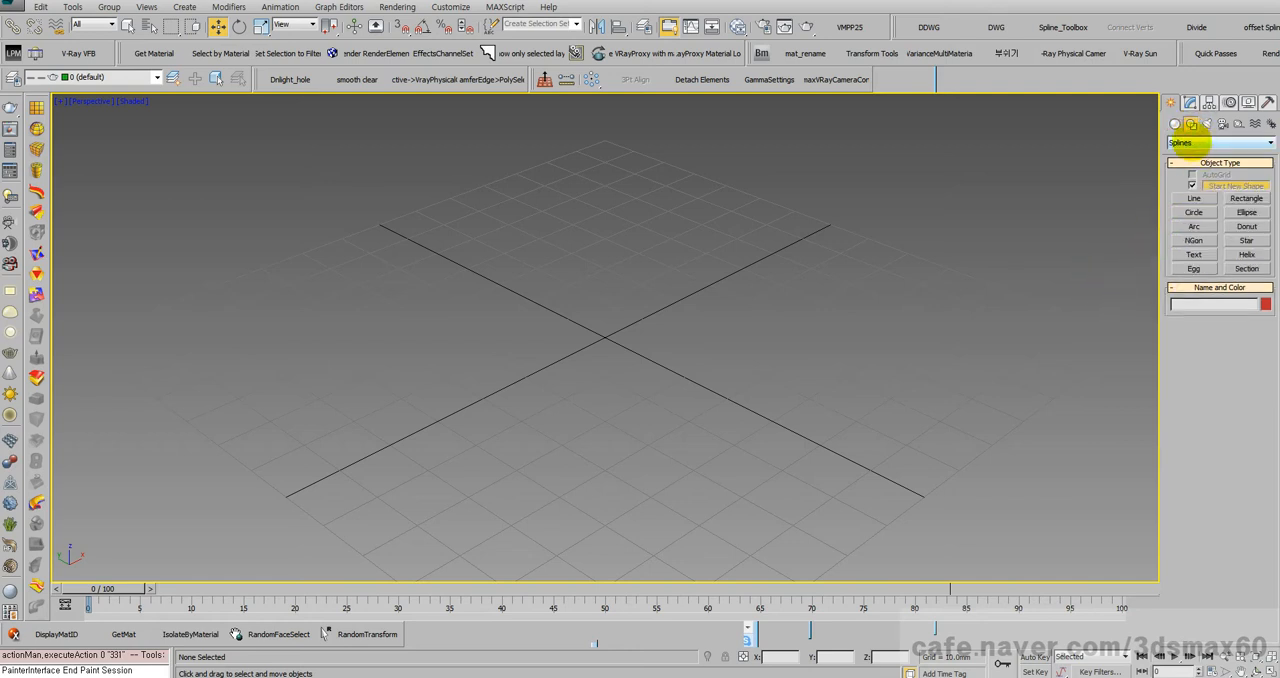
left_click(1190, 142)
left_click(1190, 164)
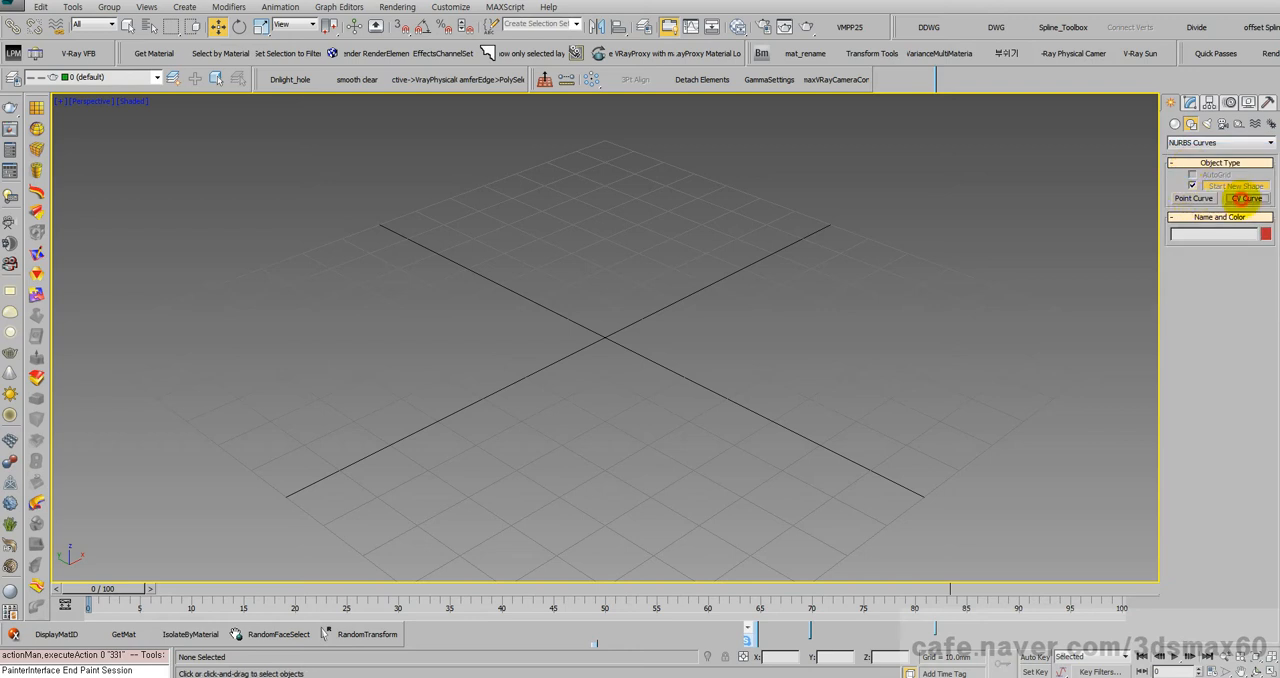
left_click(1243, 198)
left_click(447, 353)
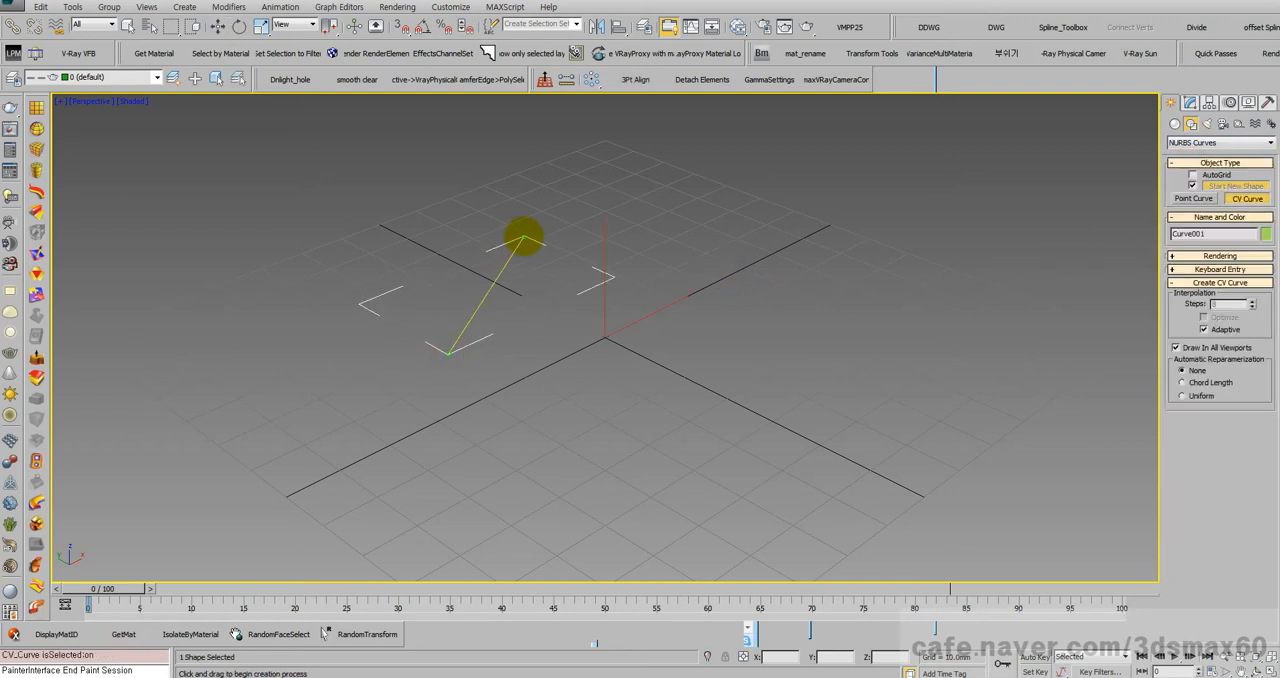
left_click(527, 234)
left_click(677, 197)
left_click(929, 206)
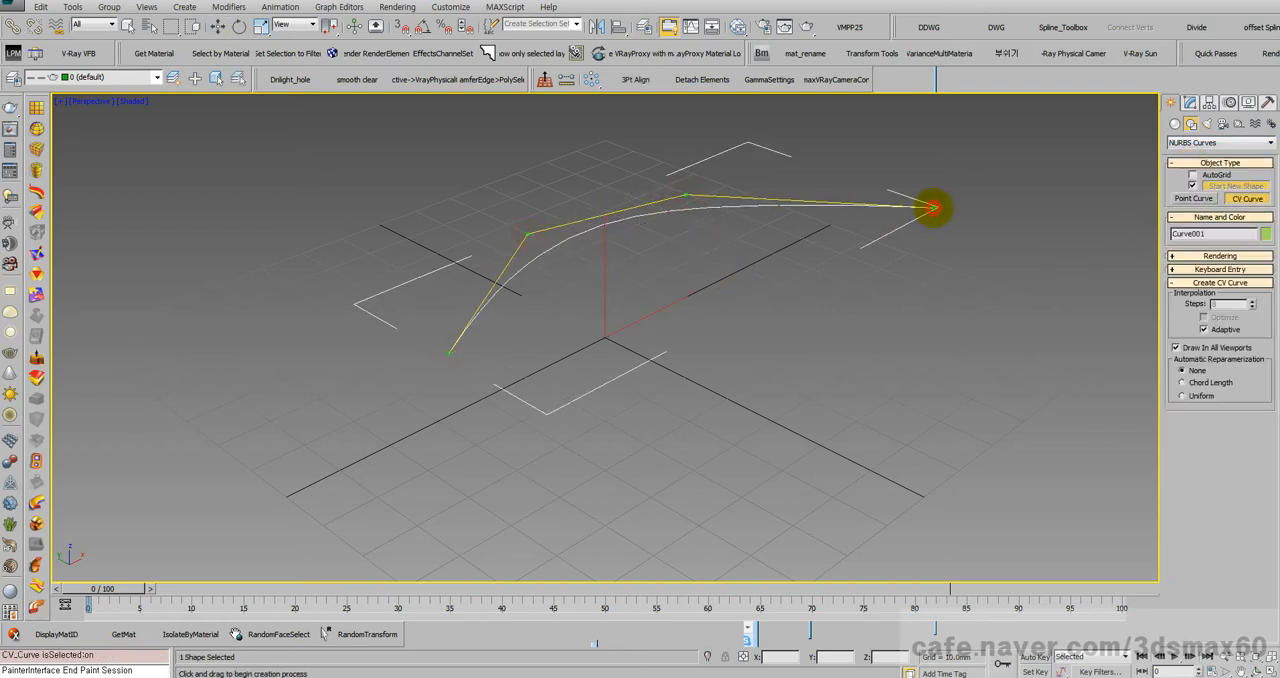
right_click(929, 206)
Step: Draw a second CV curve with three control vertices bowing across the front of the grid
left_click(660, 446)
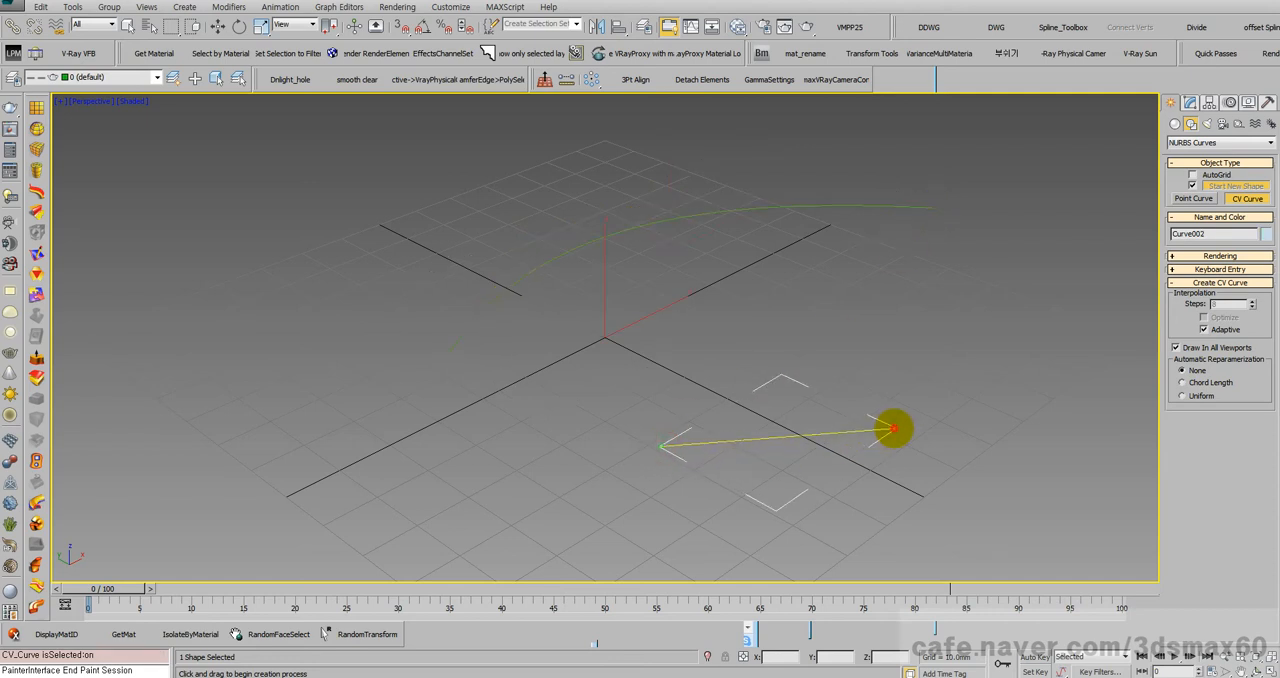
left_click(893, 428)
left_click(1008, 254)
right_click(1008, 254)
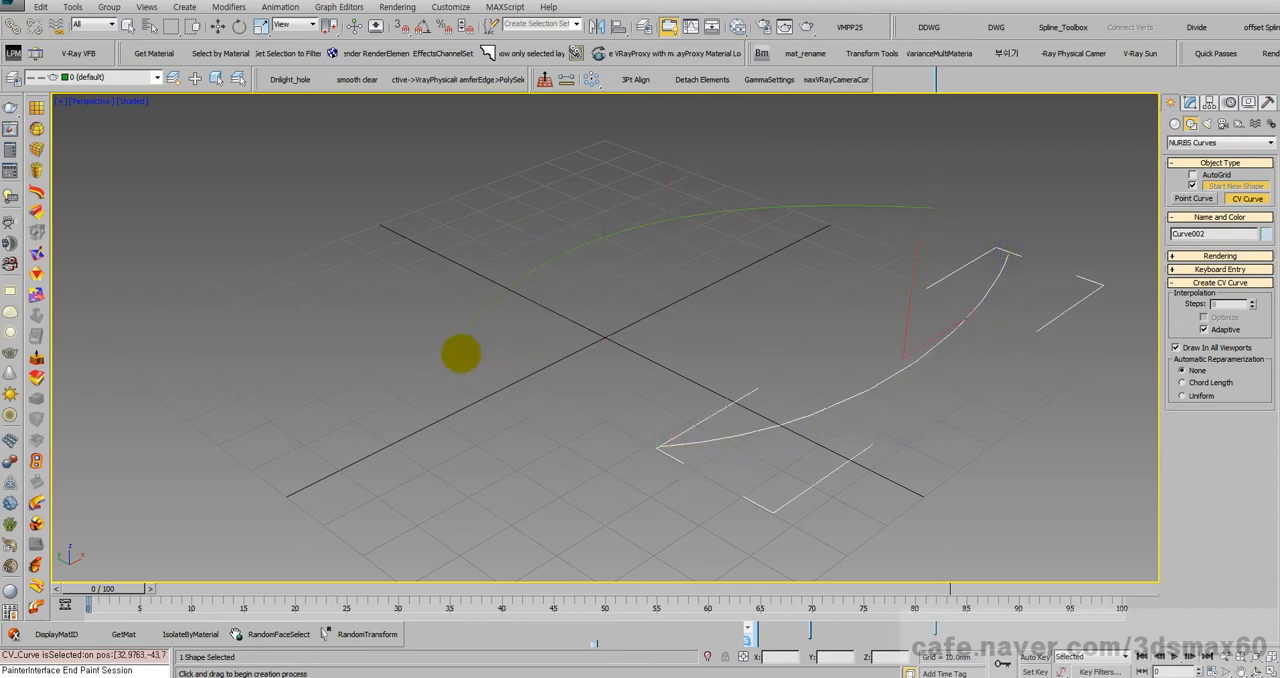
Step: Draw a straight three-vertex CV curve joining the start points of the two long curves, and finish curve creation
left_click_drag(450, 352, 535, 392)
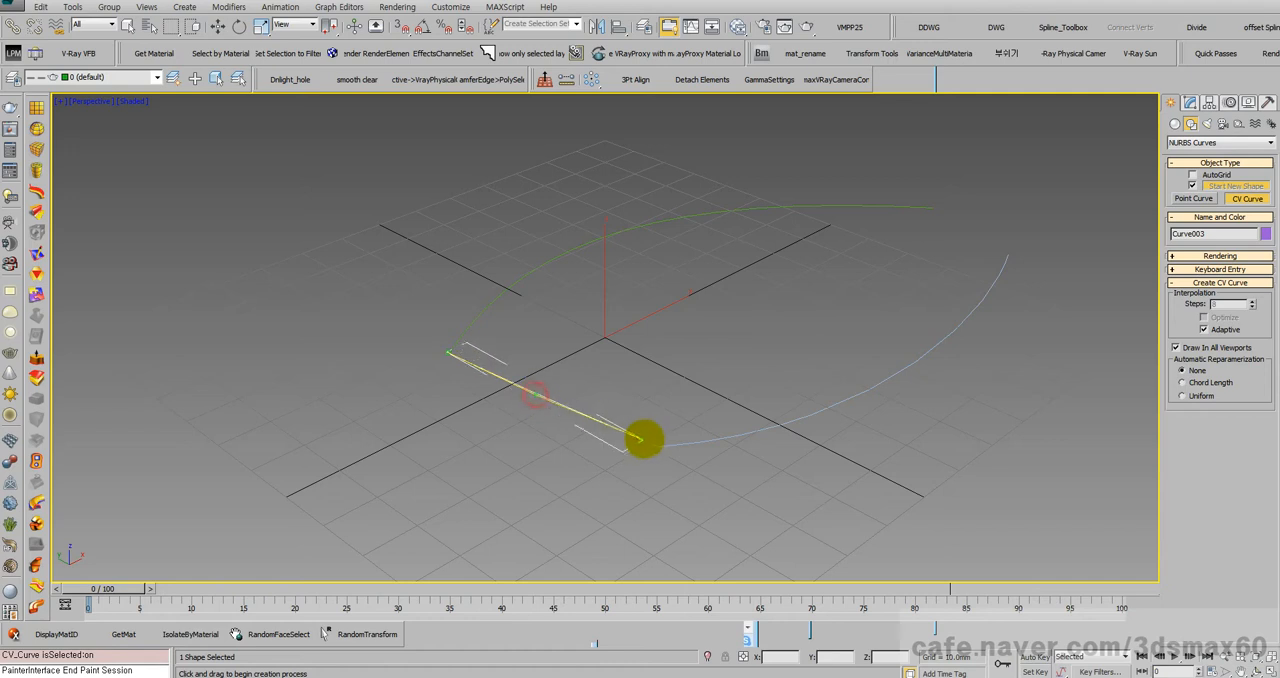
left_click(659, 448)
right_click(643, 449)
key("w")
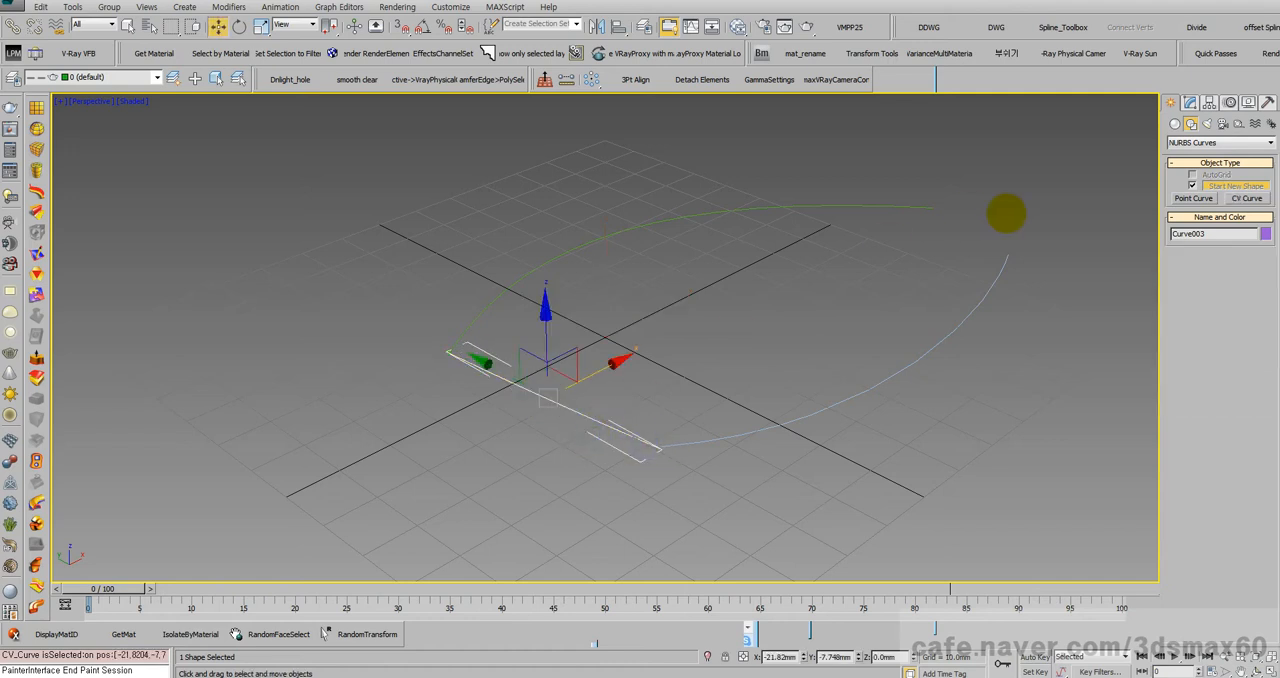
Step: Raise the connecting curve's middle control vertex along Z by about 47.2 mm to form an arch, and leave CV editing
left_click(1190, 102)
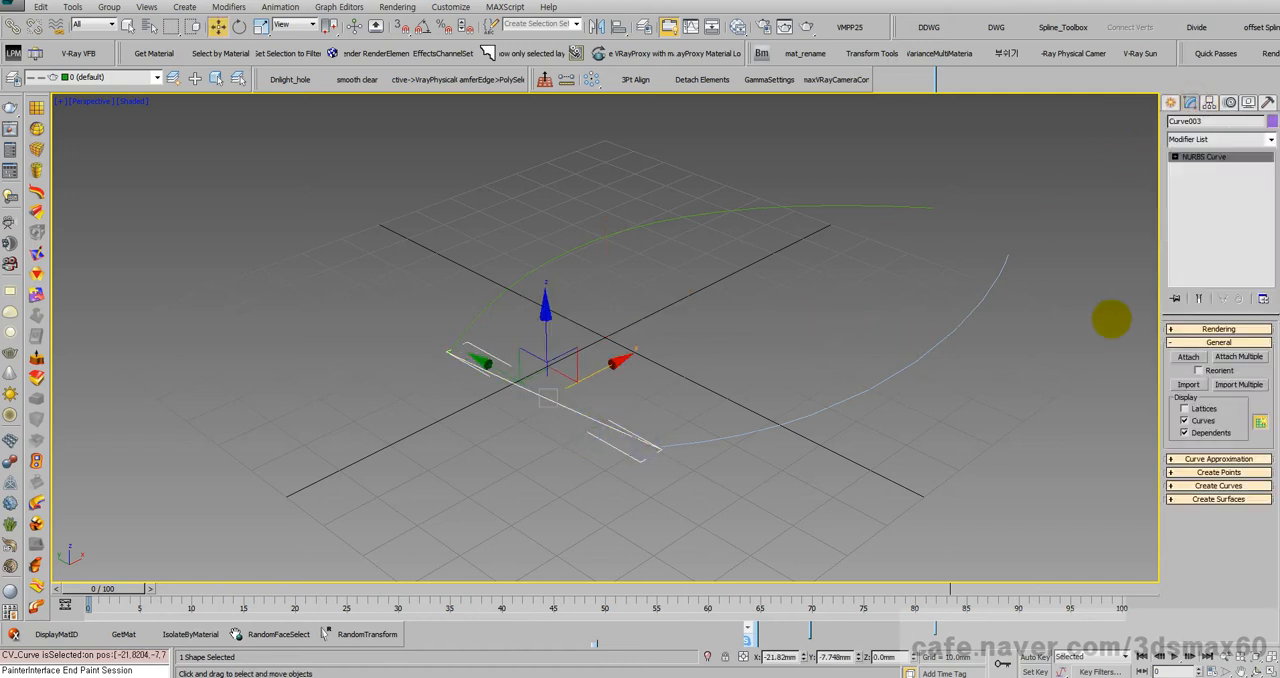
left_click(1175, 157)
left_click(1200, 167)
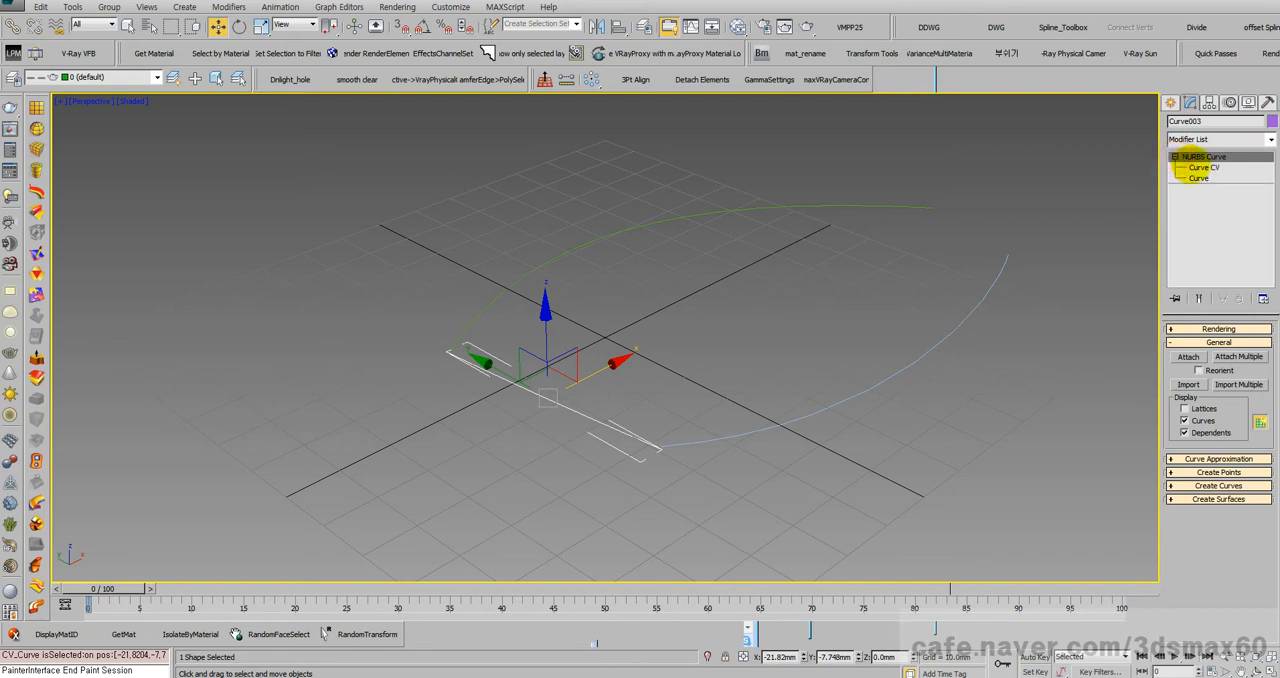
left_click(523, 377)
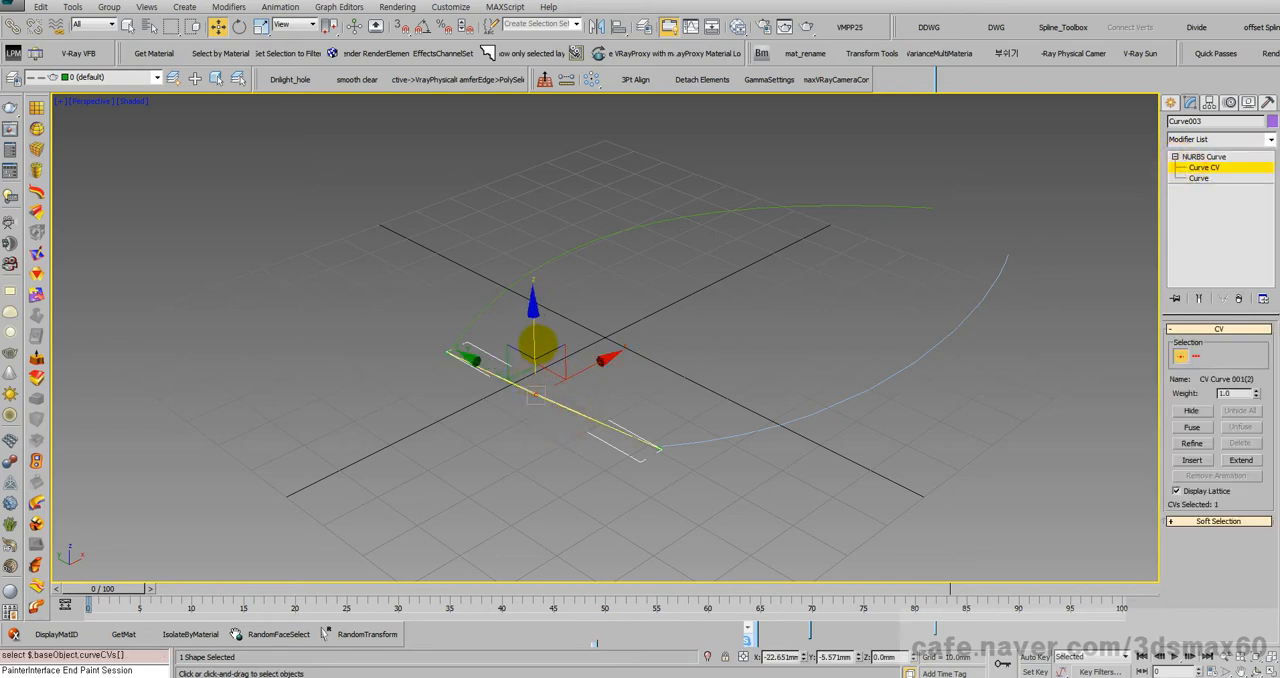
left_click_drag(532, 325, 583, 137)
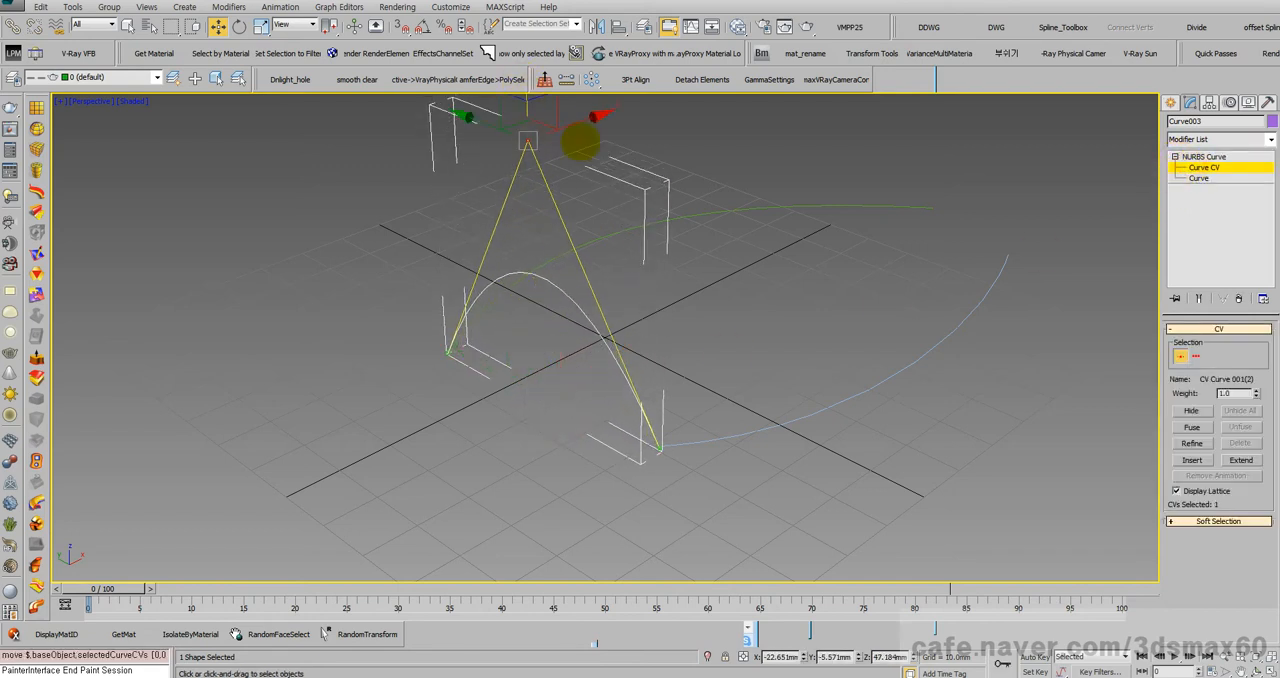
key("e")
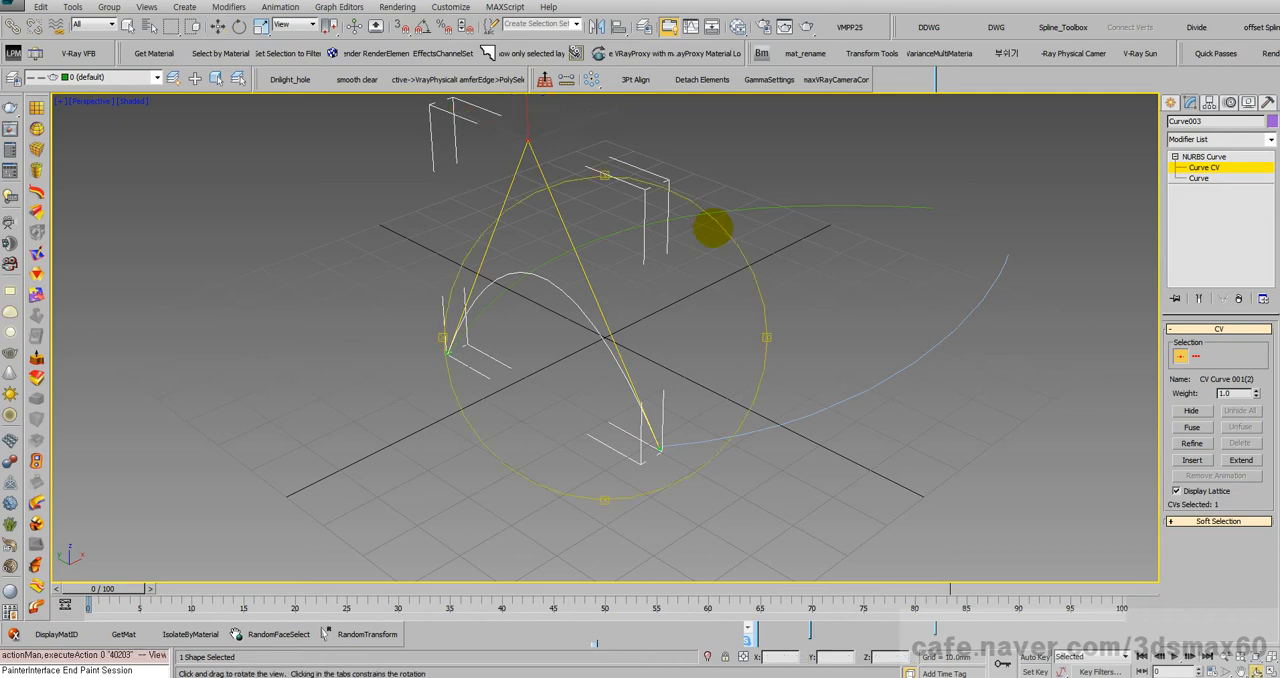
middle_click_drag(712, 228, 573, 284, "alt")
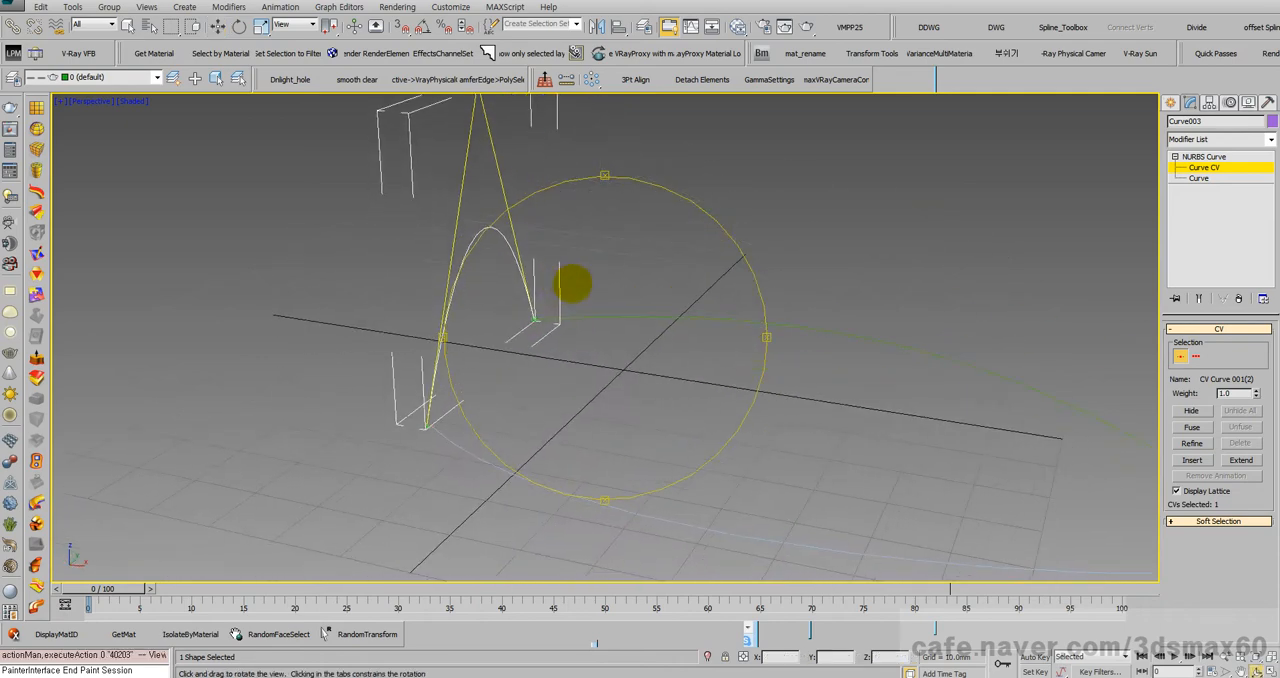
key("w")
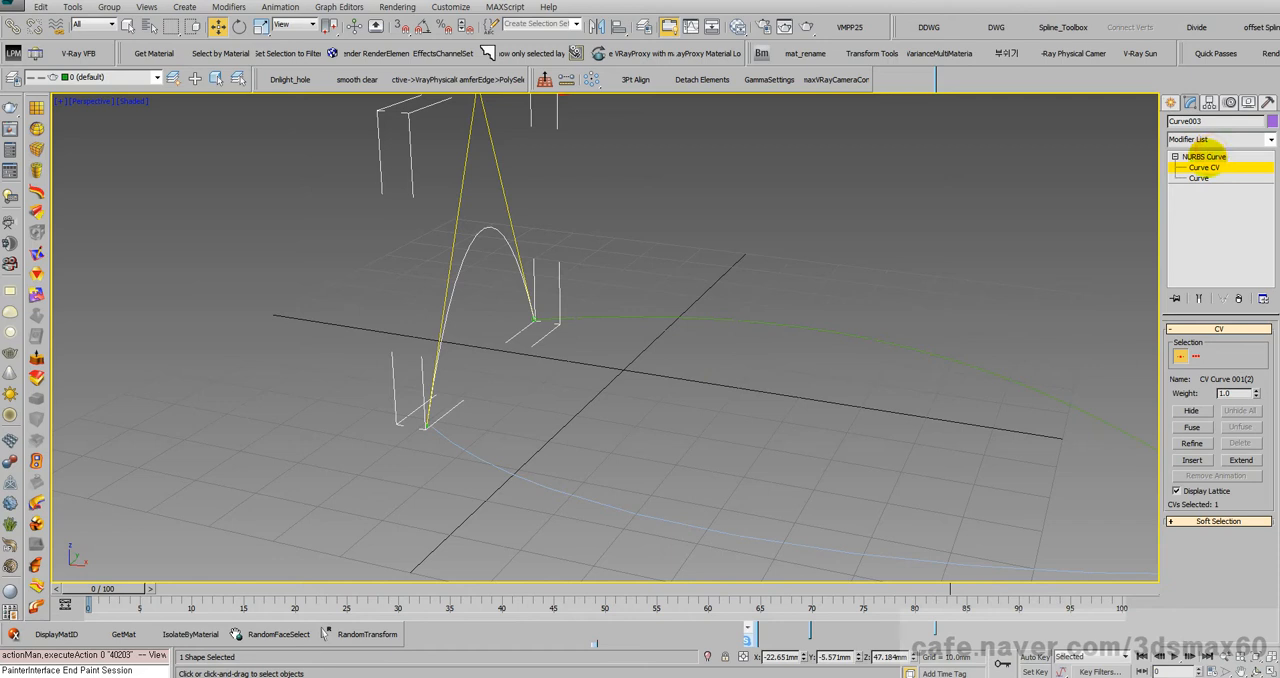
left_click(1204, 157)
scroll(764, 220, "down", 5)
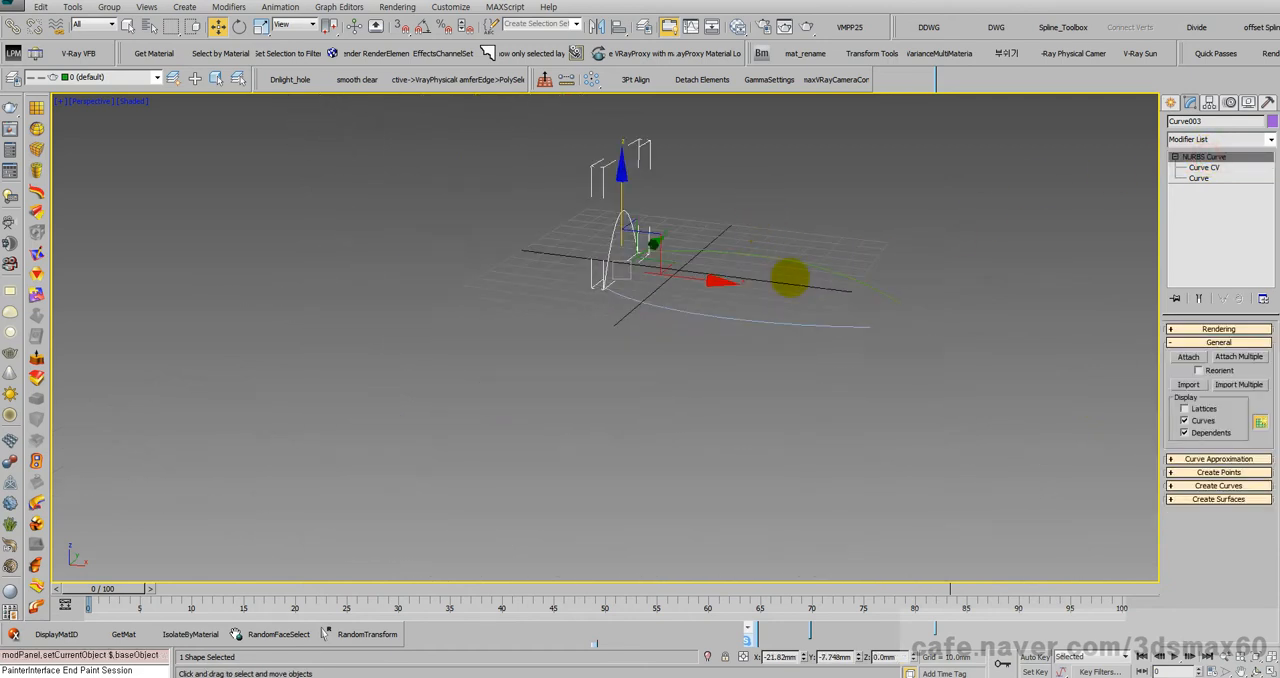
left_click_drag(893, 395, 774, 236)
left_click(803, 373)
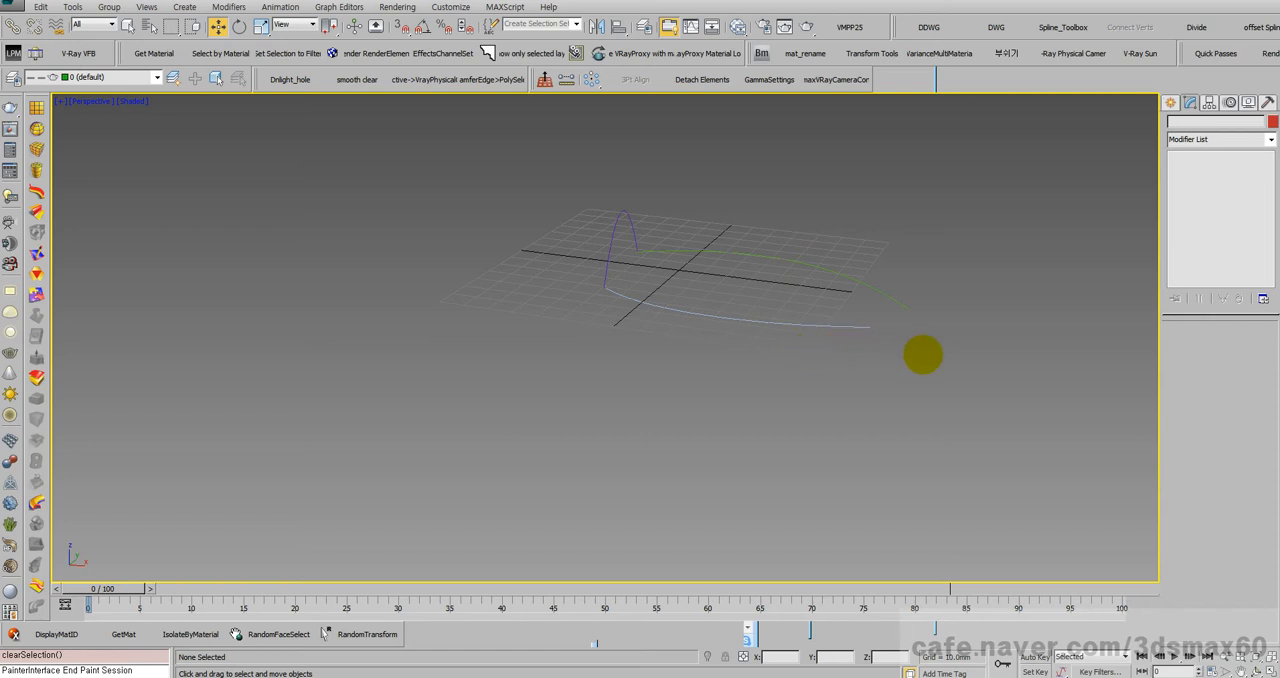
left_click_drag(923, 354, 851, 284)
left_click(857, 366)
left_click_drag(834, 374, 763, 291)
Step: Attach Curve002 and Curve003 to the four-vertex curve at the back in one operation
left_click(778, 257)
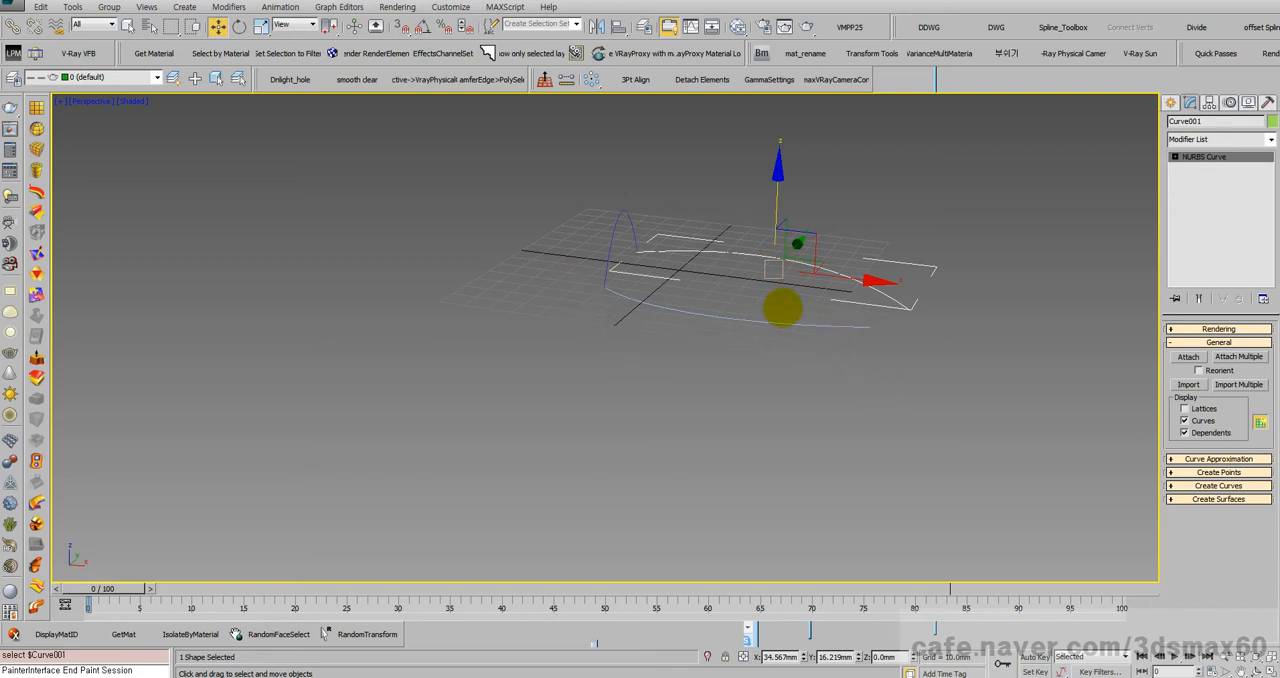
left_click(1238, 357)
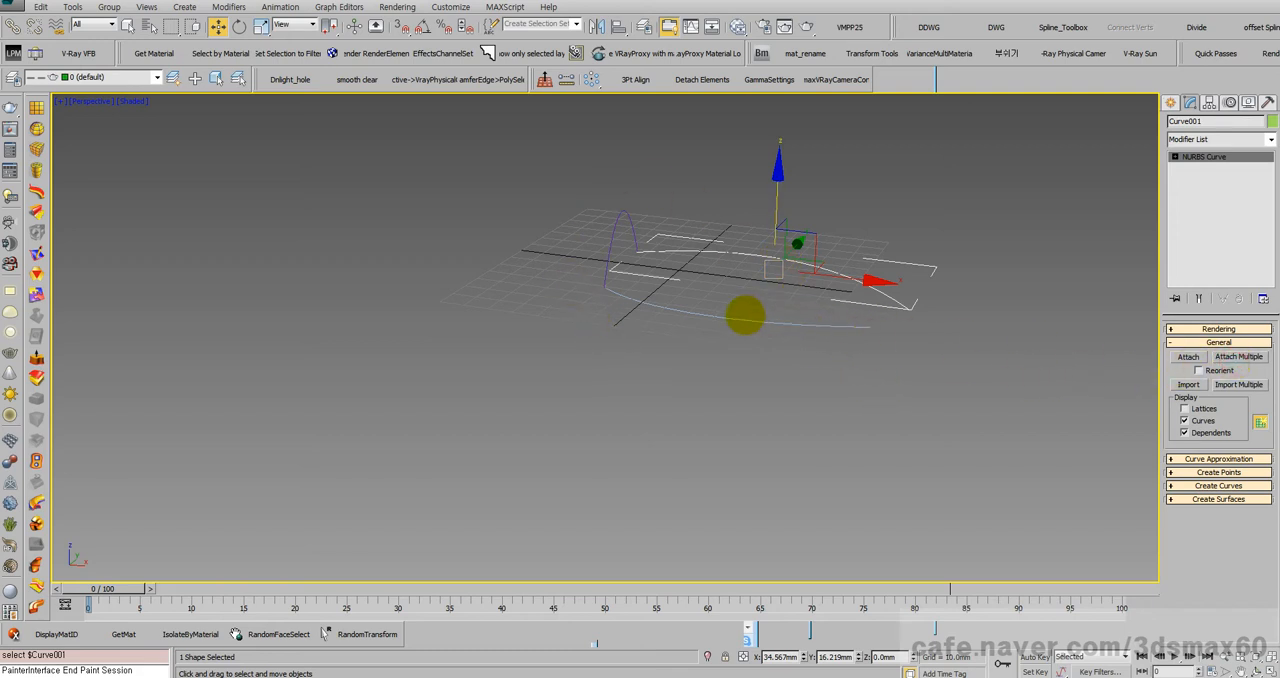
left_click_drag(214, 253, 218, 290)
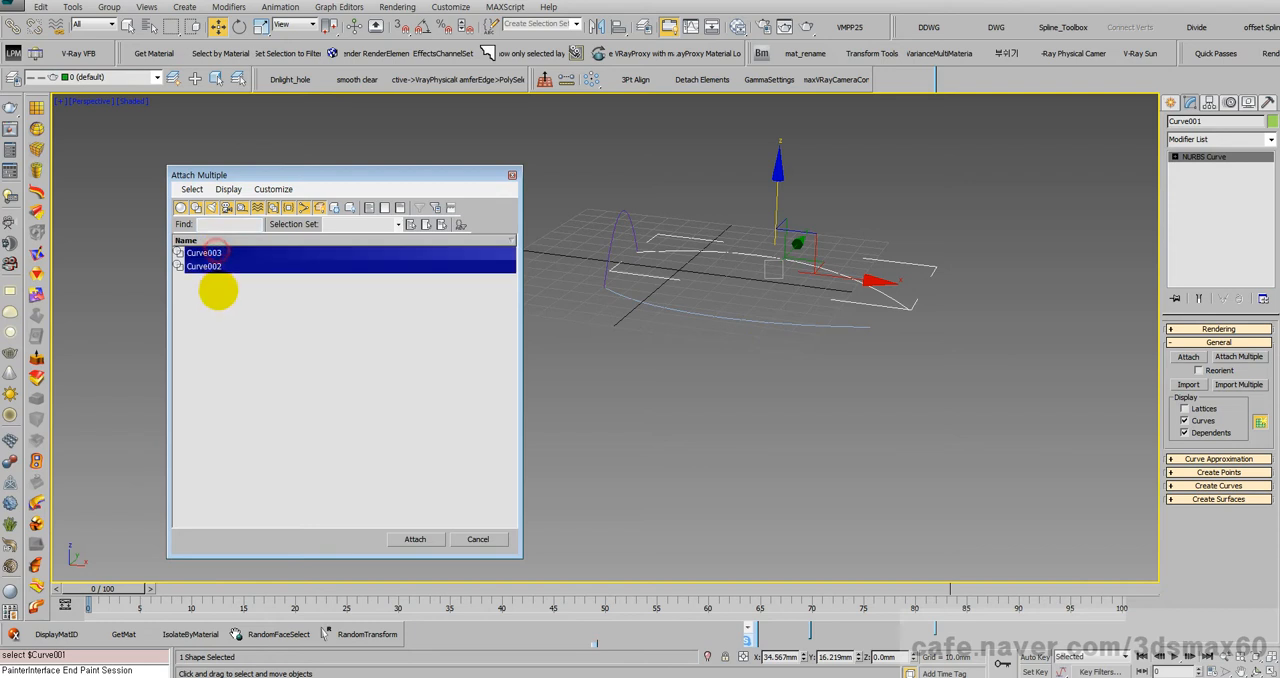
left_click(415, 539)
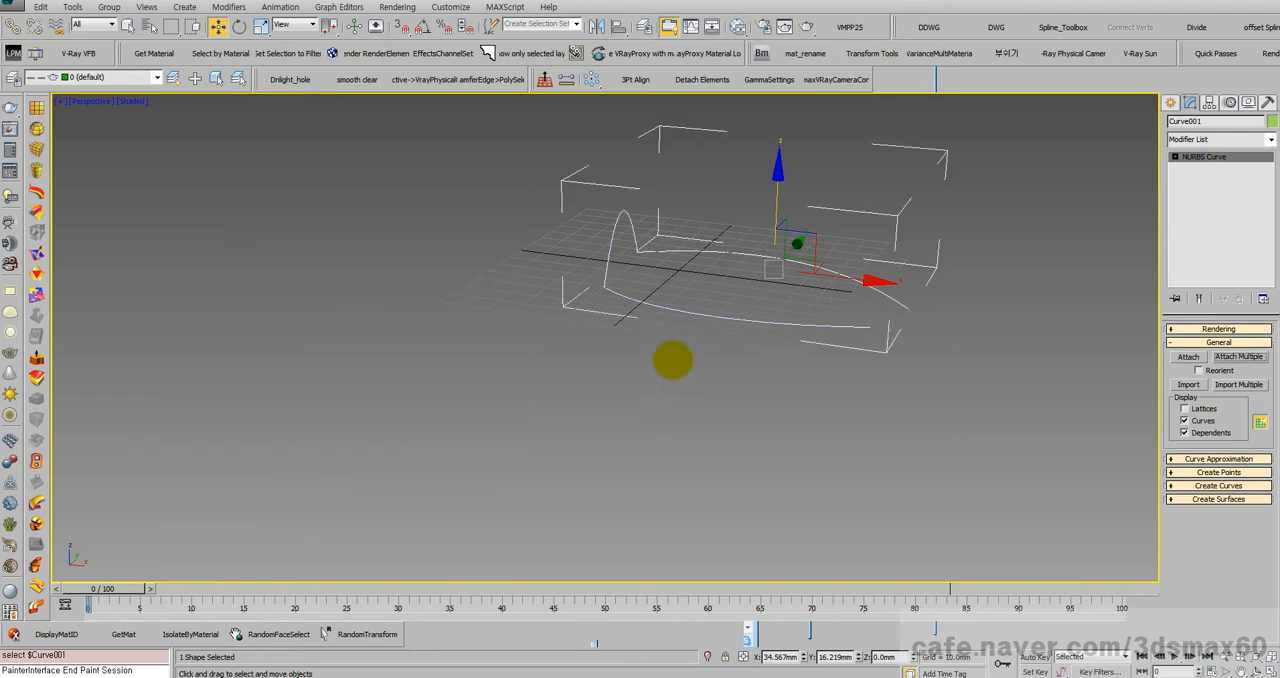
Step: Create a 2-Rail Sweep surface from the attached curves, using the two long curves as rails and the raised arch as cross-section
scroll(620, 390, "up", 5)
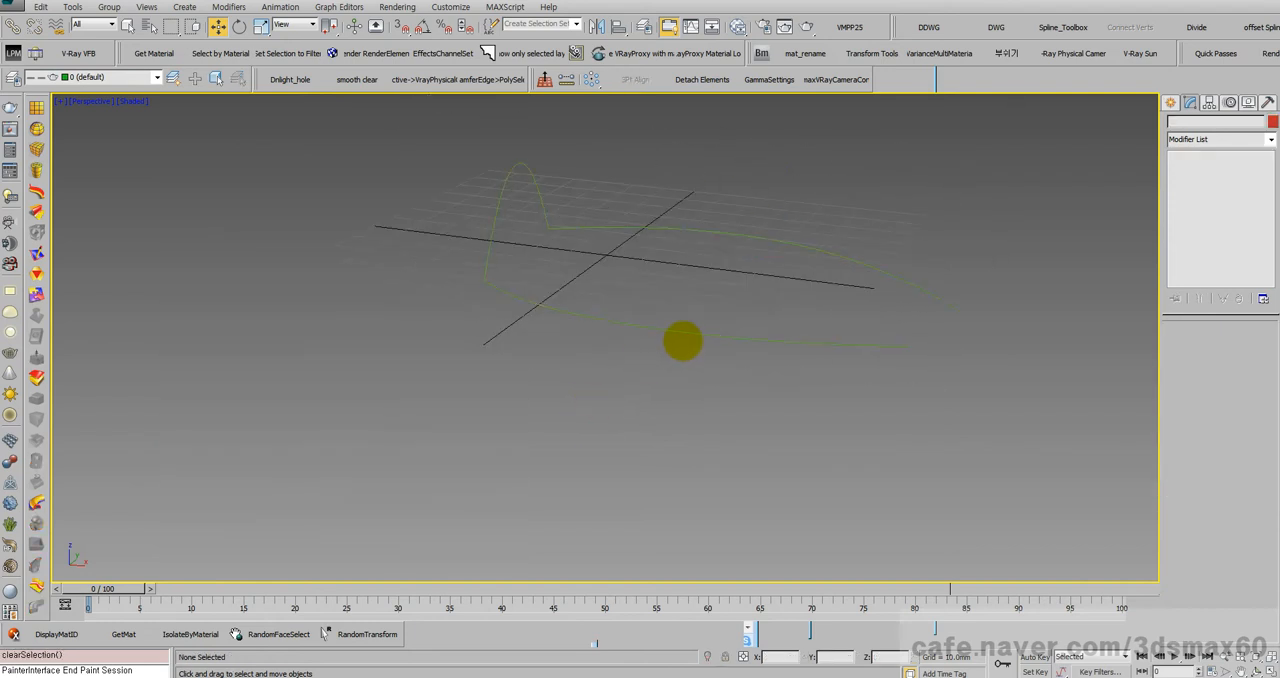
left_click(681, 333)
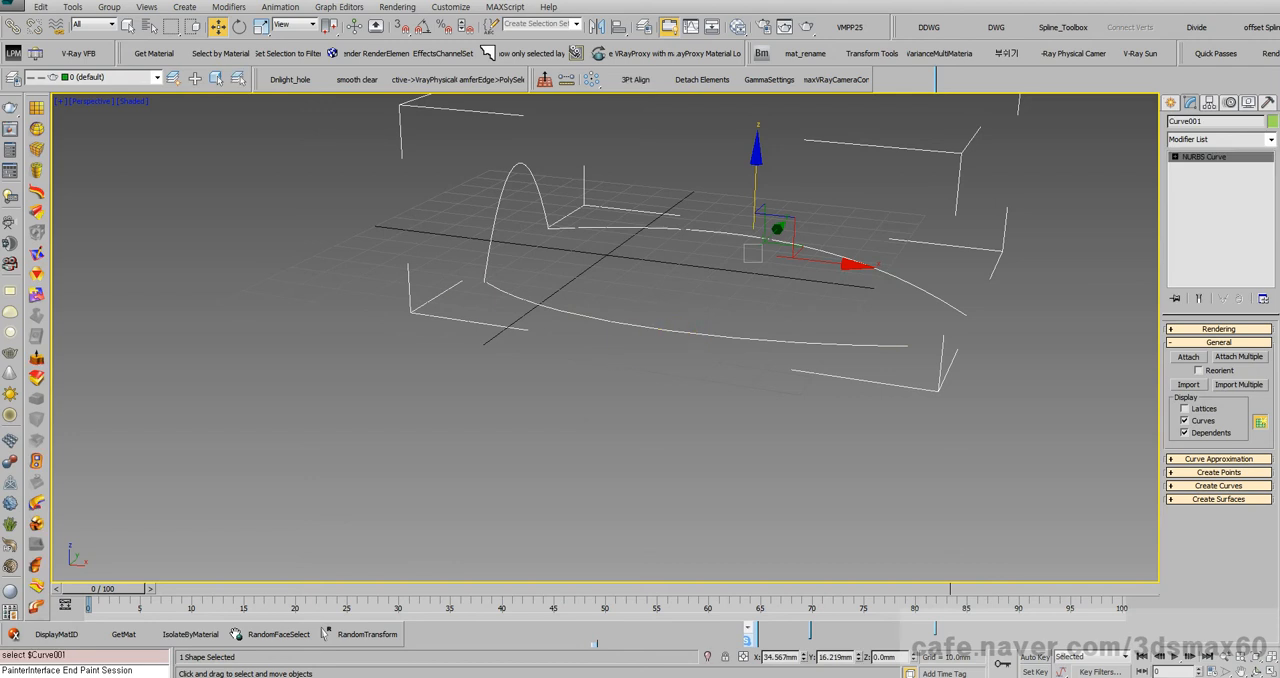
key("ctrl+t")
left_click_drag(157, 222, 206, 220)
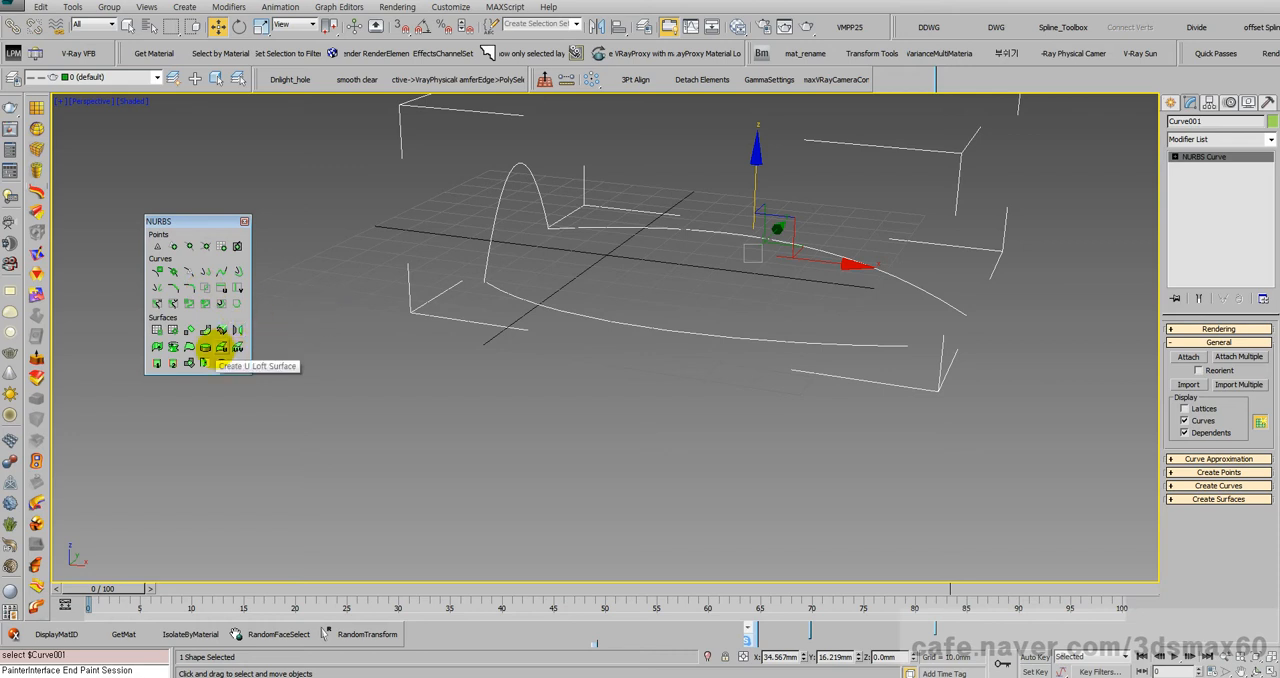
scroll(285, 341, "up", 3)
middle_click_drag(621, 294, 486, 375)
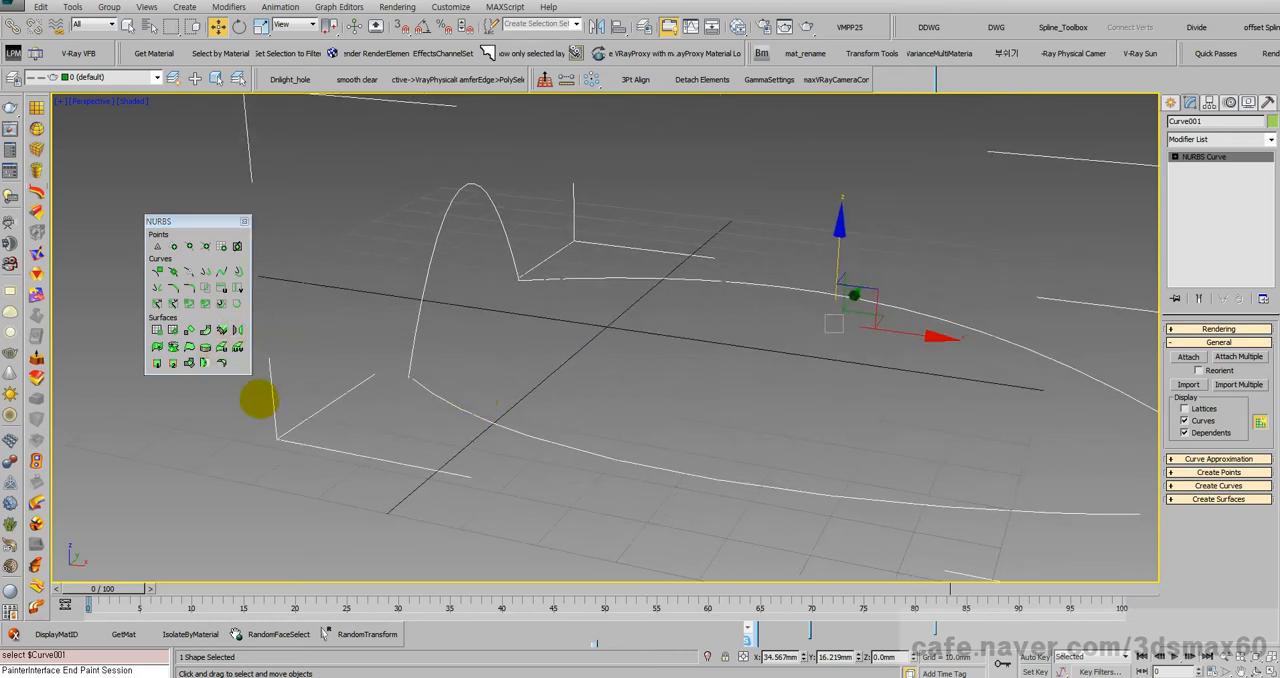
left_click(173, 363)
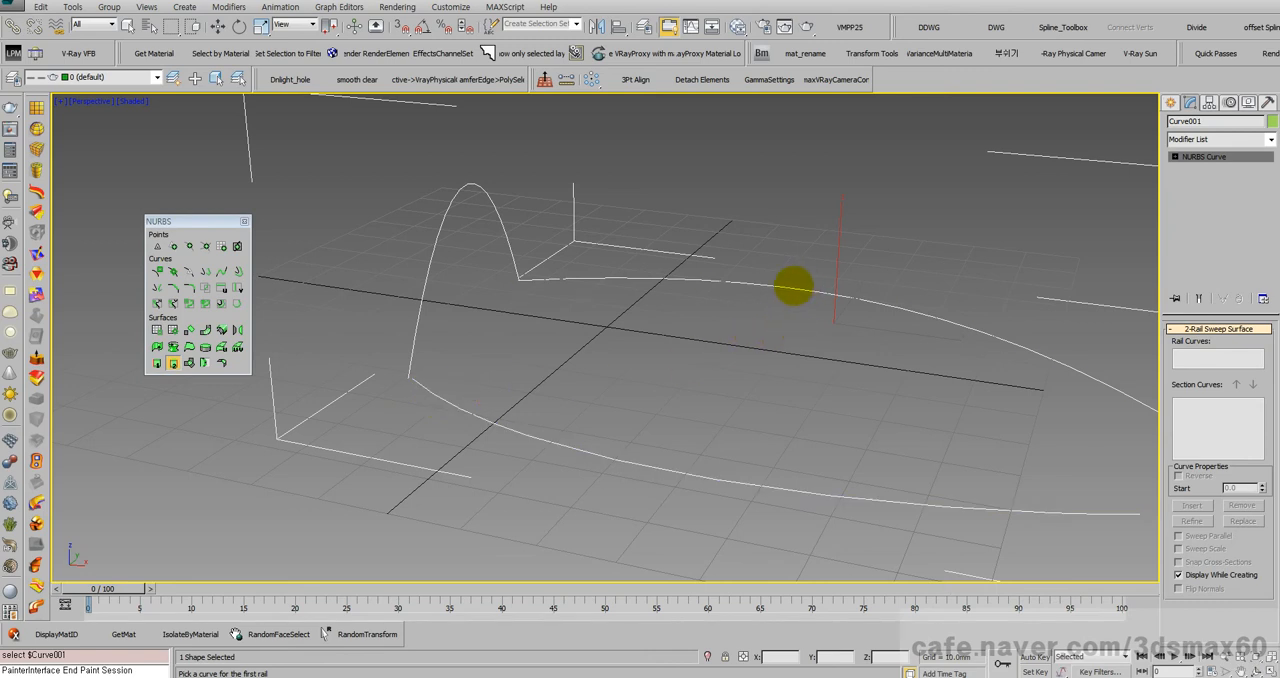
left_click(790, 286)
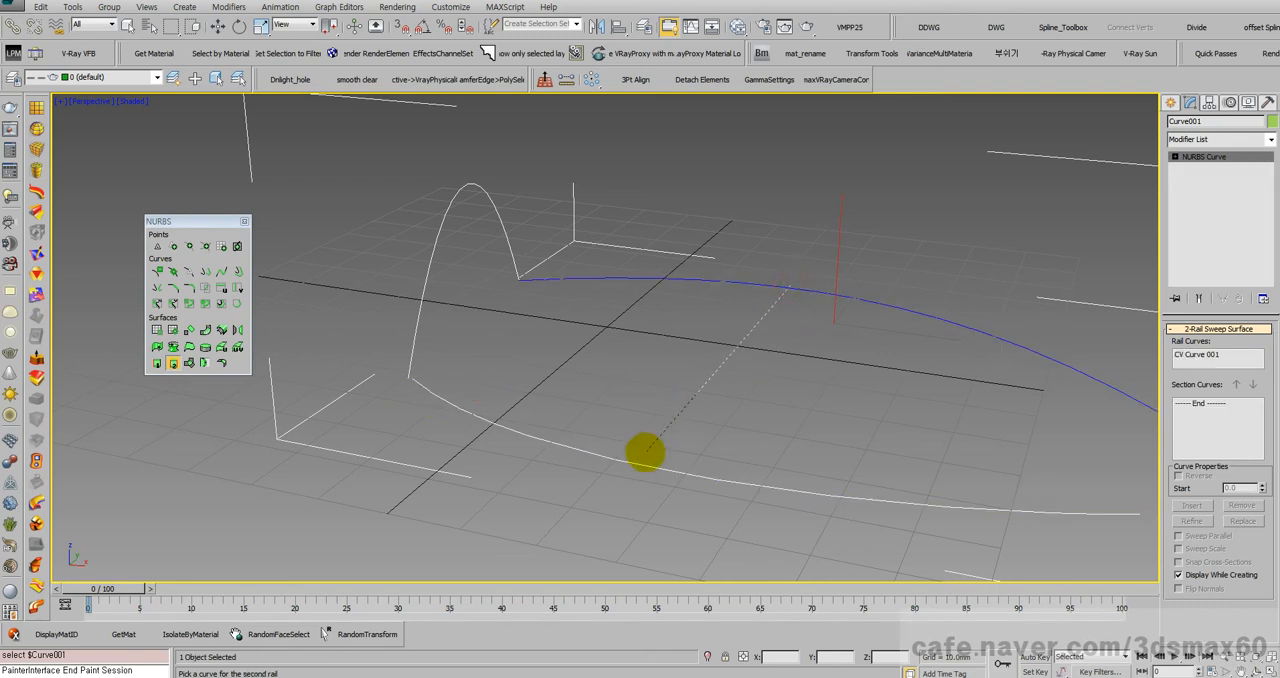
left_click(640, 462)
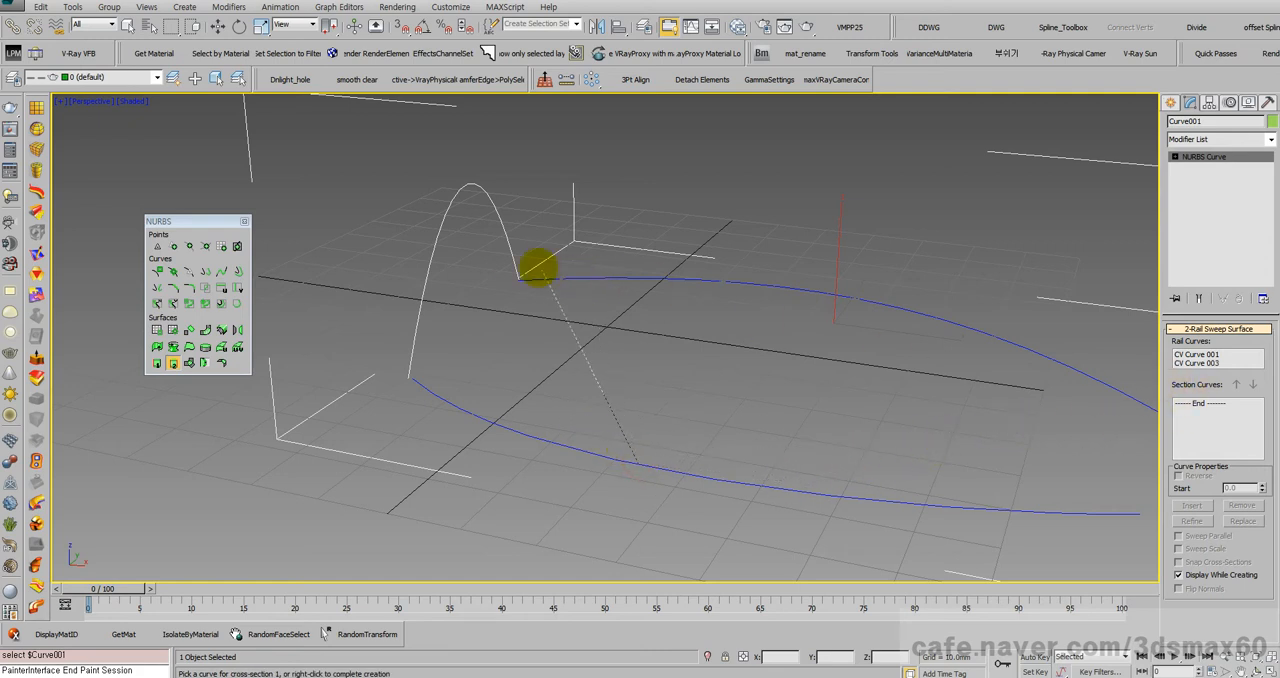
left_click(443, 222)
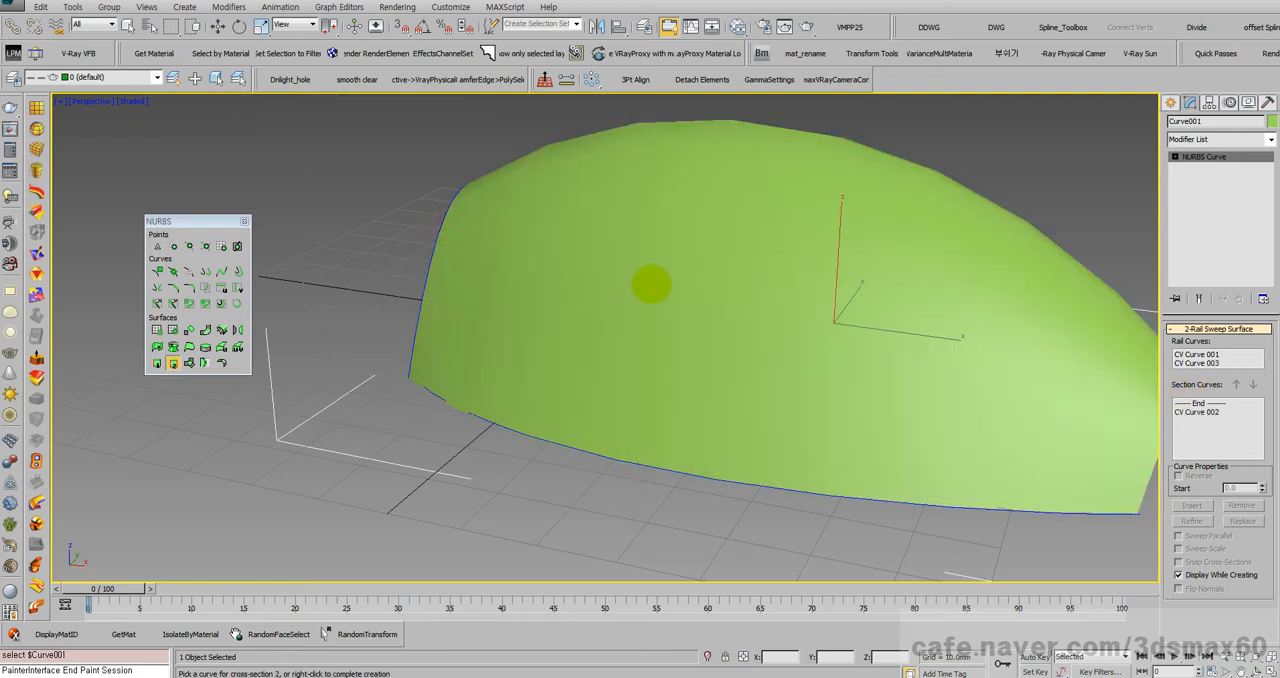
right_click(680, 290)
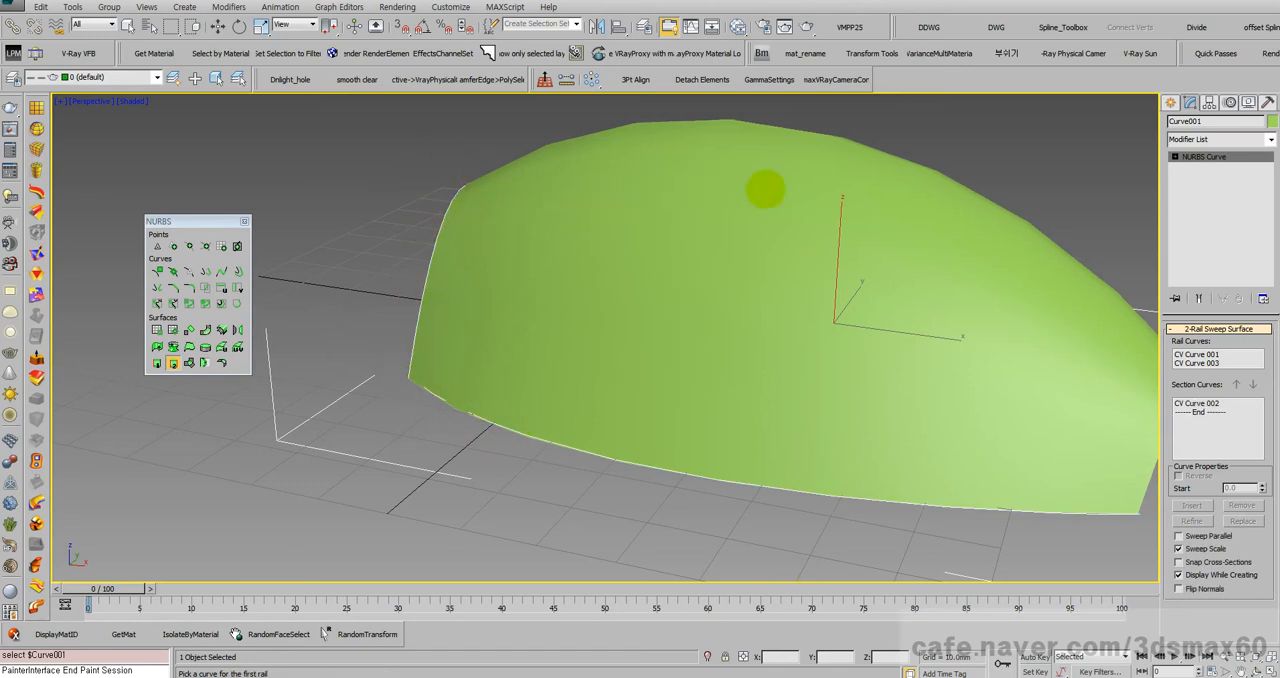
Step: Leave surface creation and examine the swept surface's curvature and silhouette from several angles and up close
middle_click_drag(873, 373, 580, 437, "alt")
right_click(685, 399)
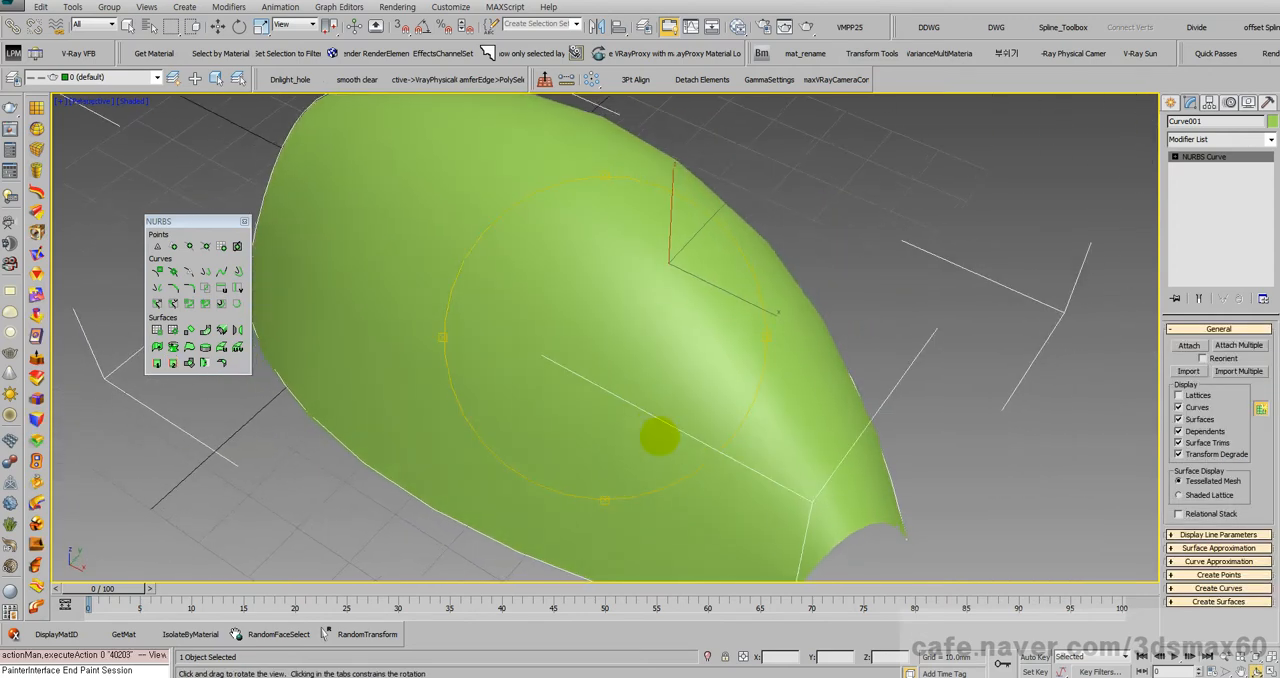
middle_click_drag(638, 410, 634, 351, "alt")
right_click(632, 351)
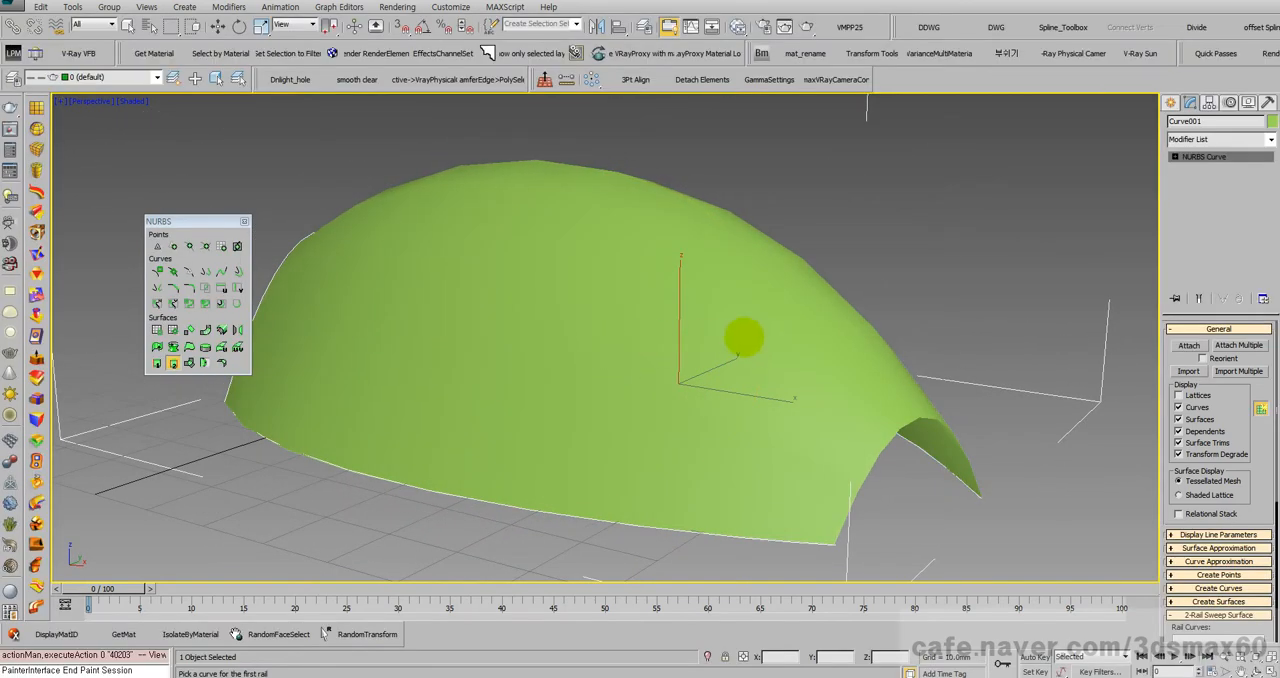
middle_click_drag(703, 310, 803, 371)
scroll(691, 265, "up", 5)
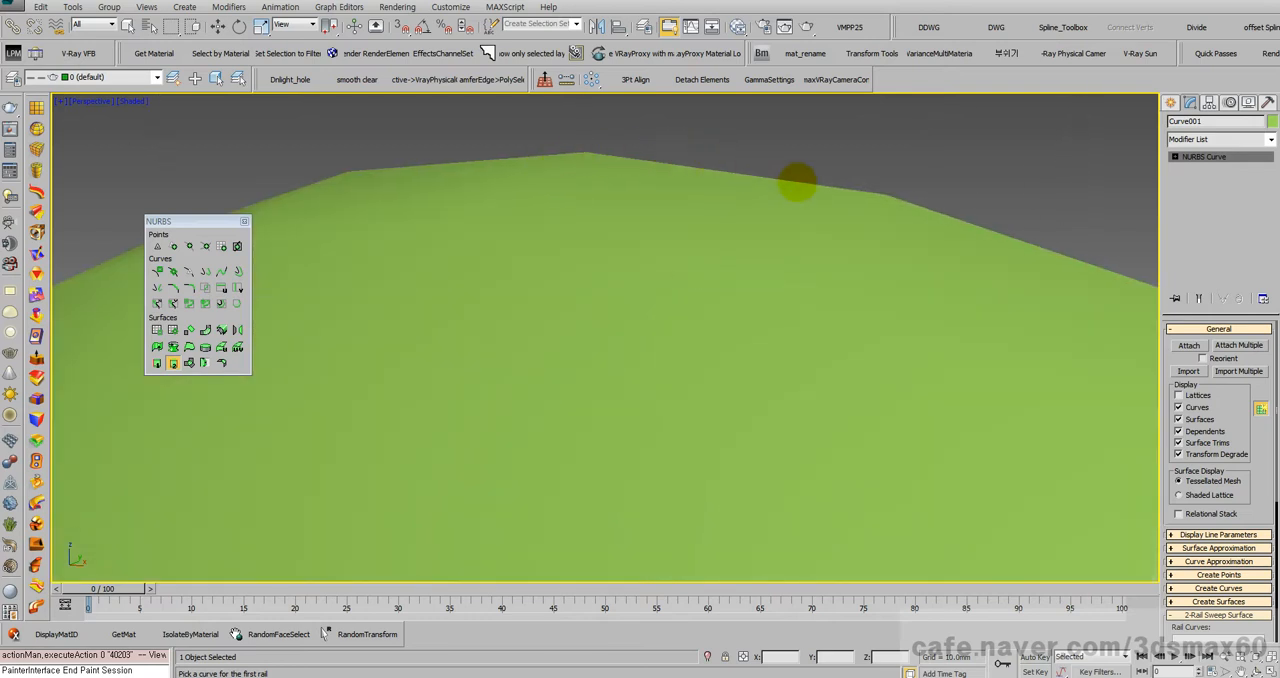
scroll(763, 338, "down", 5)
scroll(700, 350, "up", 5)
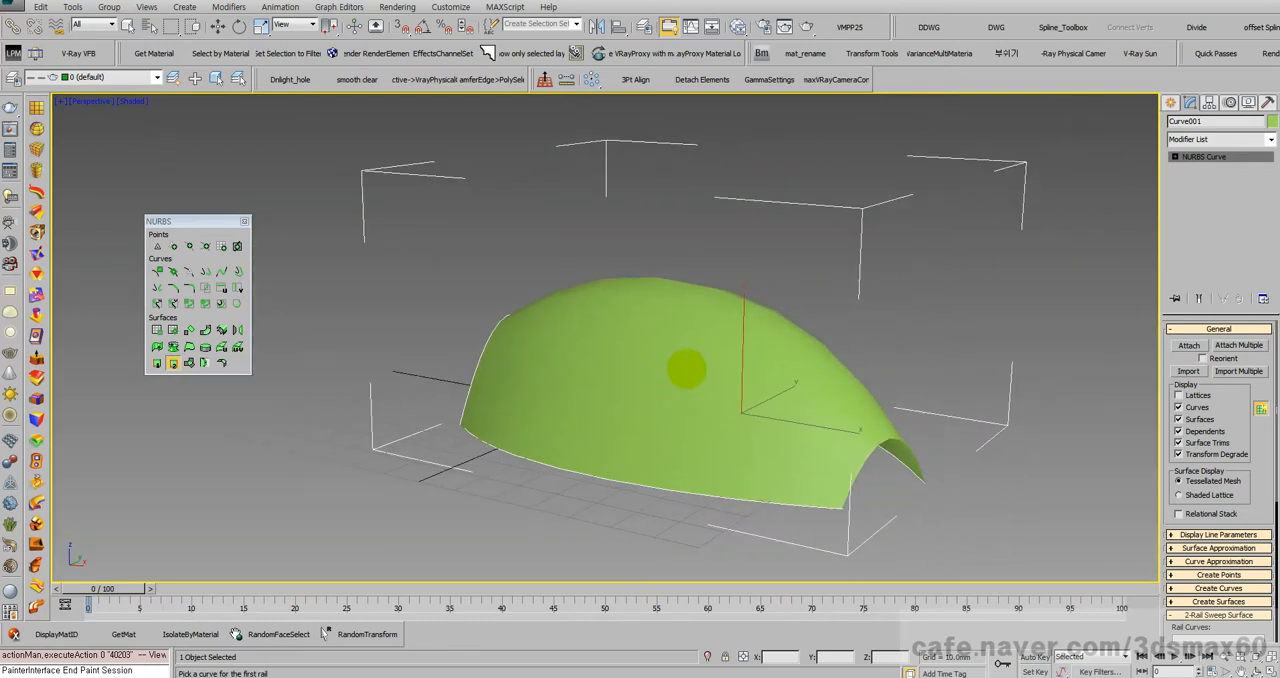
Step: Render the swept surface up close and apply the High tessellation preset to its viewport surface approximation
scroll(707, 334, "up", 3)
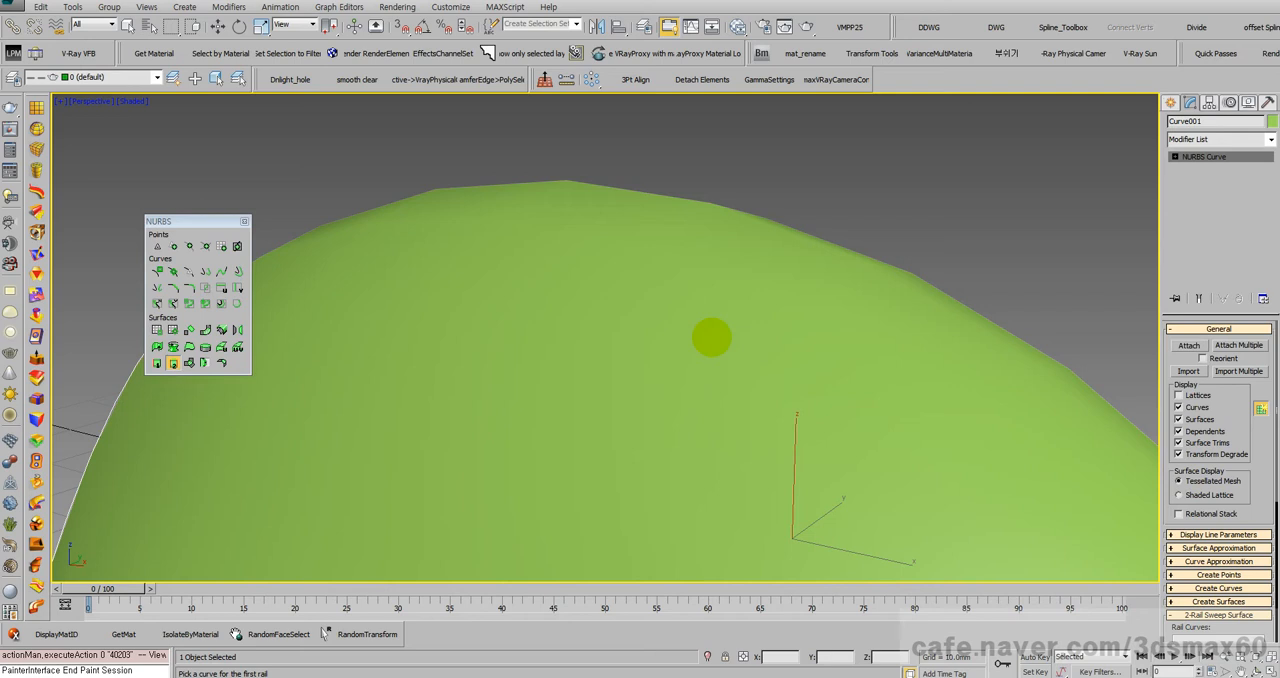
key("shift+q")
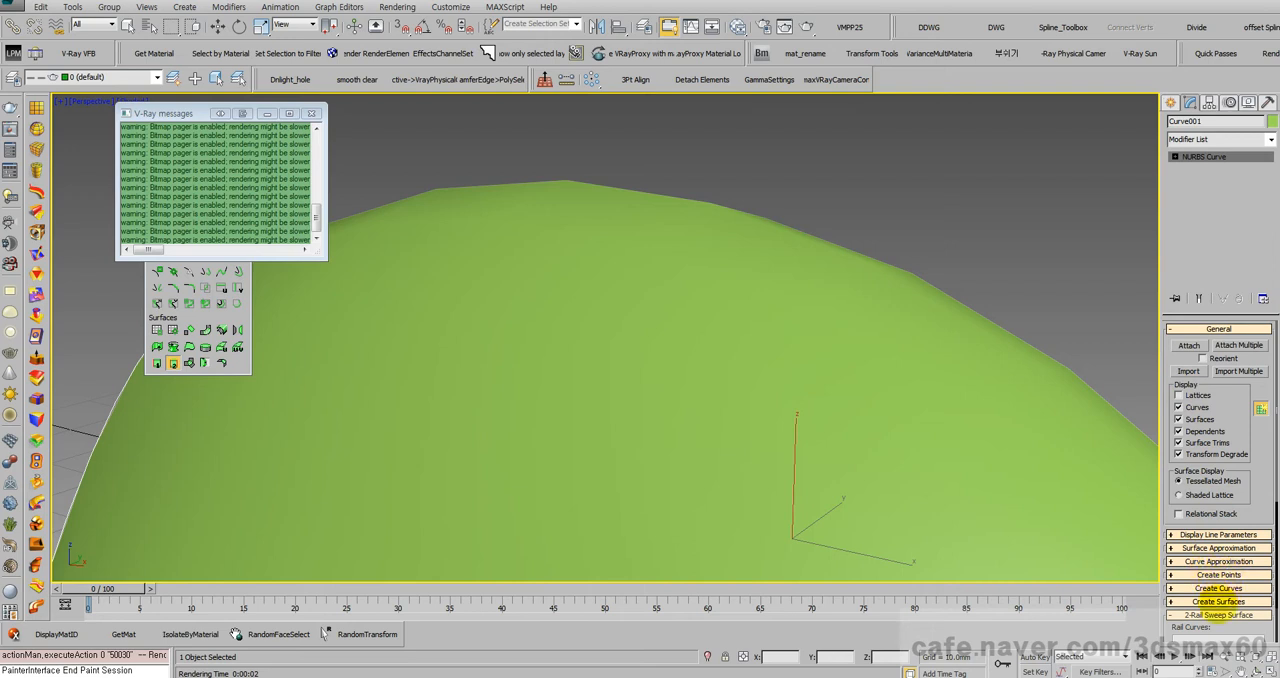
left_click_drag(1232, 395, 1197, 102)
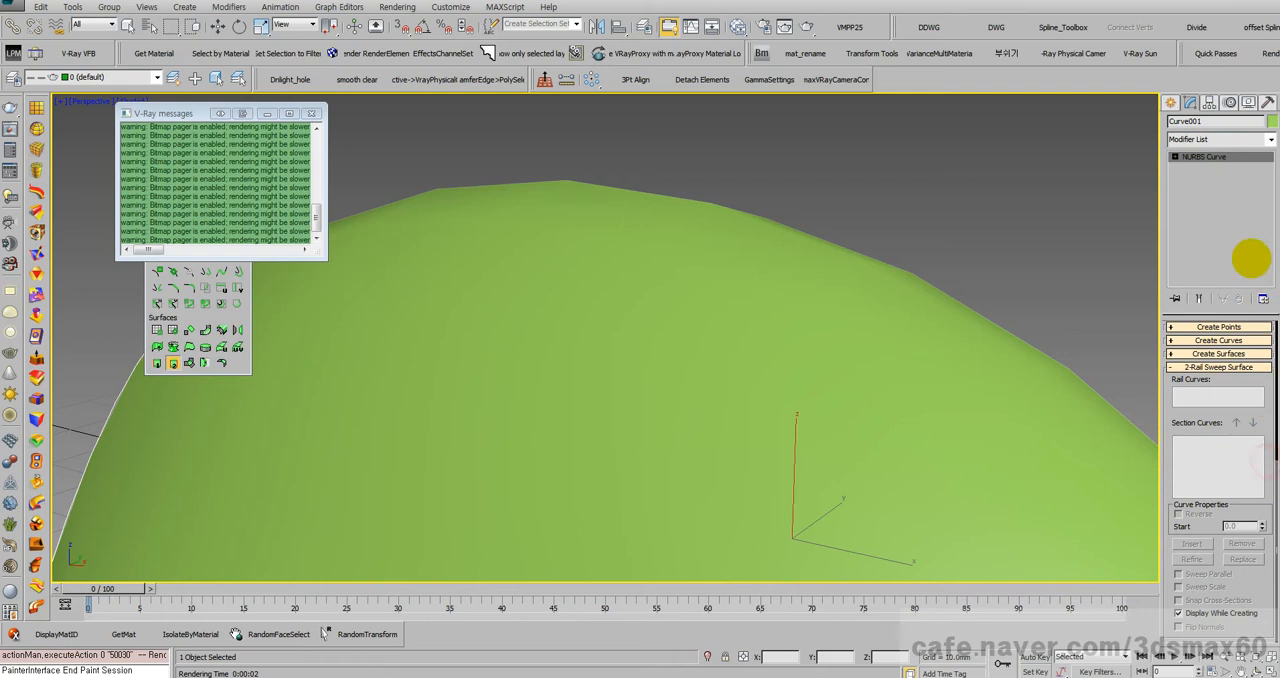
left_click_drag(1249, 252, 1247, 348)
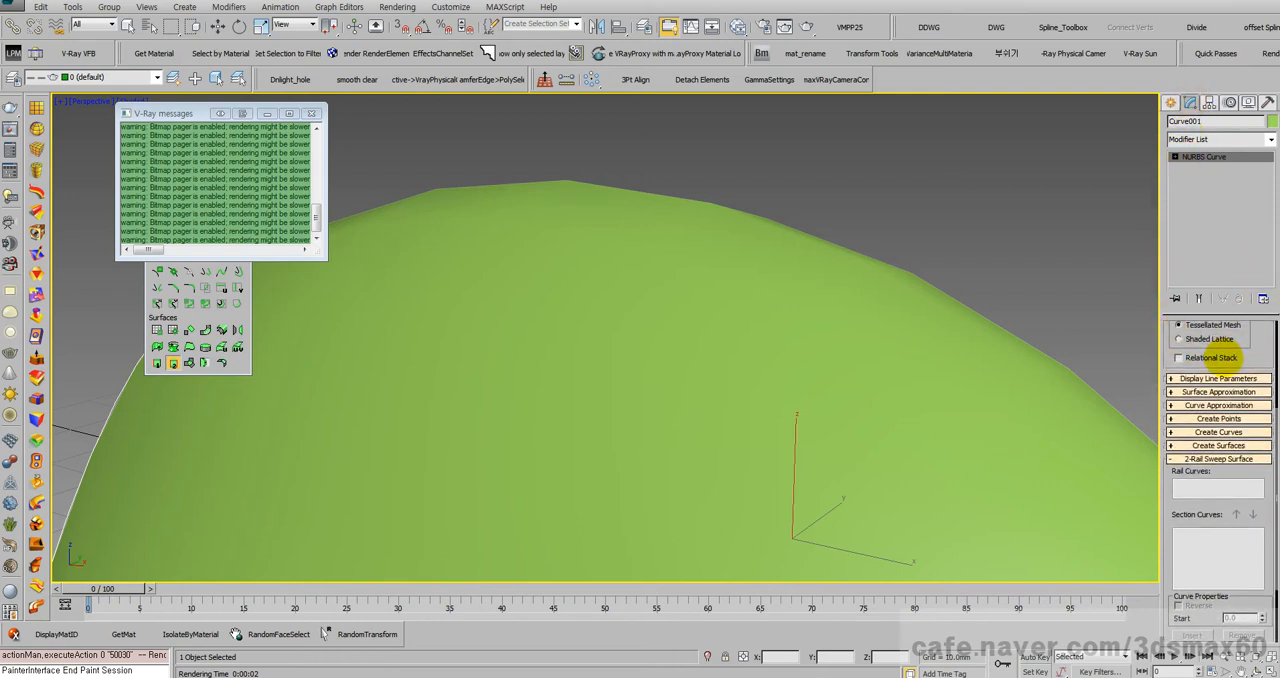
left_click(1234, 391)
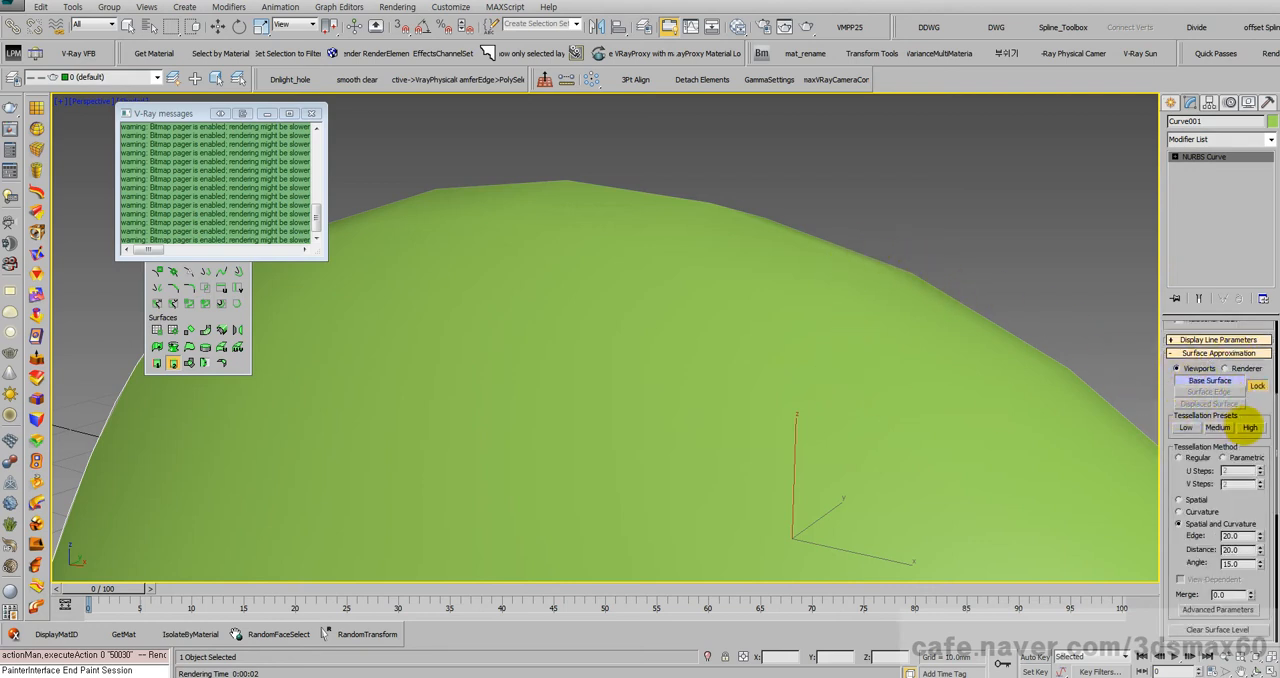
left_click(1250, 427)
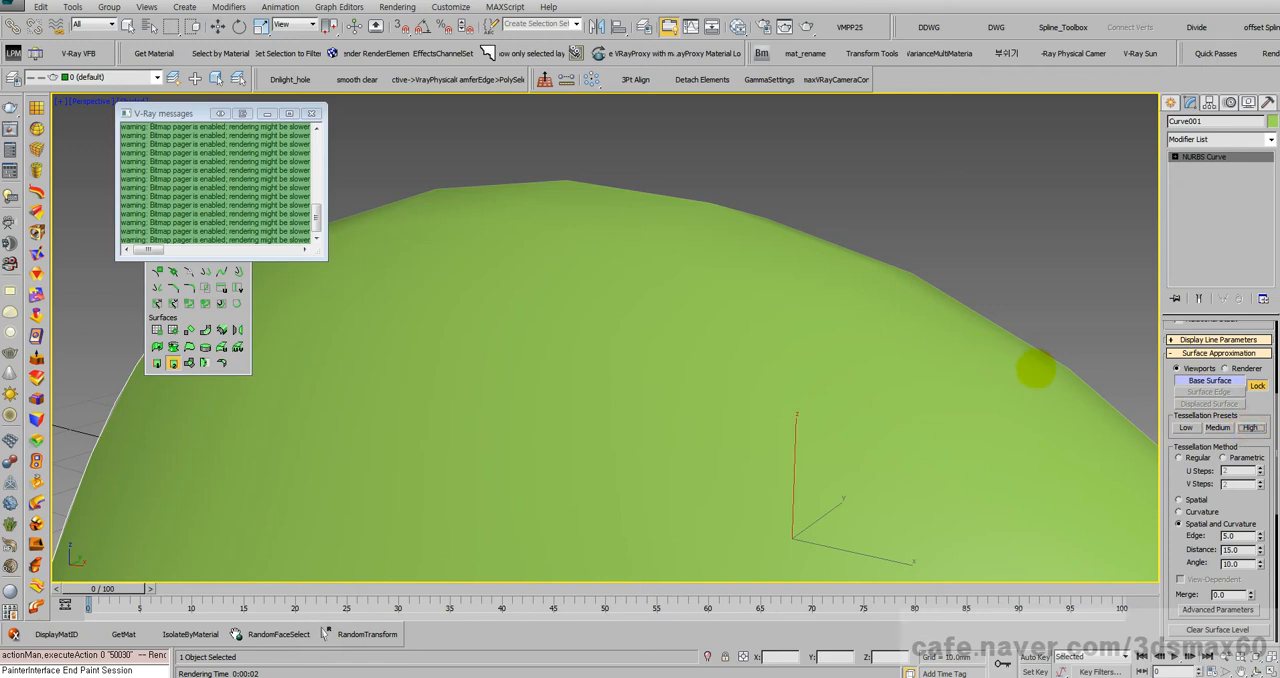
middle_click_drag(992, 375, 964, 333)
scroll(964, 333, "down", 3)
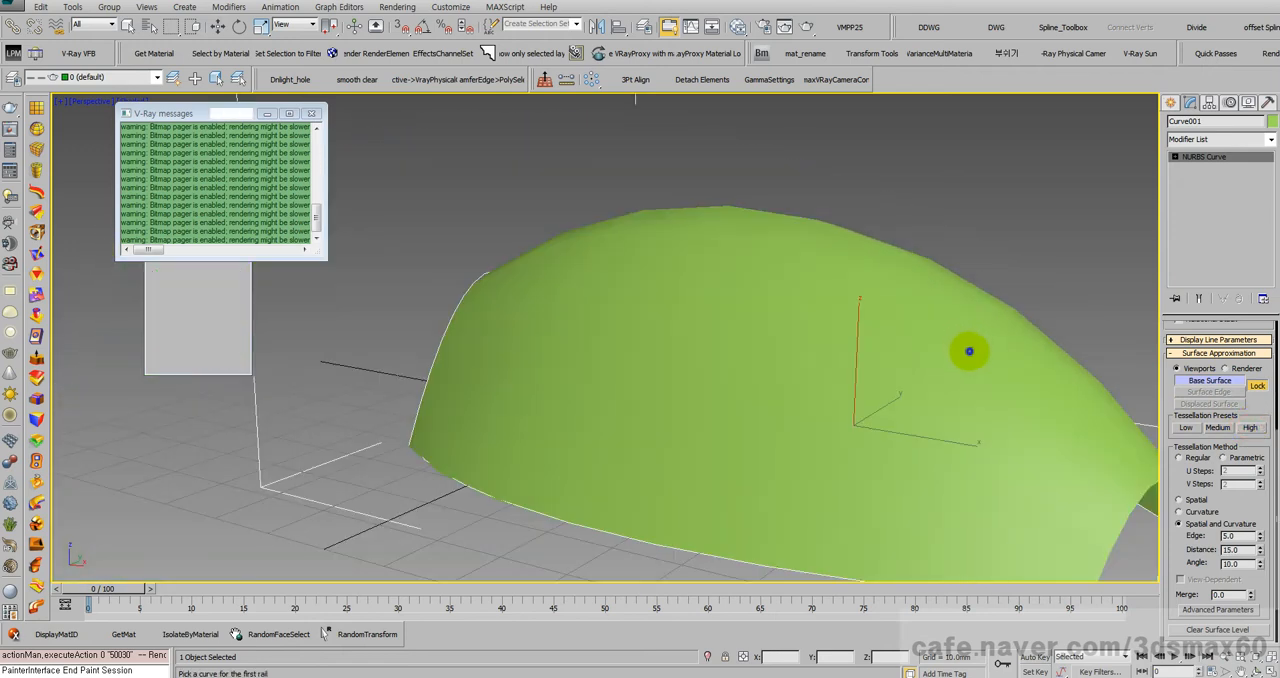
key("w")
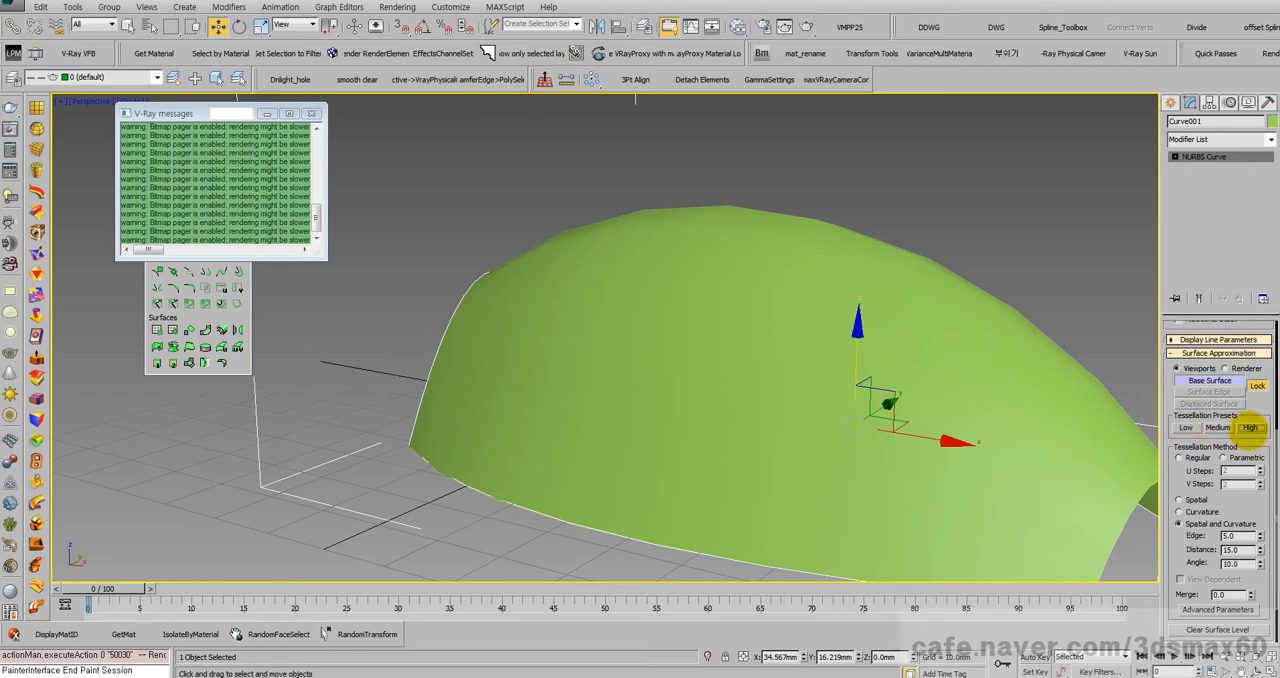
Step: Apply the High tessellation preset to the surface's renderer approximation and render the surface again
left_click(1240, 368)
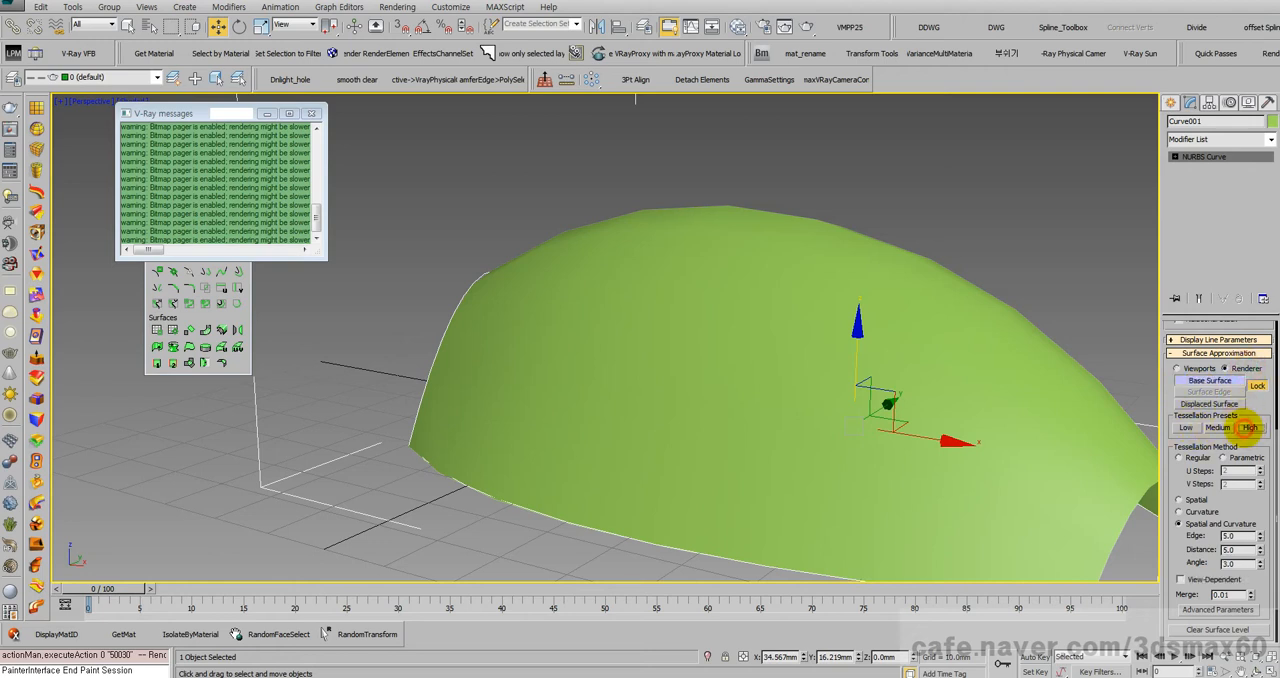
middle_click_drag(918, 386, 887, 354)
scroll(888, 362, "up", 4)
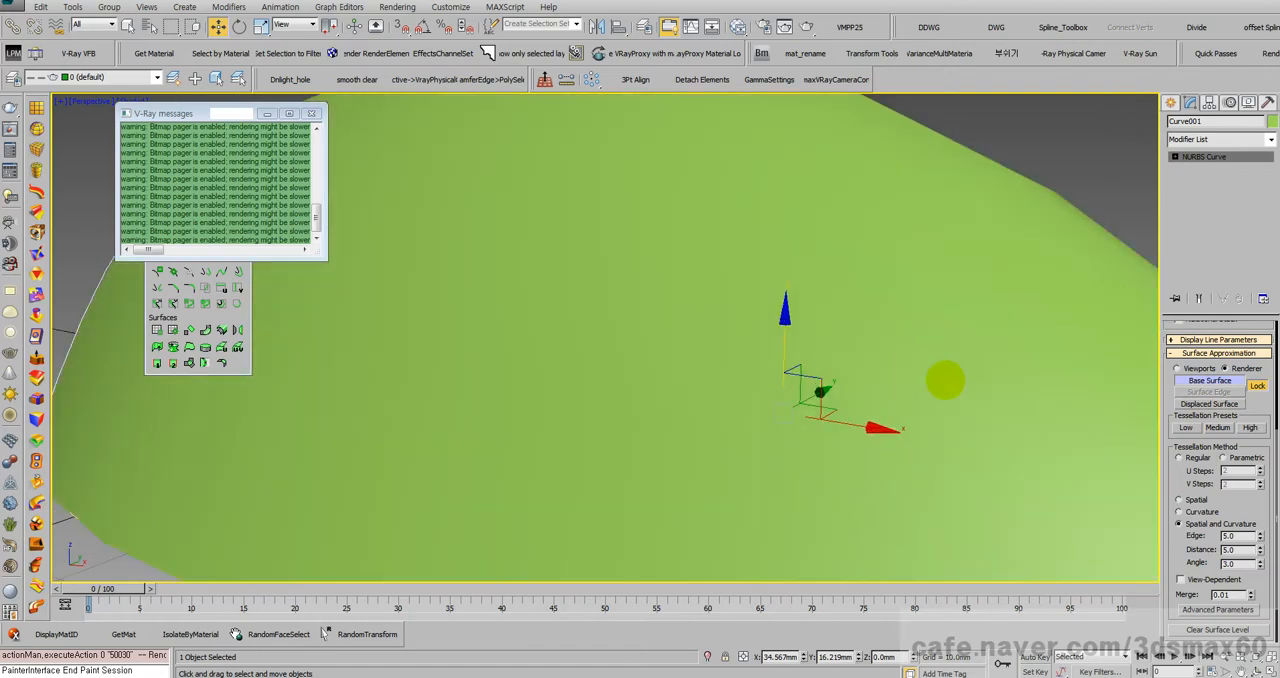
scroll(945, 380, "down", 6)
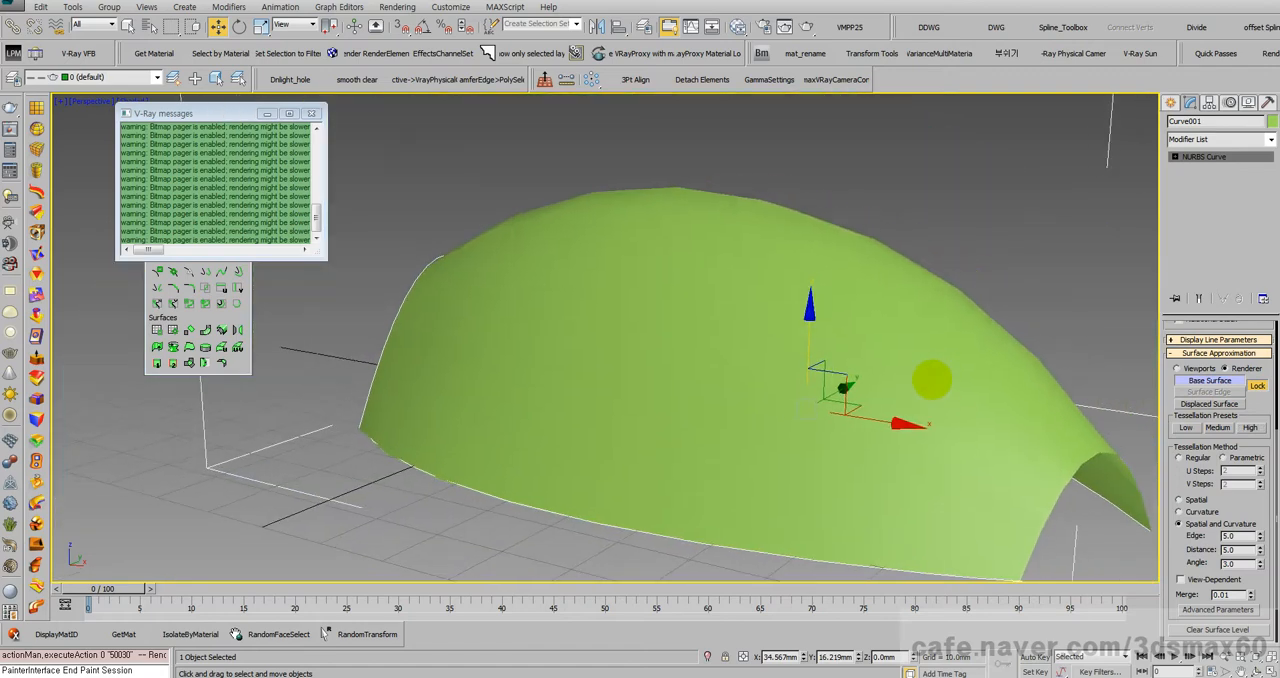
key("F9")
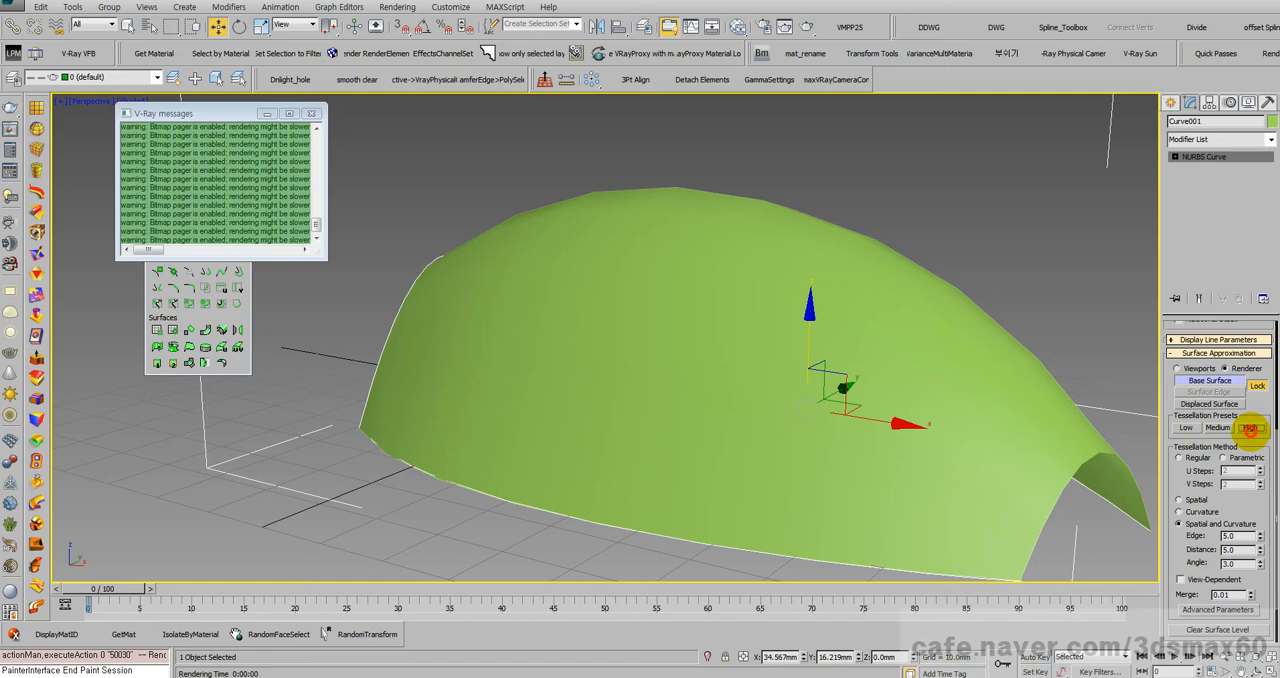
left_click(1250, 428)
Step: Return the surface approximation to the viewport settings and inspect the tessellated silhouette up close
left_click(1190, 369)
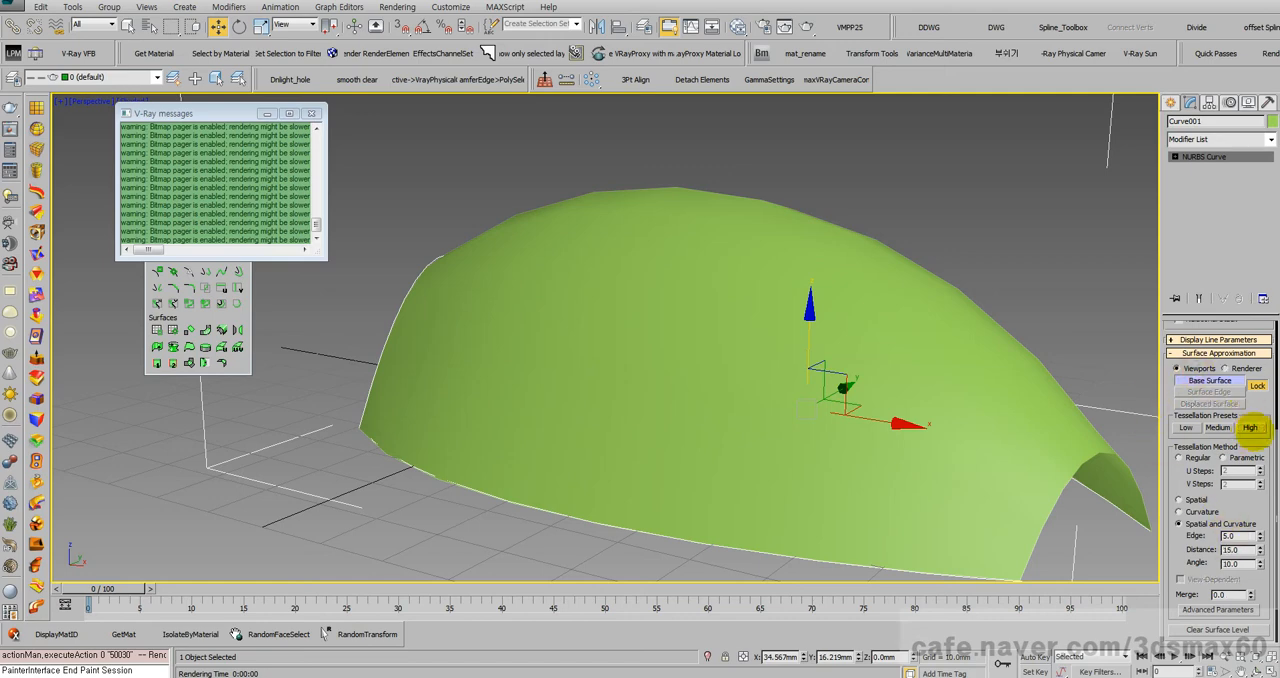
middle_click_drag(866, 392, 808, 366)
scroll(803, 349, "up", 4)
scroll(797, 358, "down", 4)
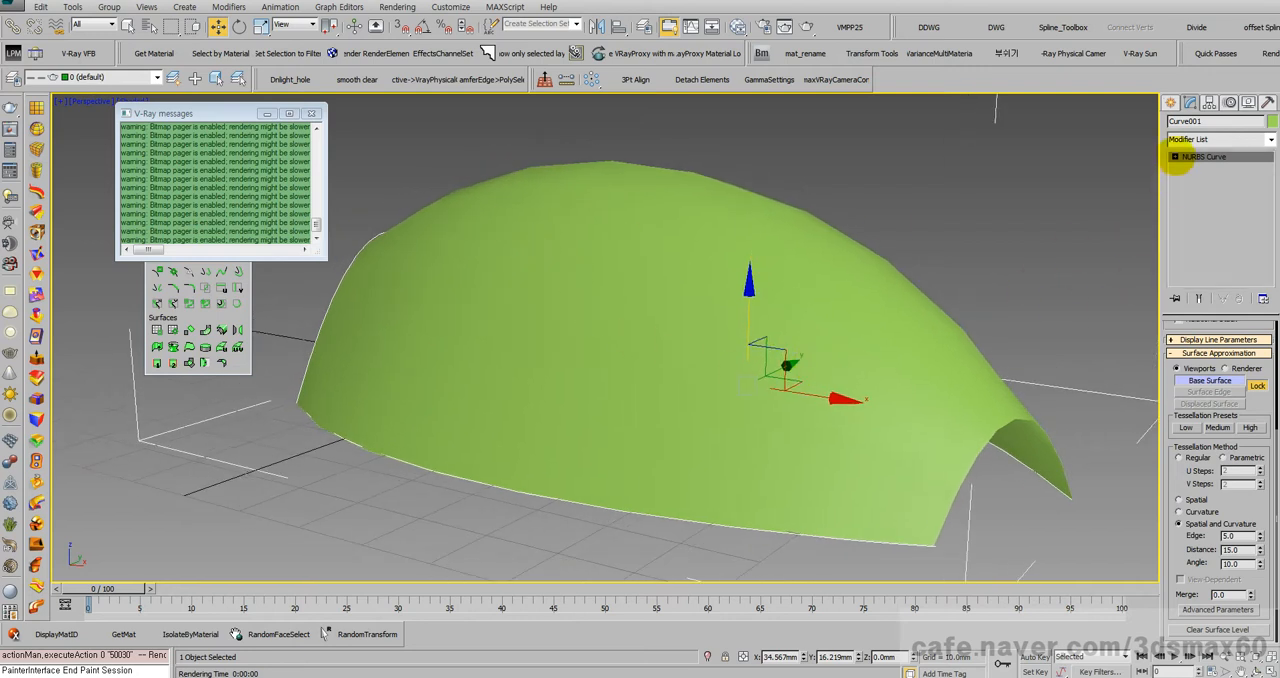
Step: Select the 2-rail sweep at Surface sub-object level, review its rail and section curve parameters, and leave sub-object editing
left_click(1175, 157)
left_click(1196, 167)
left_click(895, 312)
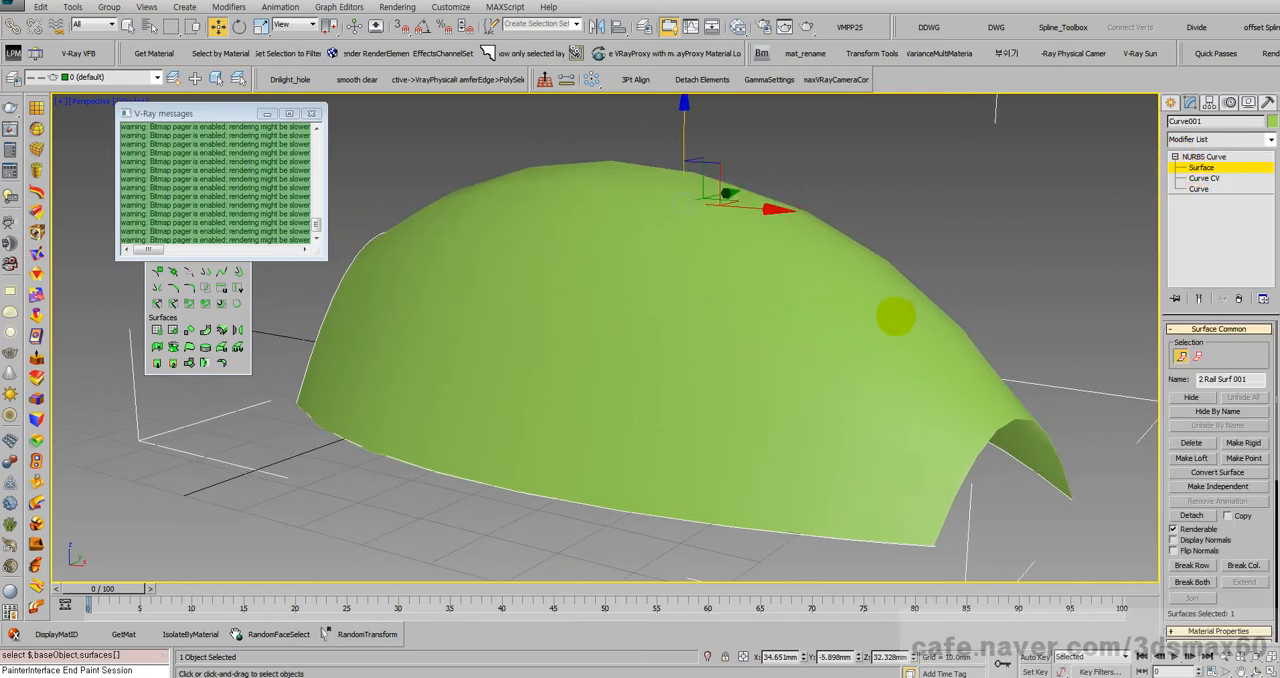
left_click_drag(903, 341, 912, 321)
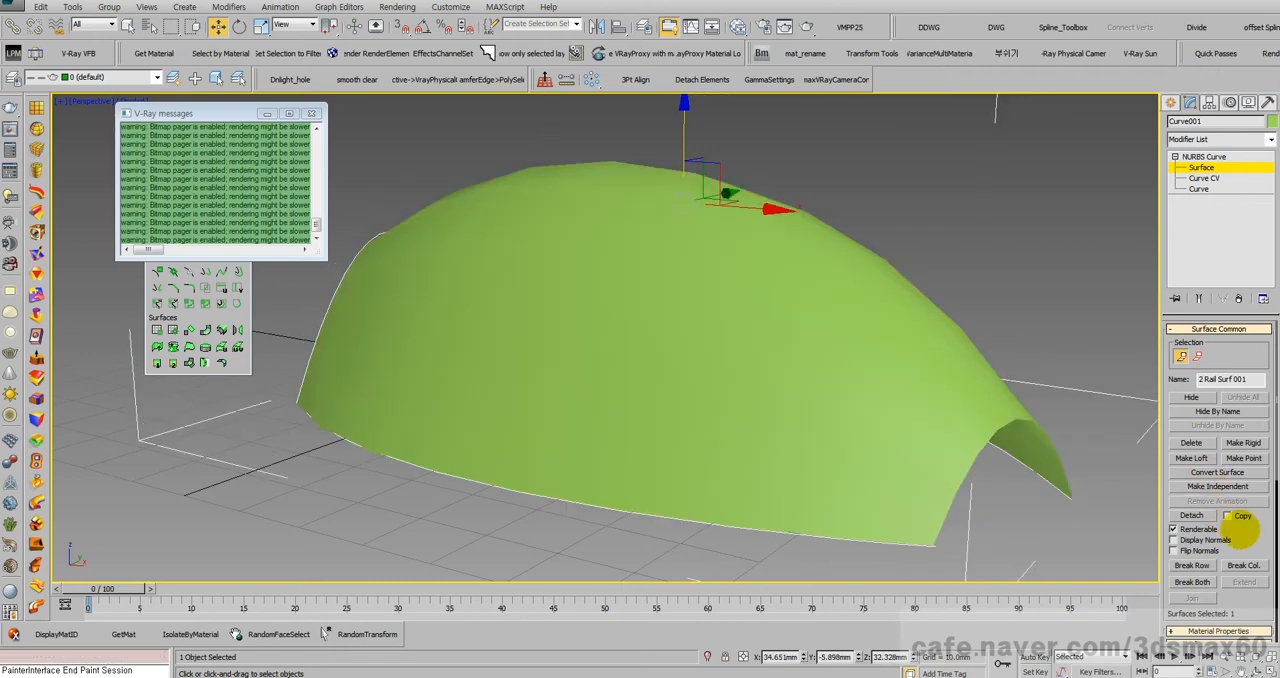
left_click_drag(1250, 543, 1190, 140)
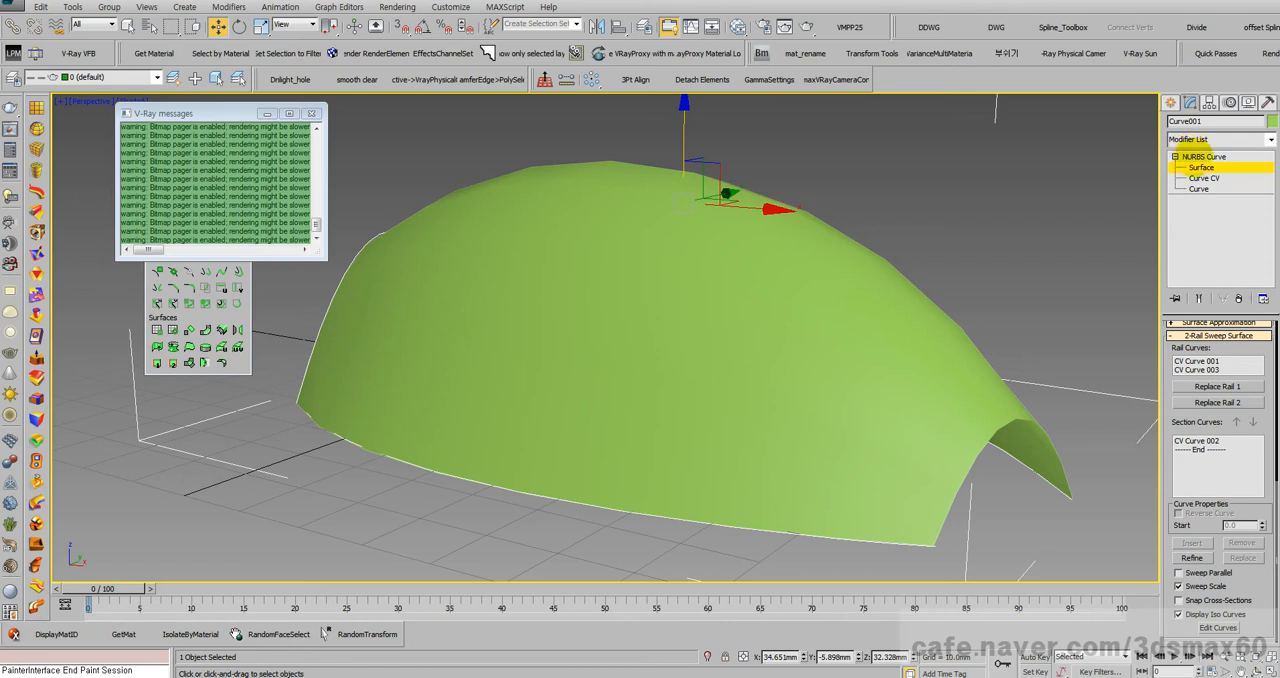
left_click(1196, 157)
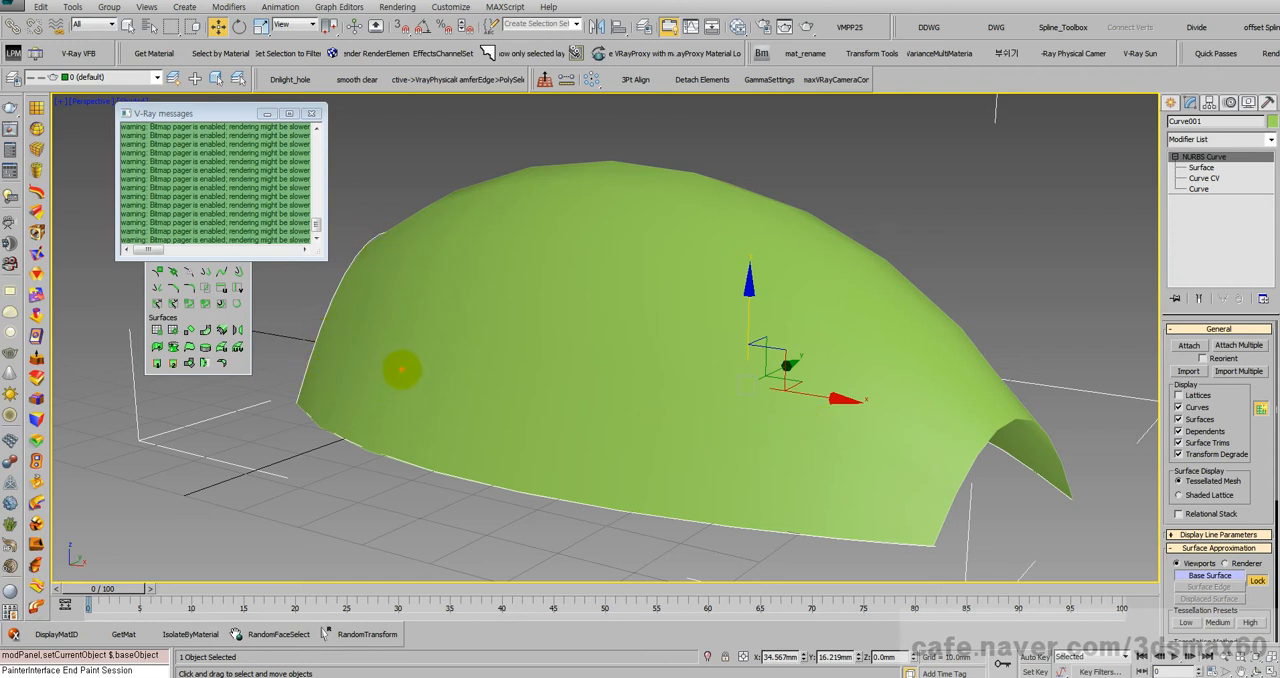
mouse_move(428, 370)
left_mouse_down()
mouse_move(658, 397)
mouse_move(690, 428)
left_mouse_up()
mouse_move(568, 503)
left_mouse_down()
mouse_move(591, 292)
mouse_move(601, 310)
left_mouse_up()
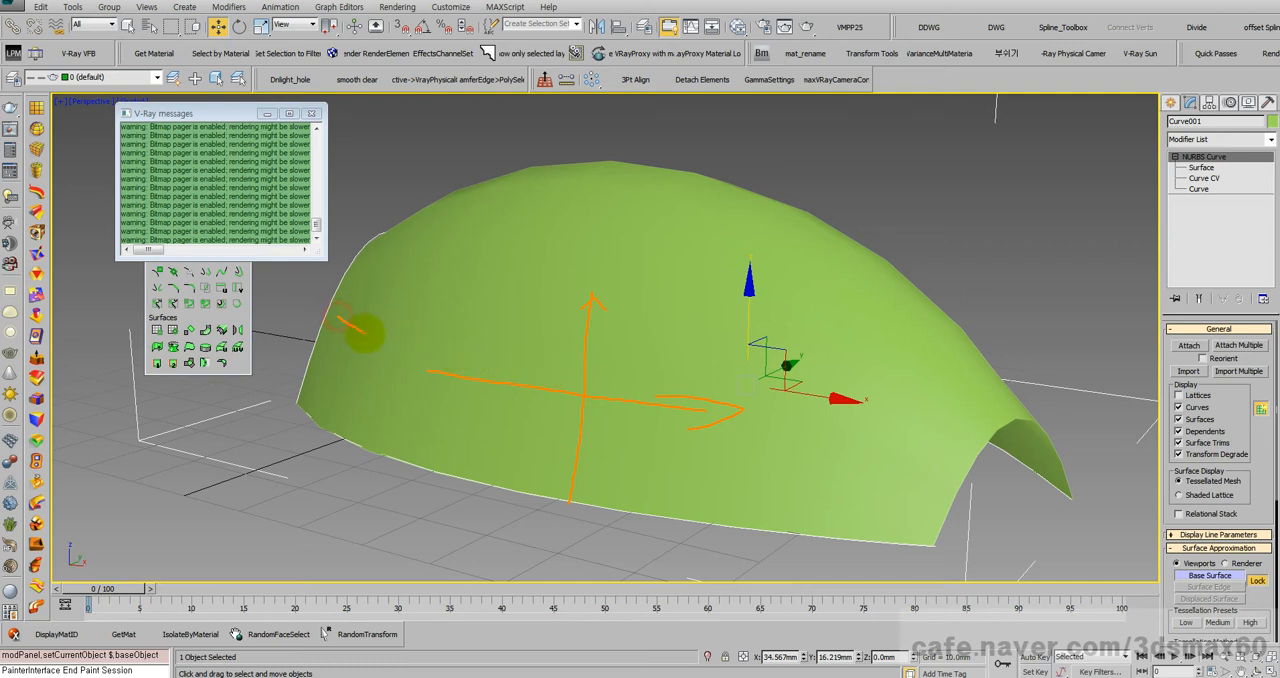
mouse_move(364, 333)
left_mouse_down()
mouse_move(611, 417)
mouse_move(857, 438)
left_mouse_up()
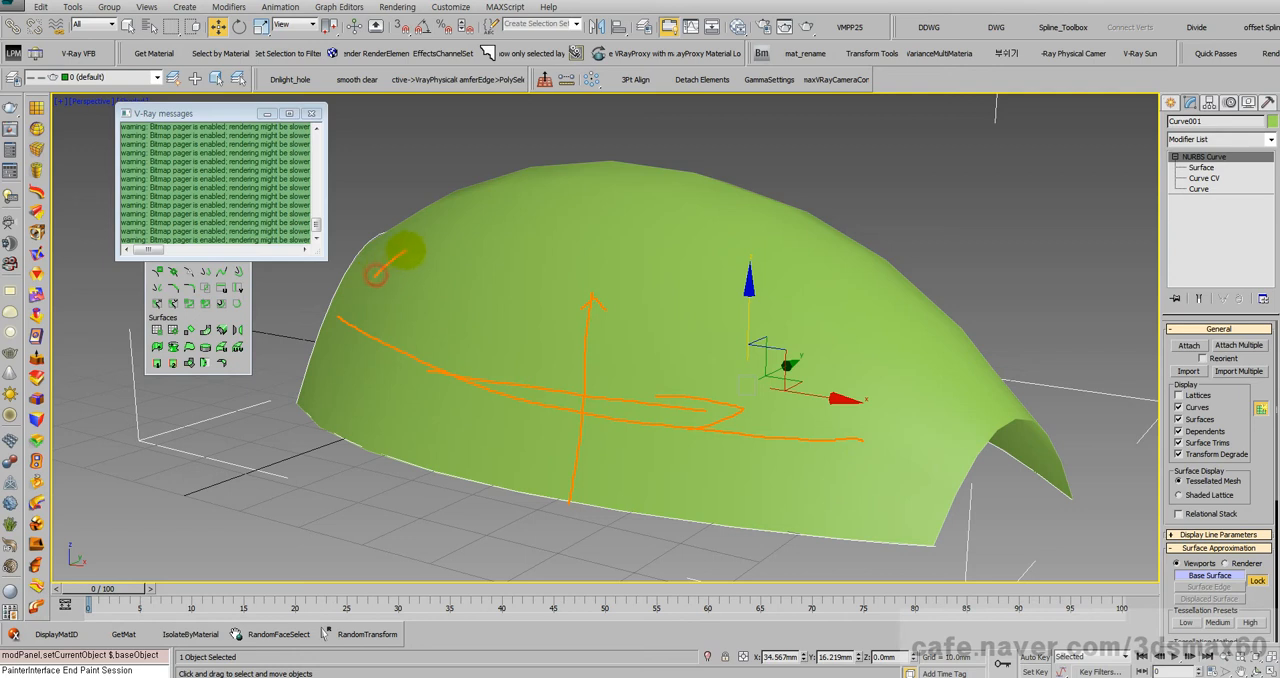
mouse_move(405, 250)
left_mouse_down()
mouse_move(500, 214)
mouse_move(711, 209)
mouse_move(820, 251)
mouse_move(903, 333)
mouse_move(932, 398)
left_mouse_up()
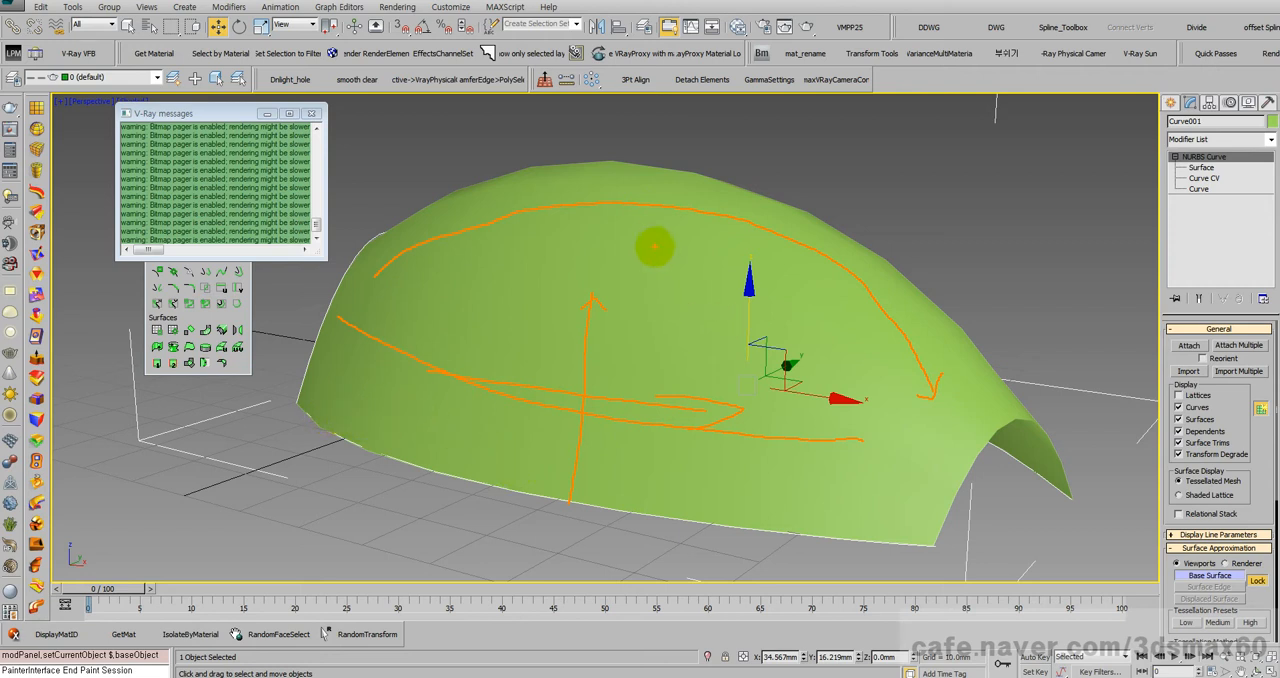
mouse_move(608, 560)
left_mouse_down()
mouse_move(622, 383)
mouse_move(652, 398)
left_mouse_up()
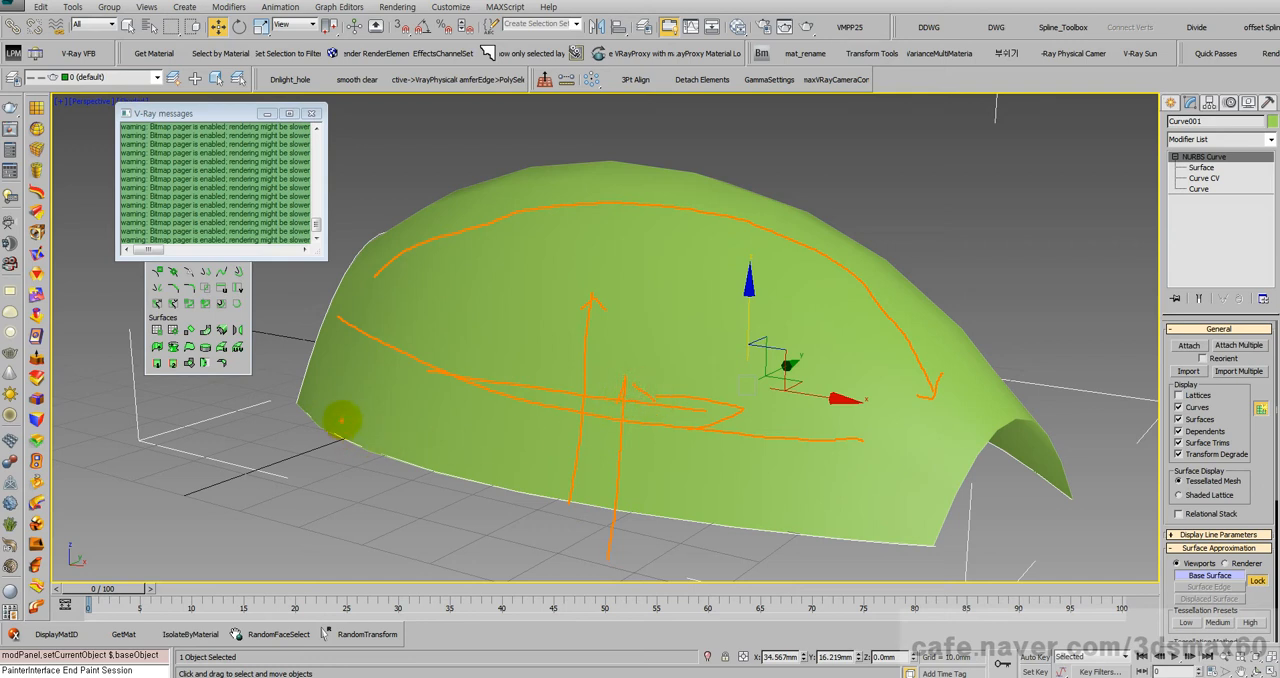
left_click_drag(458, 437, 556, 218)
left_click_drag(670, 392, 686, 214)
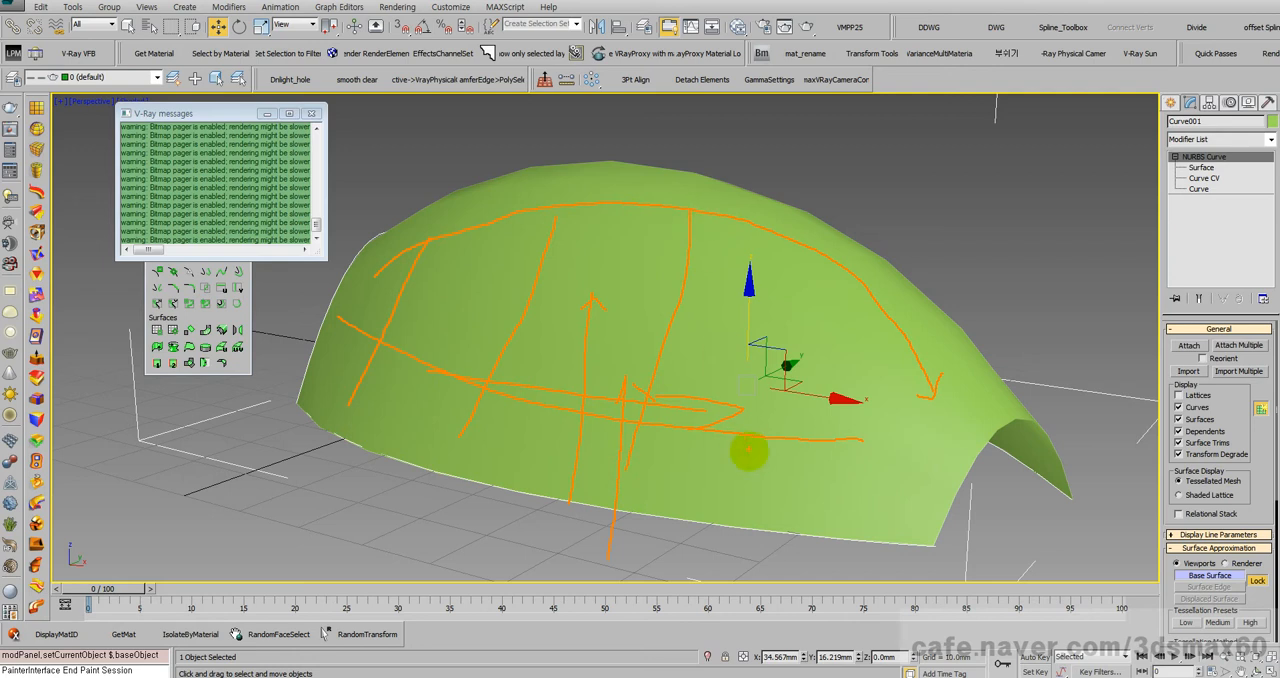
left_click_drag(765, 477, 810, 262)
left_click_drag(868, 508, 910, 340)
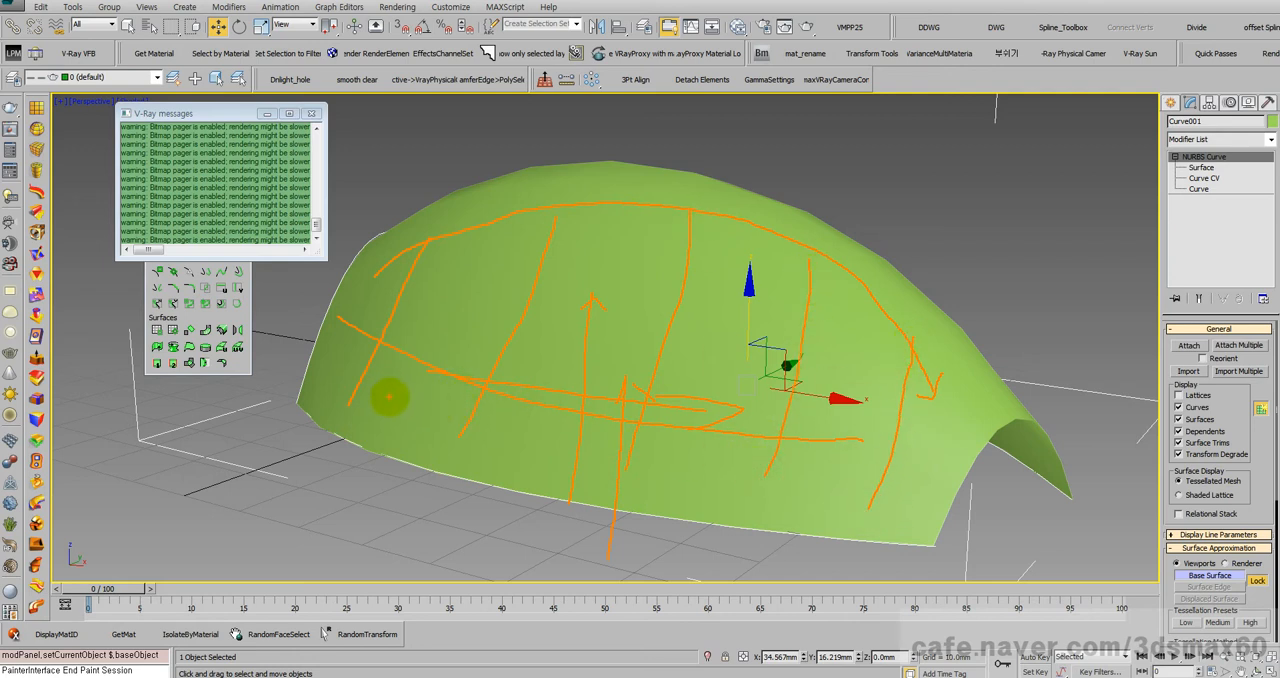
mouse_move(243, 475)
left_mouse_down()
mouse_move(343, 562)
mouse_move(345, 482)
mouse_move(270, 480)
left_mouse_up()
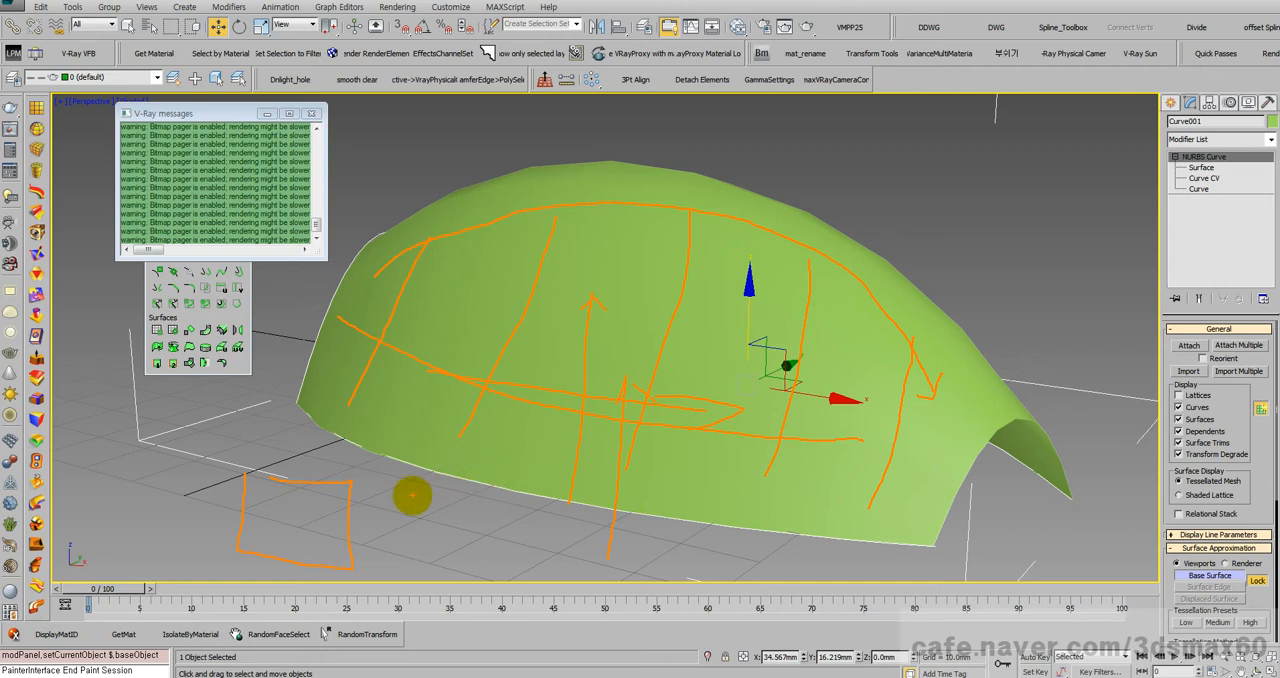
mouse_move(407, 489)
left_mouse_down()
mouse_move(371, 509)
mouse_move(366, 491)
mouse_move(394, 533)
left_mouse_up()
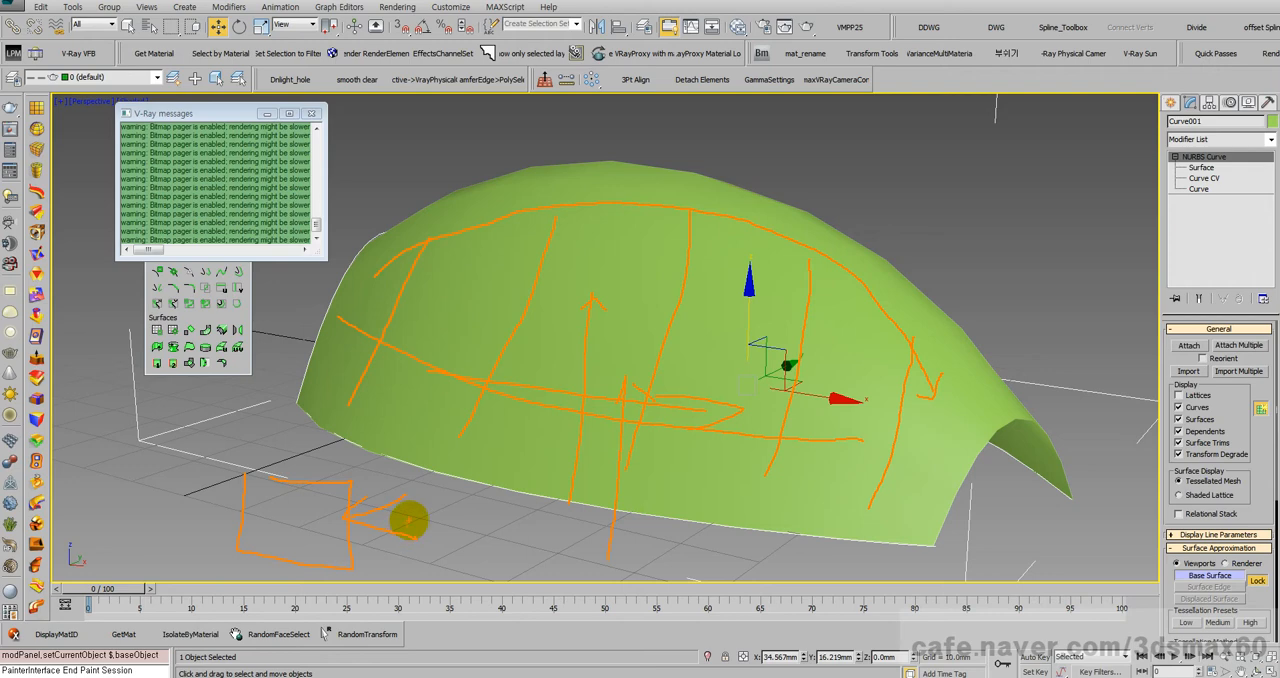
key("Escape")
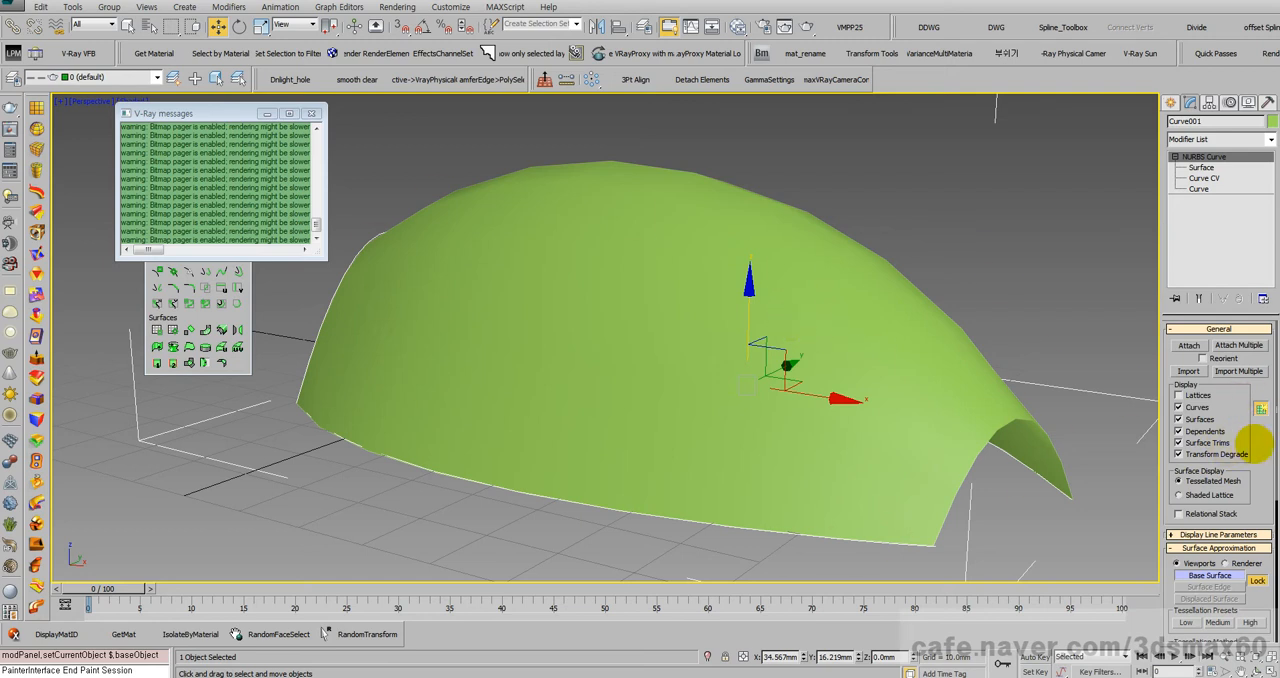
Step: Open the Slate Material Editor, add a Standard material to the node view, and narrow the material browser
scroll(1237, 432, "down", 4)
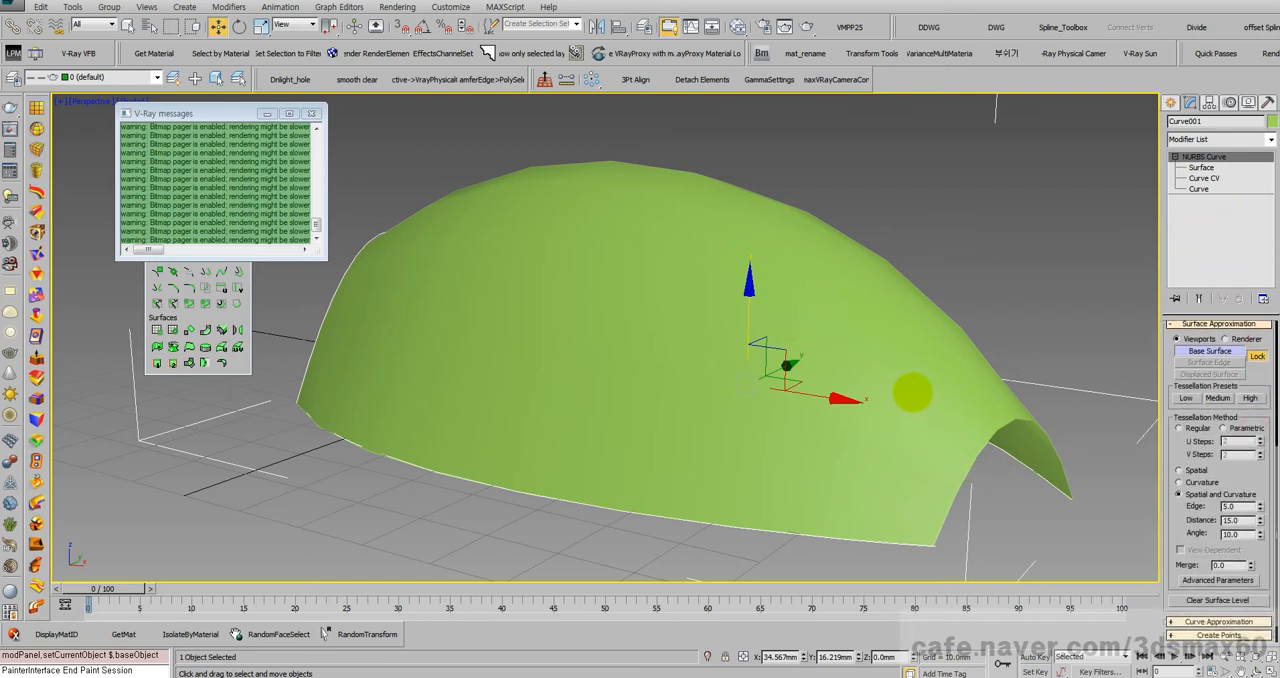
middle_click_drag(914, 391, 946, 377)
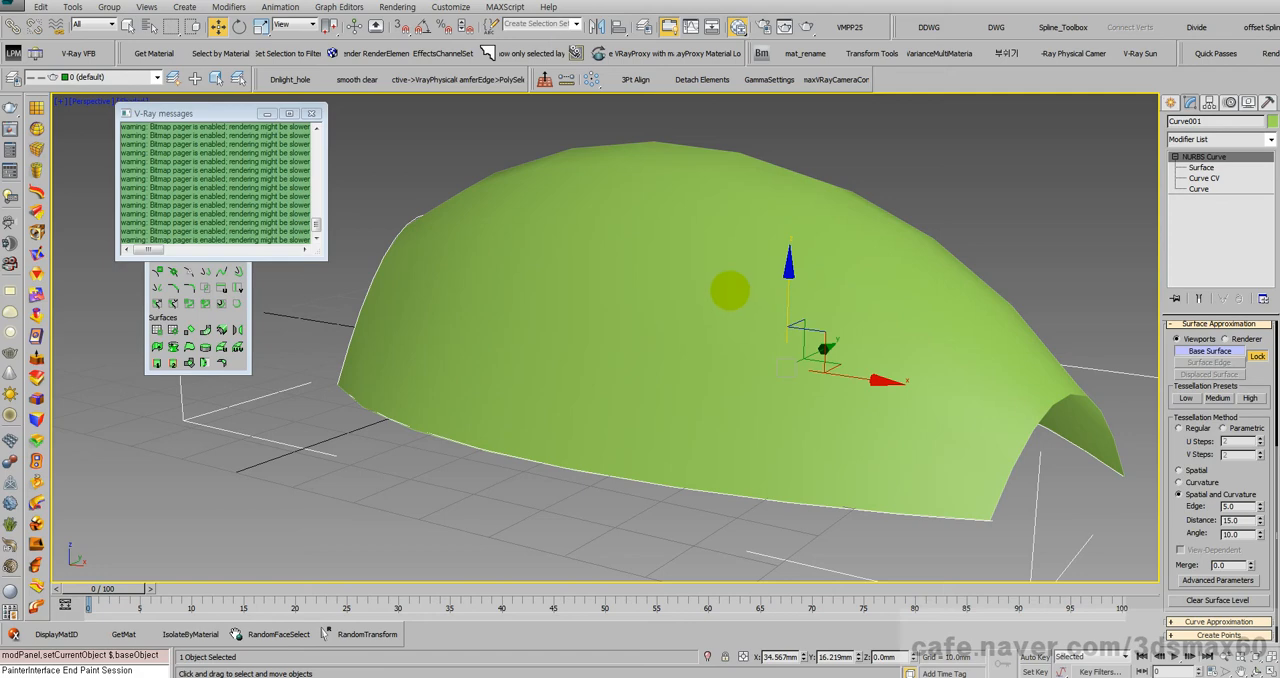
key("m")
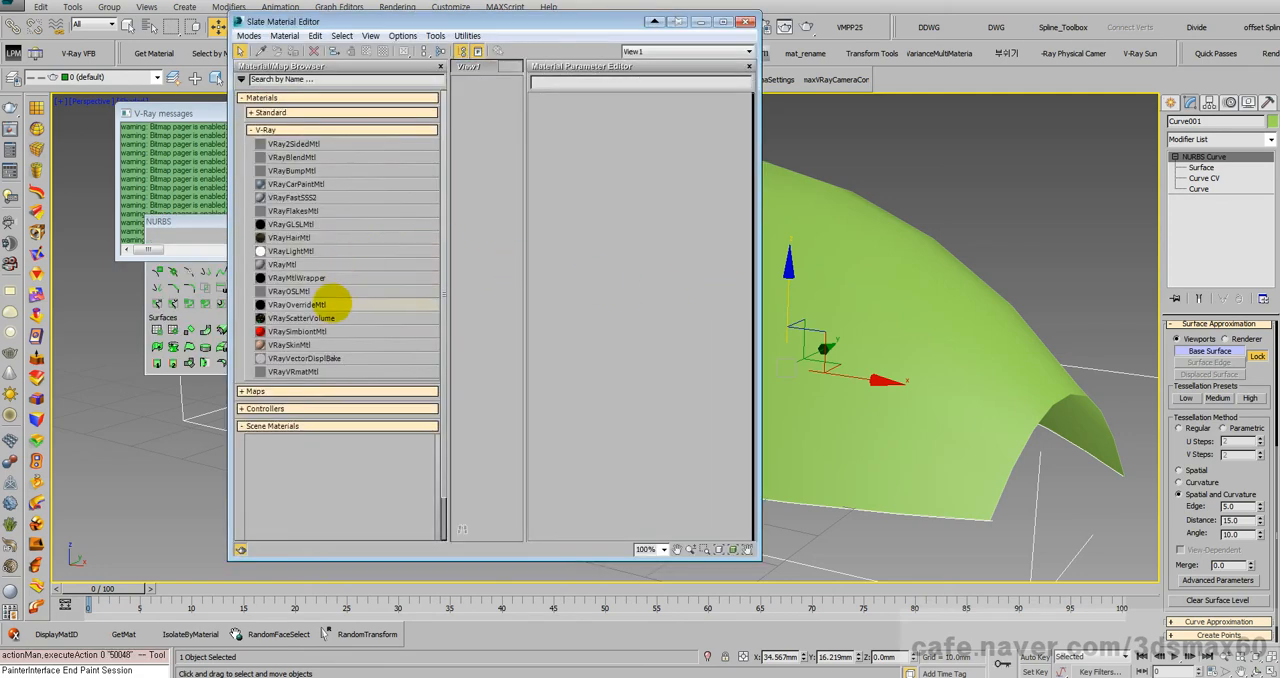
left_click(295, 391)
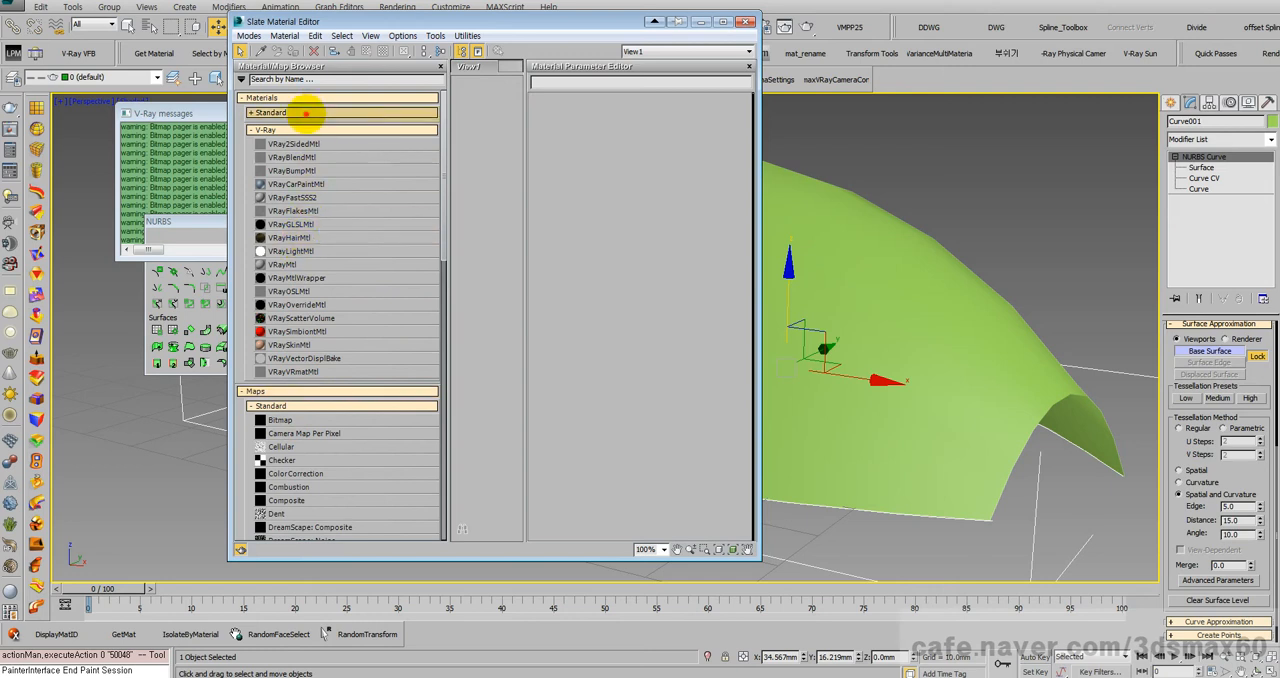
left_click(302, 112)
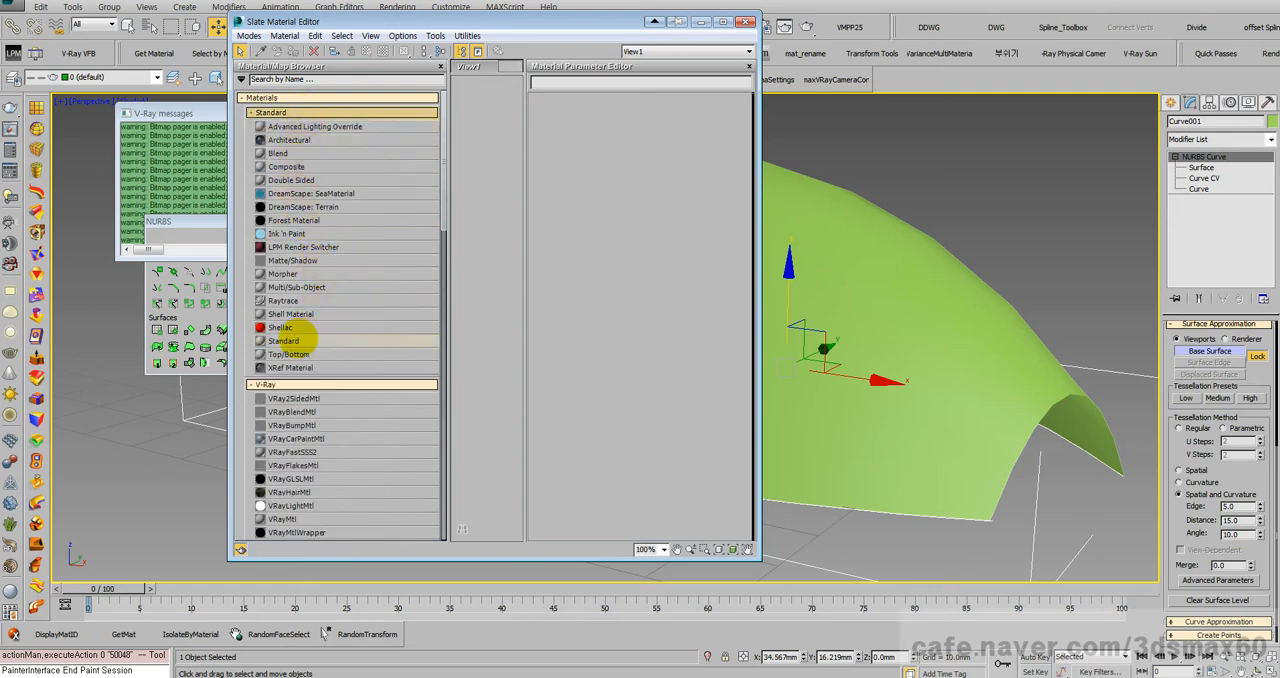
left_click_drag(318, 340, 474, 299)
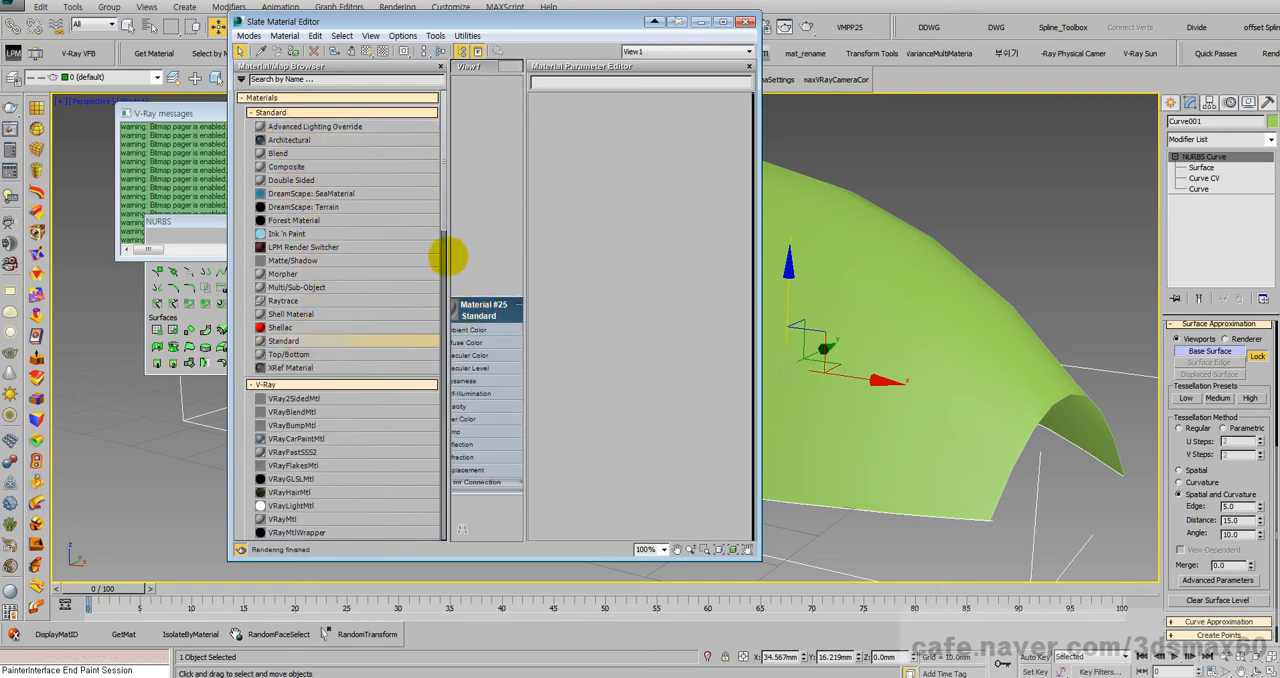
left_click_drag(446, 257, 350, 235)
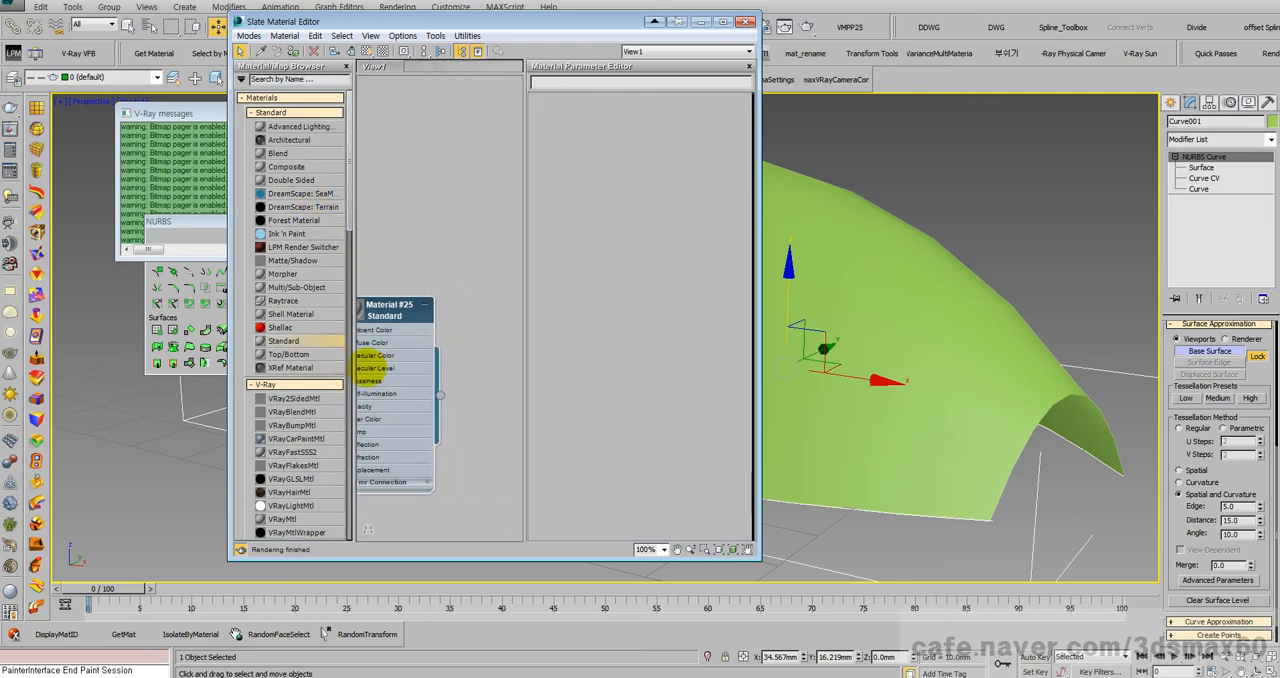
Step: Create a standard Checker map node and place it beside the Standard material
left_click_drag(441, 395, 457, 389)
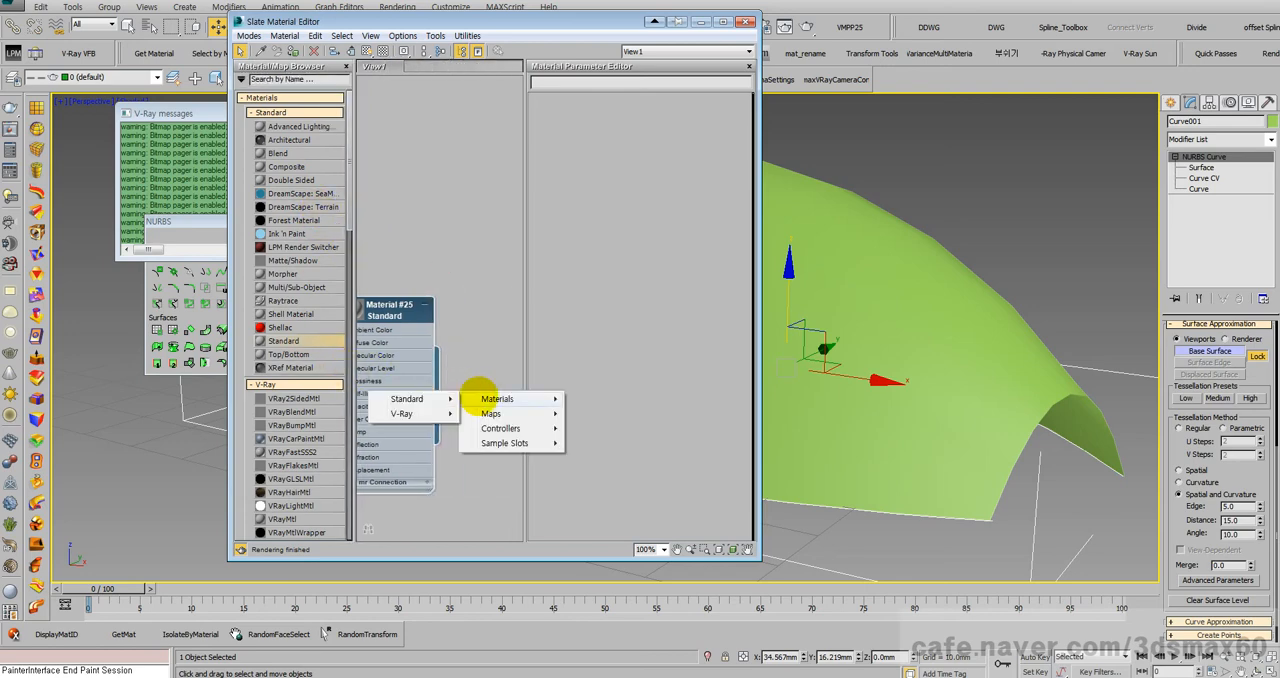
mouse_move(490, 413)
mouse_move(447, 413)
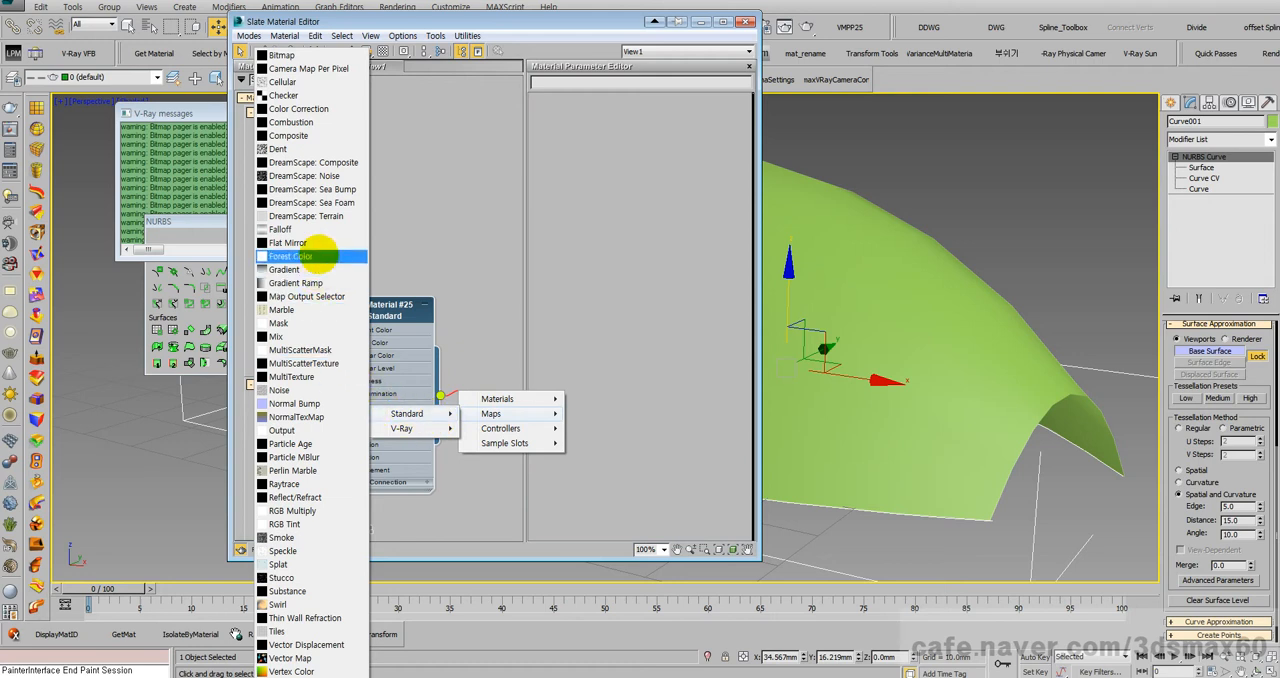
left_click(283, 96)
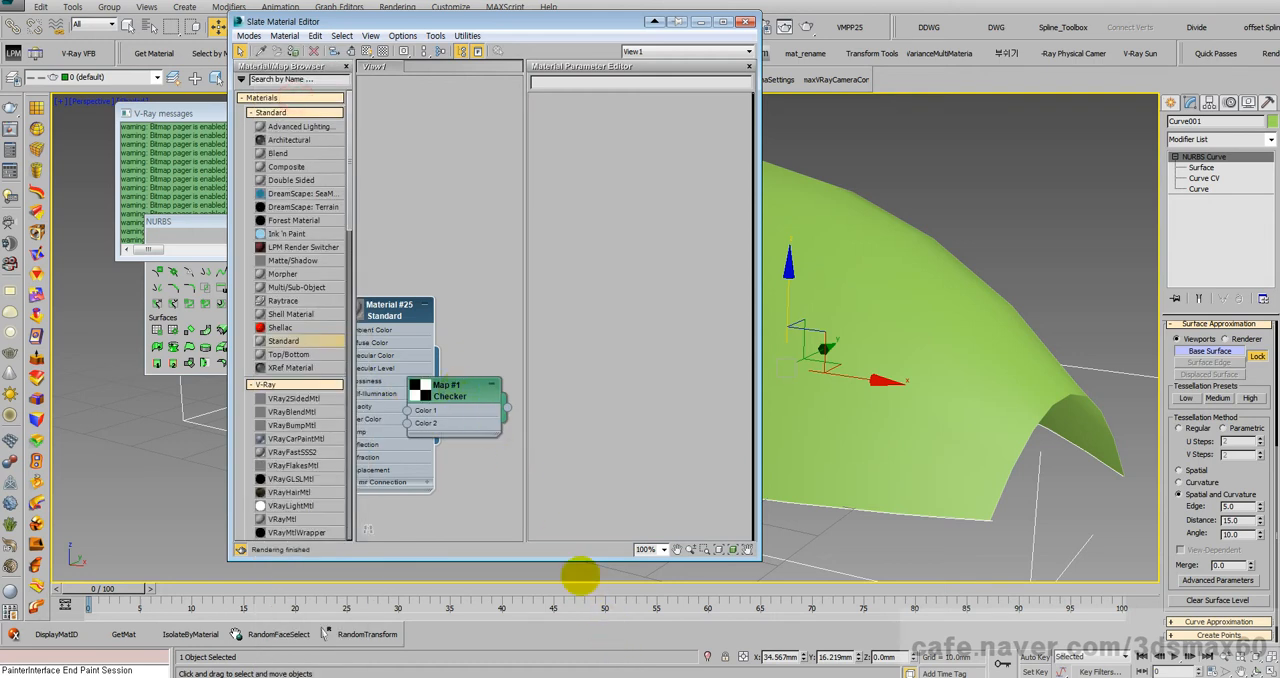
left_click_drag(478, 397, 535, 368)
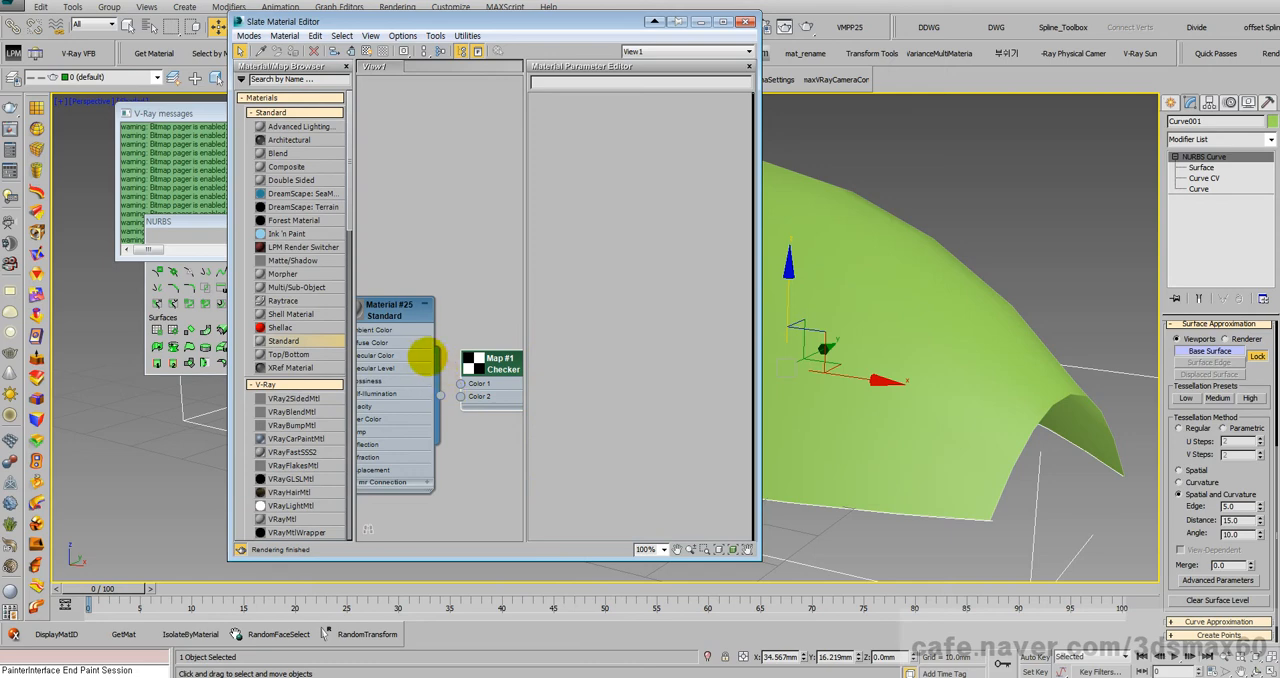
Step: Wire the Checker map's output to the Standard material's Ambient Color and arrange the map node ahead of the material
left_click(723, 21)
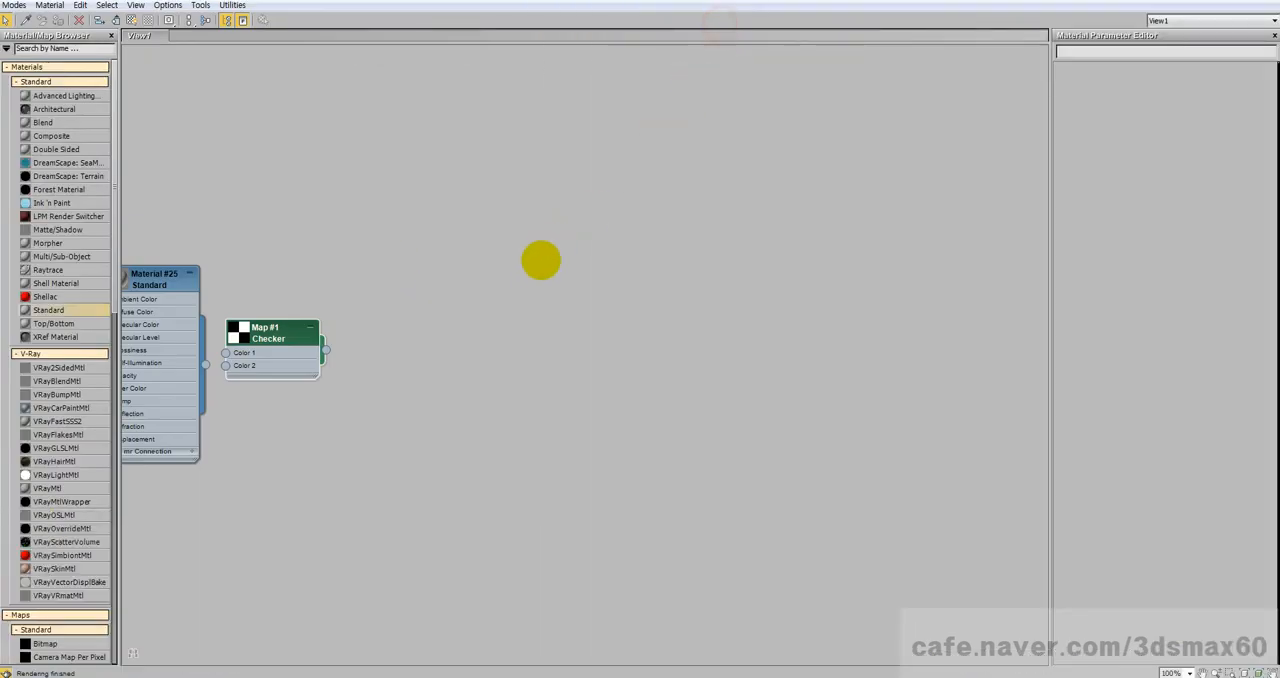
middle_click_drag(337, 346, 600, 343)
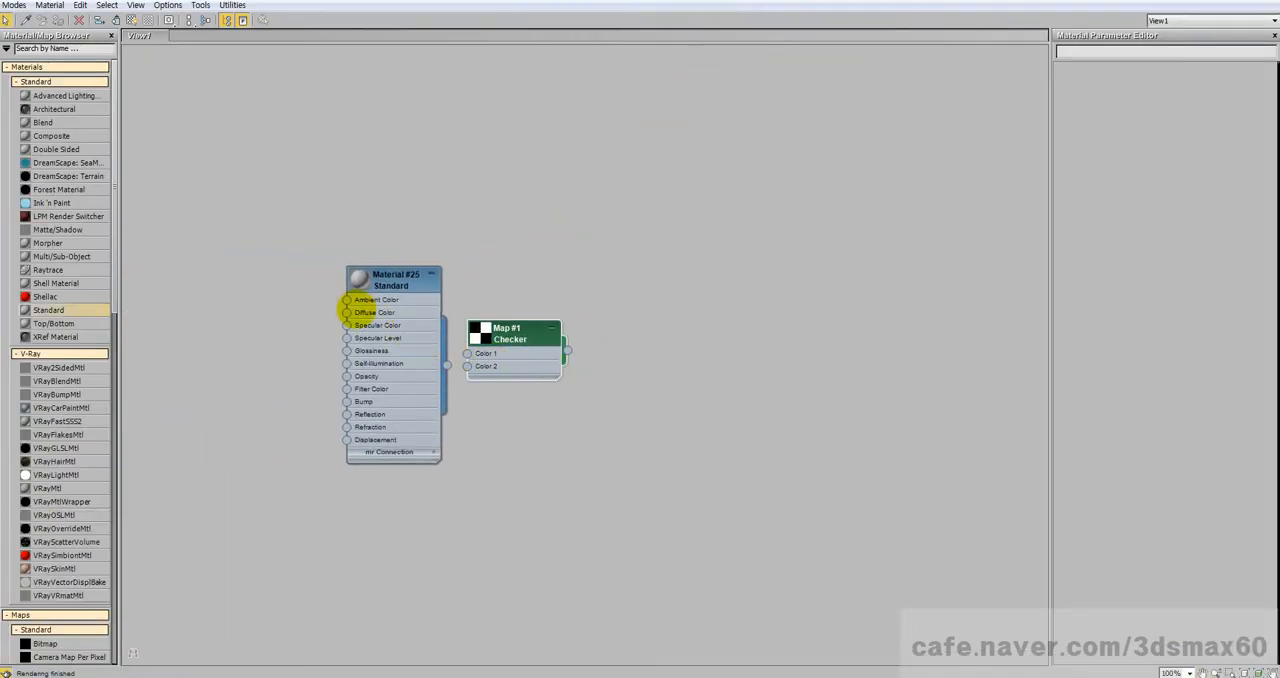
left_click_drag(346, 312, 468, 354)
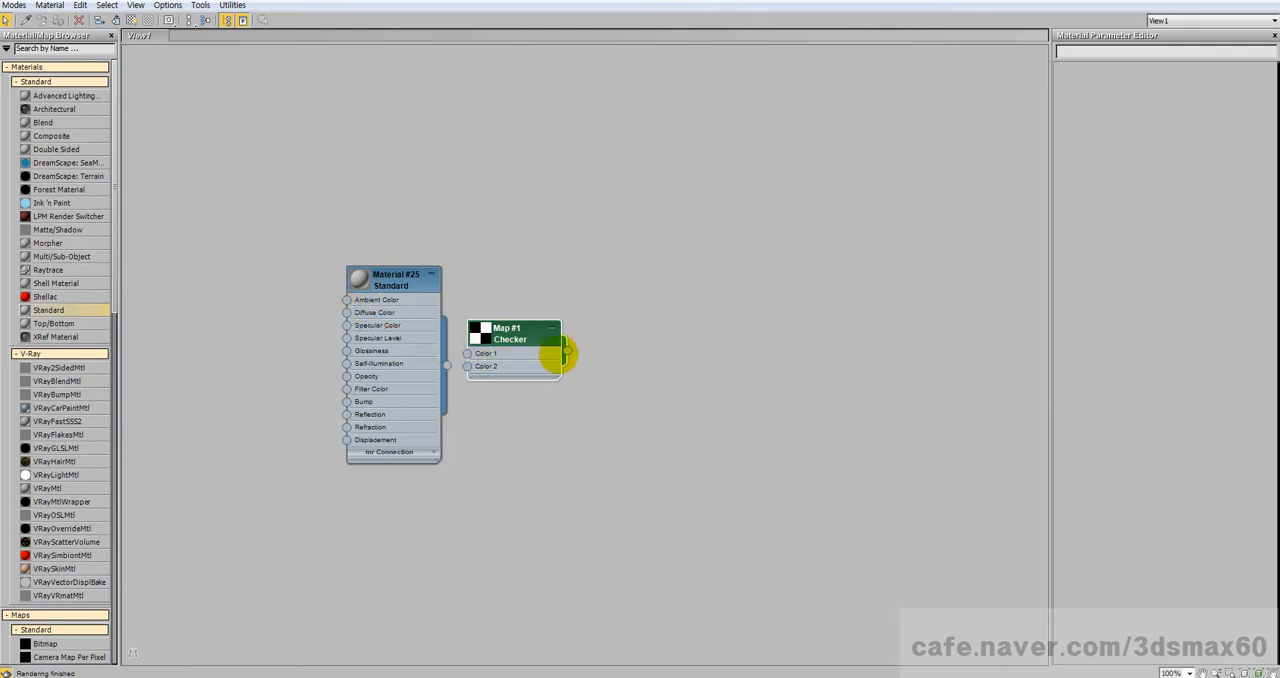
left_click_drag(567, 350, 346, 300)
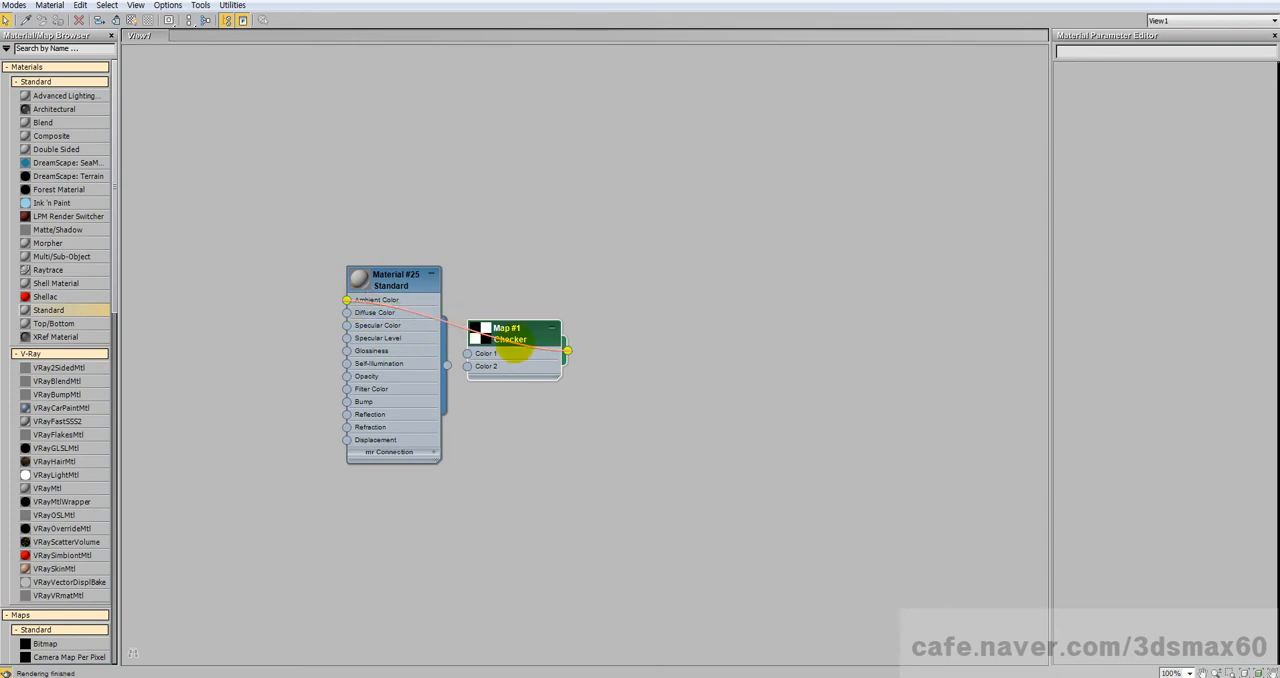
left_click_drag(524, 341, 262, 306)
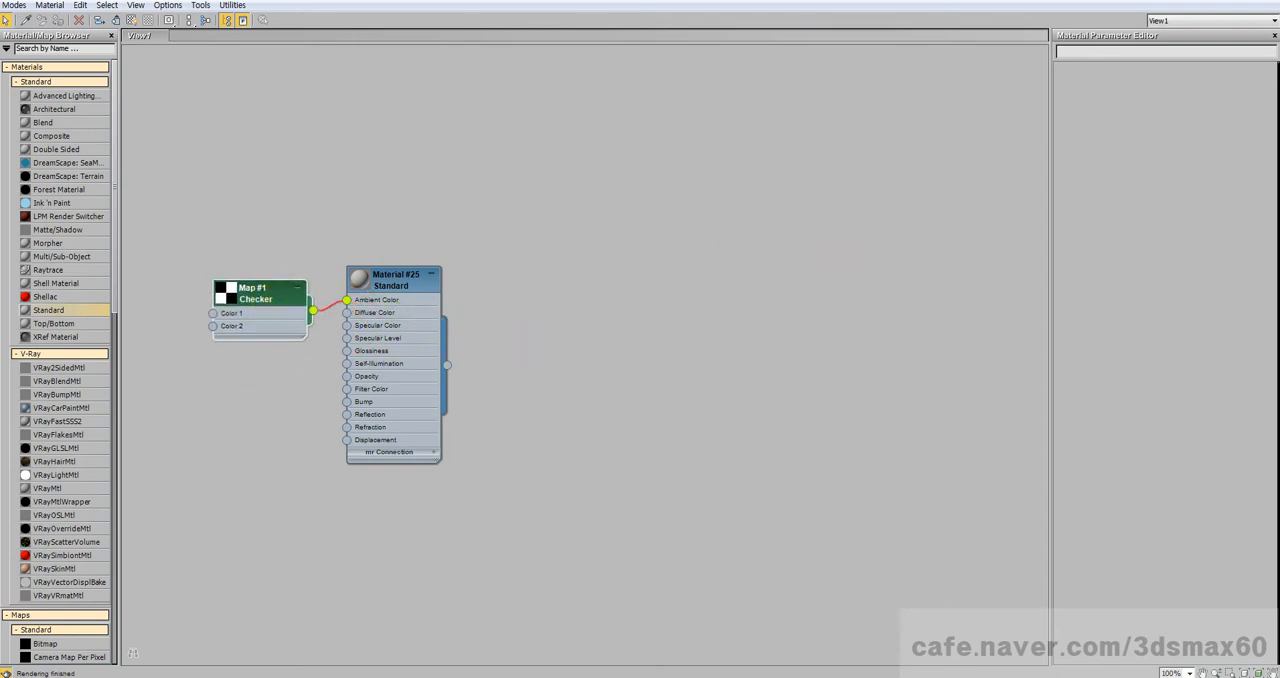
Step: Restore the material editor's window size and assign the Standard material to the swept surface
double_click(640, 1)
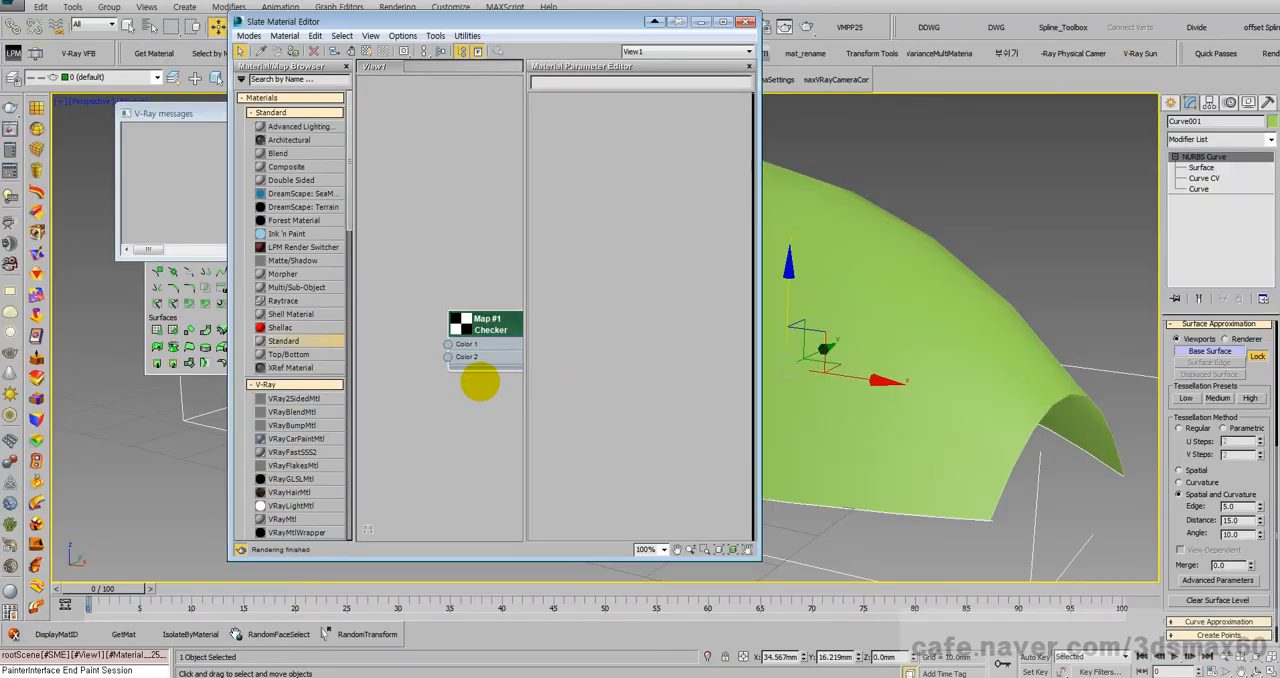
middle_click_drag(480, 382, 360, 345)
middle_click_drag(451, 356, 338, 339)
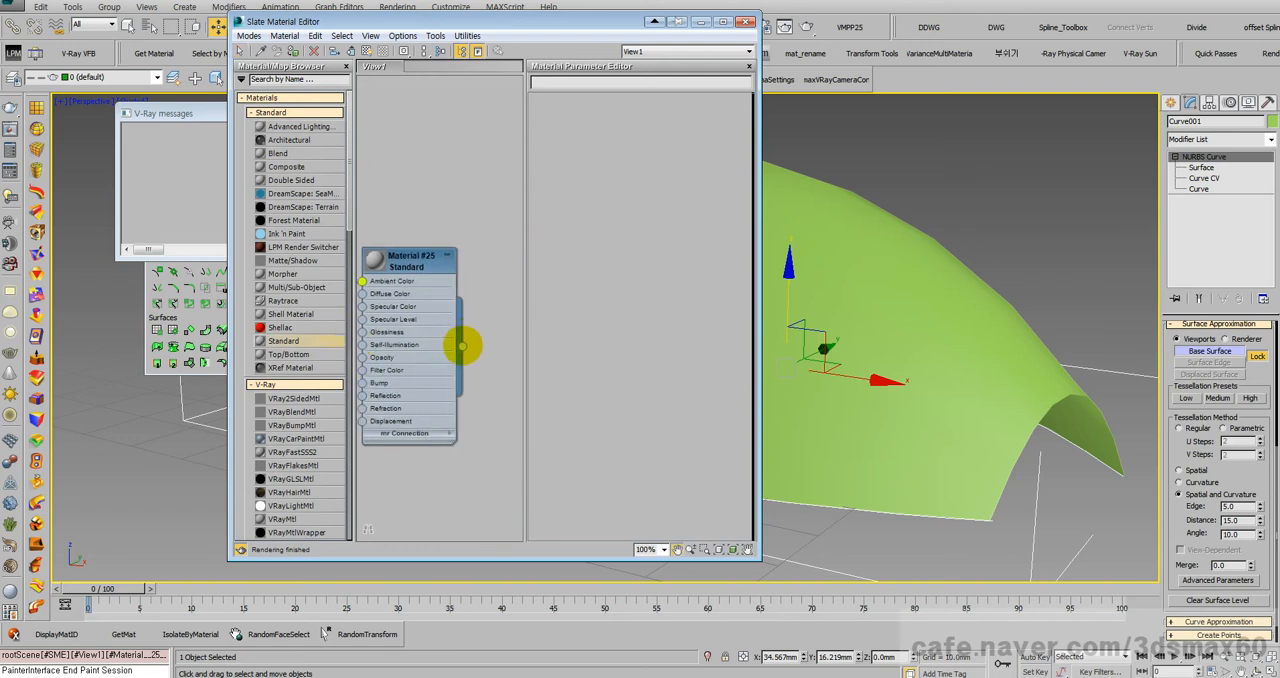
left_click_drag(463, 346, 824, 362)
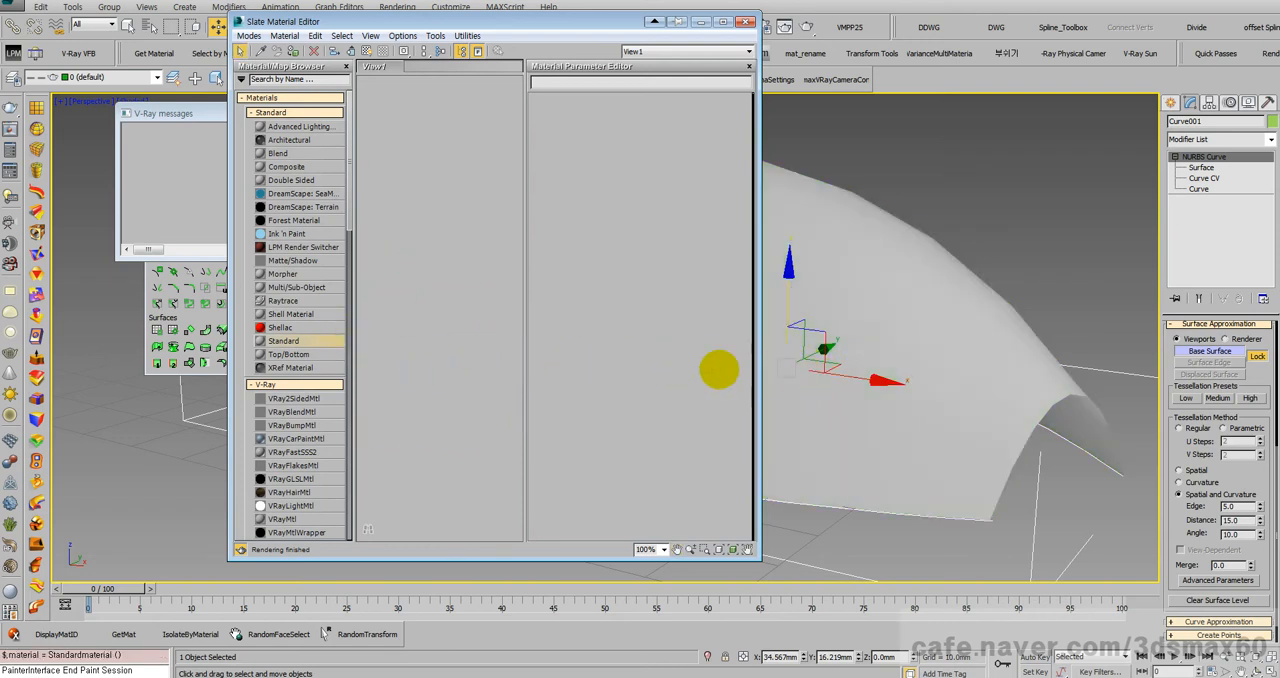
Step: Give the Standard material a Checker map on its Diffuse color and disconnect the map from Ambient Color
scroll(330, 315, "down", 1)
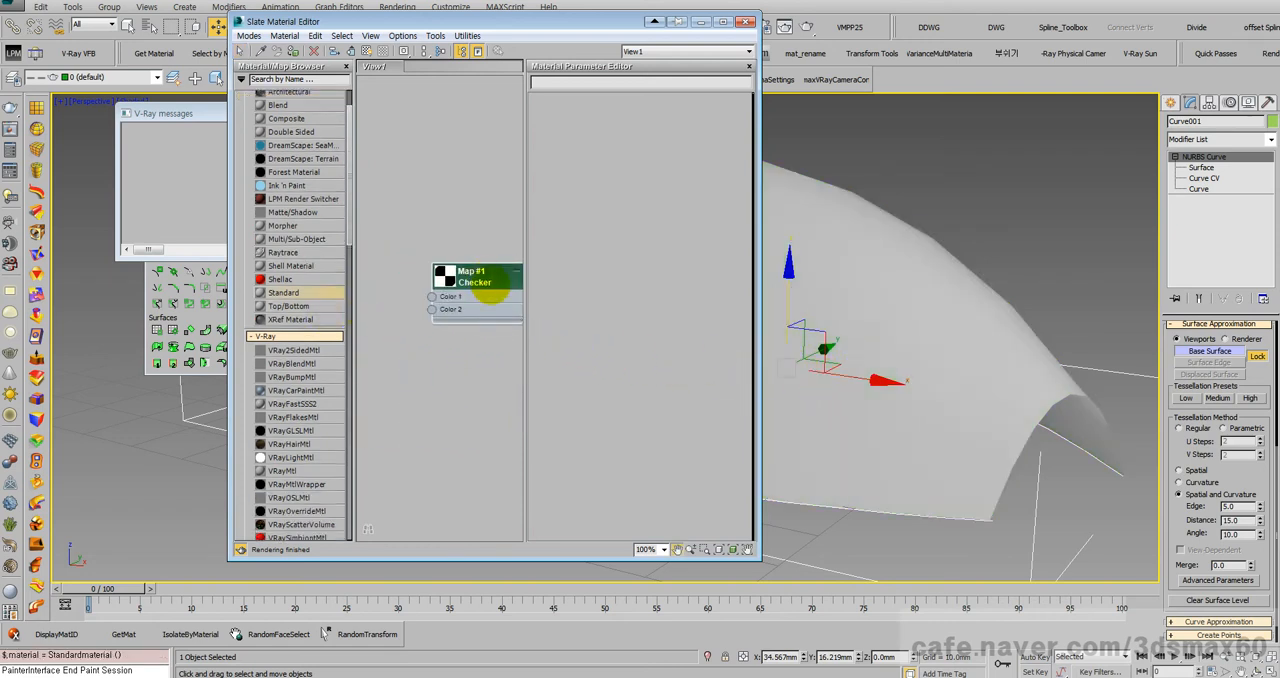
double_click(486, 277)
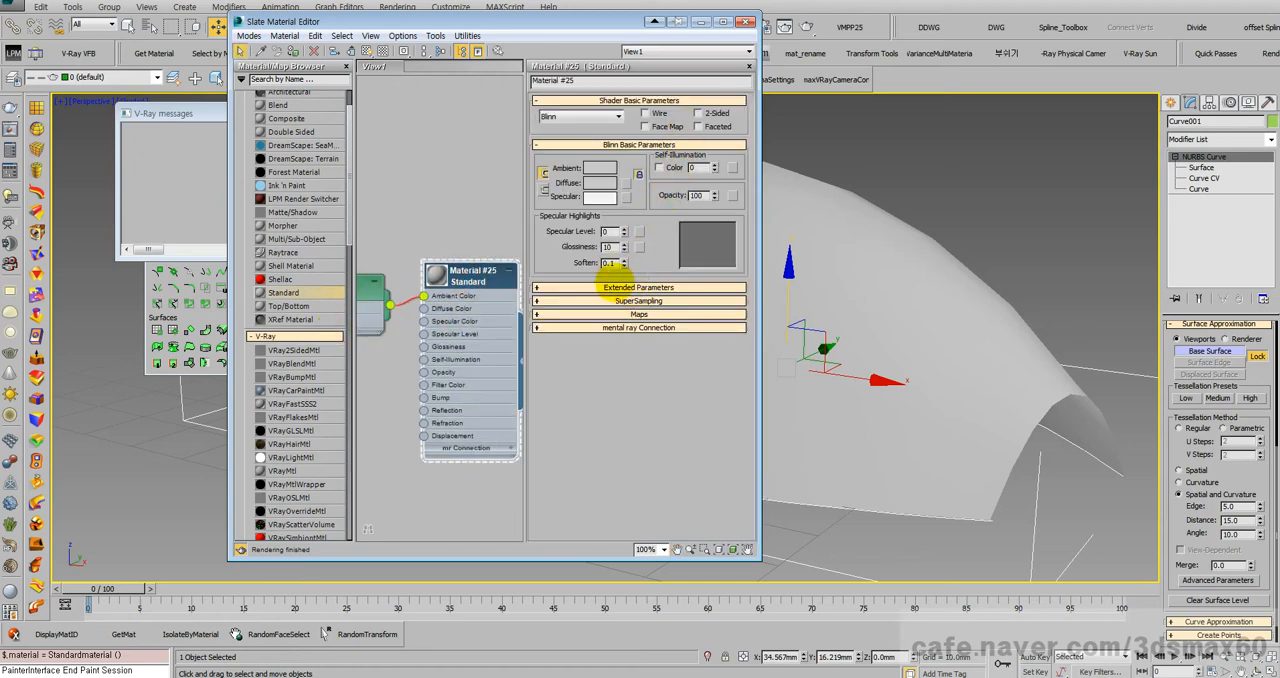
left_click(611, 288)
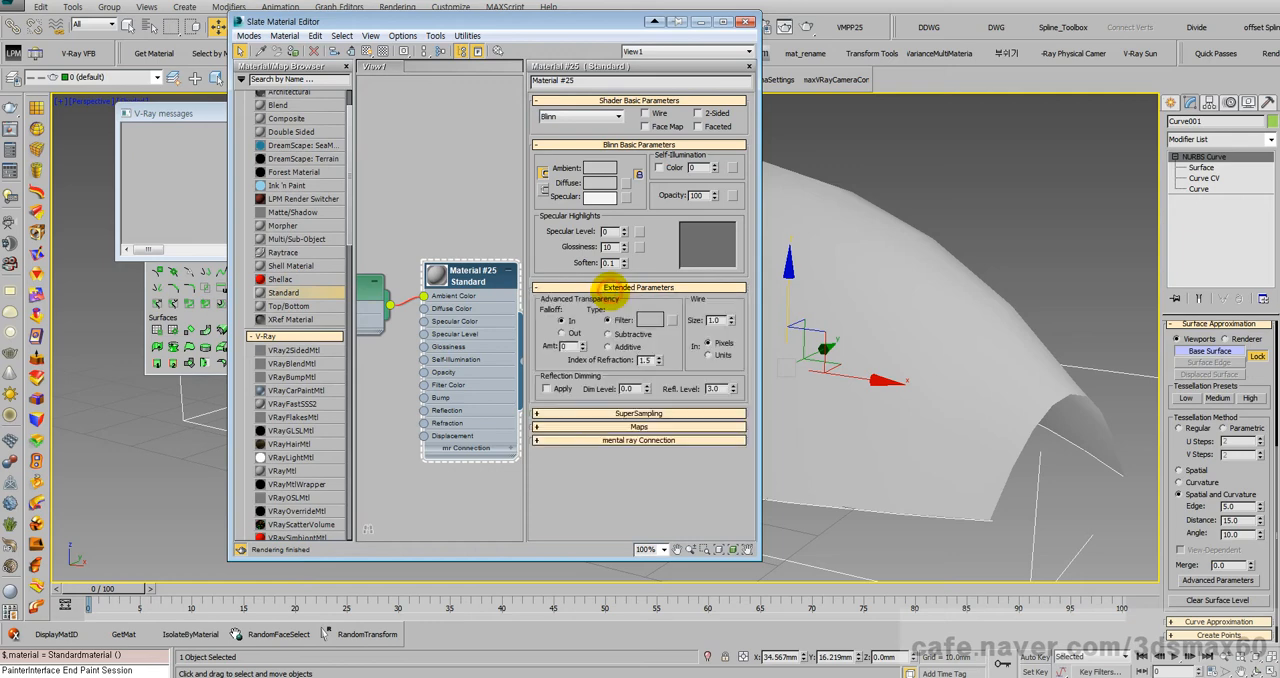
left_click(625, 182)
double_click(441, 147)
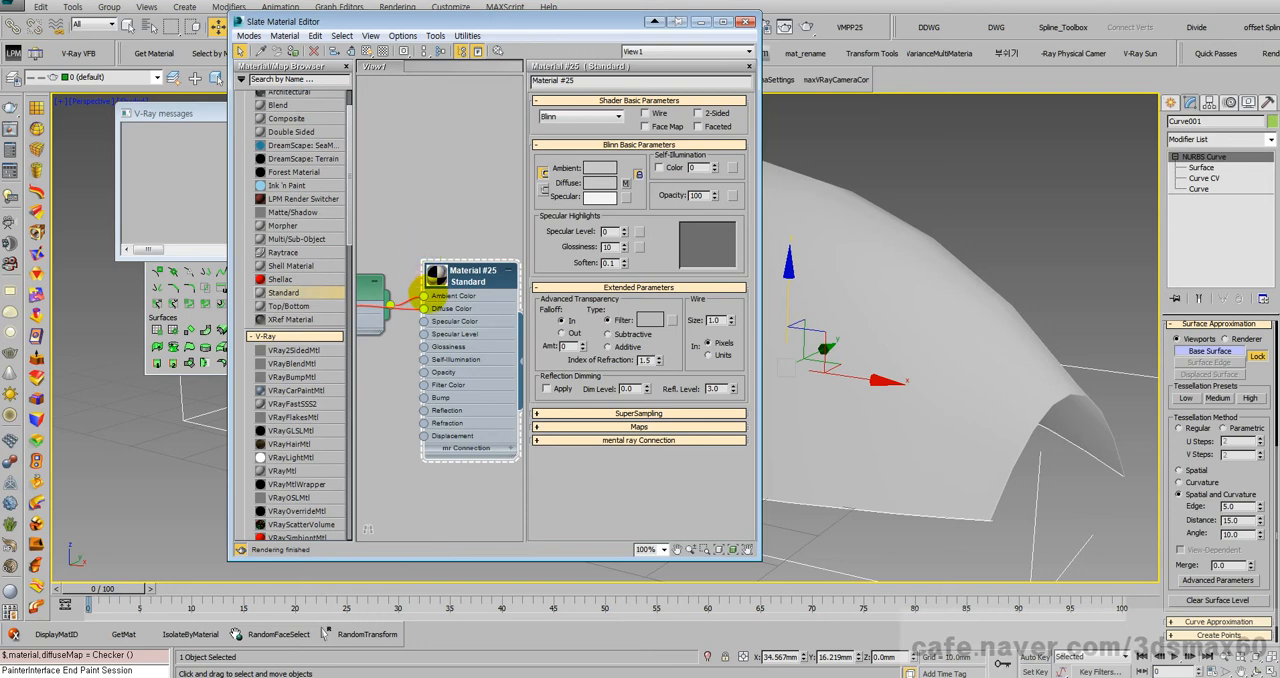
left_click_drag(424, 295, 404, 279)
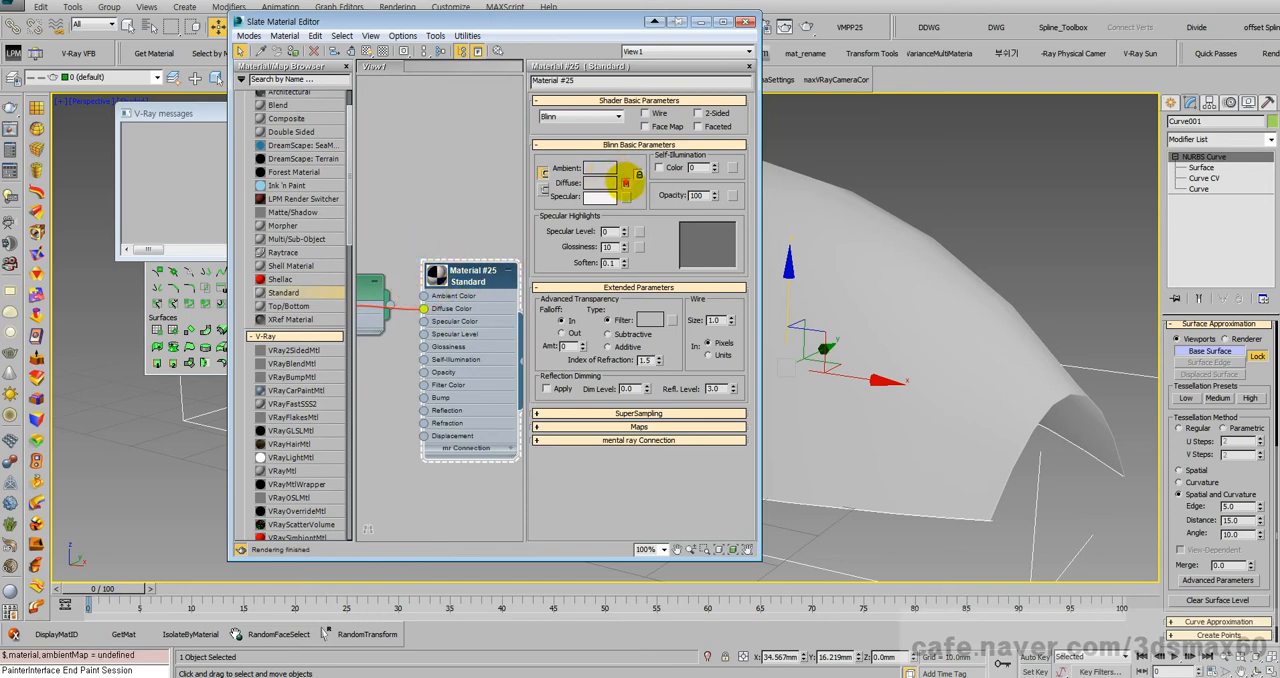
Step: Open the diffuse Checker map's parameters and show the material's map on the surface in the viewport
left_click(625, 183)
left_click(249, 36)
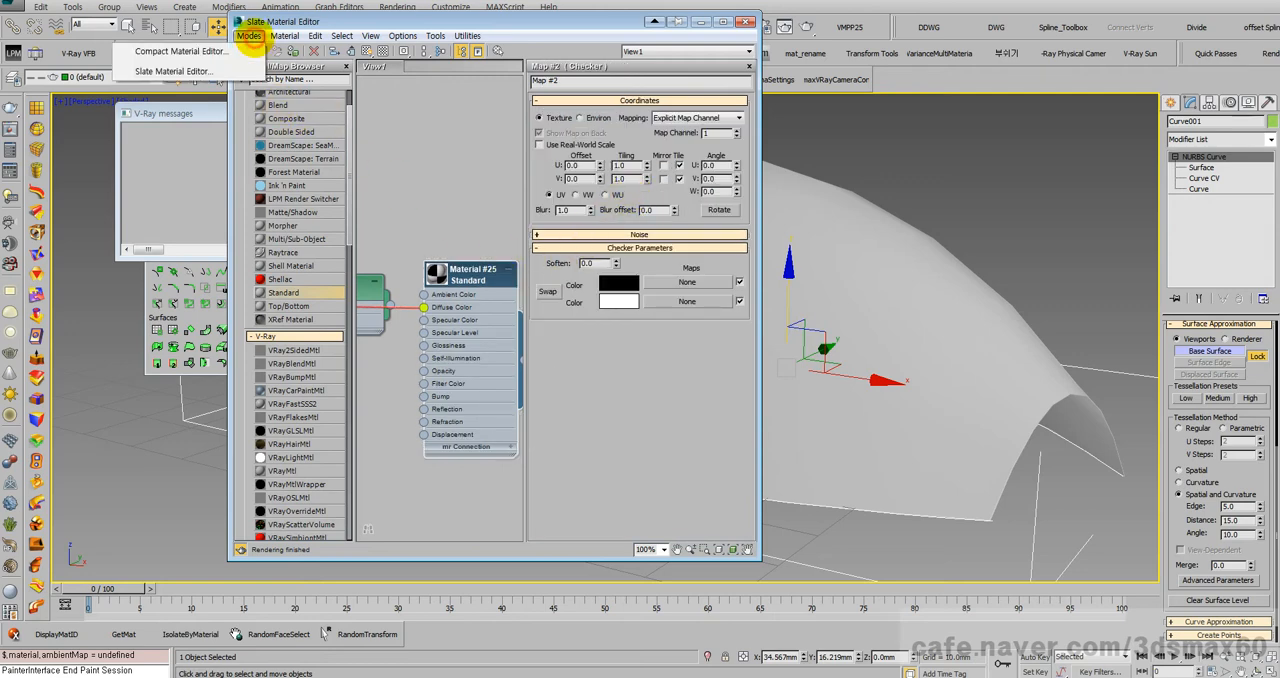
left_click(371, 51)
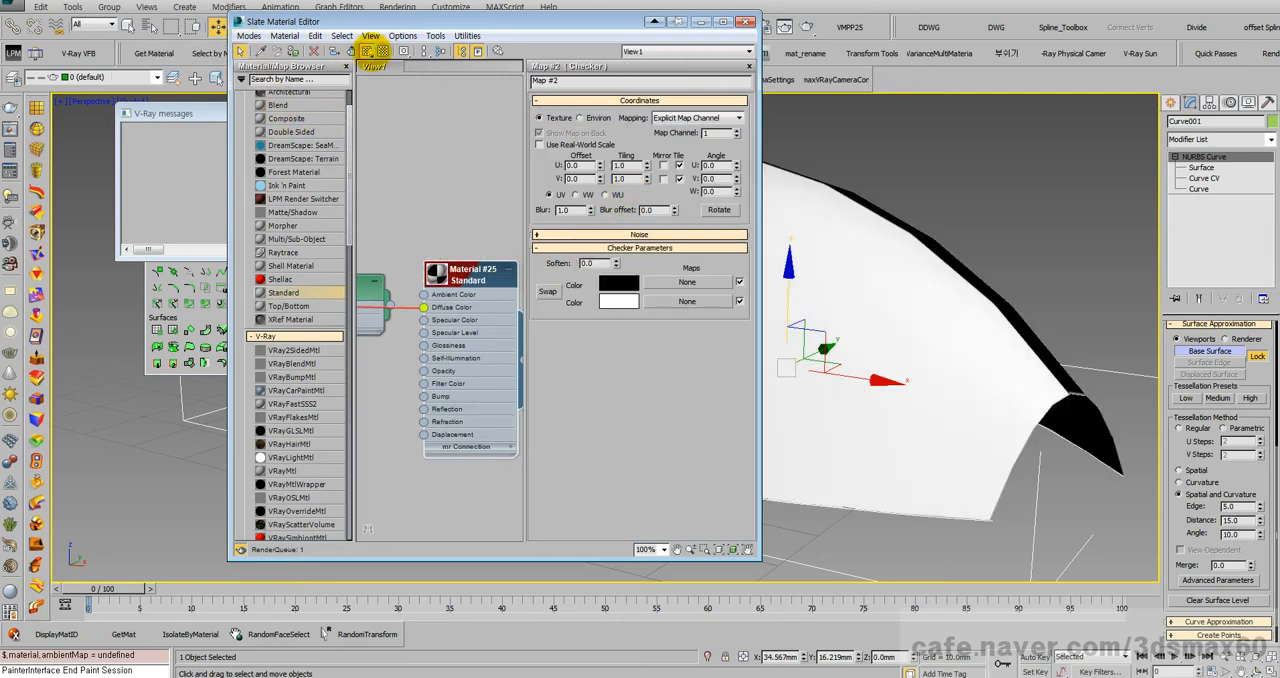
middle_click_drag(855, 249, 957, 269)
scroll(957, 270, "down", 4)
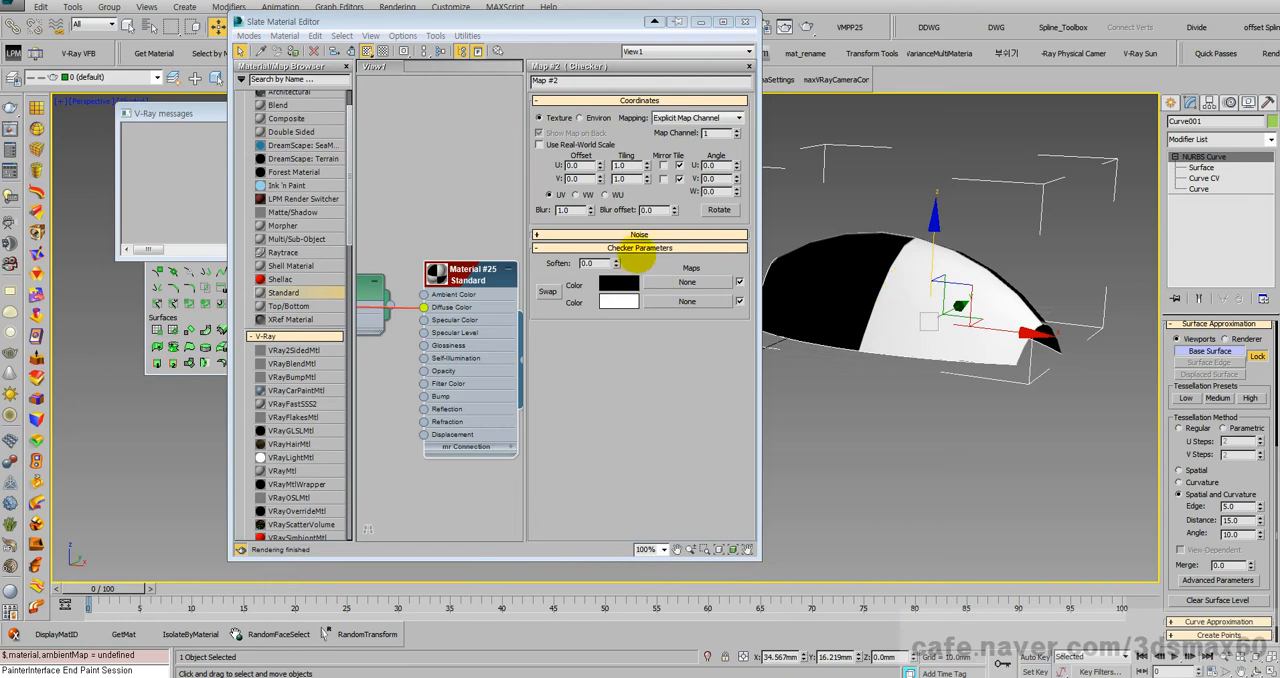
Step: Set the Checker map's U and V tiling to 5
left_click(626, 165)
type("5")
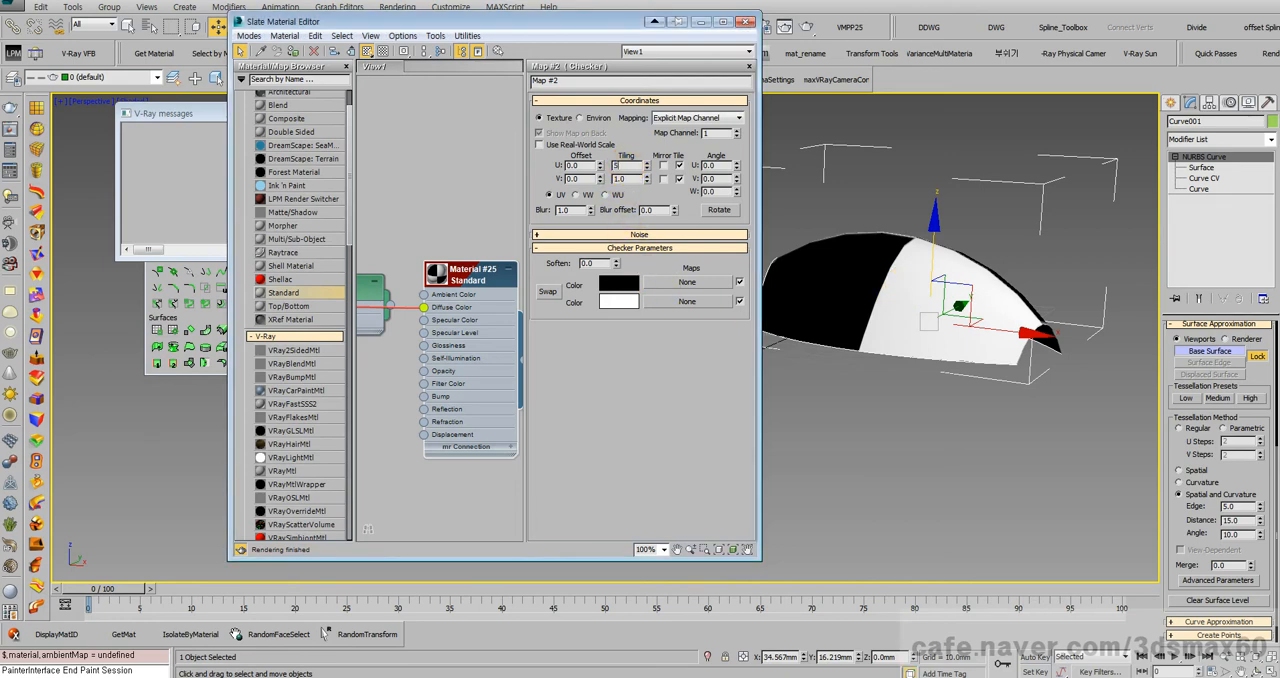
key("Tab")
type("5")
key("Return")
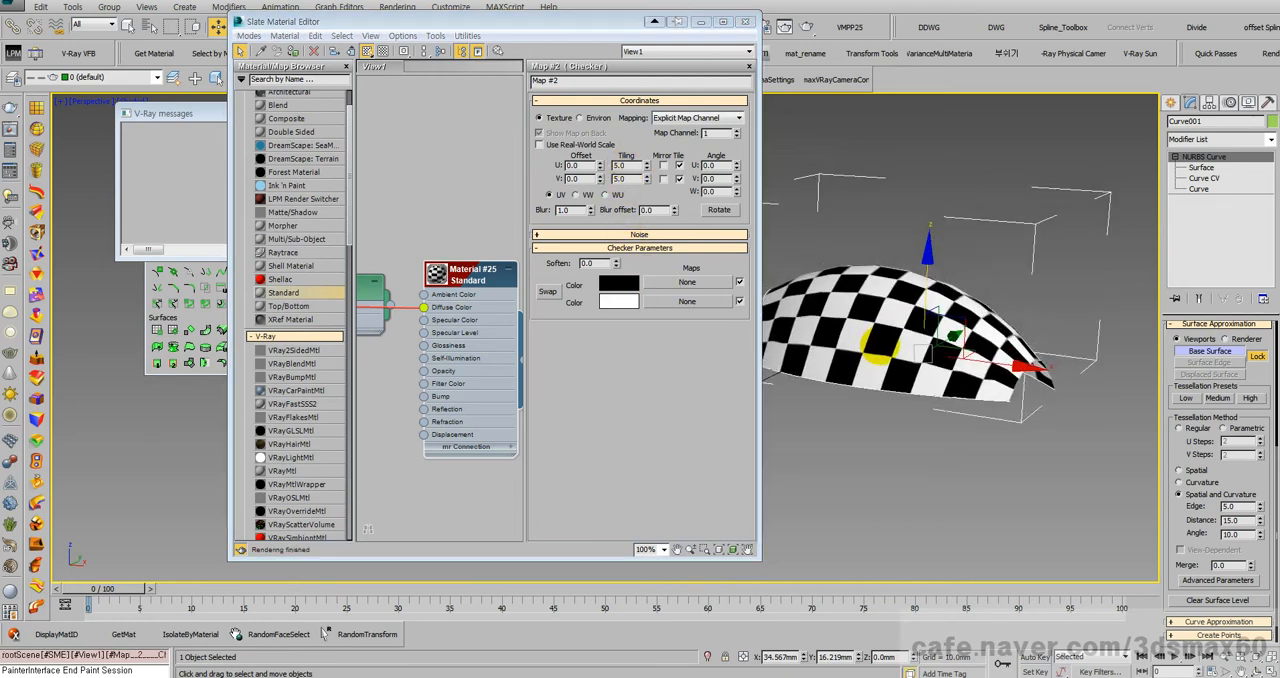
Step: Move the material editor aside and examine from several angles how the checker pattern follows the swept surface
middle_click_drag(880, 344, 880, 355)
key("ctrl+r")
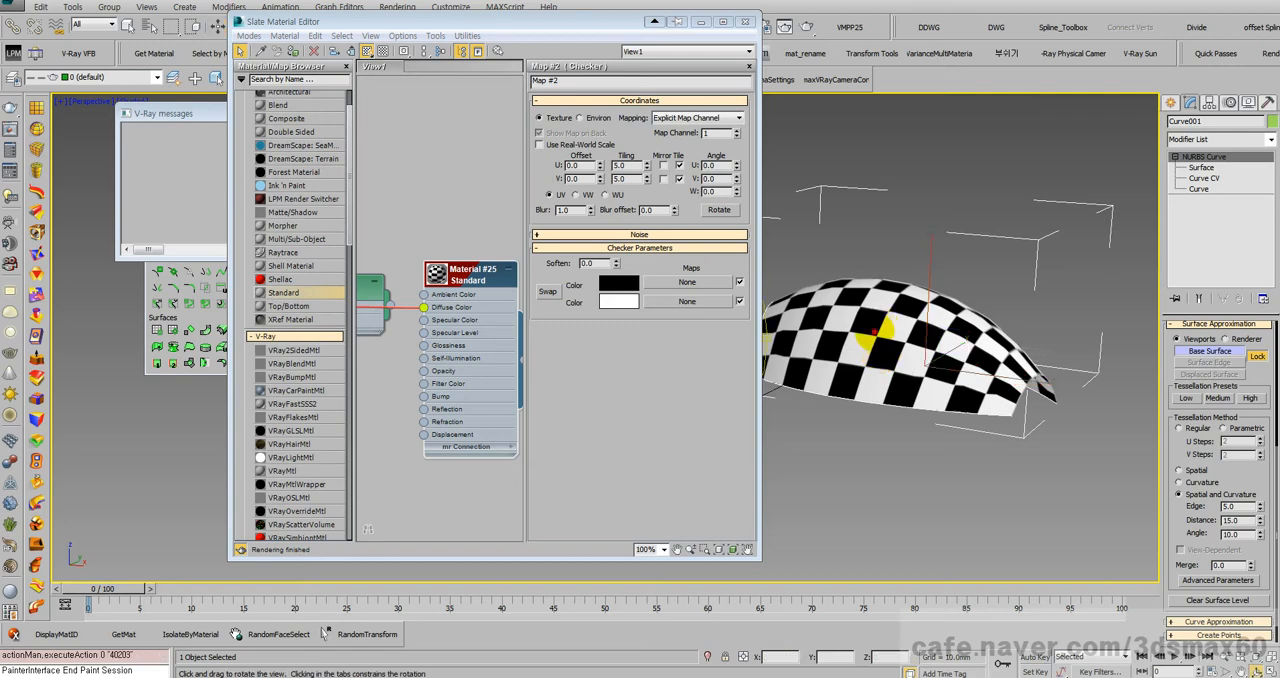
left_click_drag(877, 335, 770, 368)
right_click(770, 368)
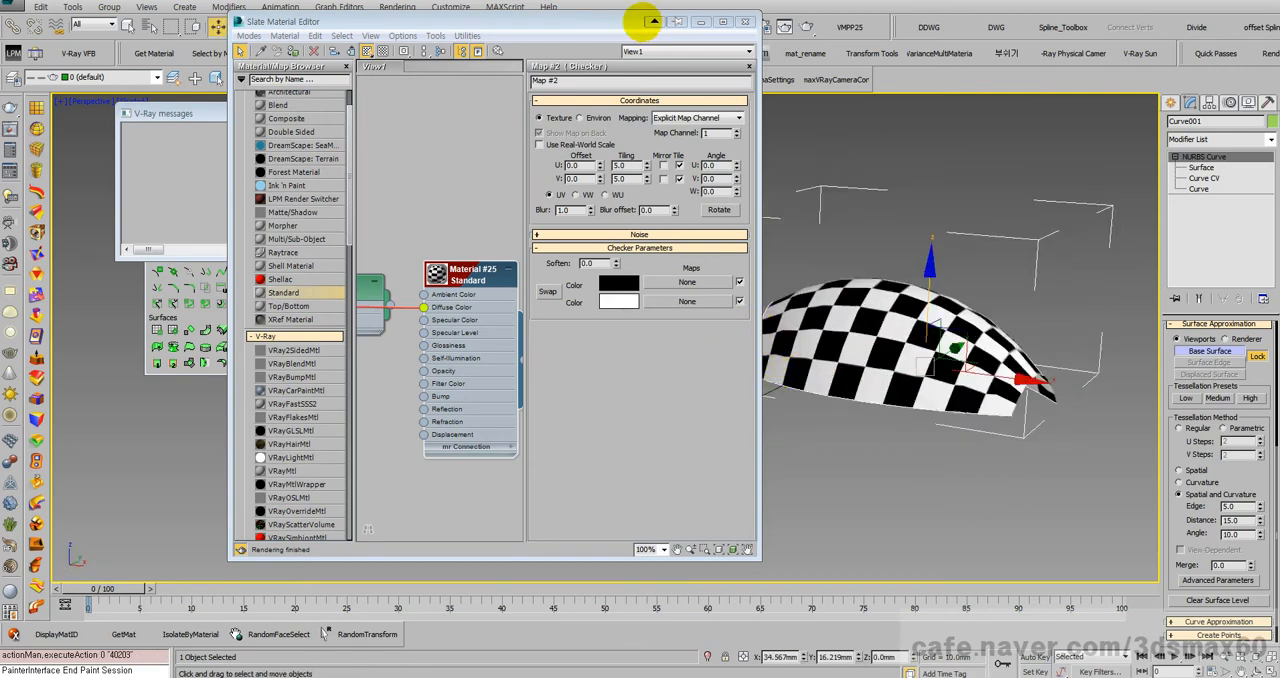
left_click_drag(642, 20, 434, 27)
right_click(860, 326)
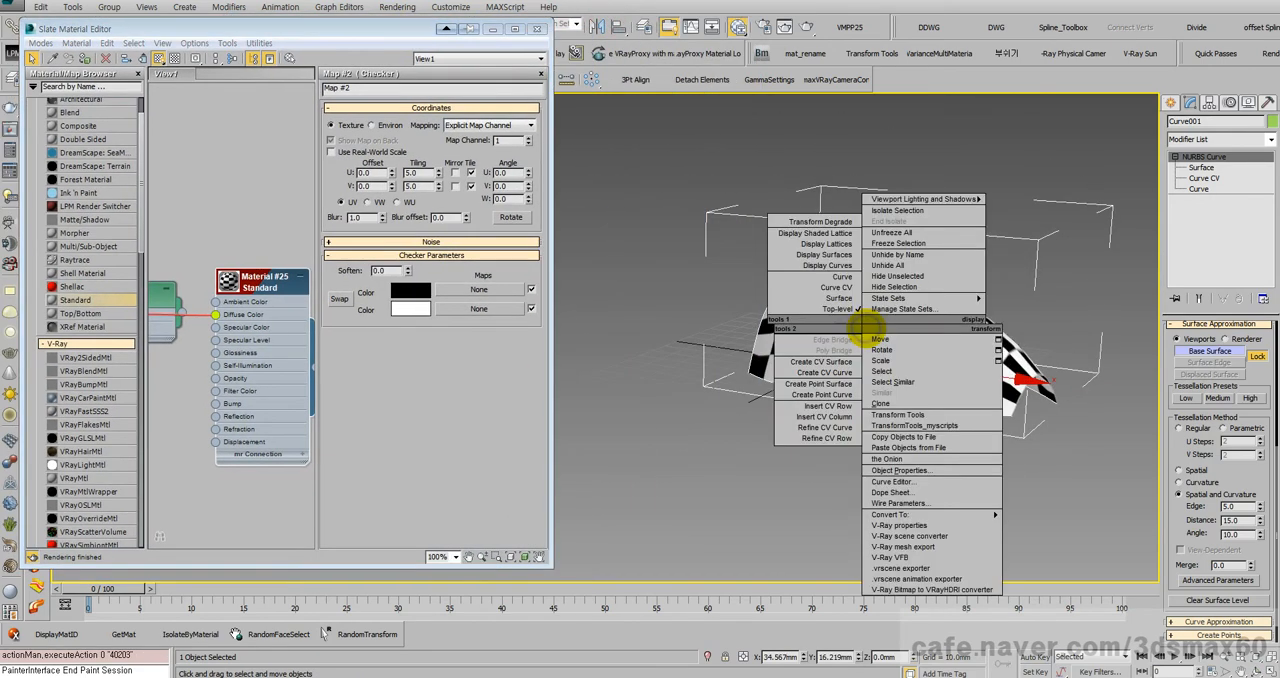
left_click(878, 338)
key("ctrl+r")
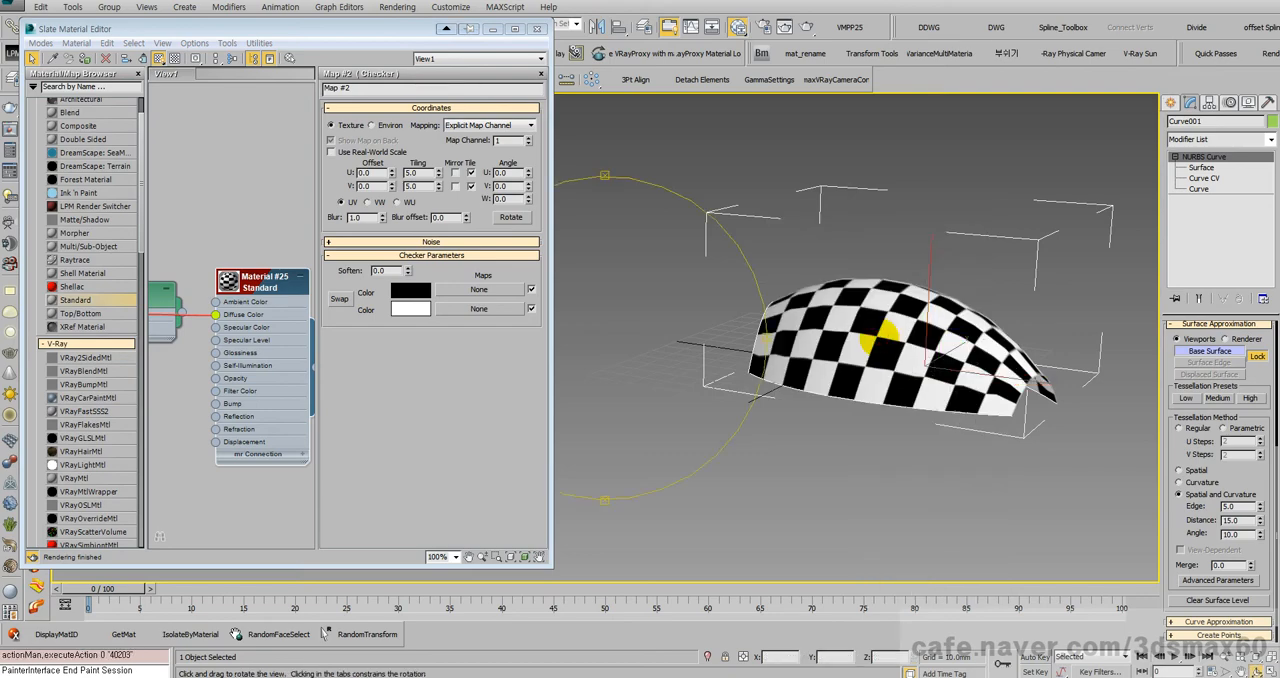
left_click_drag(877, 337, 600, 416)
left_click_drag(646, 377, 676, 334)
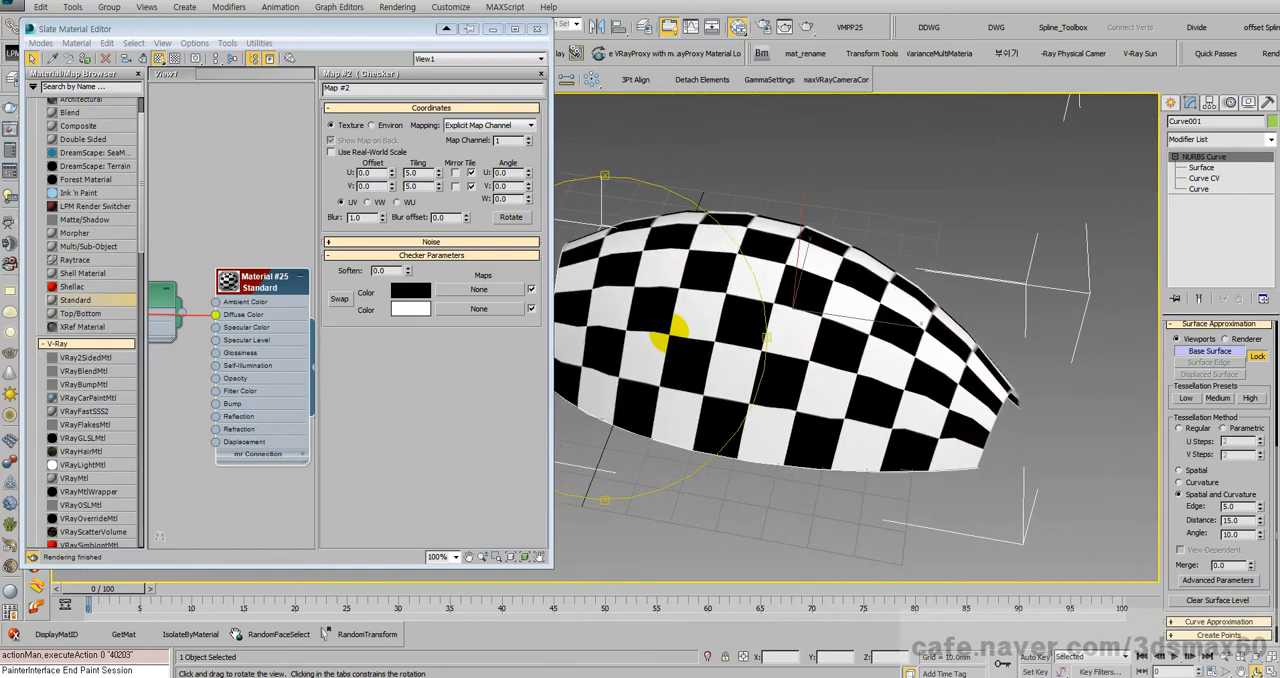
Step: Apply a UVW Map modifier to the NURBS surface
key("ctrl+z")
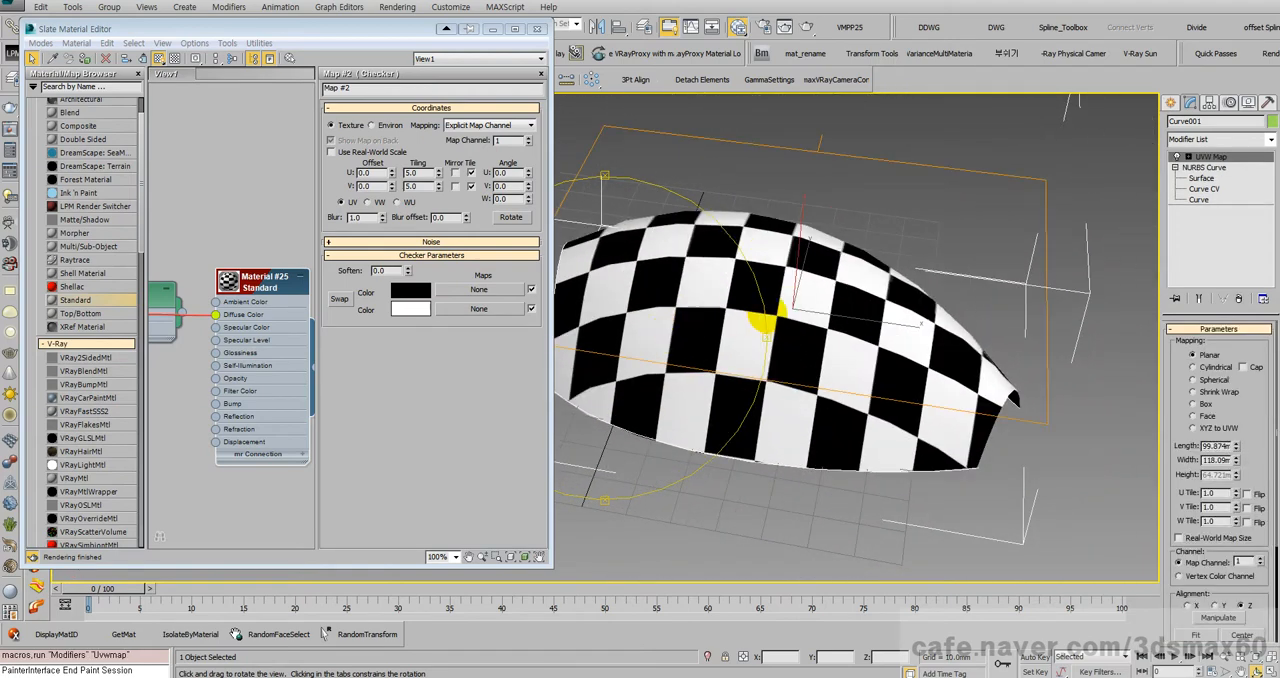
Step: Close the material editor, remove the UVW Map modifier and delete the checker-mapped NURBS surface
left_click_drag(730, 320, 715, 276)
left_click_drag(888, 383, 752, 366)
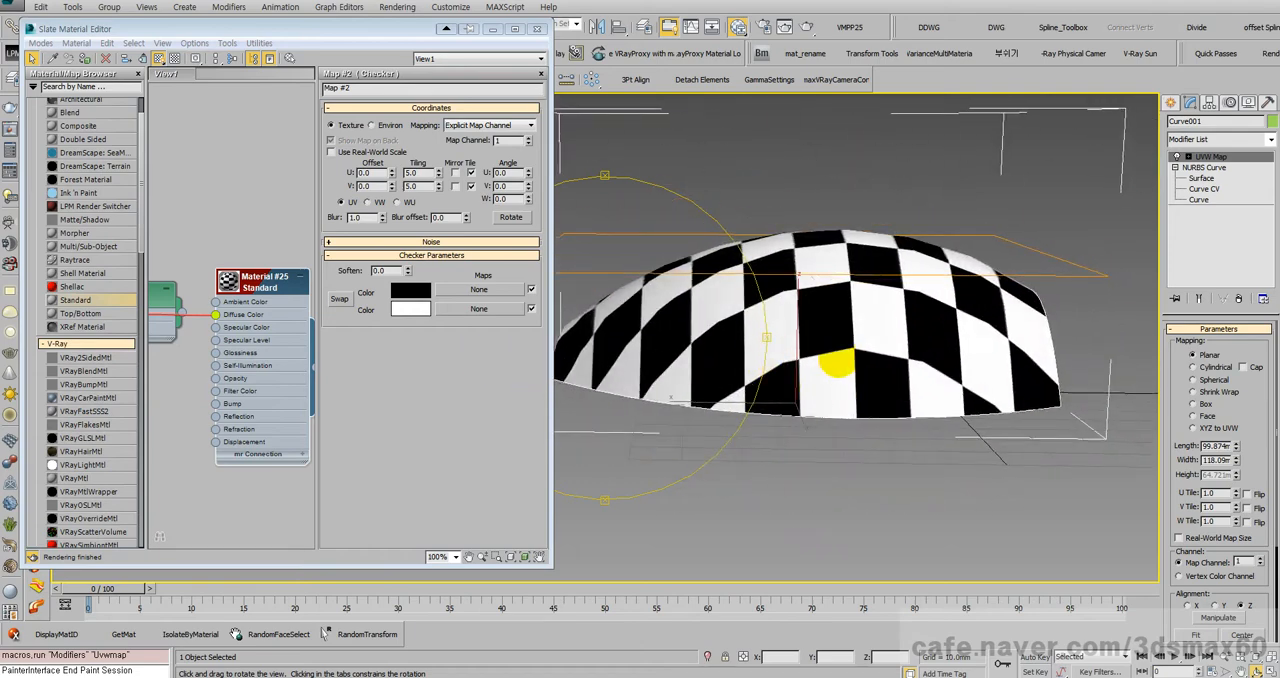
mouse_move(837, 362)
left_mouse_down()
mouse_move(775, 334)
mouse_move(851, 352)
left_mouse_up()
right_click(812, 357)
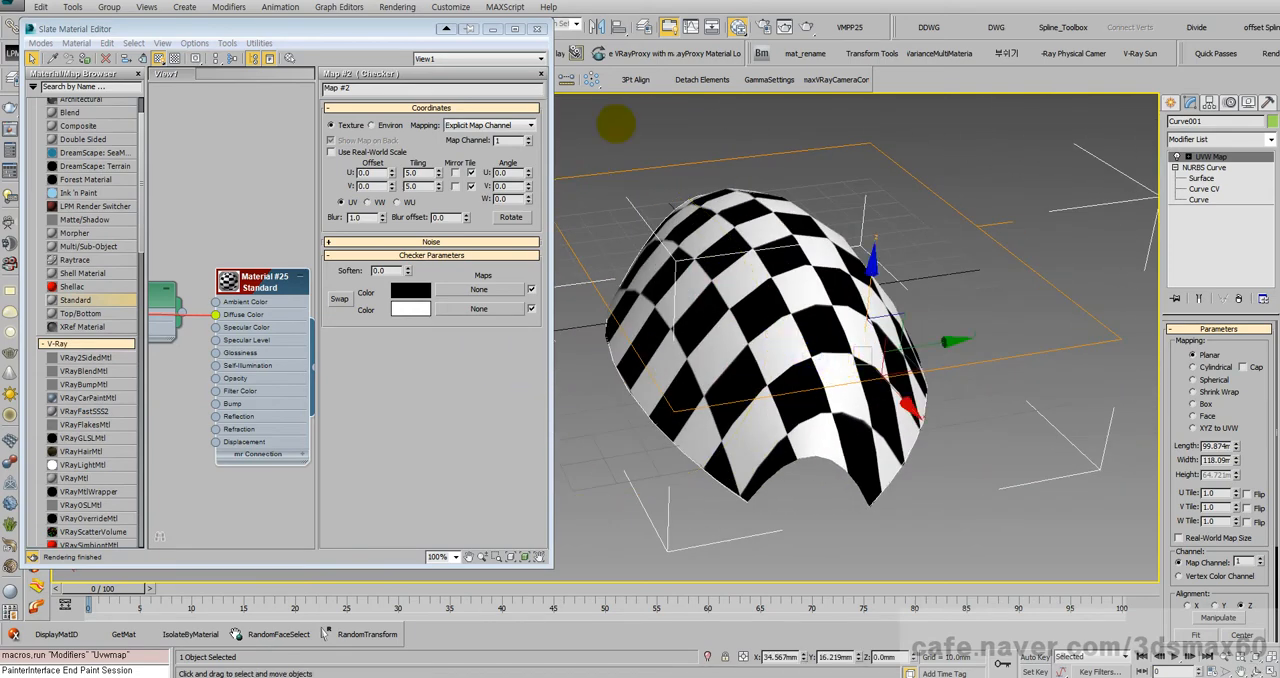
left_click(541, 30)
middle_click_drag(744, 269, 594, 264)
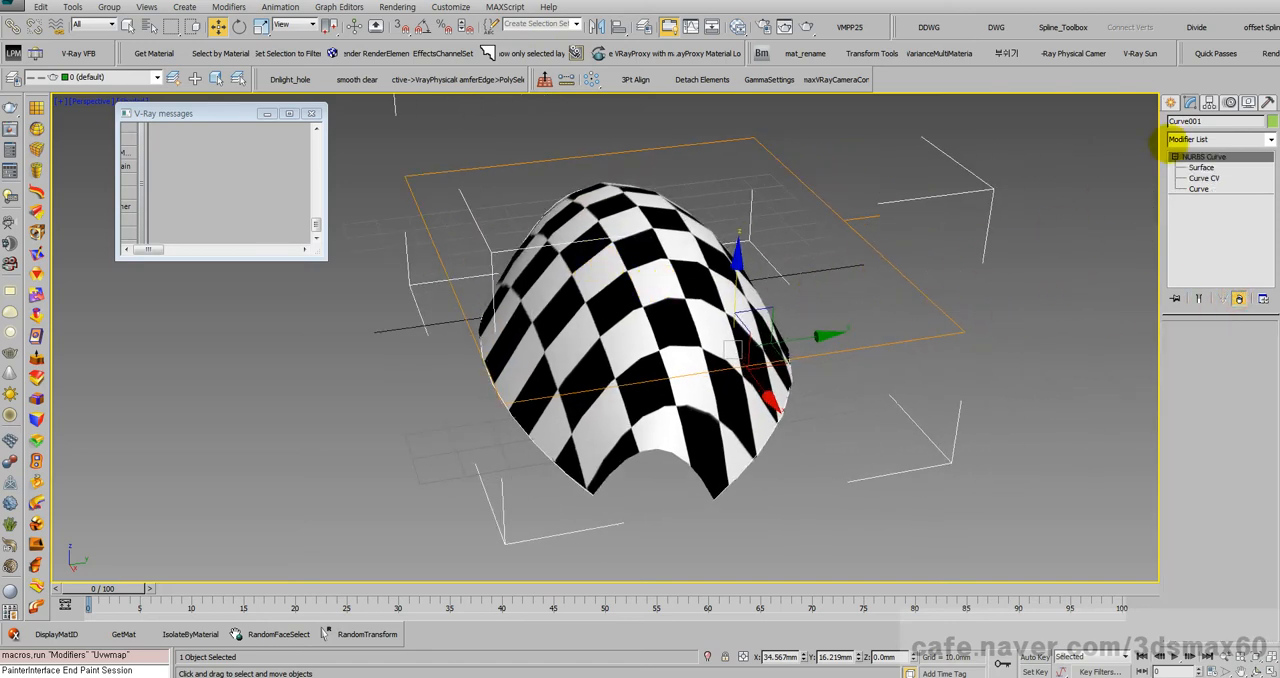
key("Delete")
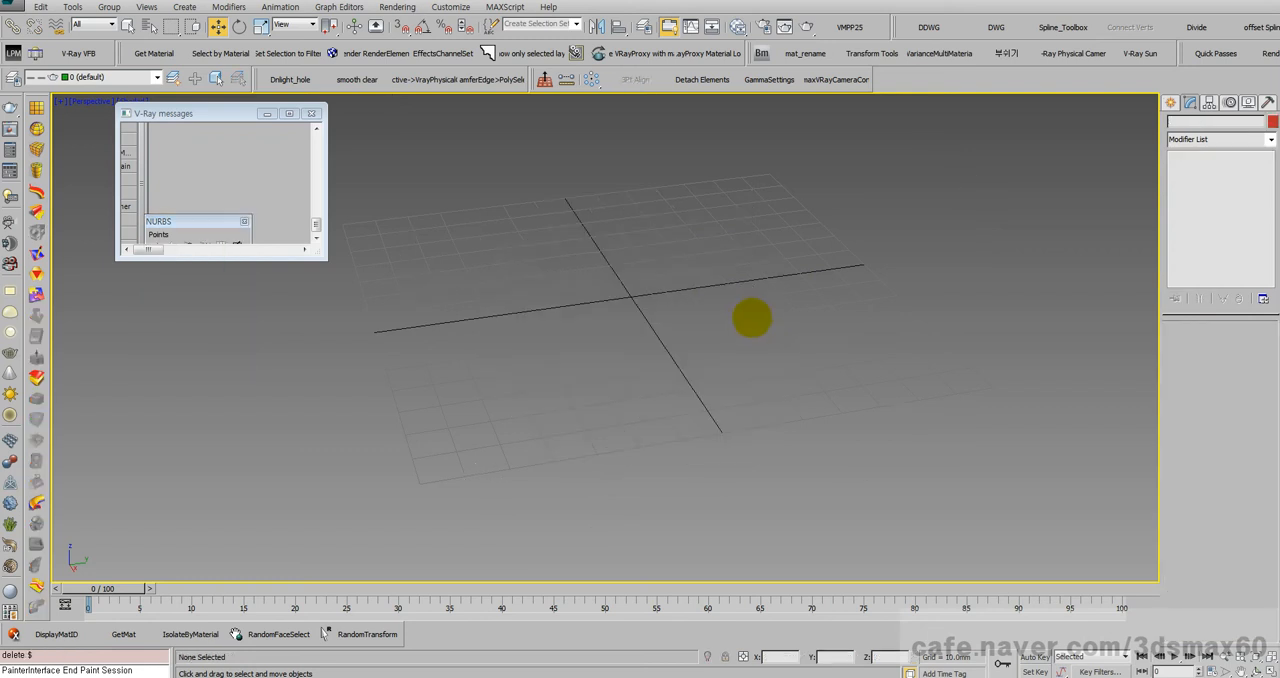
Step: Create a standard-primitive box on the grid and convert it to an Editable Poly
left_click(1172, 101)
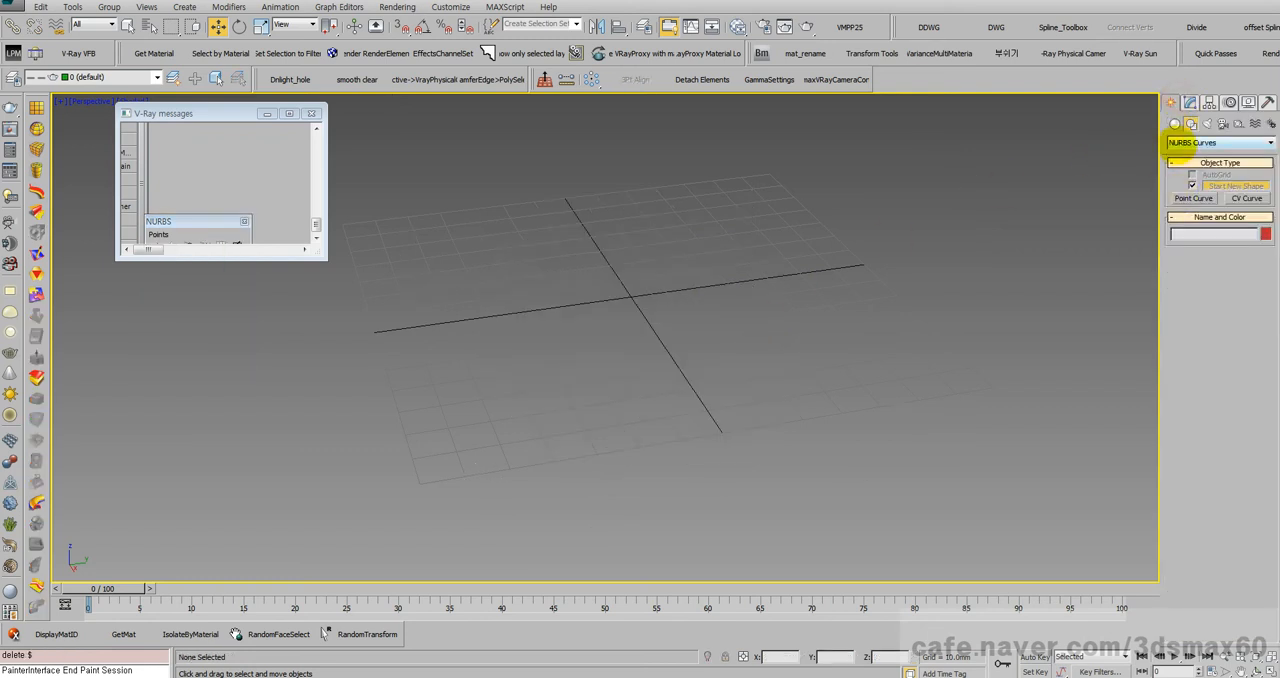
left_click(1175, 123)
left_click(1194, 187)
left_click_drag(610, 248, 565, 450)
left_click(549, 323)
key("alt+p")
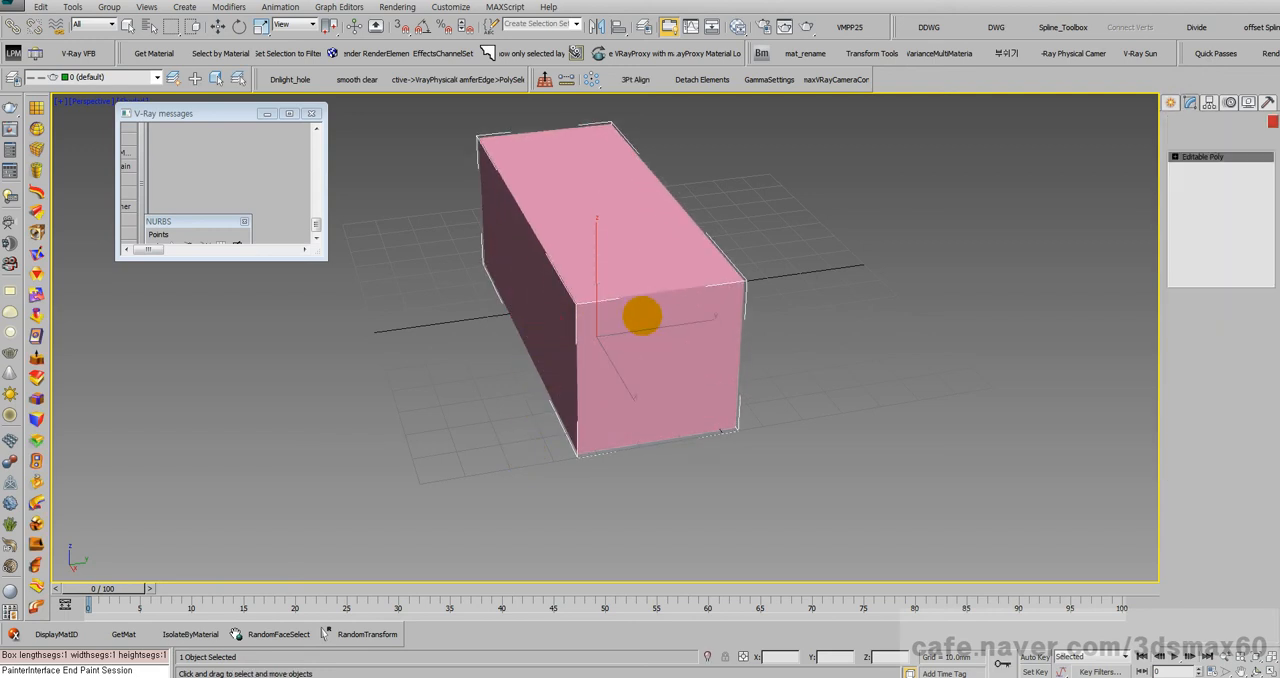
Step: Extrude the box's front end polygon outward, and extrude the top polygon of the added section upward
key("4")
left_click(640, 320)
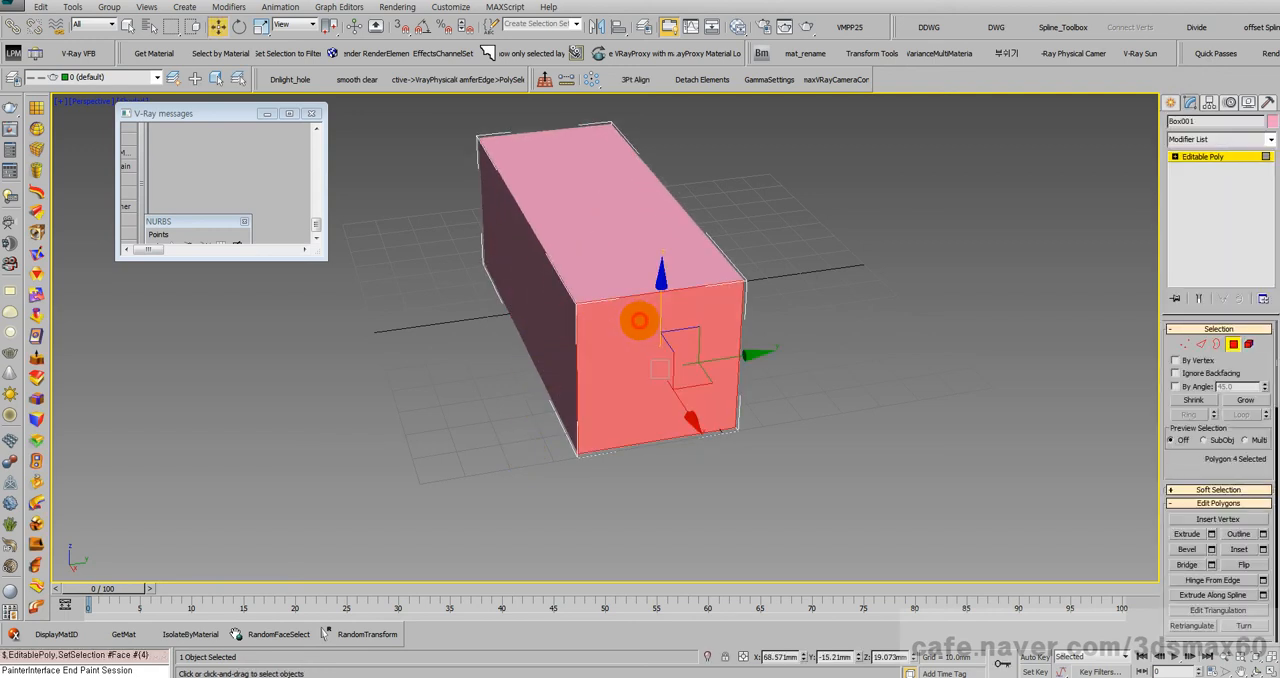
key("shift+e")
left_click_drag(653, 324, 630, 184)
left_click(677, 277)
left_click_drag(677, 277, 618, 226)
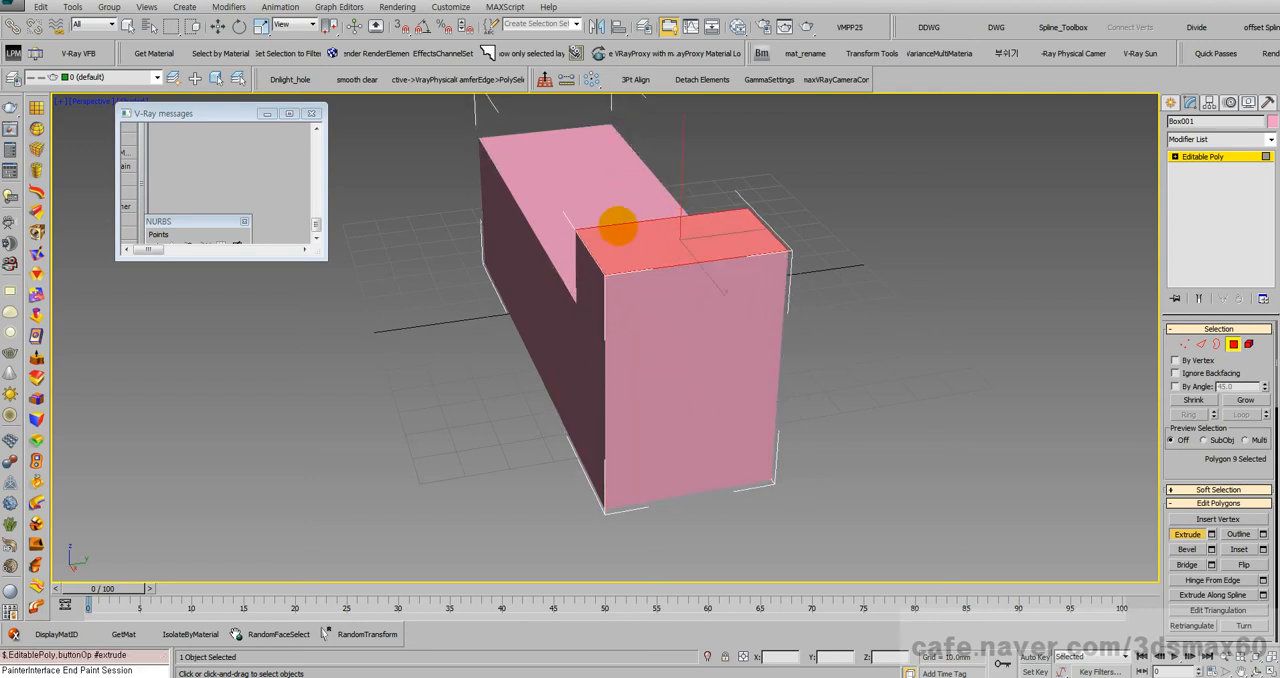
Step: Move the main block's long side polygon outward by about 40 mm along the negative Y axis
left_click_drag(520, 256, 10, 262)
key("w")
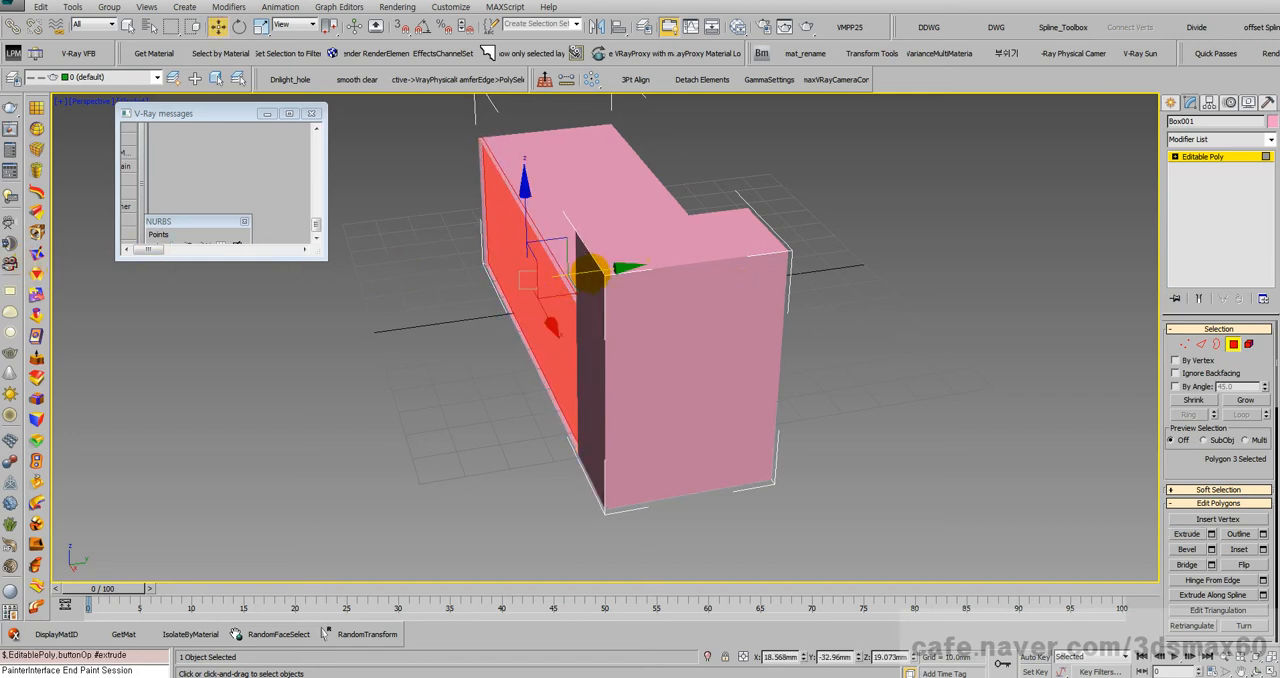
left_click_drag(590, 270, 429, 280)
middle_click_drag(517, 277, 667, 315, "alt")
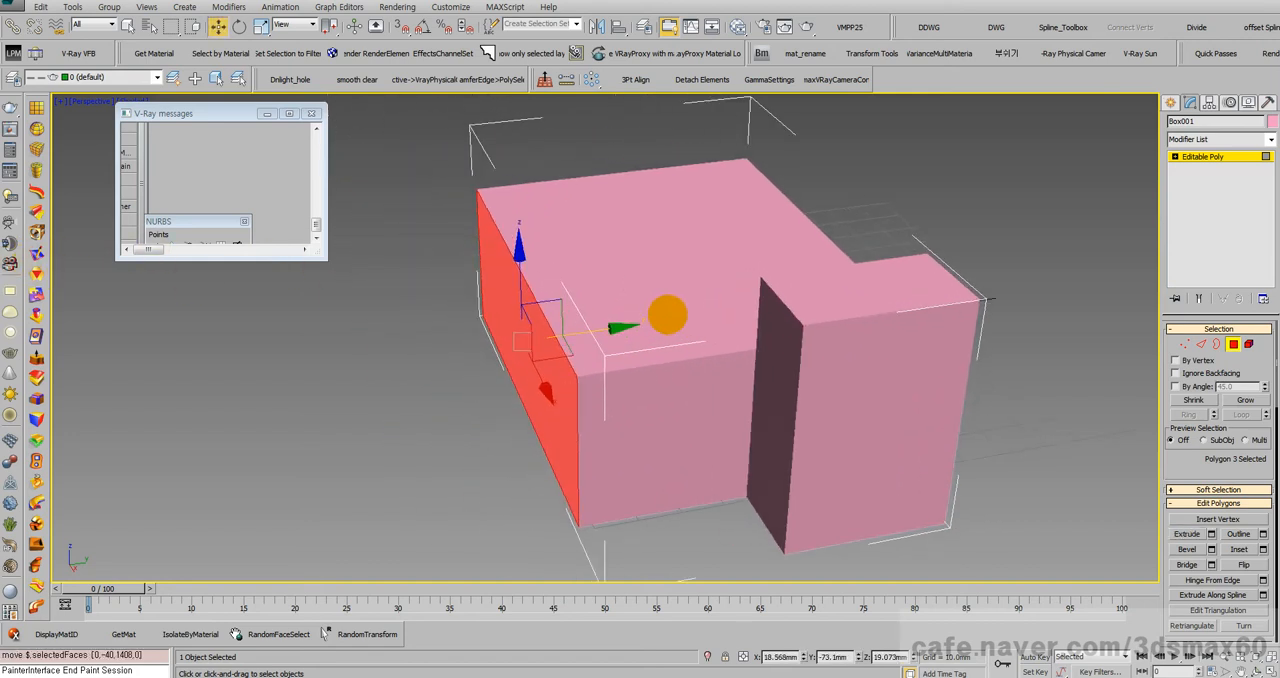
Step: Examine the polygon model in wireframe and shaded display from several angles, leaving polygon sub-object level
key("F3")
key("ctrl+r")
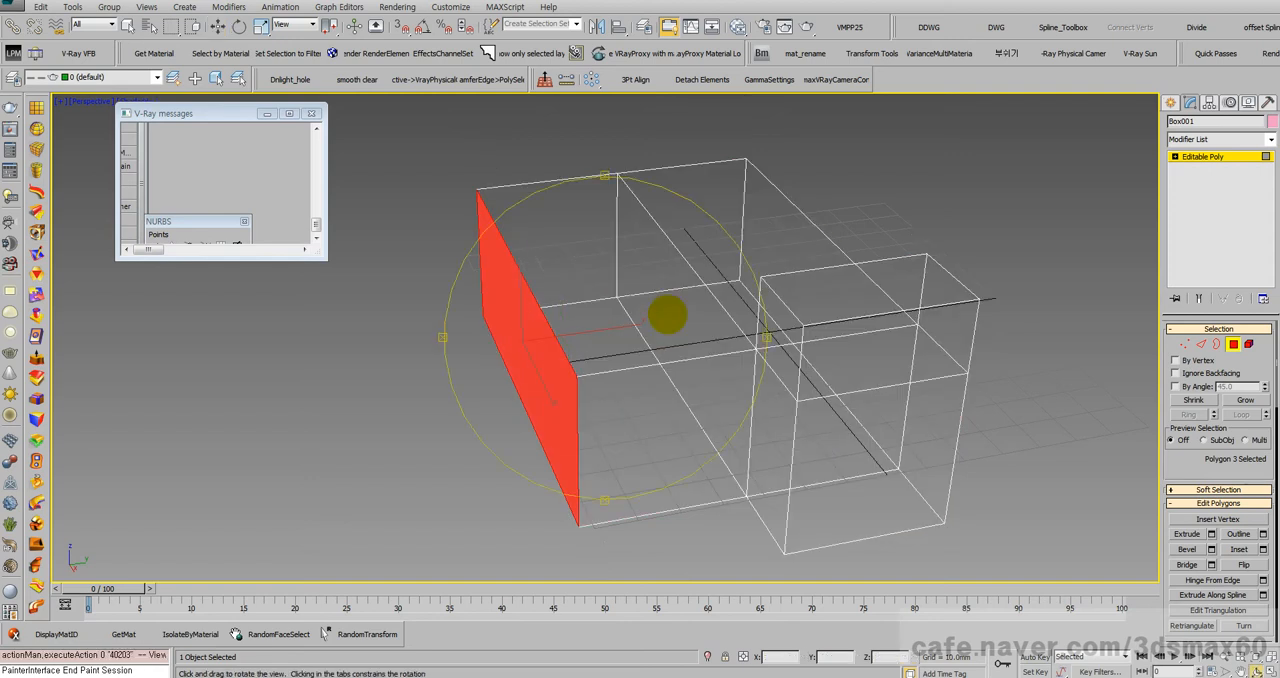
left_click_drag(651, 354, 718, 345)
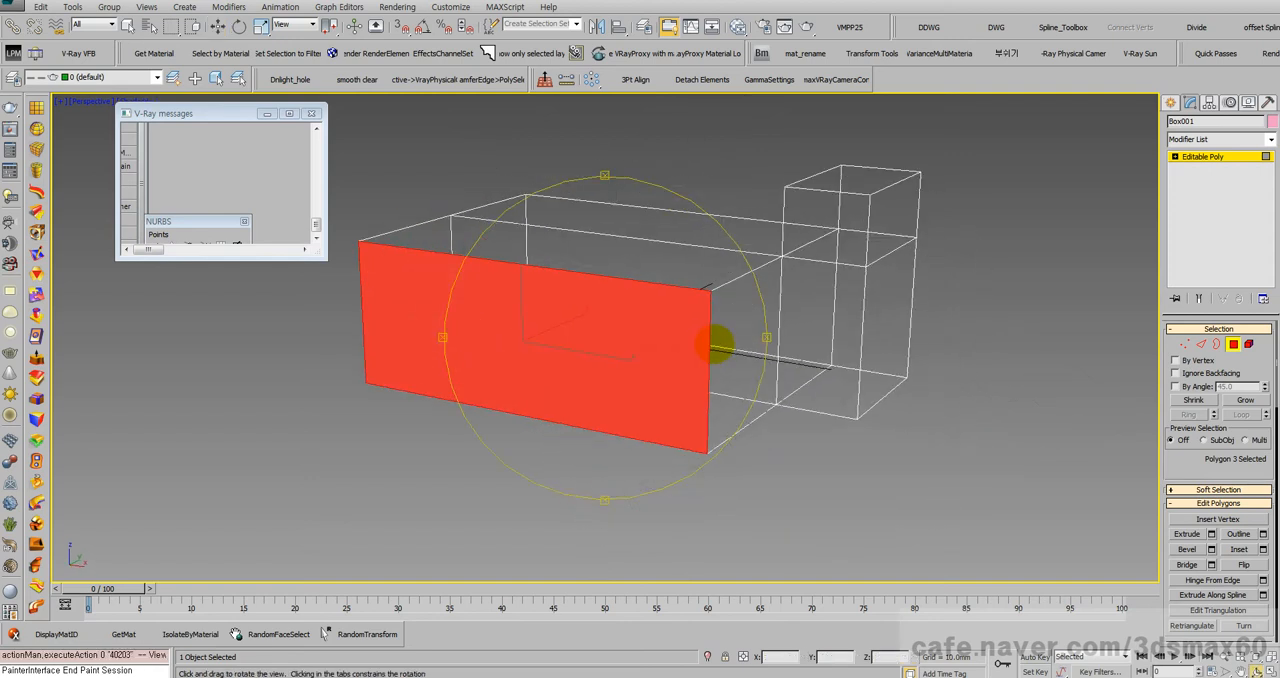
key("F3")
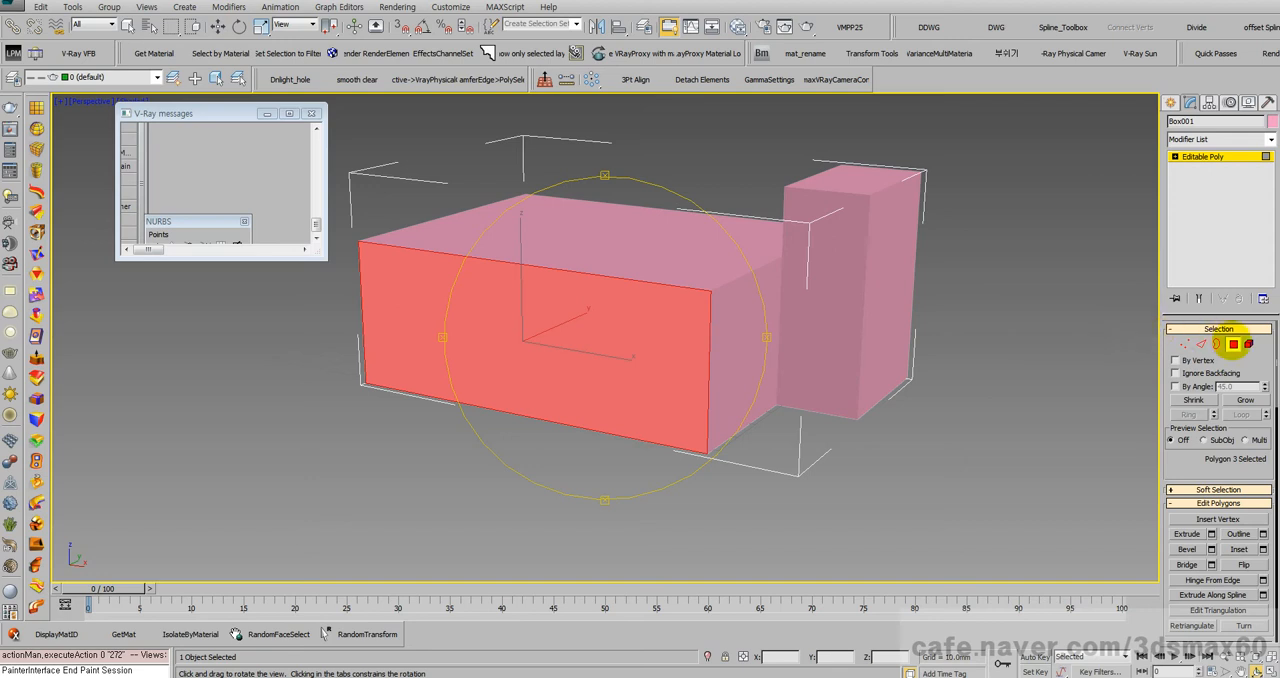
left_click(1233, 344)
key("w")
middle_click_drag(684, 300, 702, 324)
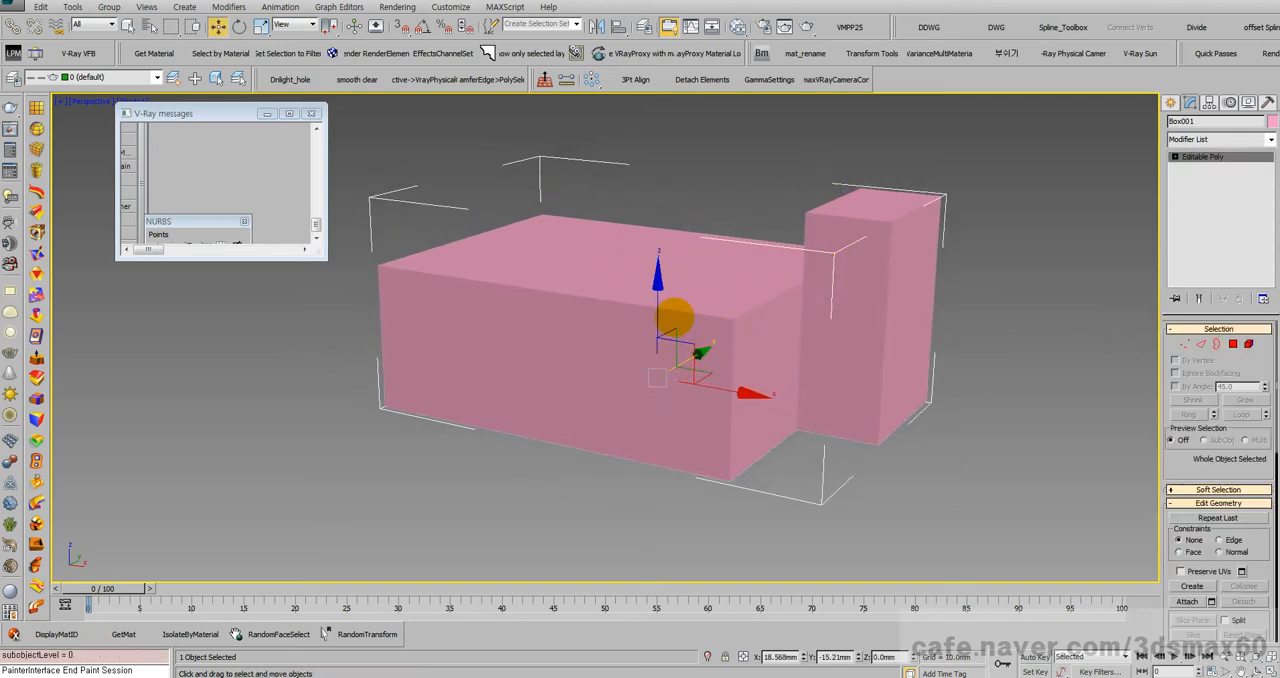
middle_click_drag(793, 292, 860, 266)
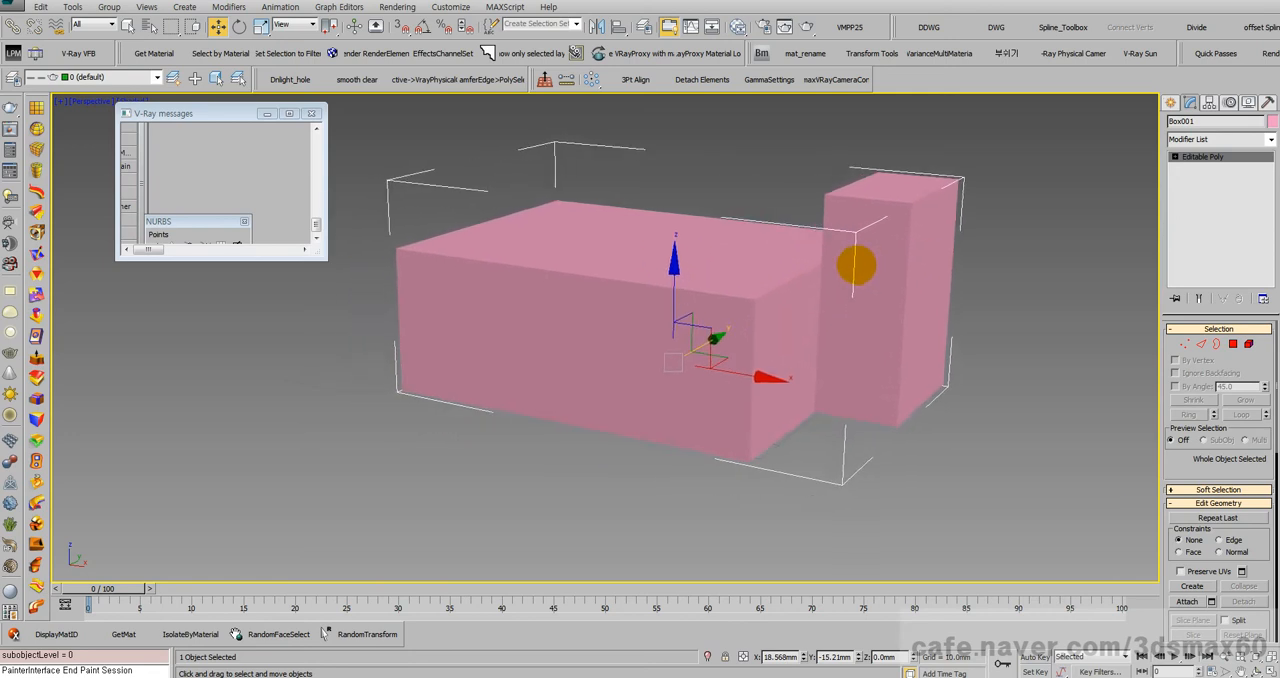
scroll(845, 256, "down", 5)
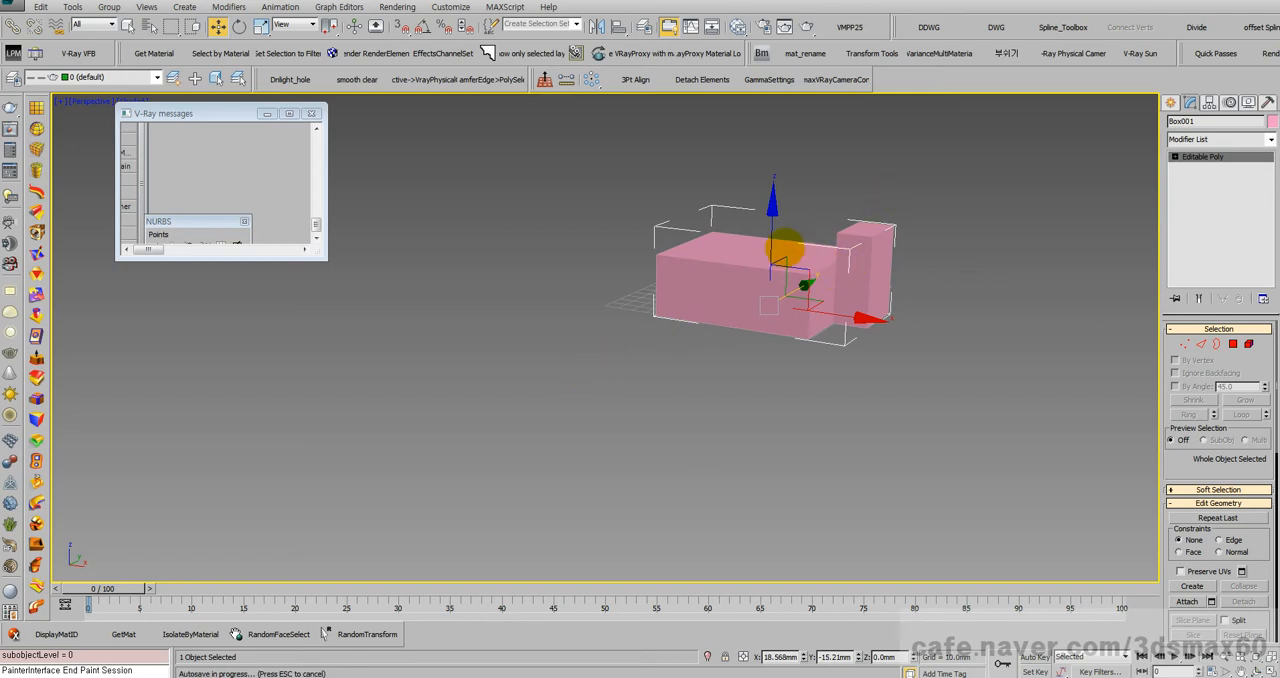
scroll(800, 255, "up", 3)
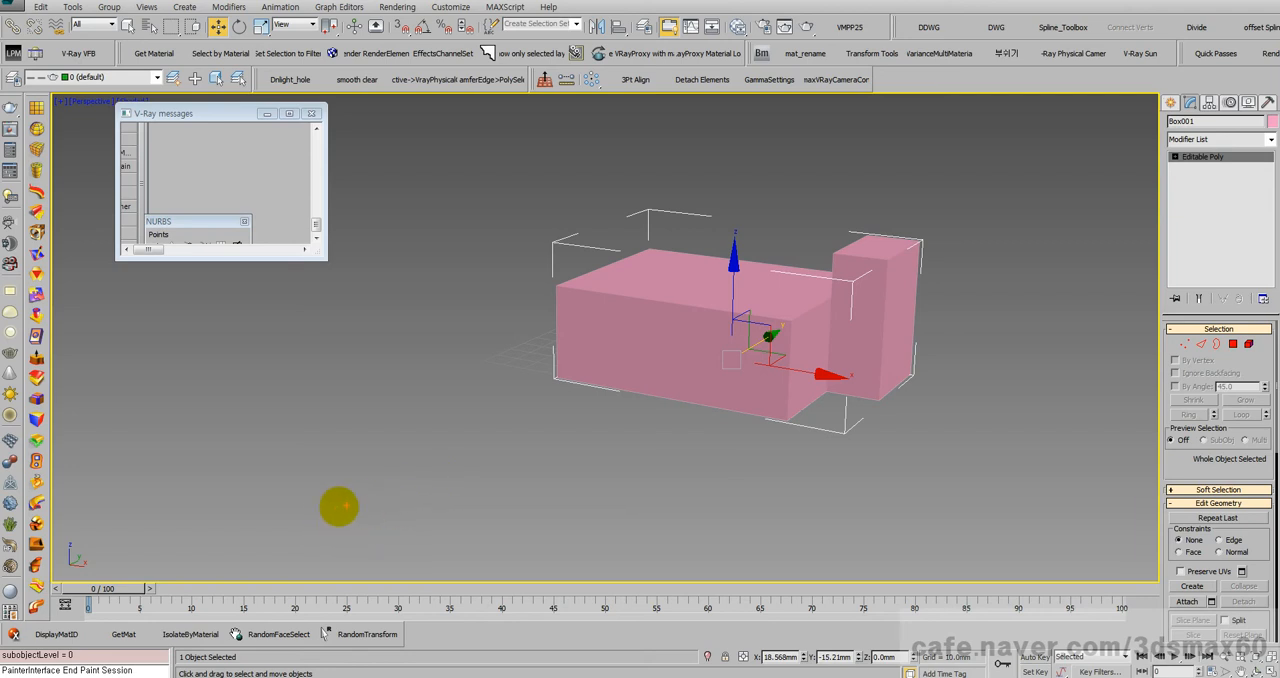
mouse_move(285, 530)
left_mouse_down()
mouse_move(517, 366)
mouse_move(495, 351)
left_mouse_up()
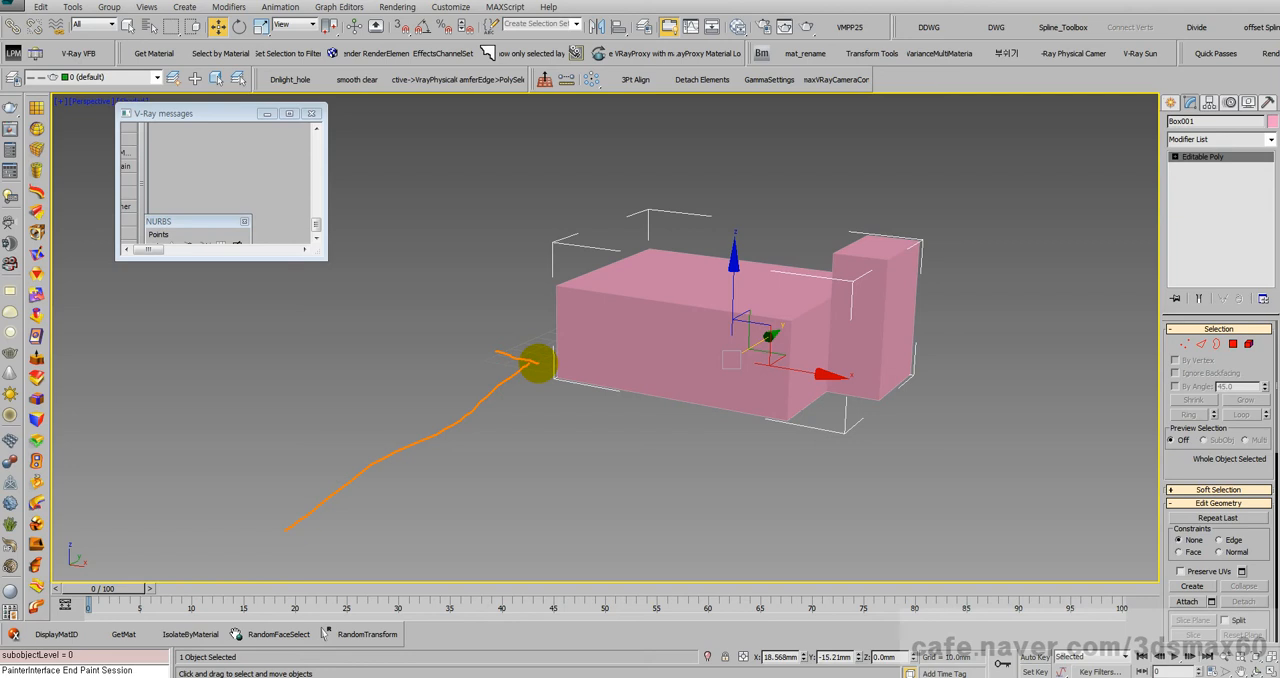
left_click_drag(537, 364, 527, 397)
left_click(682, 285)
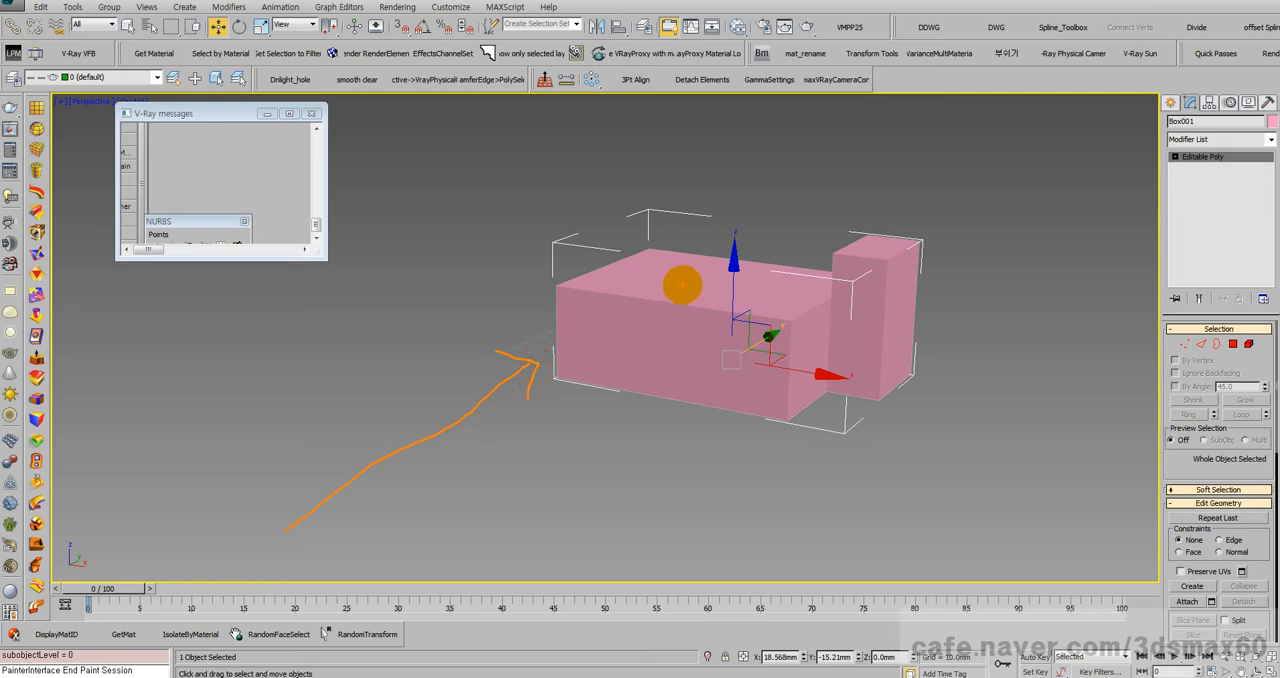
left_click_drag(683, 124, 667, 245)
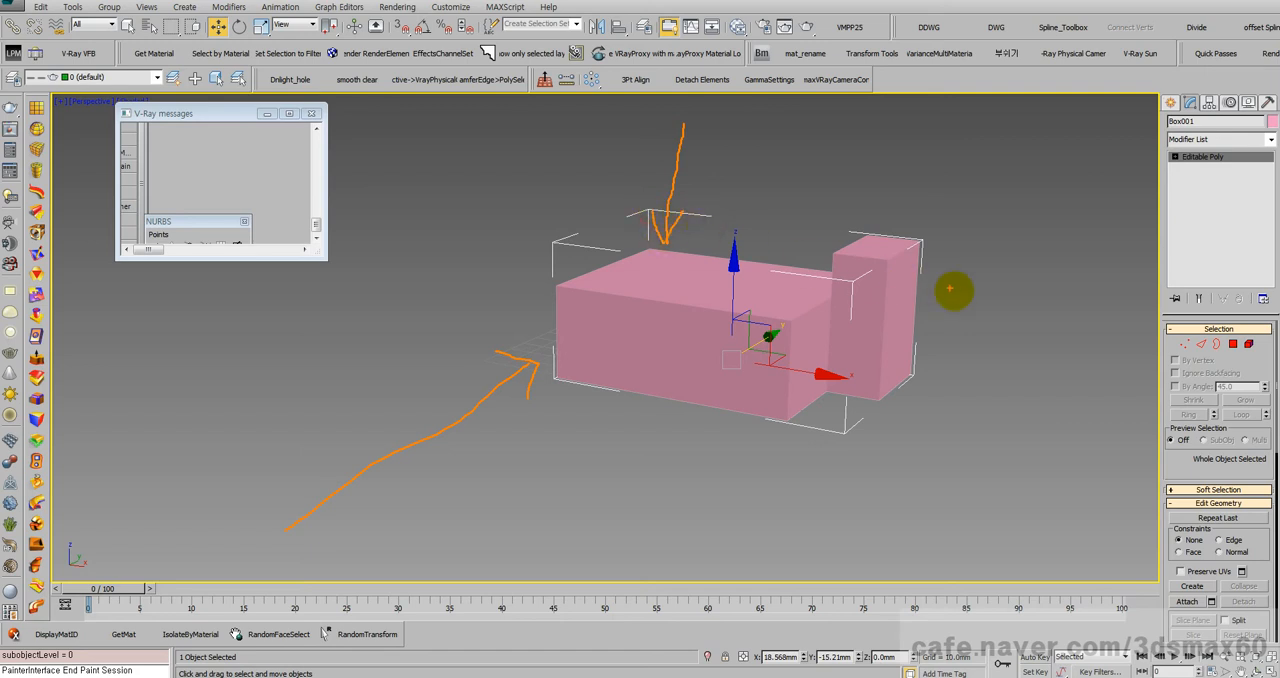
mouse_move(1088, 403)
left_mouse_down()
mouse_move(909, 386)
mouse_move(946, 417)
left_mouse_up()
key("Escape")
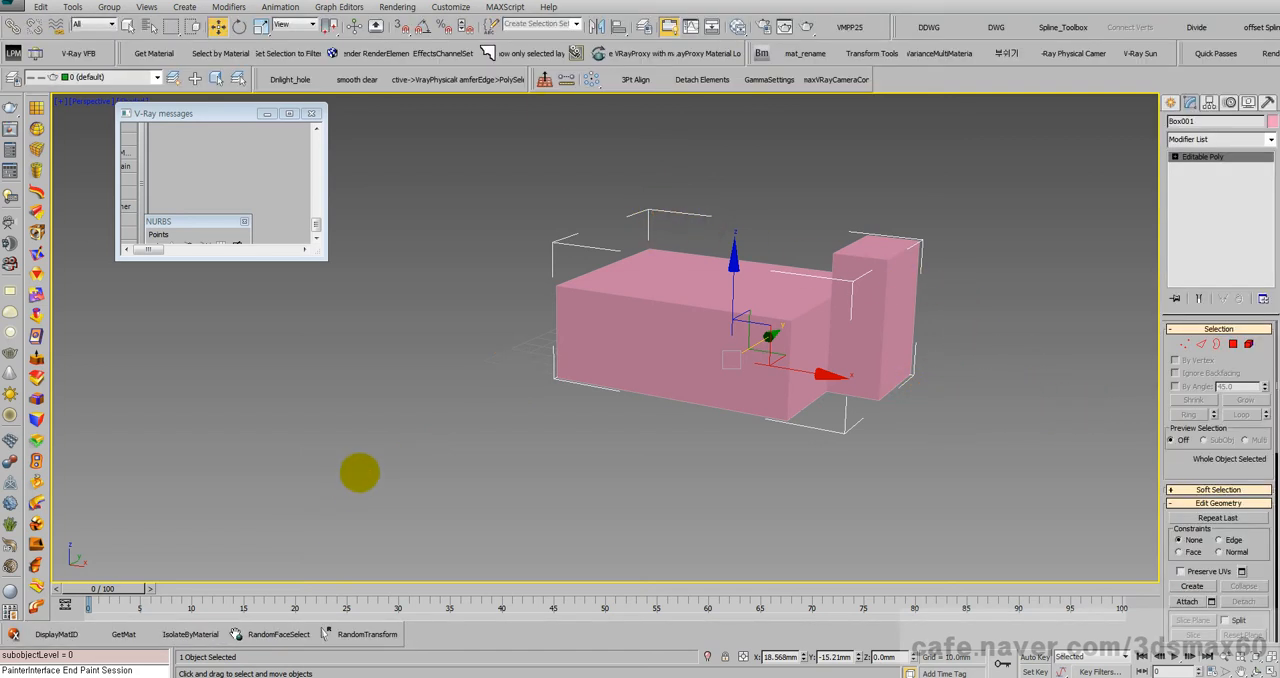
Step: Apply a UVW Map modifier to the extruded box model
left_click(1270, 140)
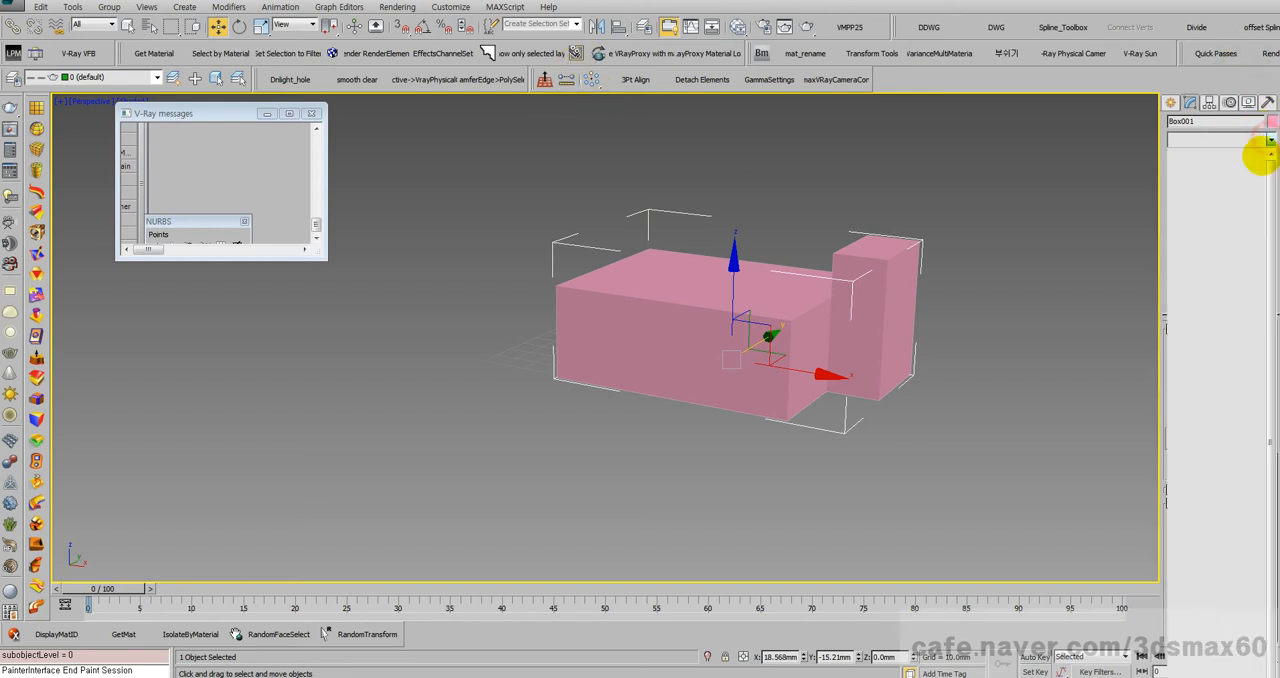
left_click(925, 235)
key("u")
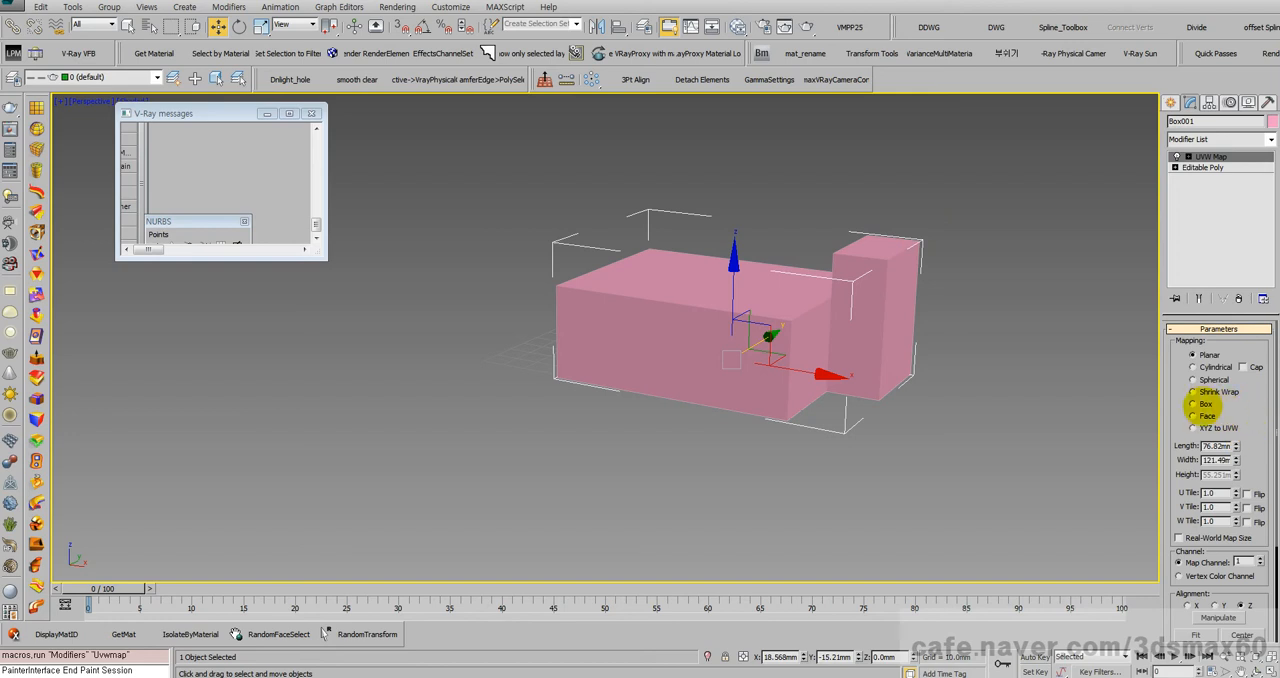
Step: Compare the Box, Cylindrical, Spherical and Shrink Wrap mapping types on the model and set the mapping back to Planar
left_click(1192, 403)
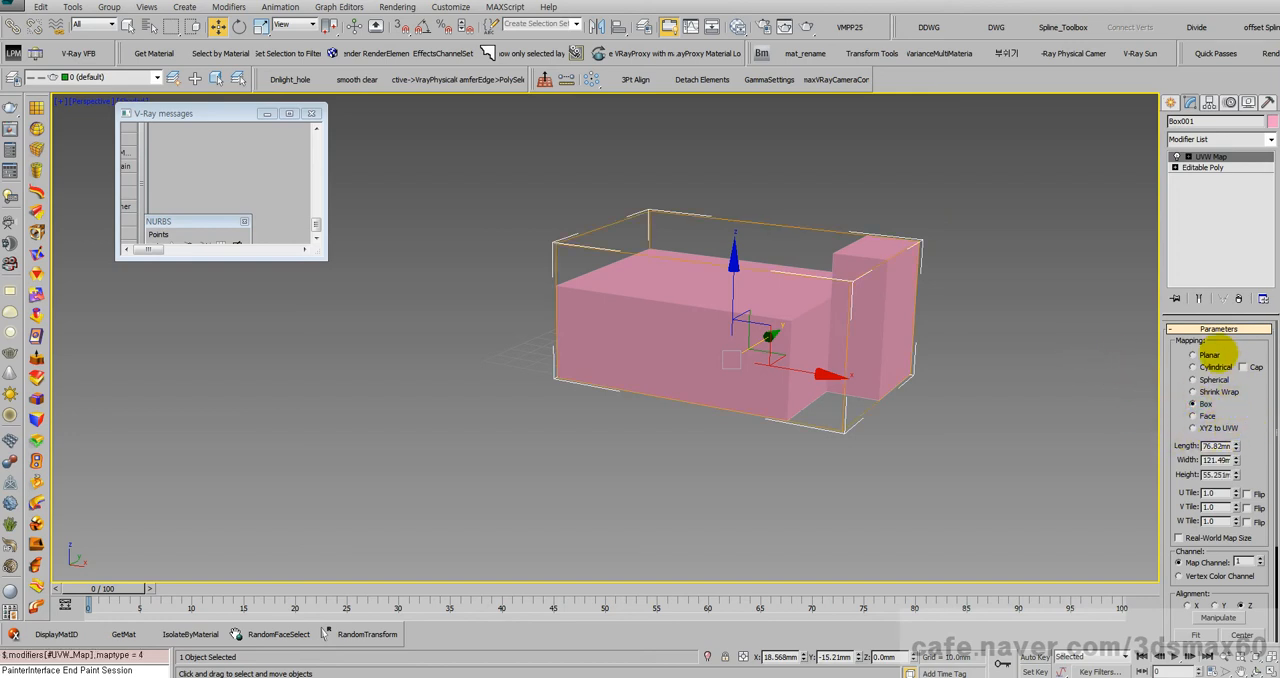
left_click(1200, 367)
left_click(1200, 379)
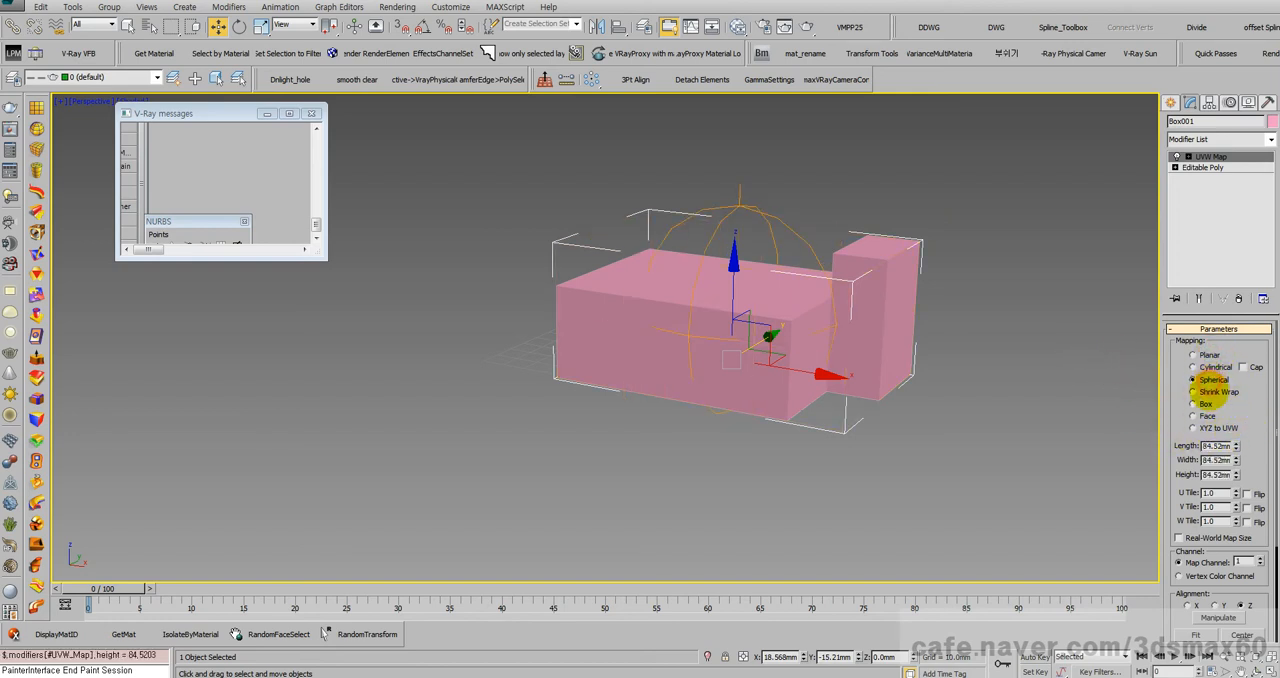
left_click(1200, 391)
left_click(1200, 403)
left_click(1192, 355)
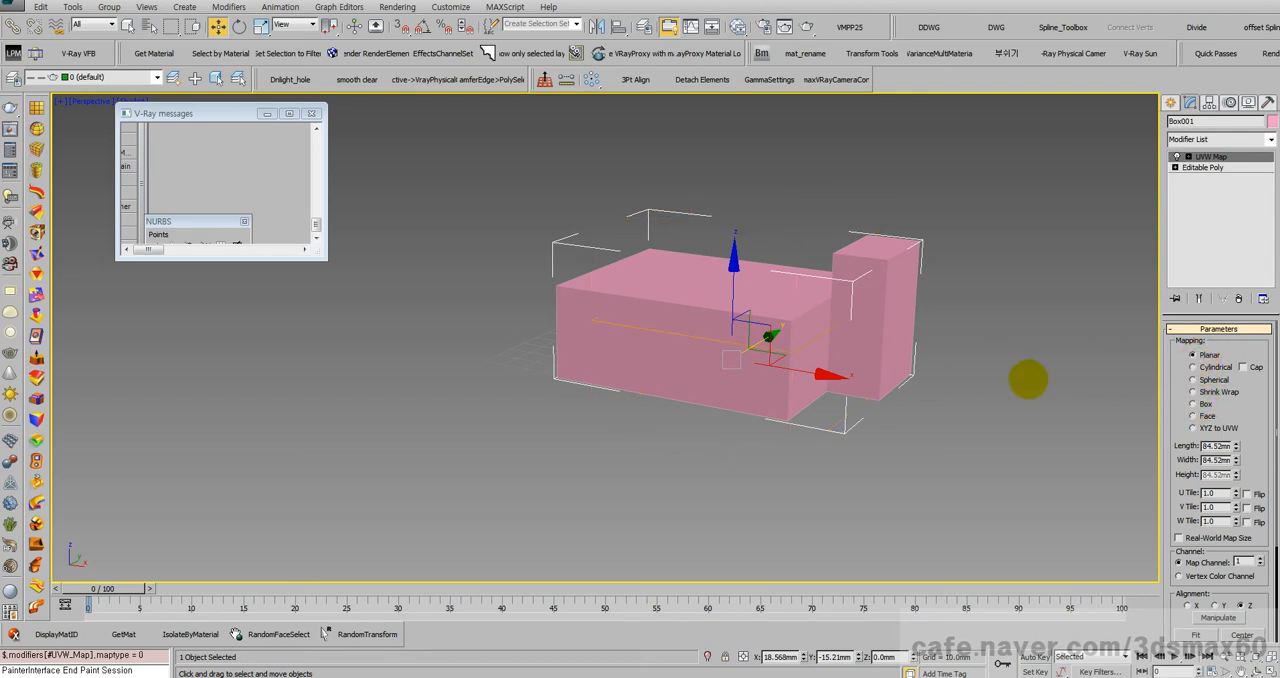
Step: Raise the UVW Map's planar gizmo above the model along Z and assign the checker-mapped Standard material to the model
left_click_drag(734, 294, 729, 266)
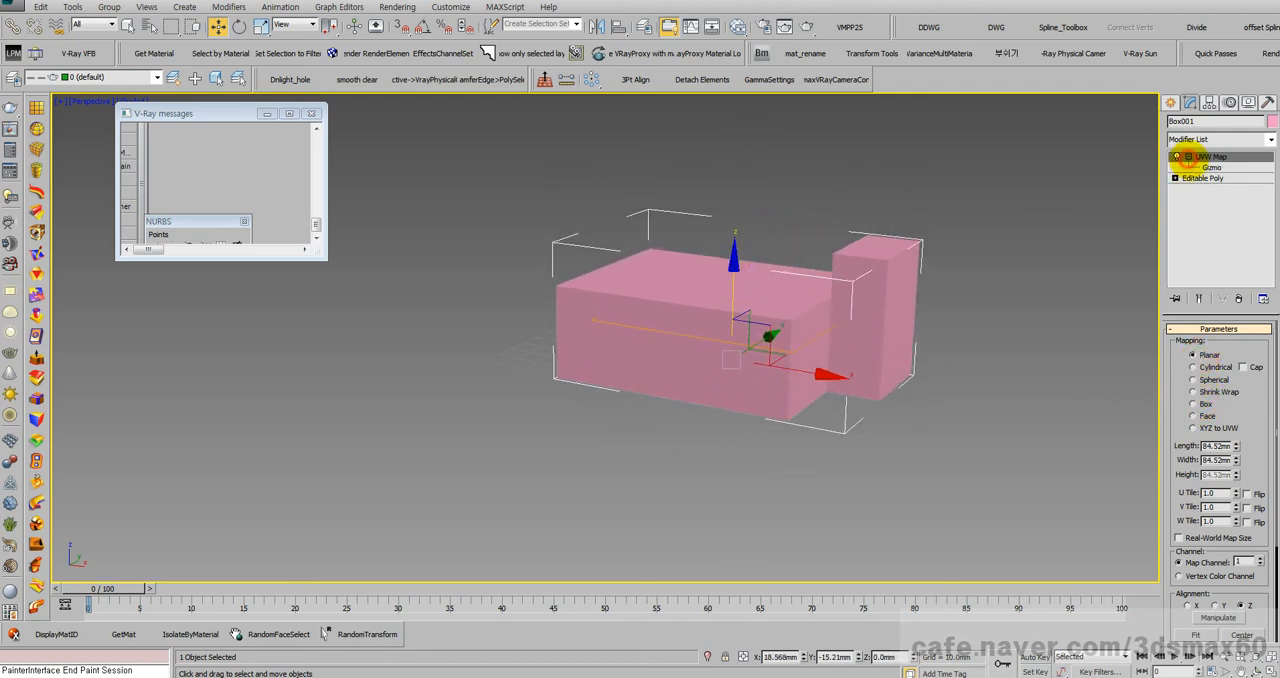
left_click(1211, 167)
left_click_drag(737, 232, 727, 130)
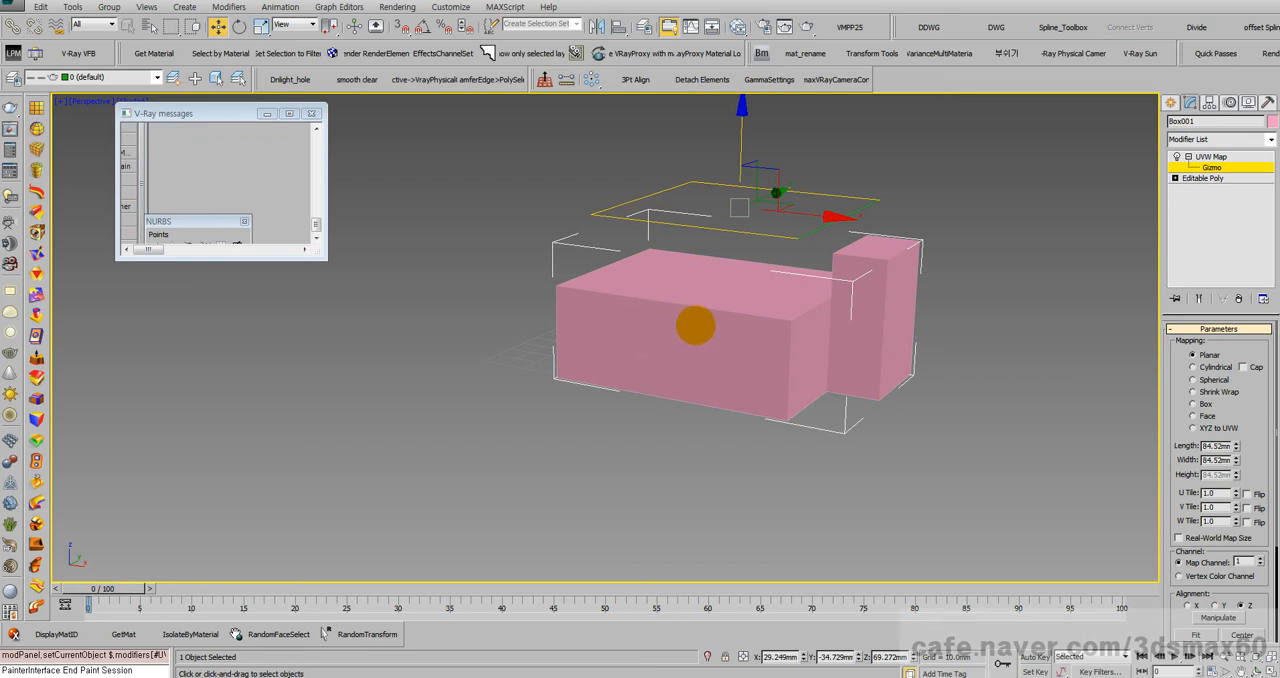
key("m")
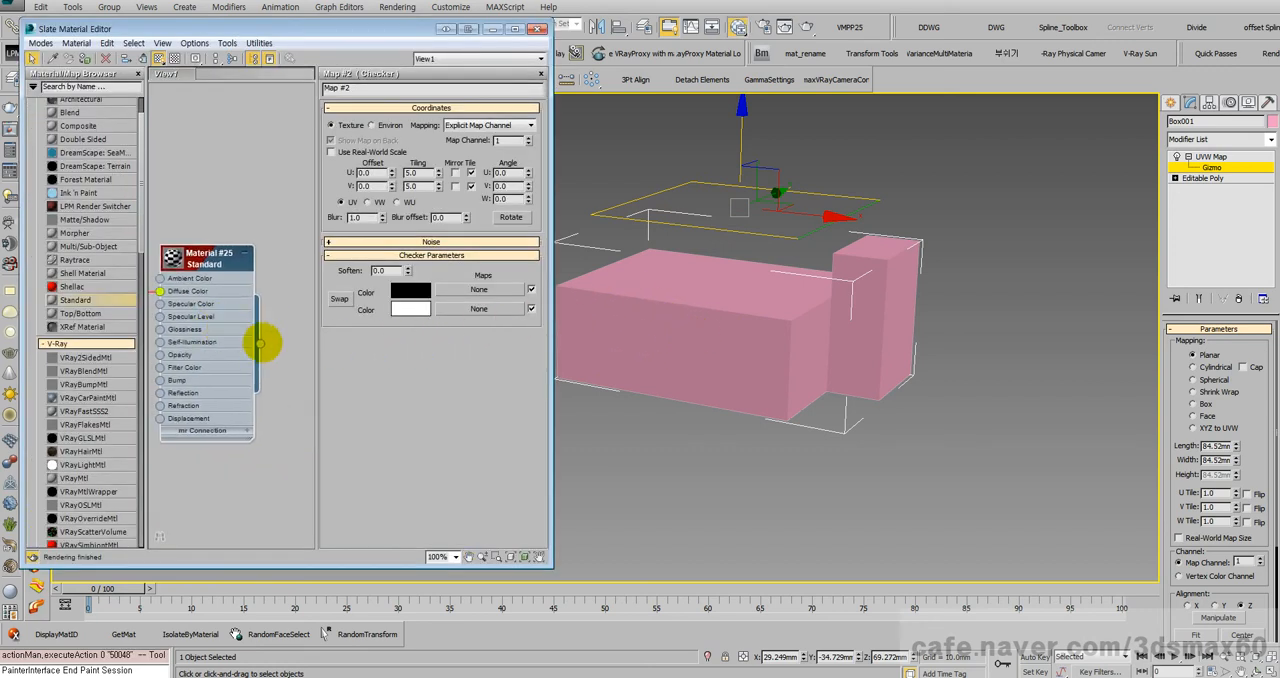
left_click_drag(259, 343, 703, 322)
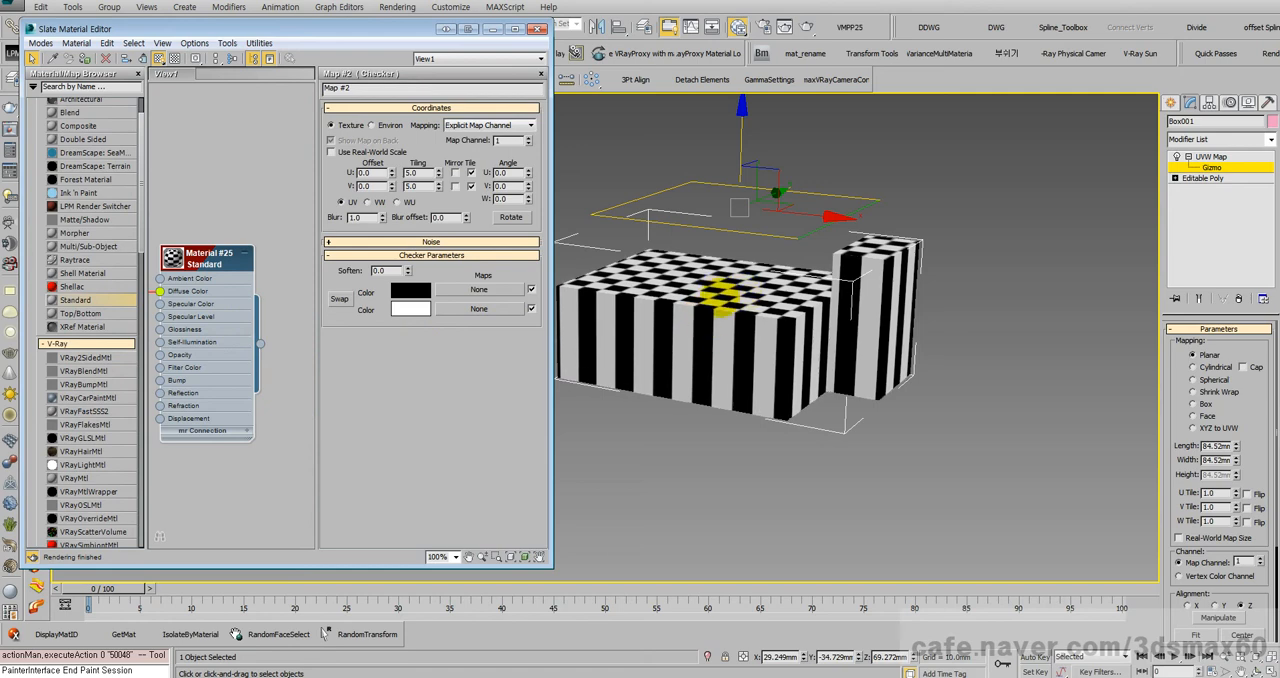
Step: Try rotating the planar mapping gizmo to change the direction of the checker projection
right_click(757, 206)
left_click(771, 225)
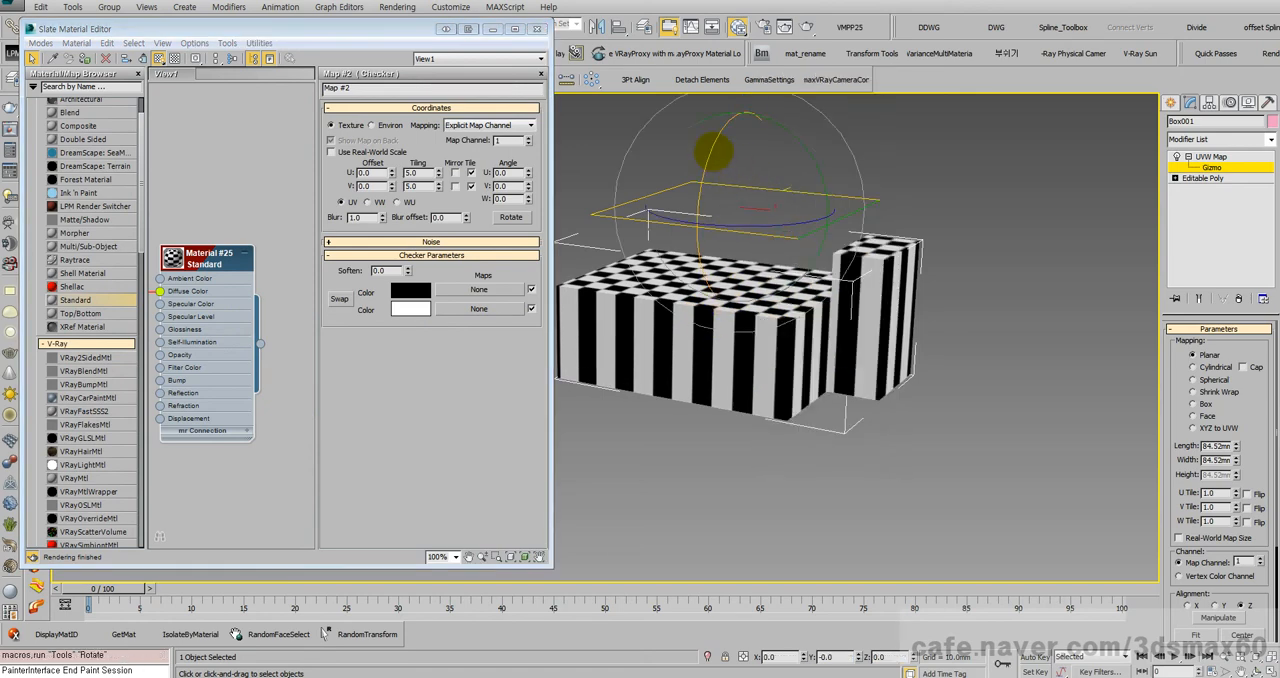
left_click_drag(713, 152, 758, 275)
right_click(760, 275)
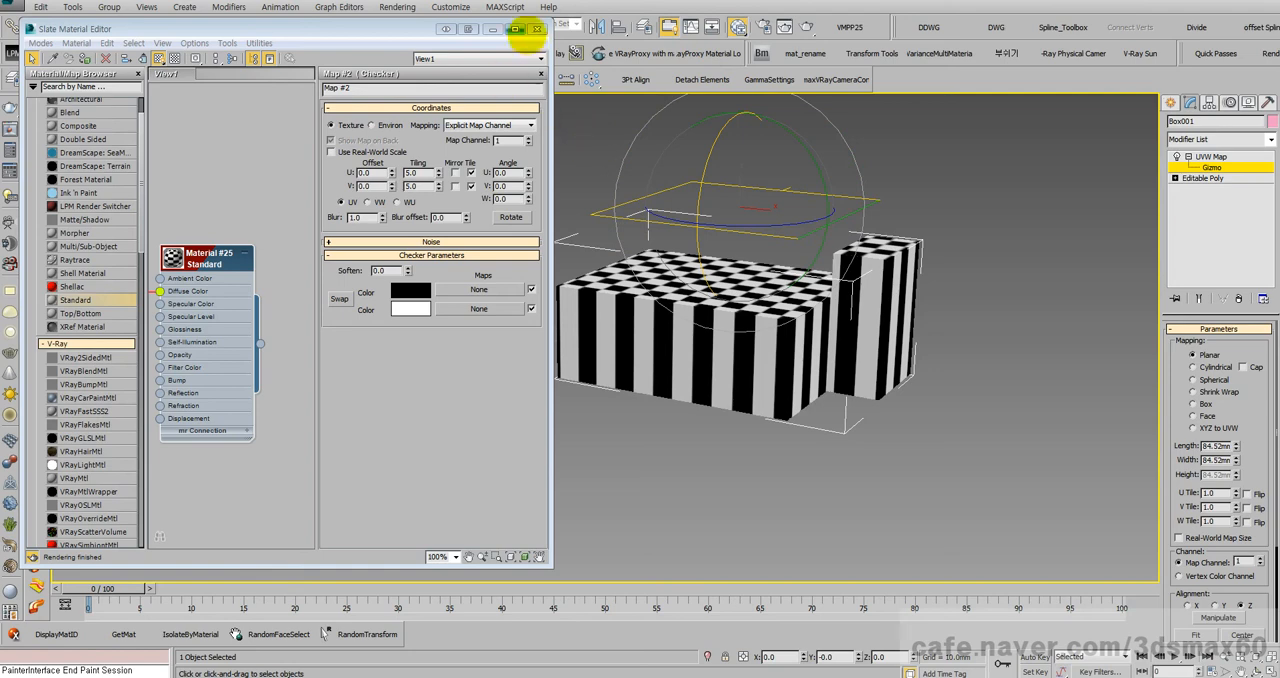
Step: Close the material editor, leave the gizmo sub-object level and switch from Rotate to the Move tool
left_click(536, 28)
left_click(1195, 156)
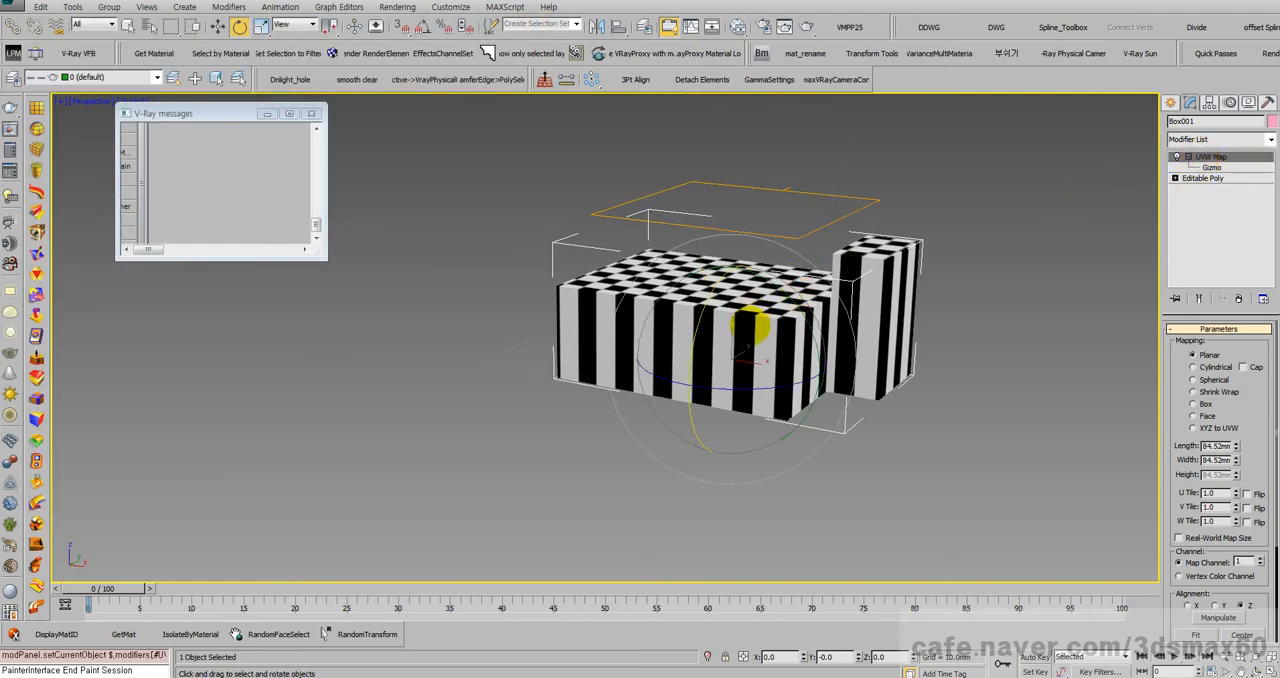
middle_click_drag(750, 325, 697, 367)
right_click(842, 328)
left_click(858, 338)
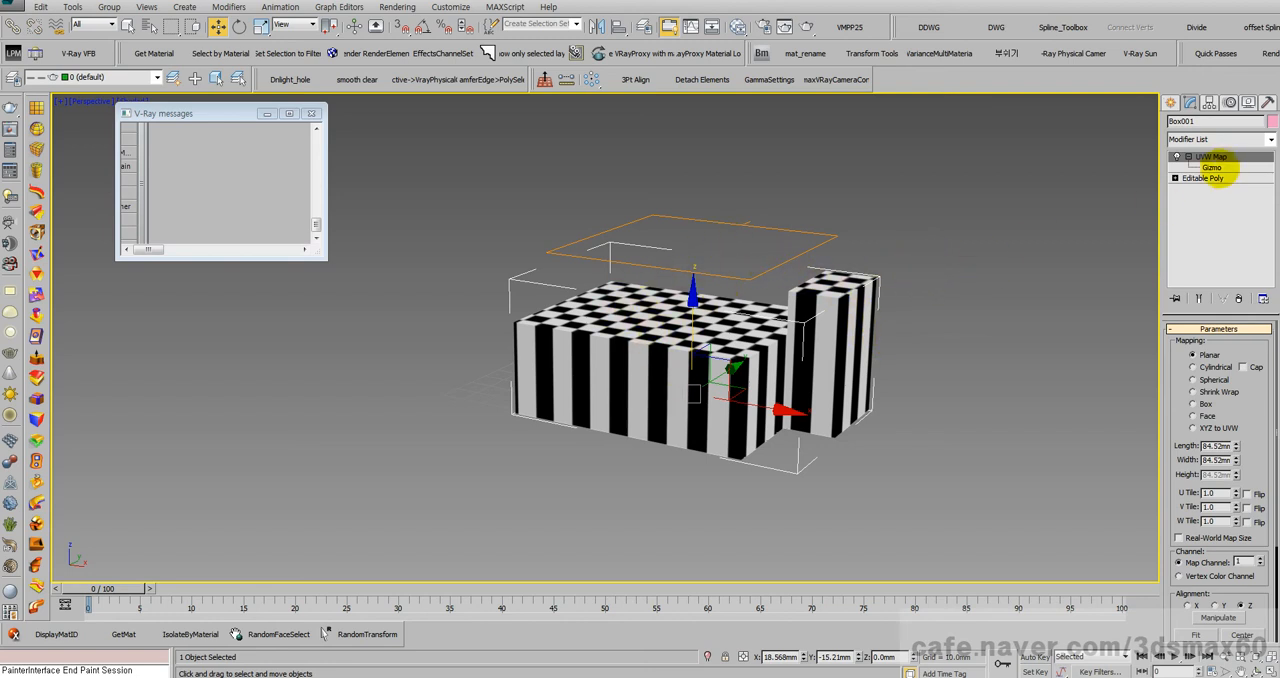
middle_click_drag(700, 294, 666, 263)
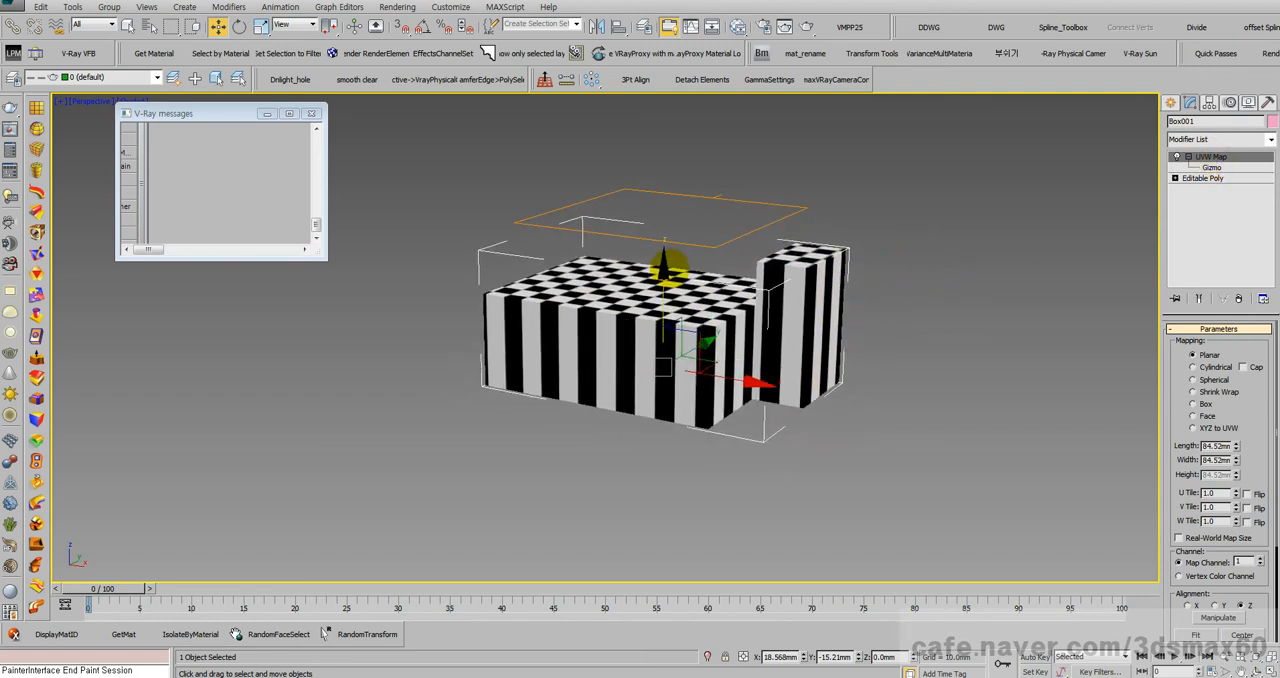
Step: Examine the planar checker projection on the top and side faces of the box model
scroll(666, 263, "down", 4)
scroll(671, 270, "up", 4)
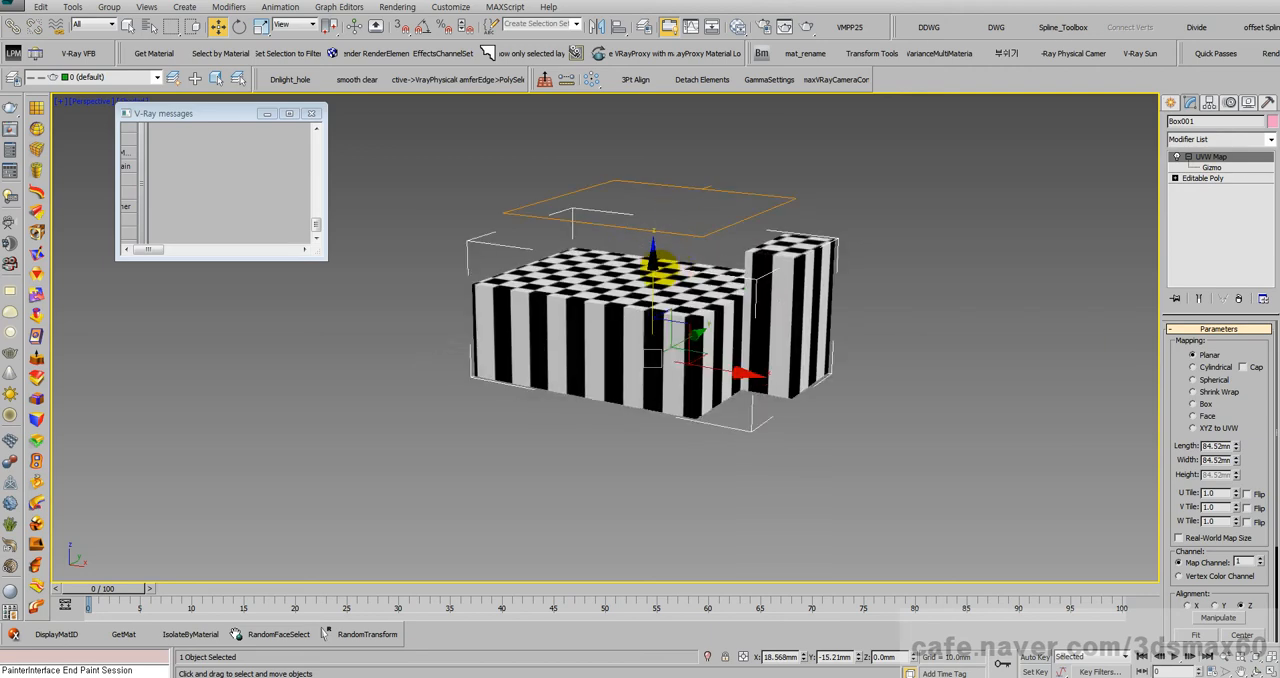
scroll(655, 262, "up", 4)
scroll(655, 262, "down", 4)
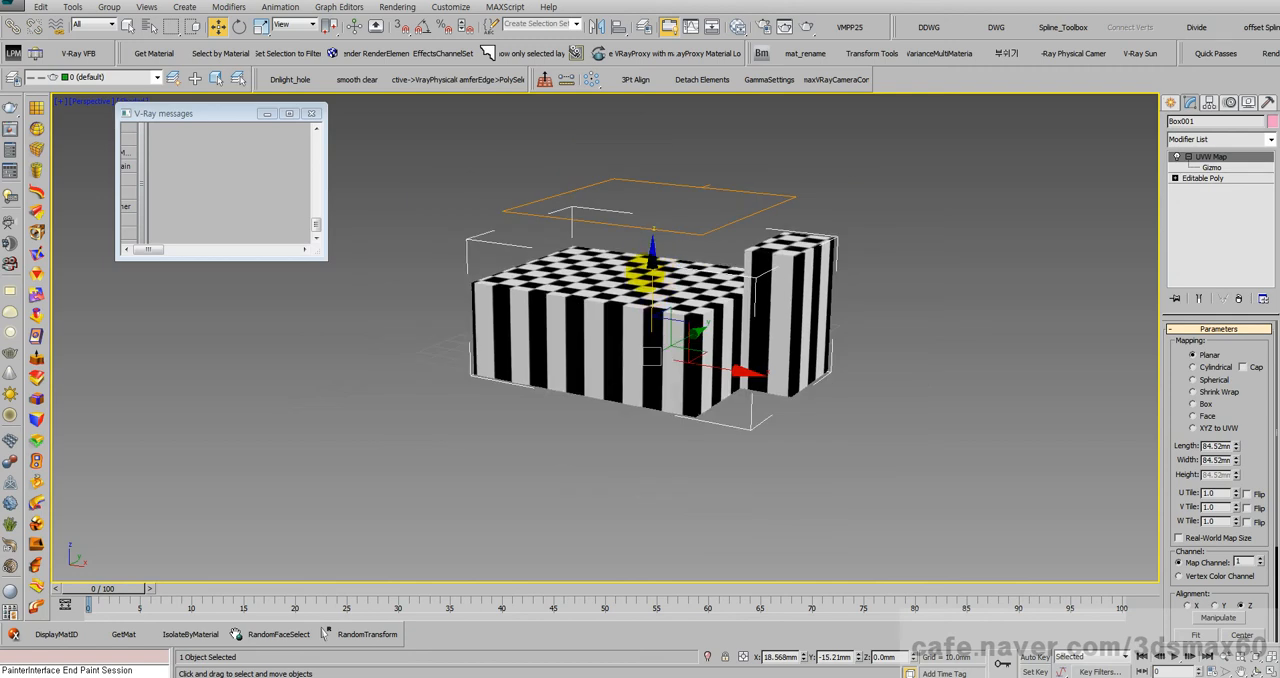
scroll(643, 272, "up", 5)
scroll(634, 290, "down", 3)
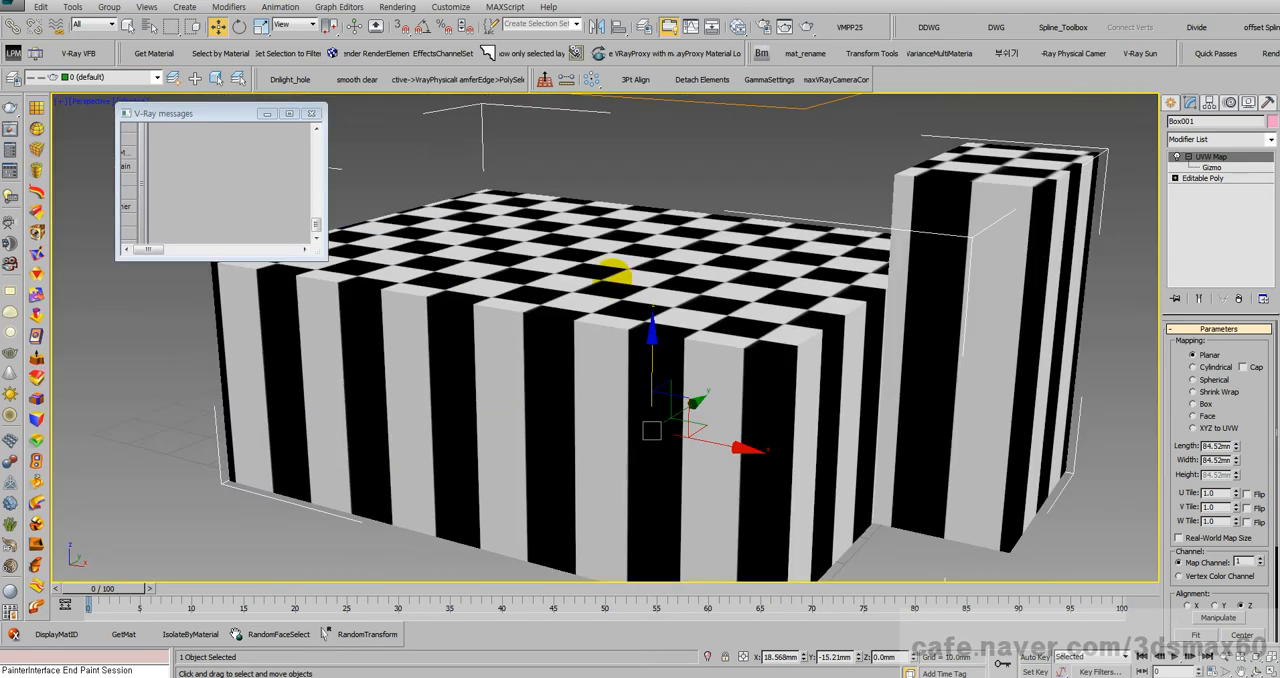
scroll(628, 283, "down", 4)
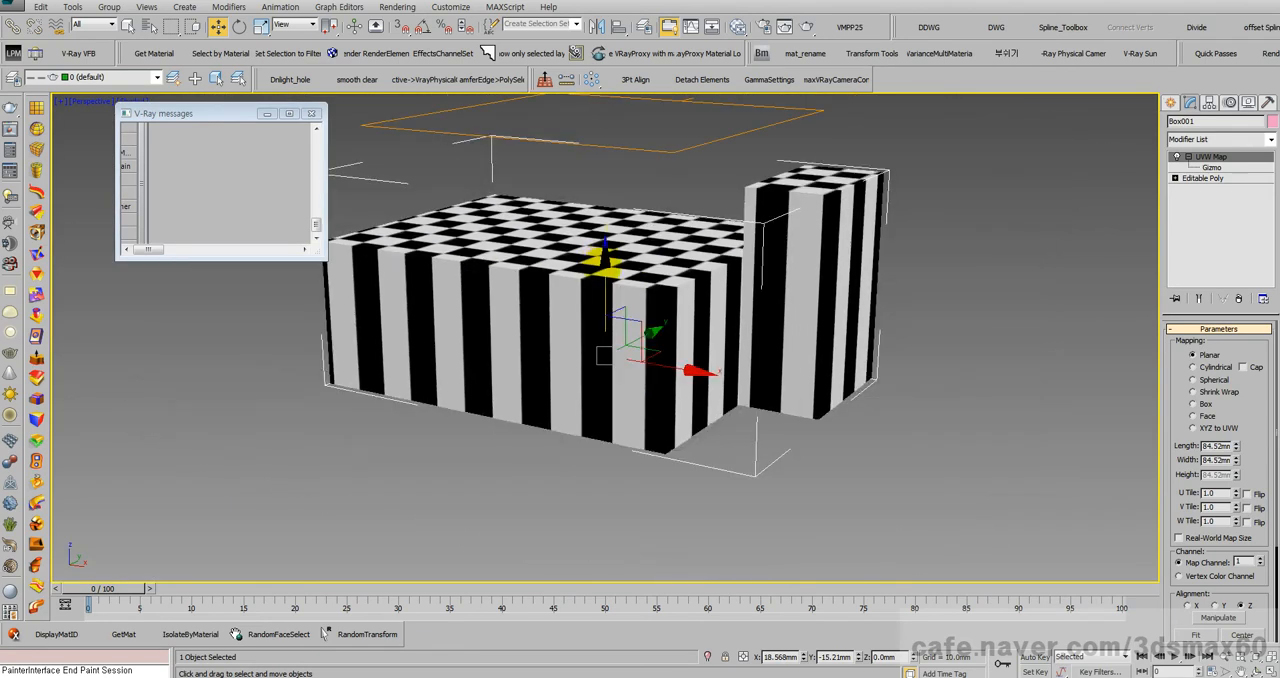
Step: Reset the scene without saving the changes and start the Line spline tool in a maximized Perspective view
left_click(311, 113)
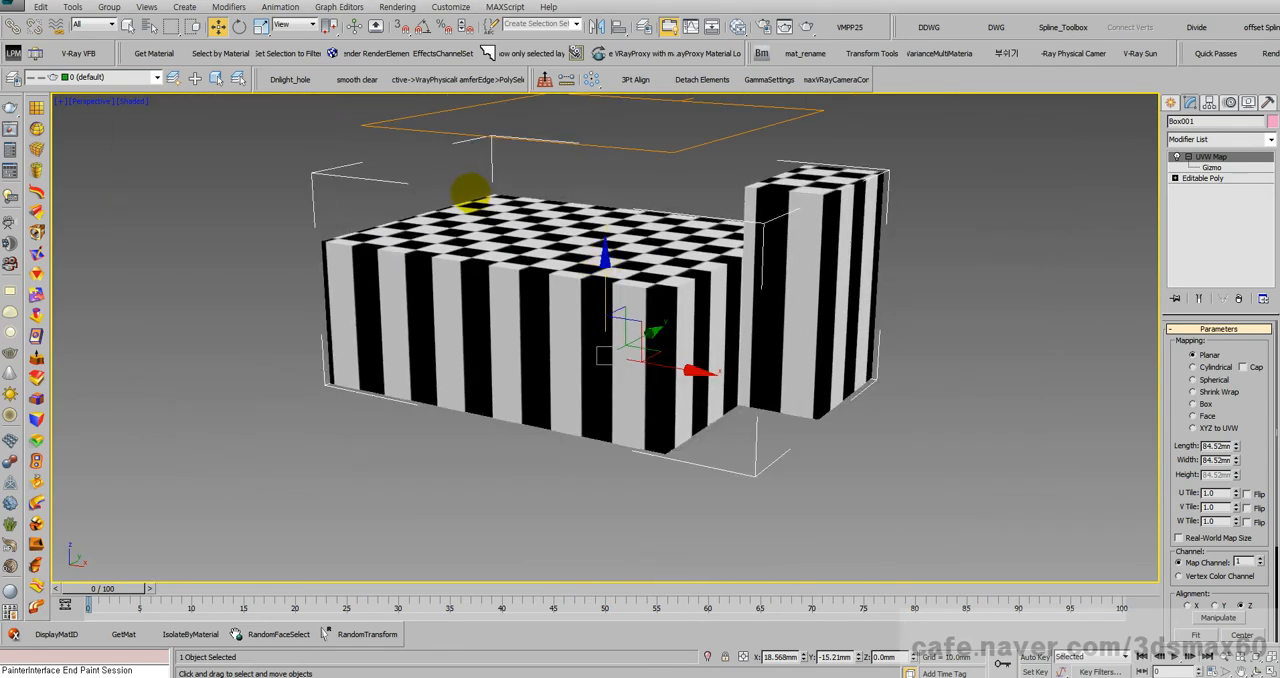
key("ctrl+n")
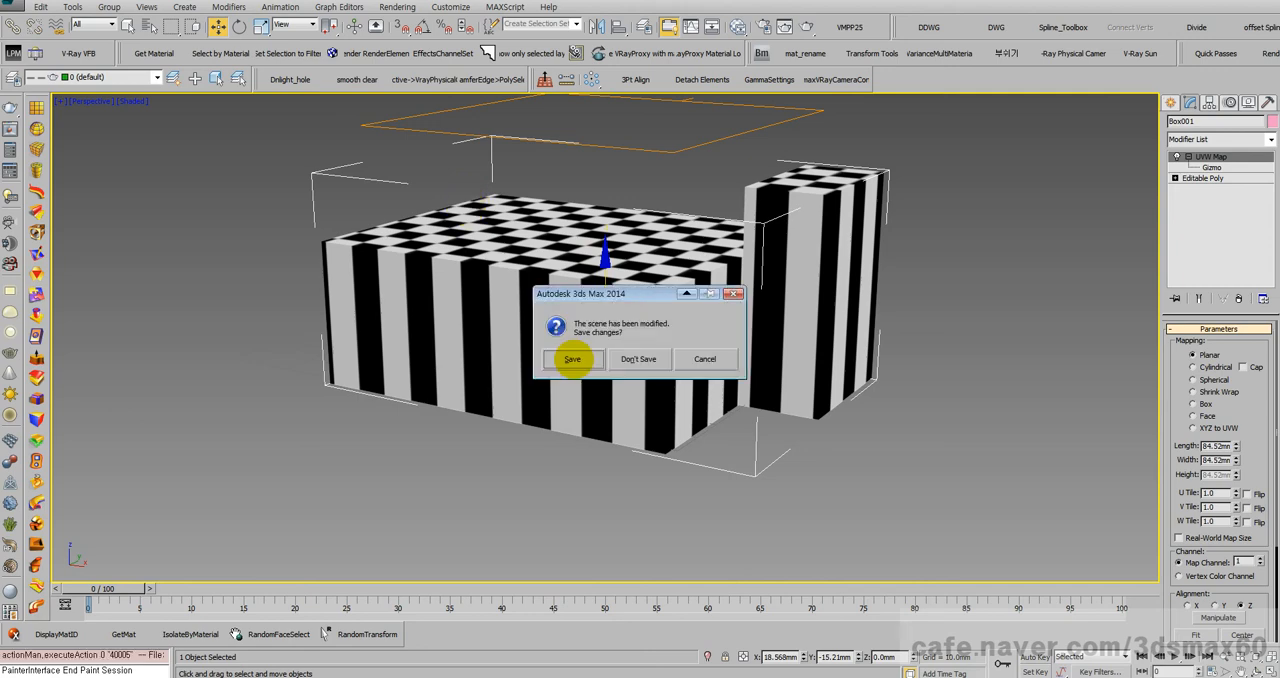
left_click(638, 359)
left_click(600, 360)
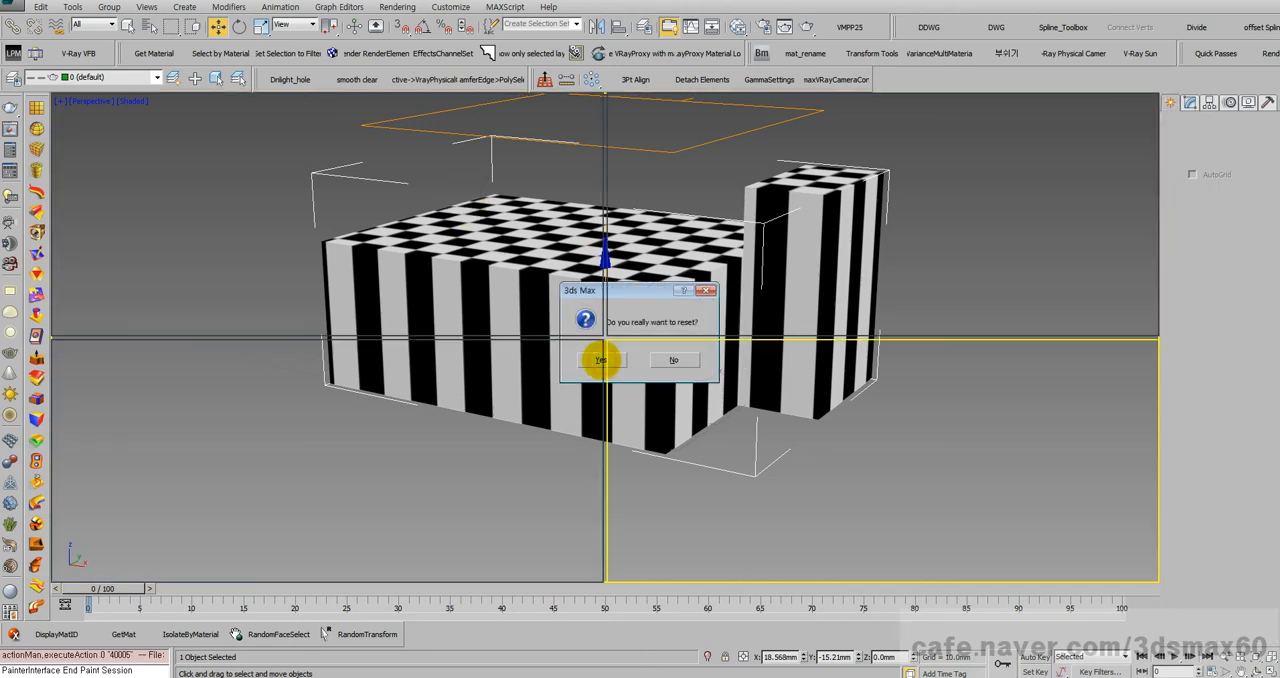
key("alt+w")
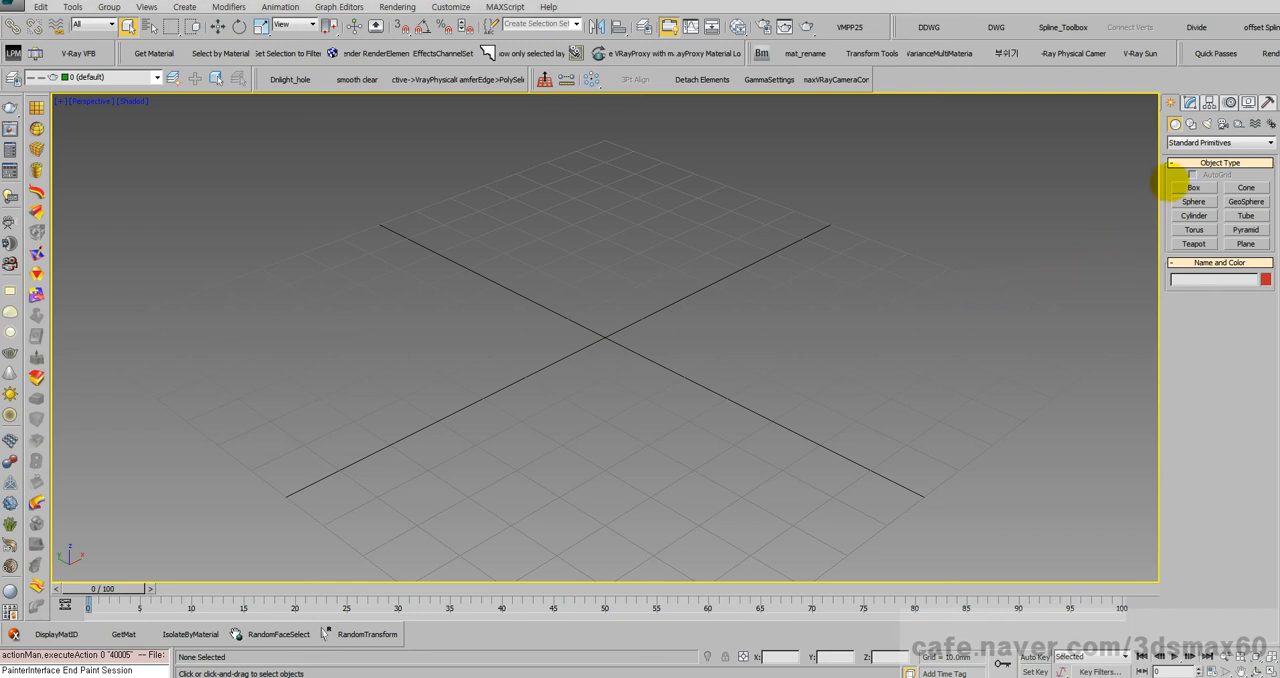
left_click(1190, 123)
left_click(1193, 198)
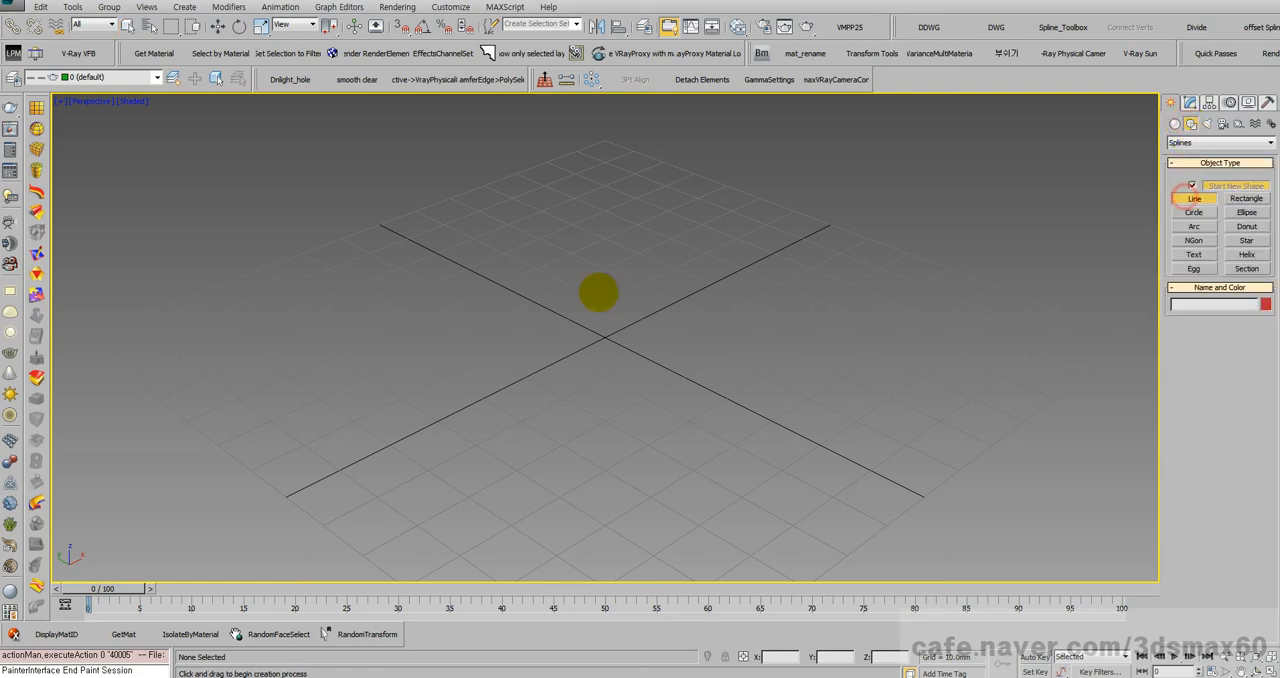
left_click(386, 266)
left_click_drag(541, 216, 567, 214)
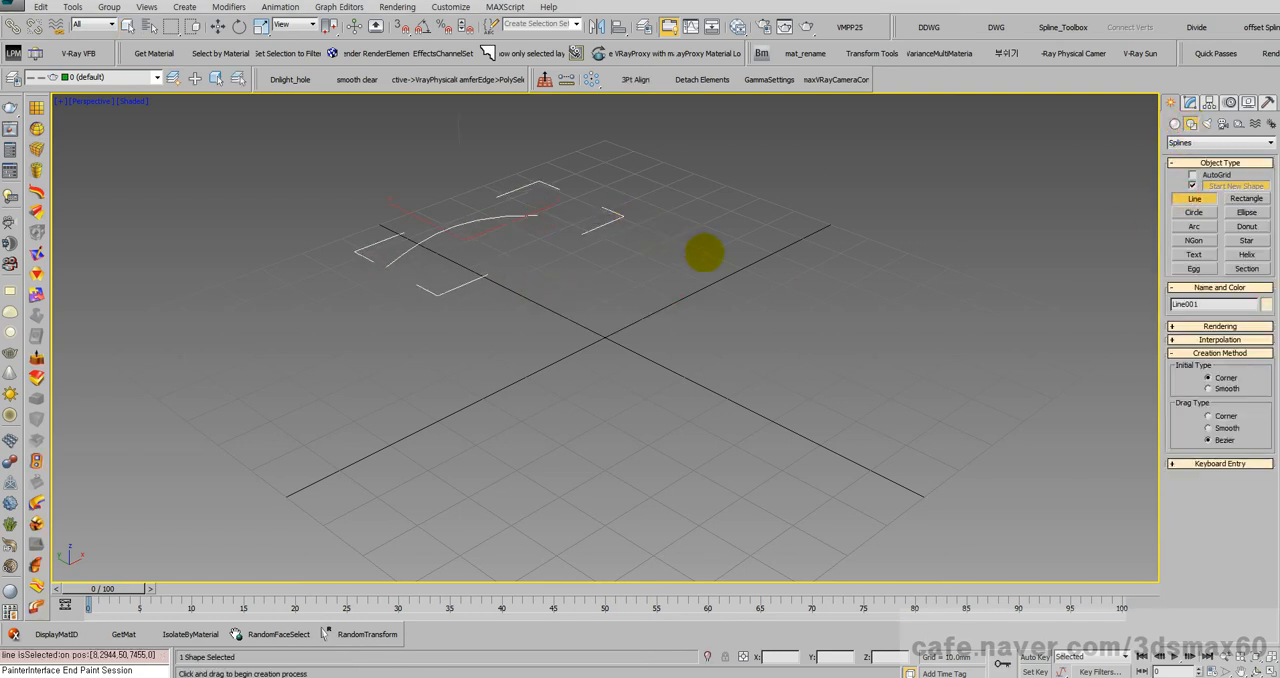
right_click(745, 287)
key("Delete")
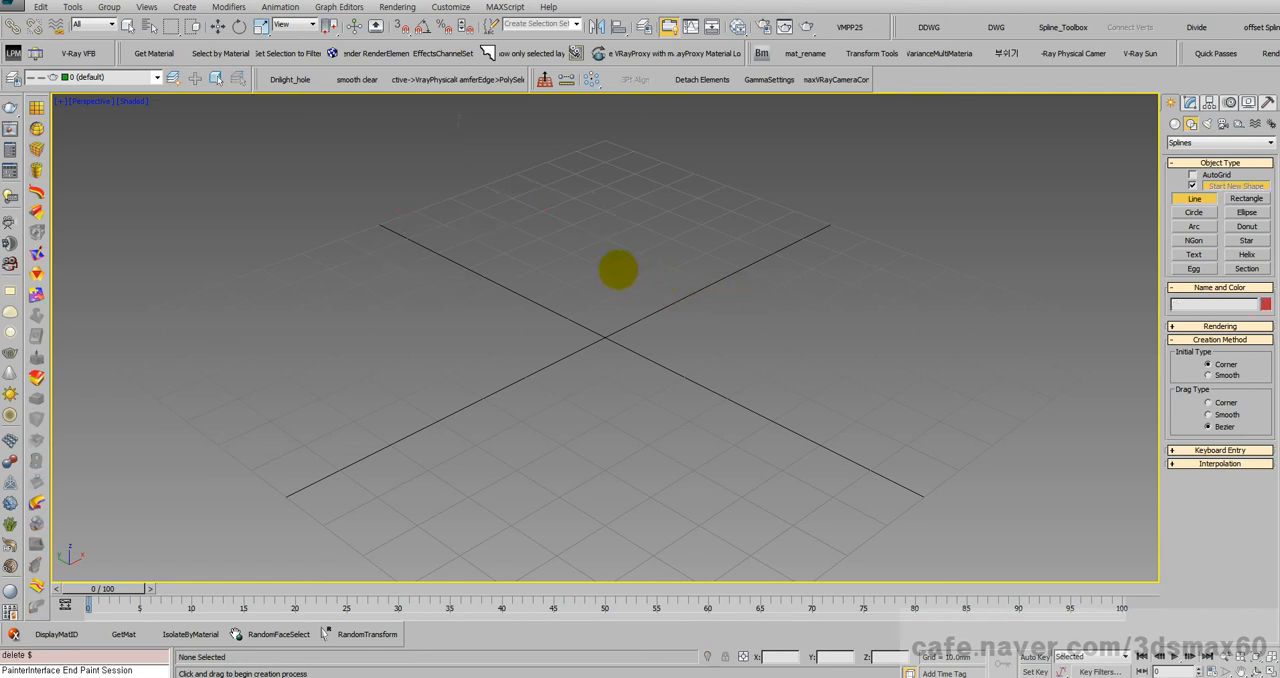
Step: Draw a long S-shaped Line spline with Bezier curve points across the middle of the grid
left_click(386, 288)
left_click_drag(514, 238, 724, 249)
left_click_drag(805, 326, 885, 342)
left_click(919, 300)
right_click(918, 300)
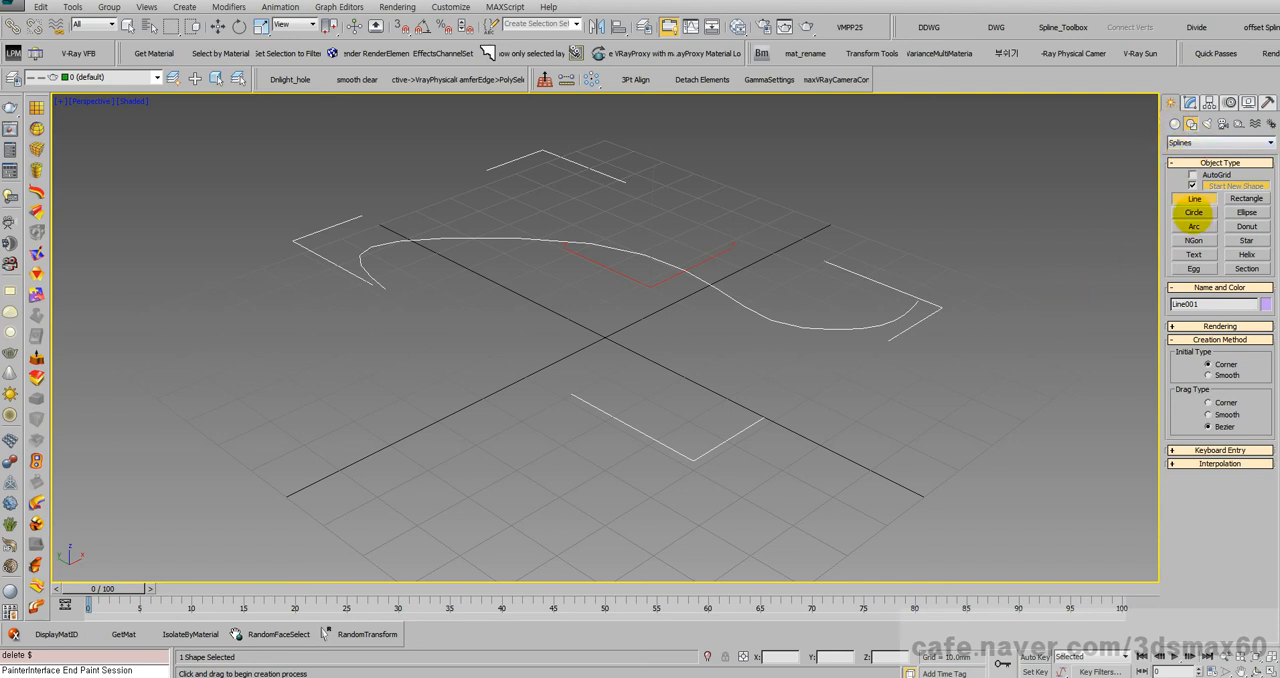
Step: Draw a circle with a radius of about 7.9 mm in front of the S-shaped line
left_click(1194, 212)
mouse_move(682, 433)
left_mouse_down()
mouse_move(680, 457)
mouse_move(731, 426)
left_mouse_up()
right_click(731, 426)
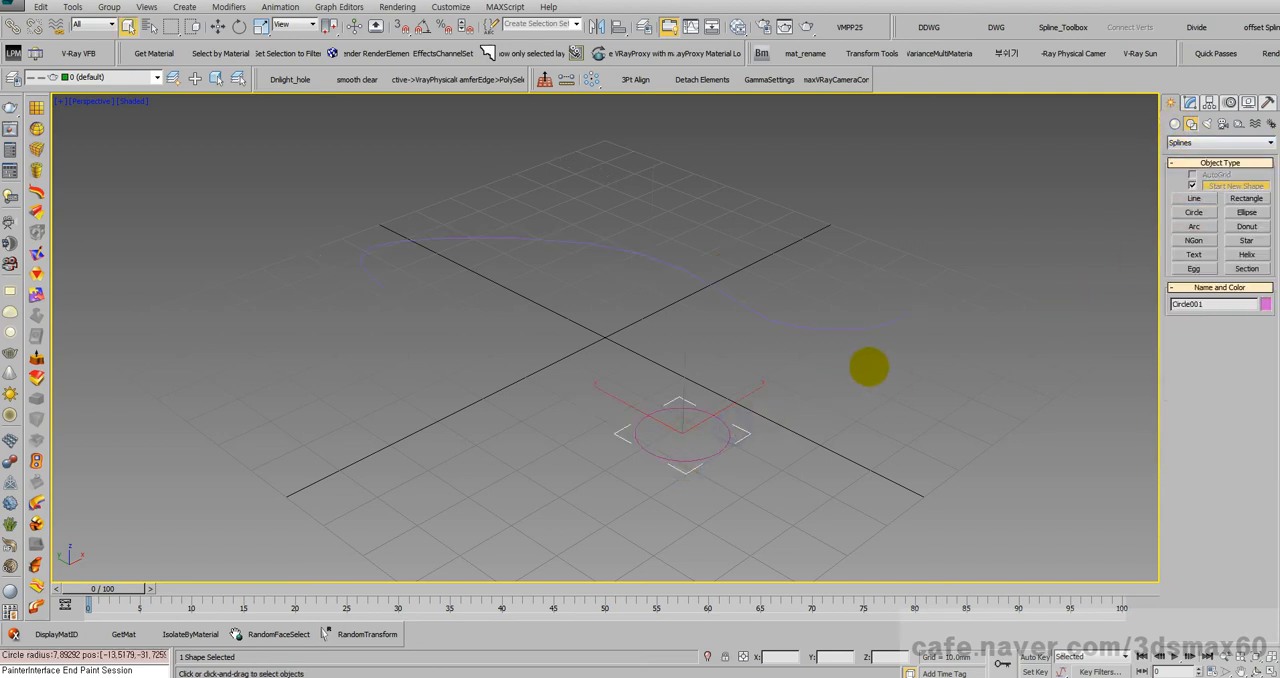
Step: Create a Loft compound object with the S-shaped line as the path and the circle as the shape
left_click_drag(871, 372, 802, 288)
left_click(1175, 124)
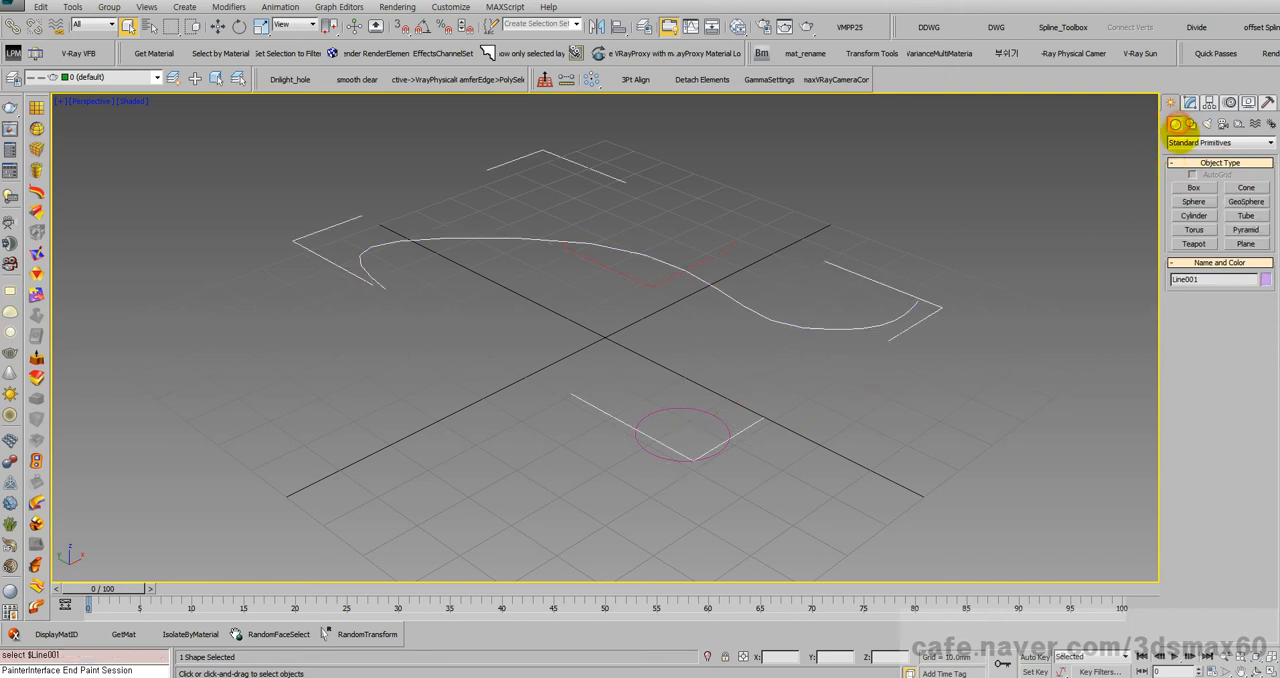
left_click(1180, 142)
left_click(1198, 172)
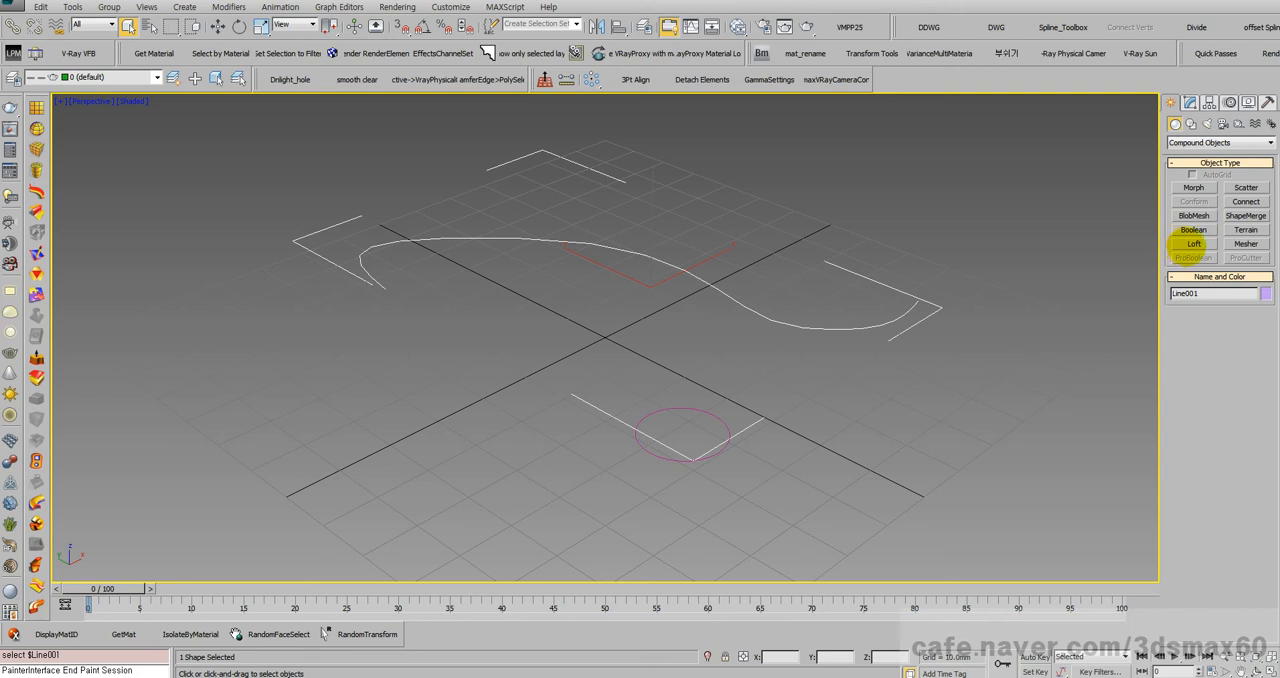
left_click(1194, 244)
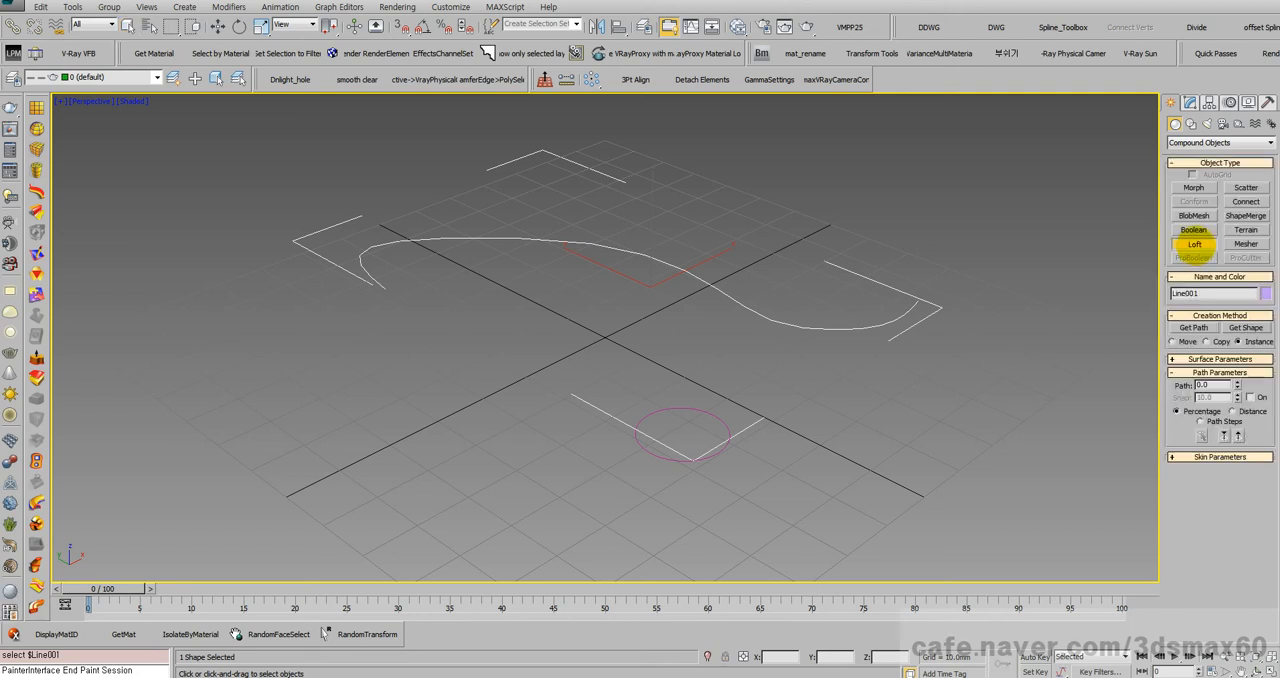
left_click(1243, 328)
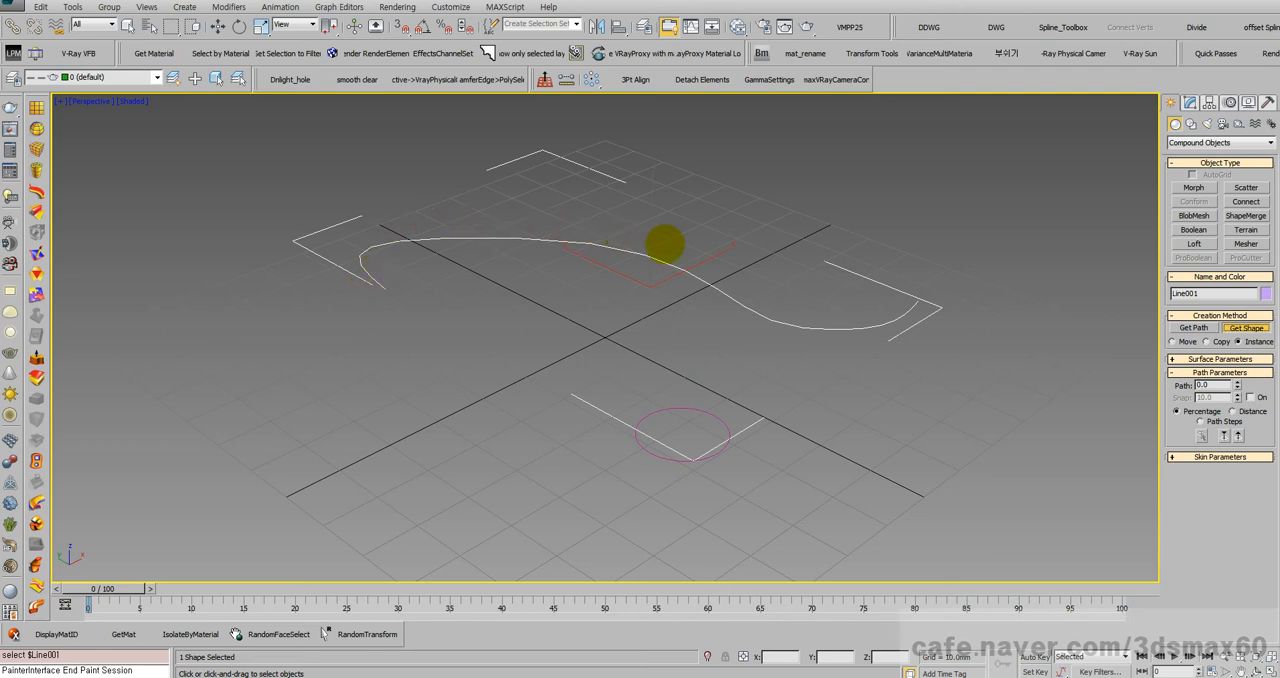
left_click(695, 410)
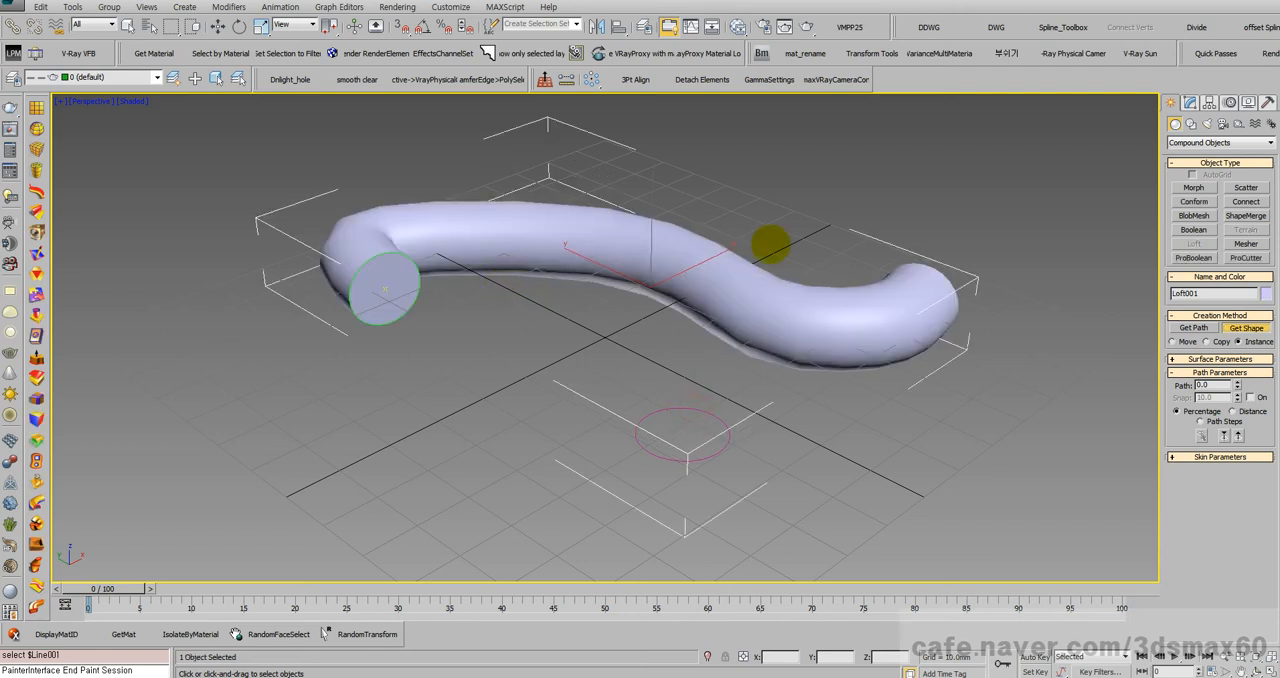
Step: Turn on Apply Mapping in the loft's surface parameters
left_click(1190, 102)
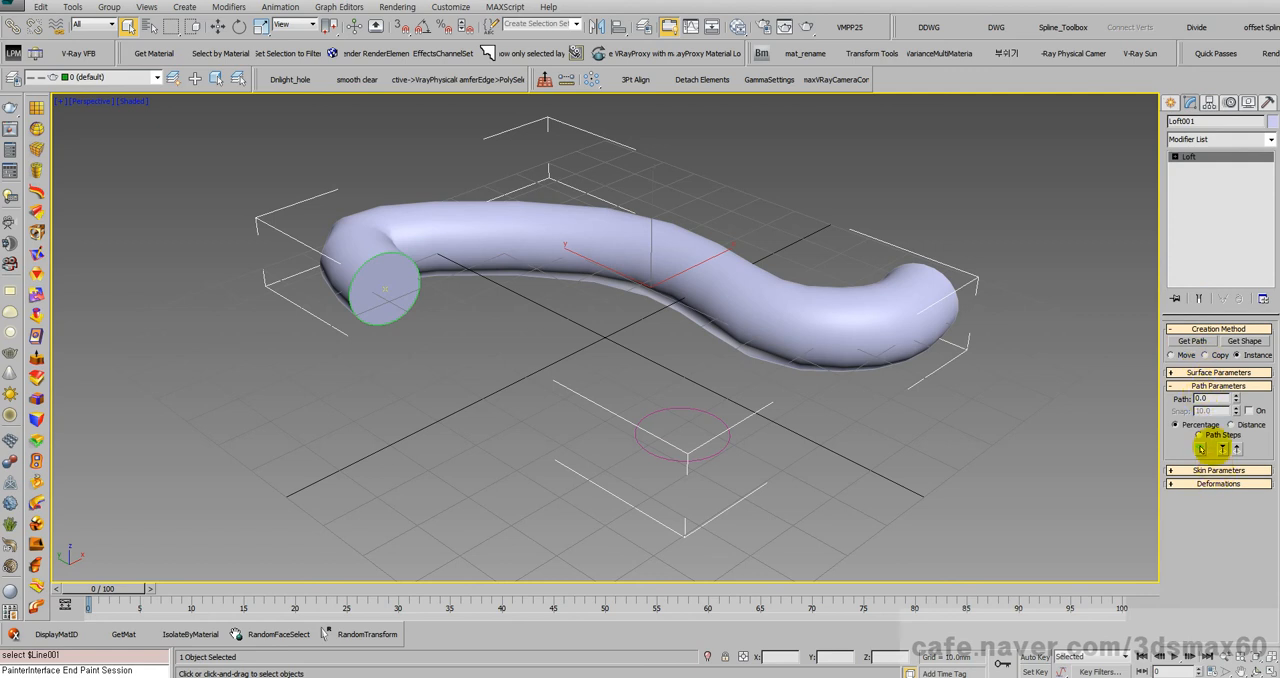
left_click(1210, 371)
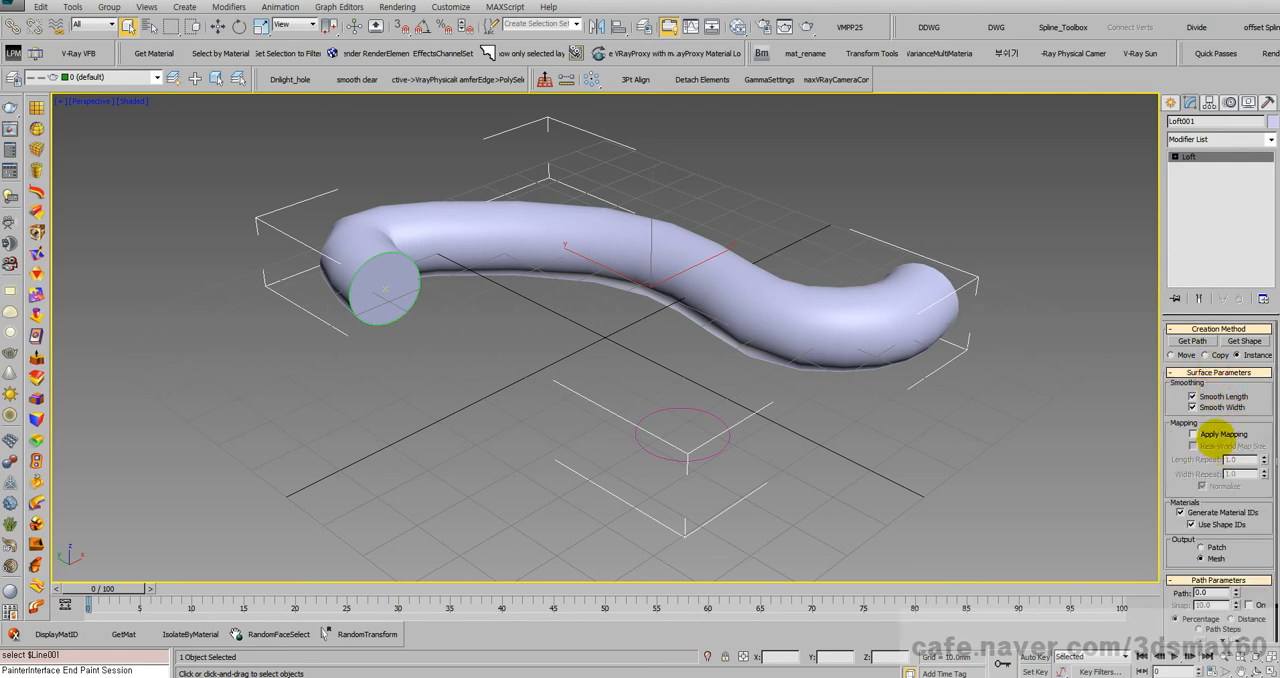
left_click(1230, 433)
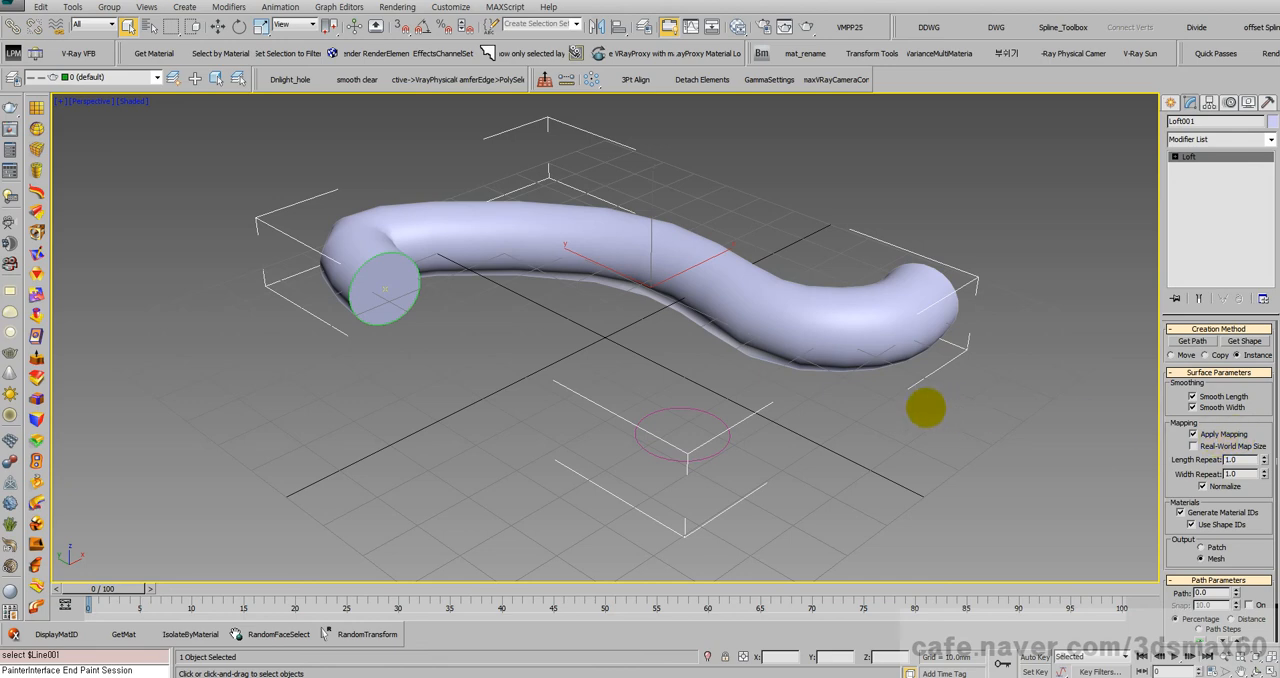
Step: Switch to the Compact Material Editor and put a Checker map in the first VRayMtl's Diffuse slot
scroll(852, 390, "up", 4)
scroll(926, 401, "up", 2)
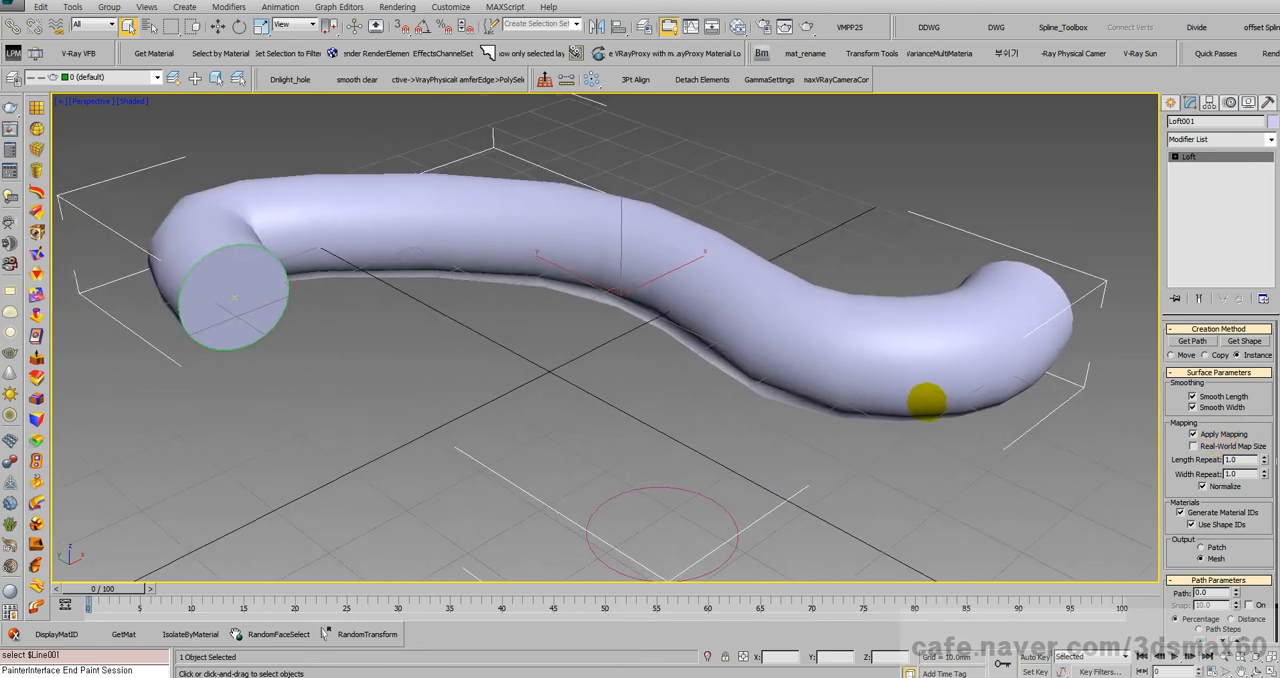
key("m")
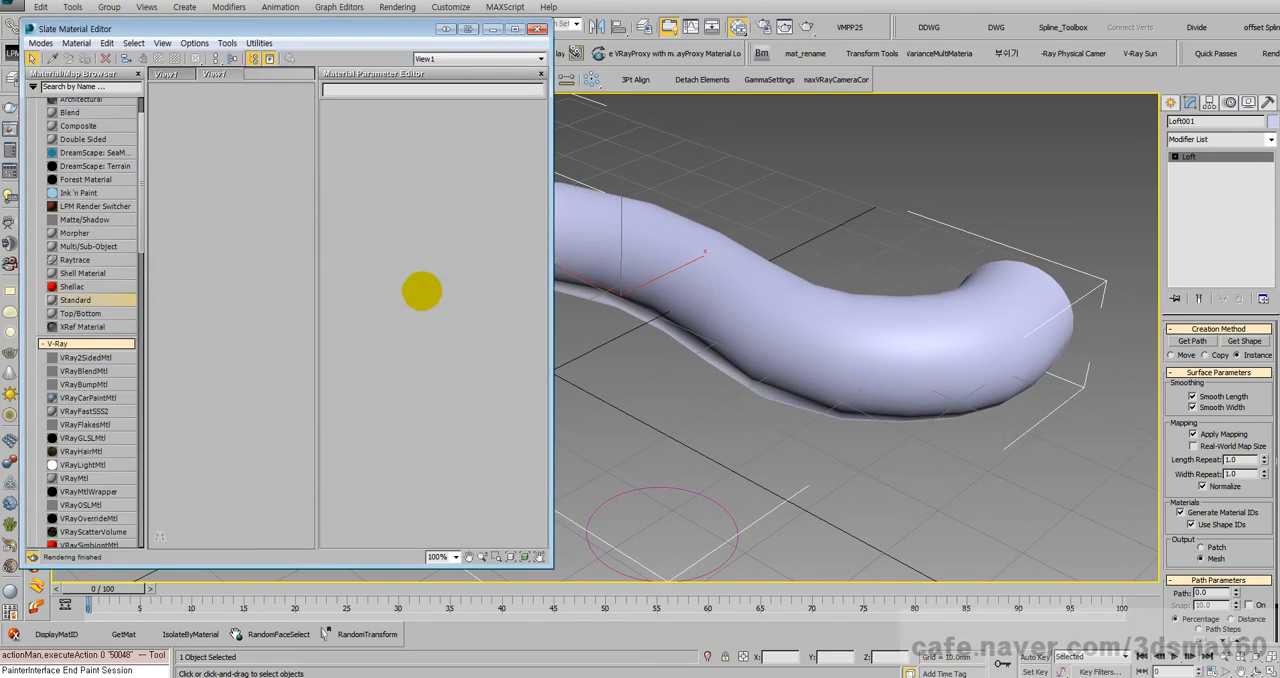
left_click(40, 43)
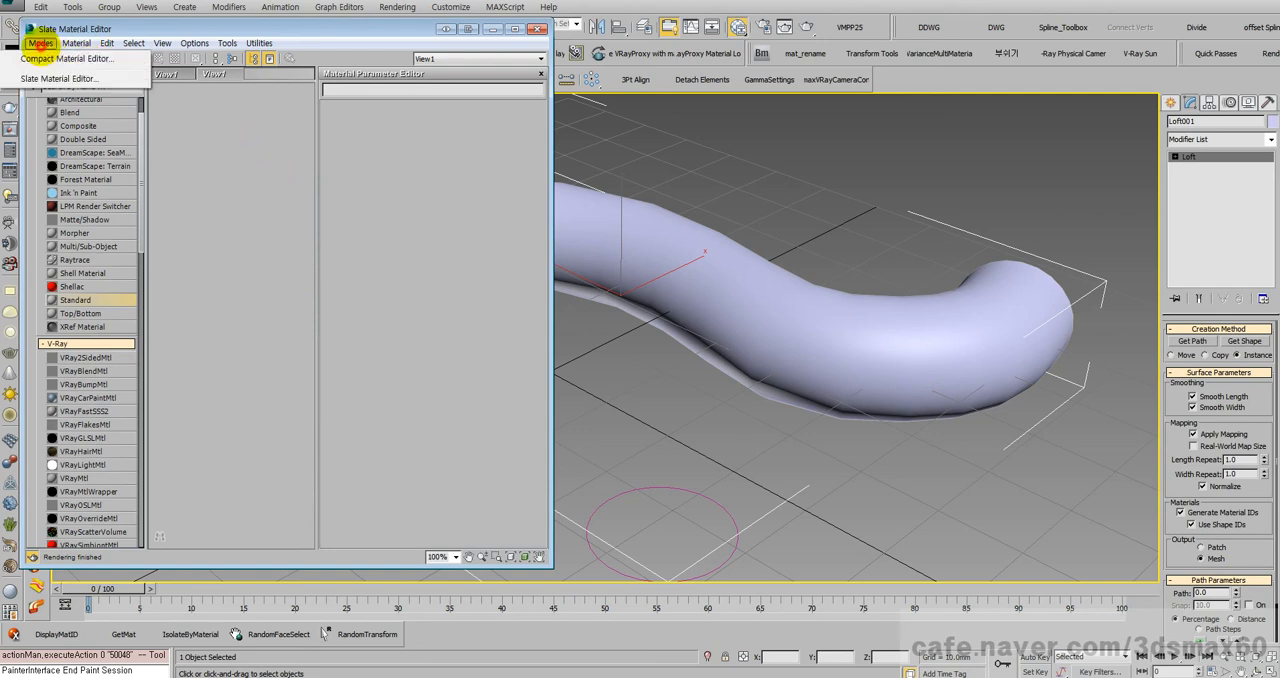
left_click(50, 58)
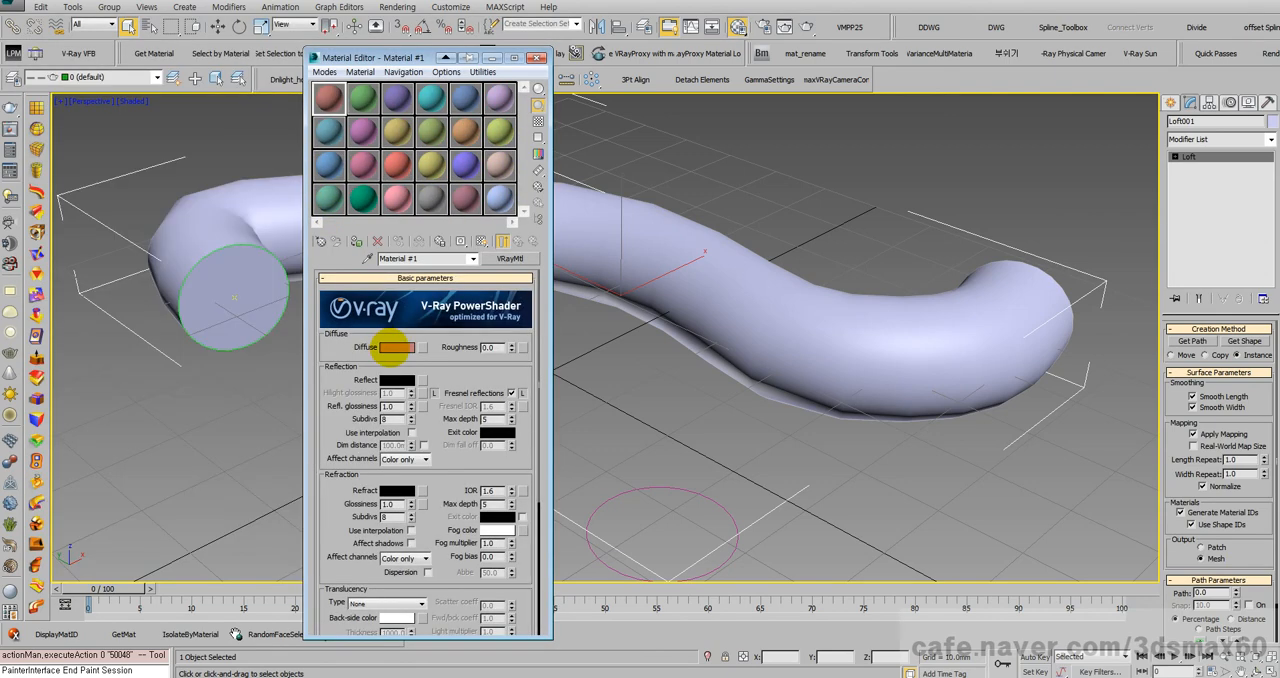
left_click(422, 347)
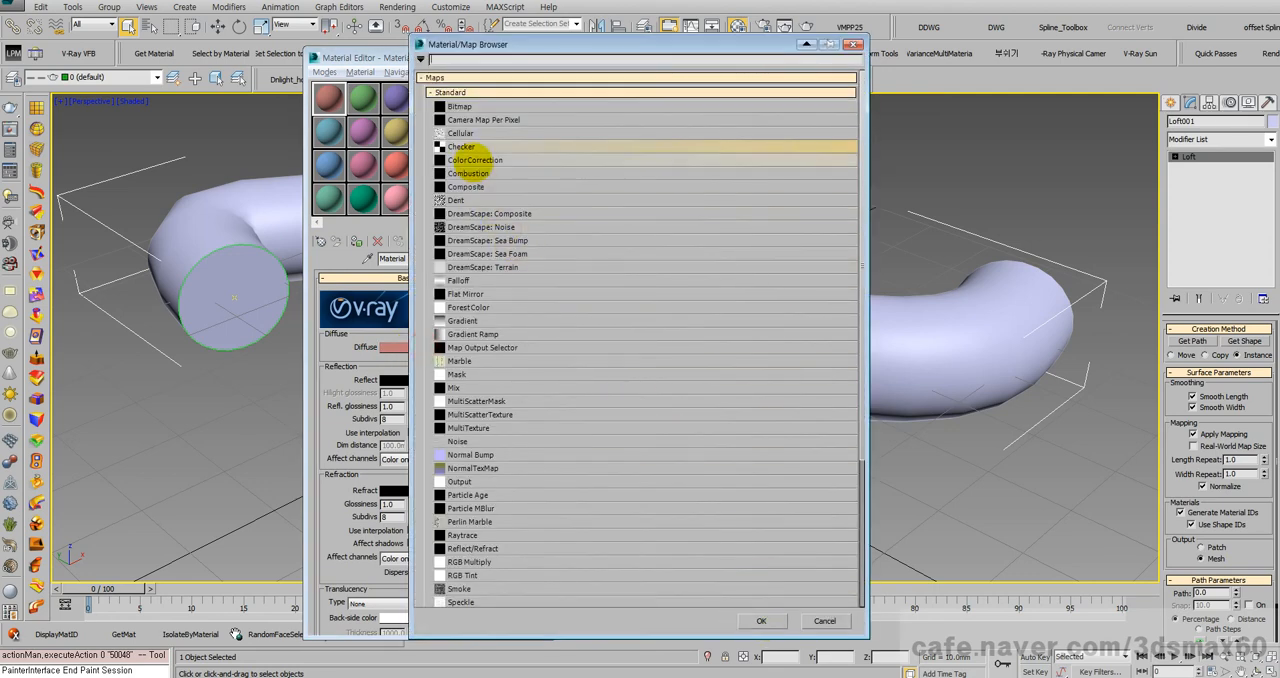
left_click(462, 146)
double_click(462, 146)
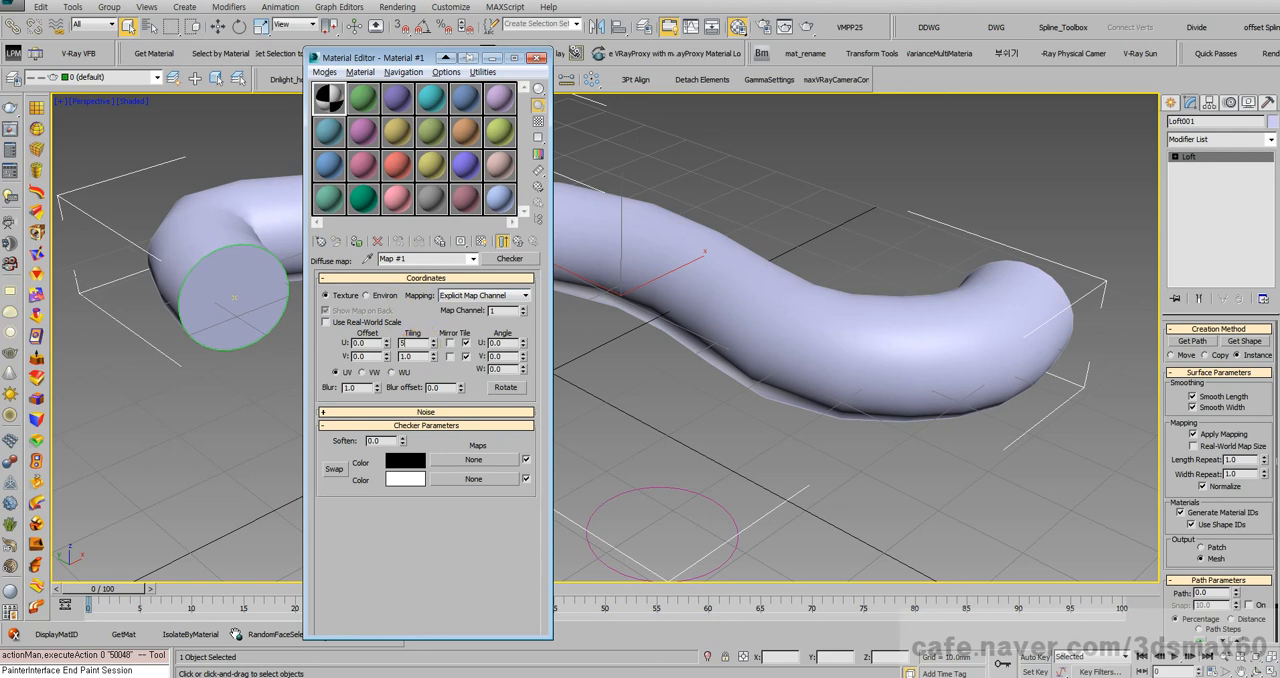
Step: Set the checker tiling to 5 in U and V and assign the material to the loft, shown in the viewport
key("Tab")
type("5")
key("Return")
left_click(356, 241)
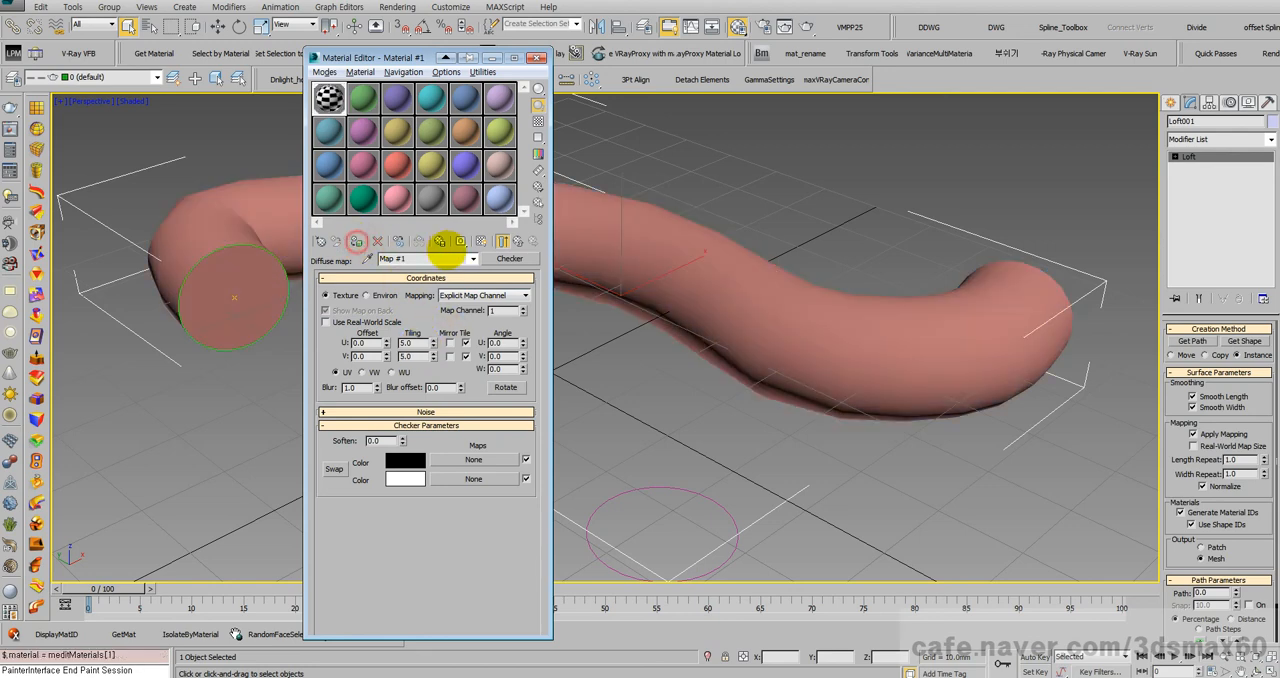
left_click(481, 241)
Step: Raise the checker tiling to 8.0 in U and 21.1 in V and close the material editor
scroll(670, 297, "down", 6)
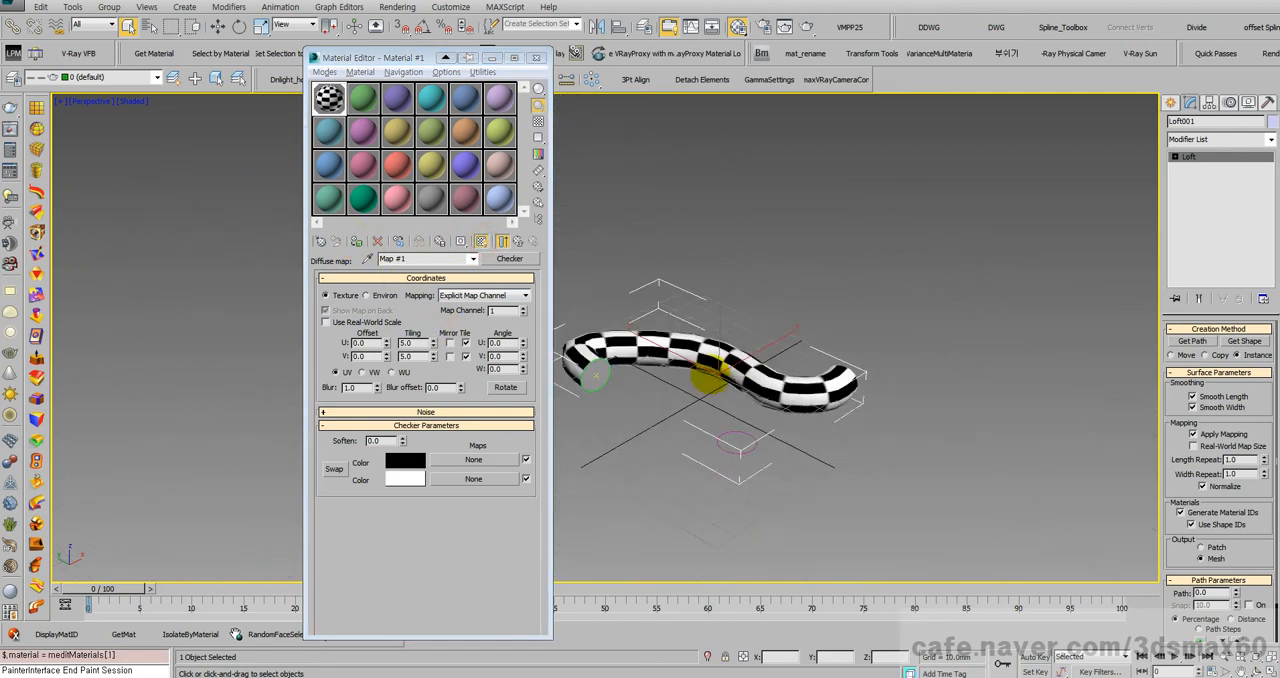
scroll(697, 374, "up", 5)
middle_click_drag(740, 355, 788, 351, "alt")
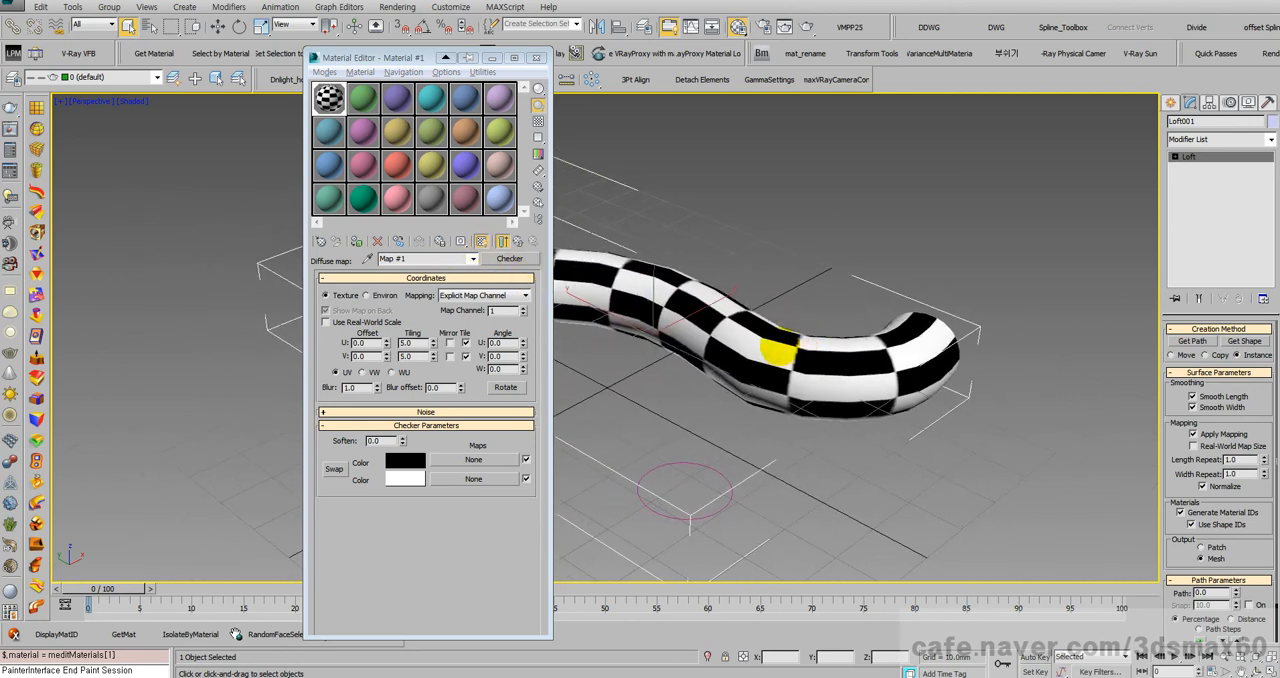
scroll(780, 350, "up", 4)
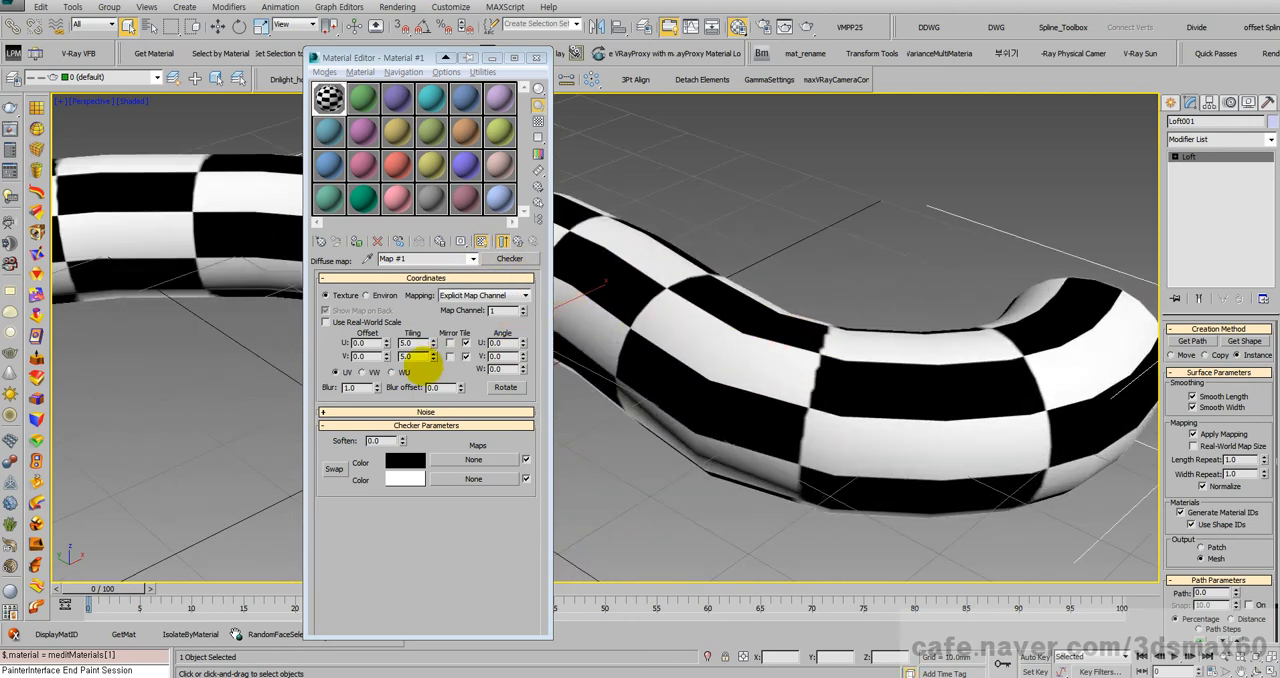
left_click_drag(432, 341, 429, 309)
left_click_drag(432, 356, 443, 334)
middle_click_drag(737, 343, 655, 325, "alt")
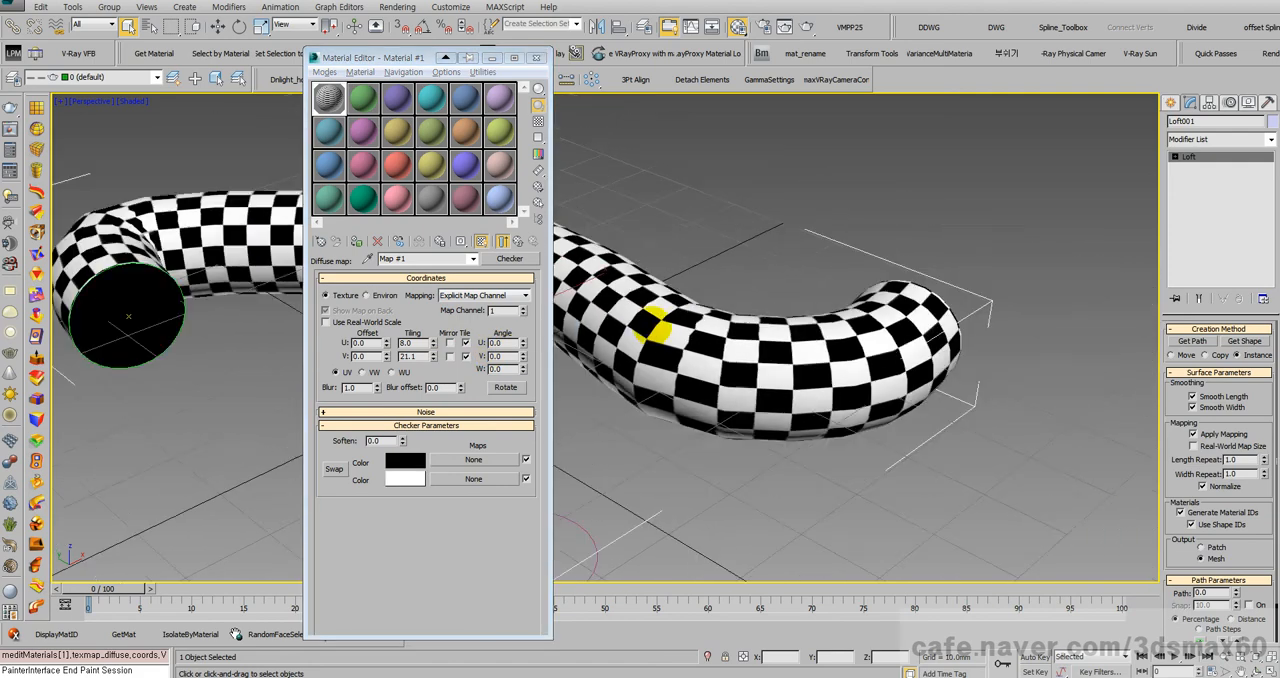
left_click(537, 57)
Step: Draw an S-shaped Line spline with Bezier curves on the empty ground in front of the checkered loft
scroll(640, 285, "down", 5)
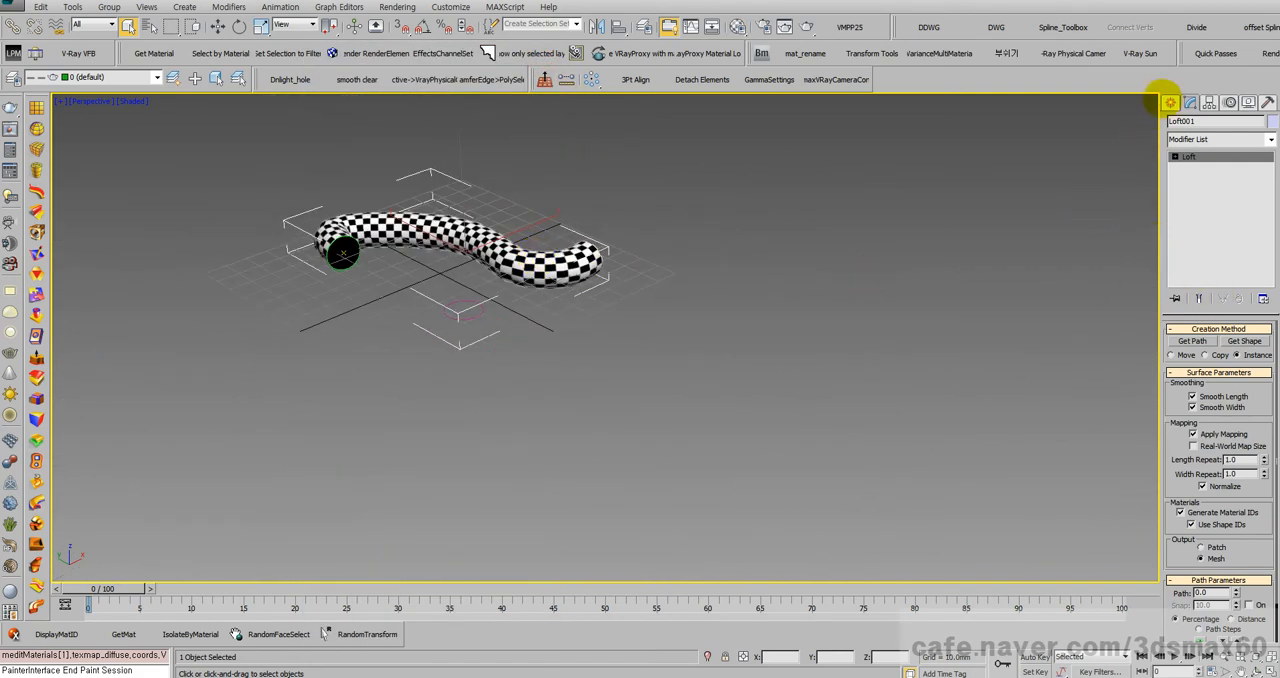
left_click(1169, 102)
left_click(1191, 123)
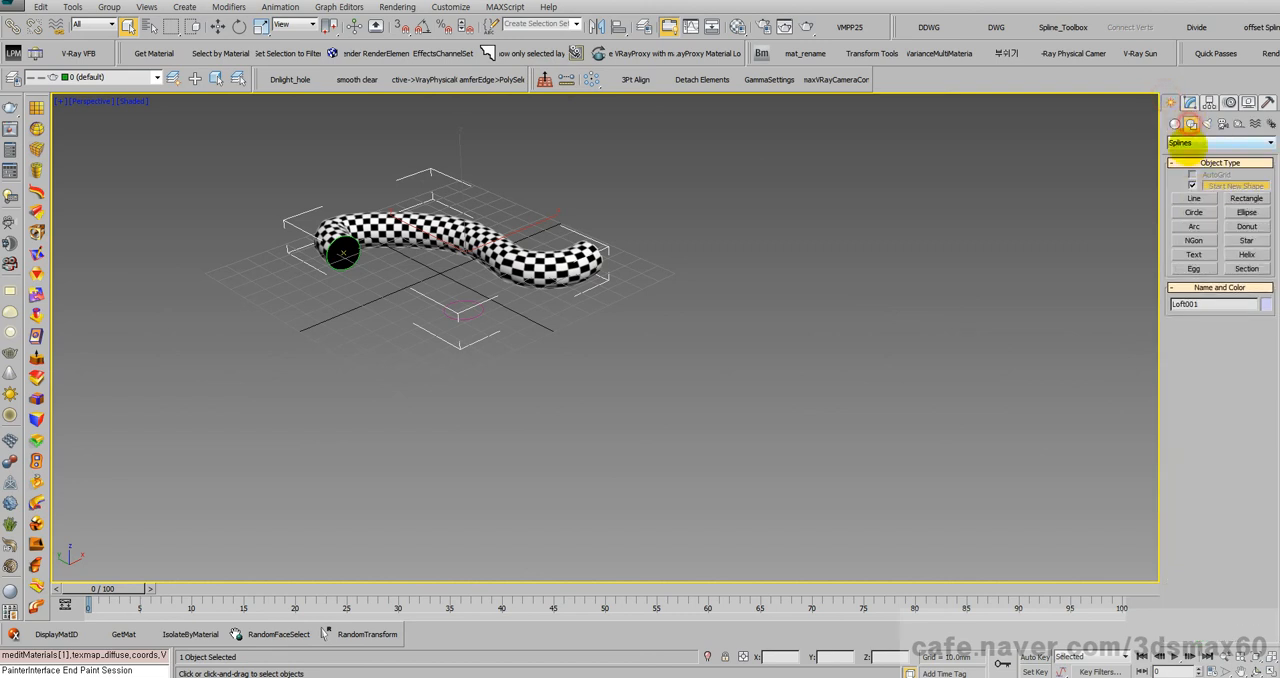
left_click(1194, 198)
left_click(548, 450)
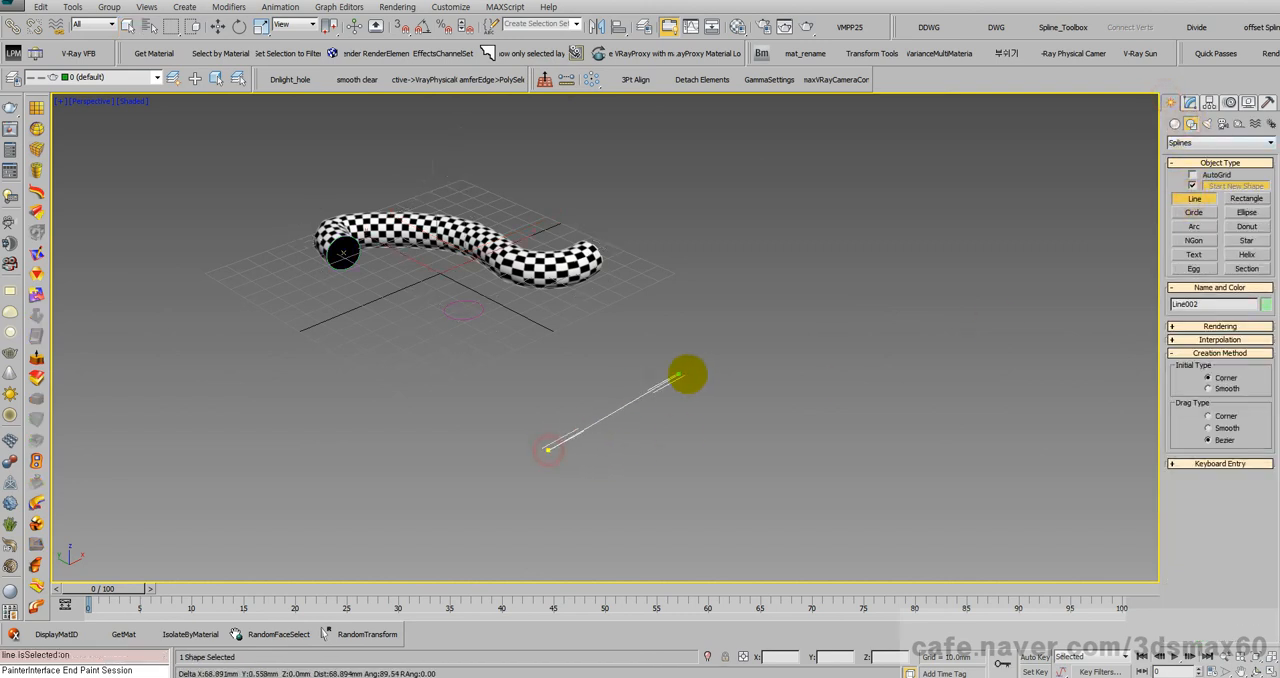
left_click_drag(706, 376, 780, 387)
left_click_drag(889, 399, 969, 364)
right_click(973, 343)
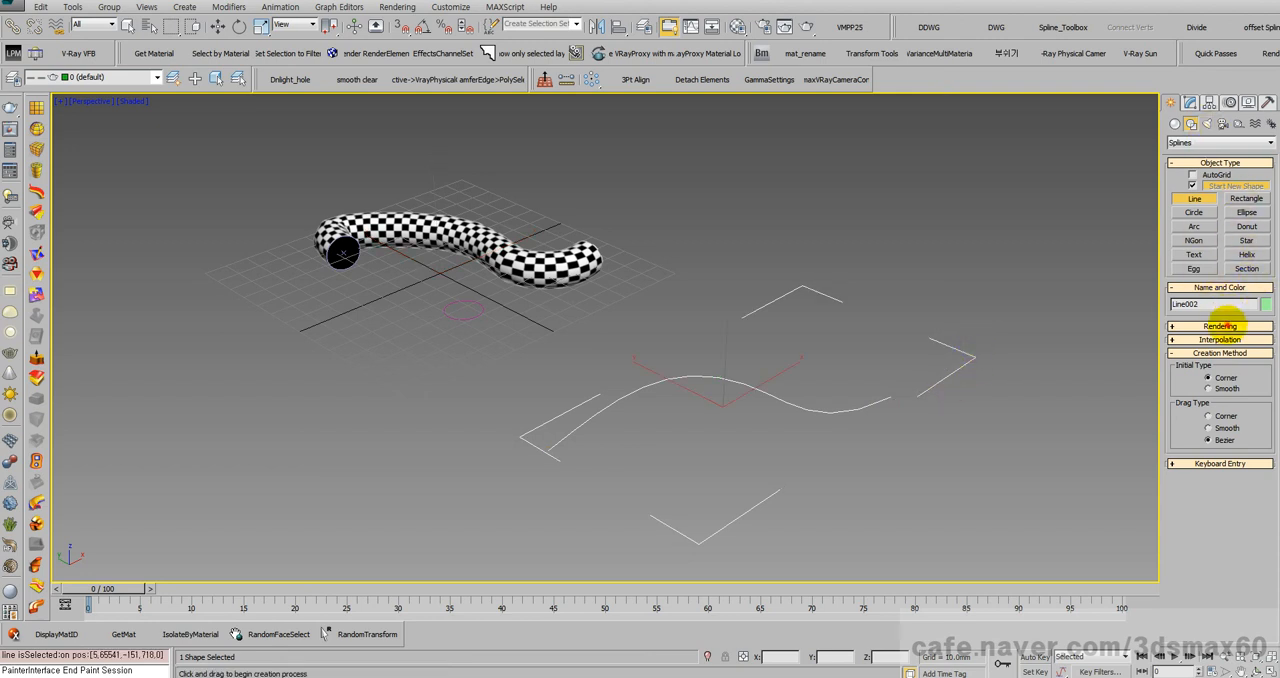
Step: Enable the new line in renderer and viewport with a 6.47 mm radial thickness and turn on Generate Mapping Coords
left_click(1220, 326)
left_click(1211, 349)
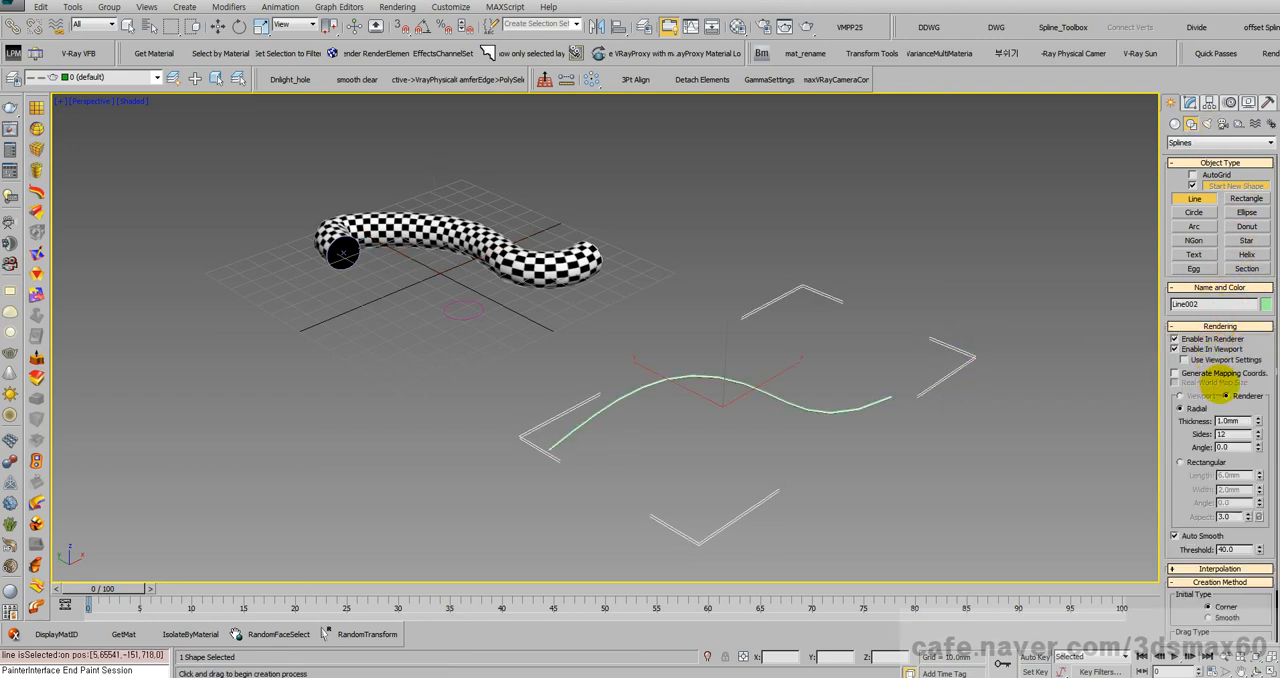
left_click_drag(1258, 421, 1240, 60)
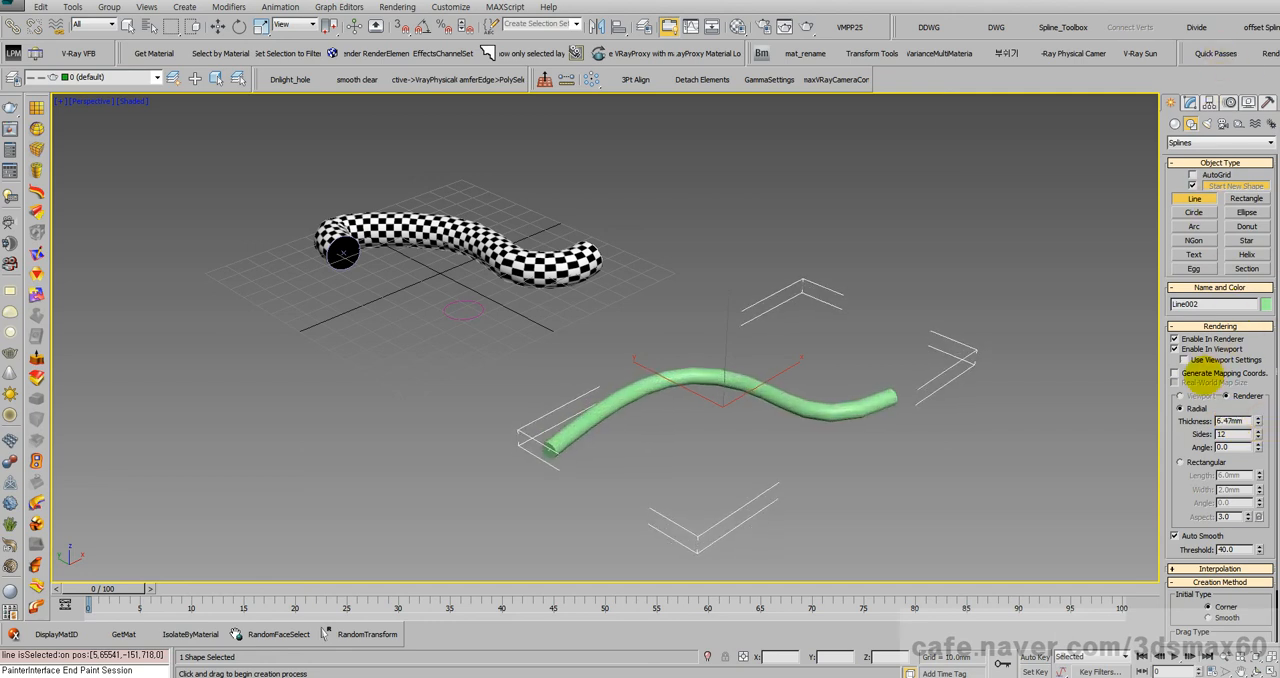
left_click(1196, 372)
Step: Assign the checker material to the thickened line and inspect how the checker pattern follows its curve
scroll(900, 345, "up", 10)
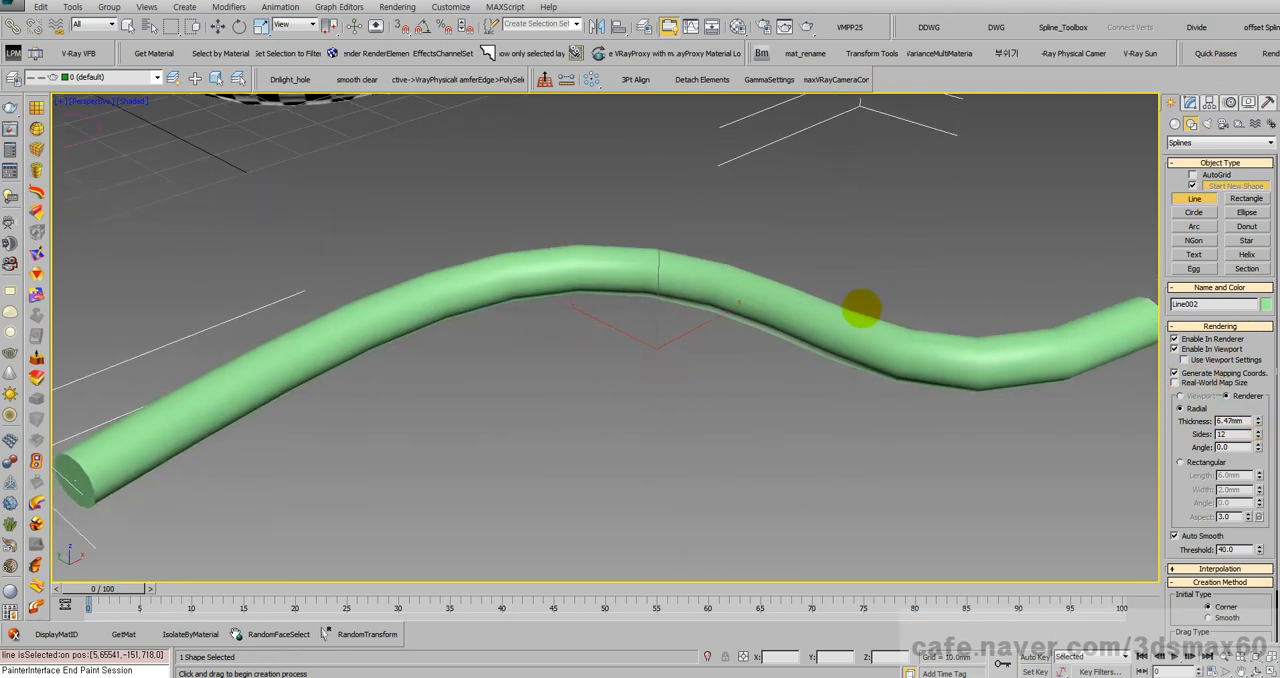
middle_click_drag(862, 308, 957, 312)
key("m")
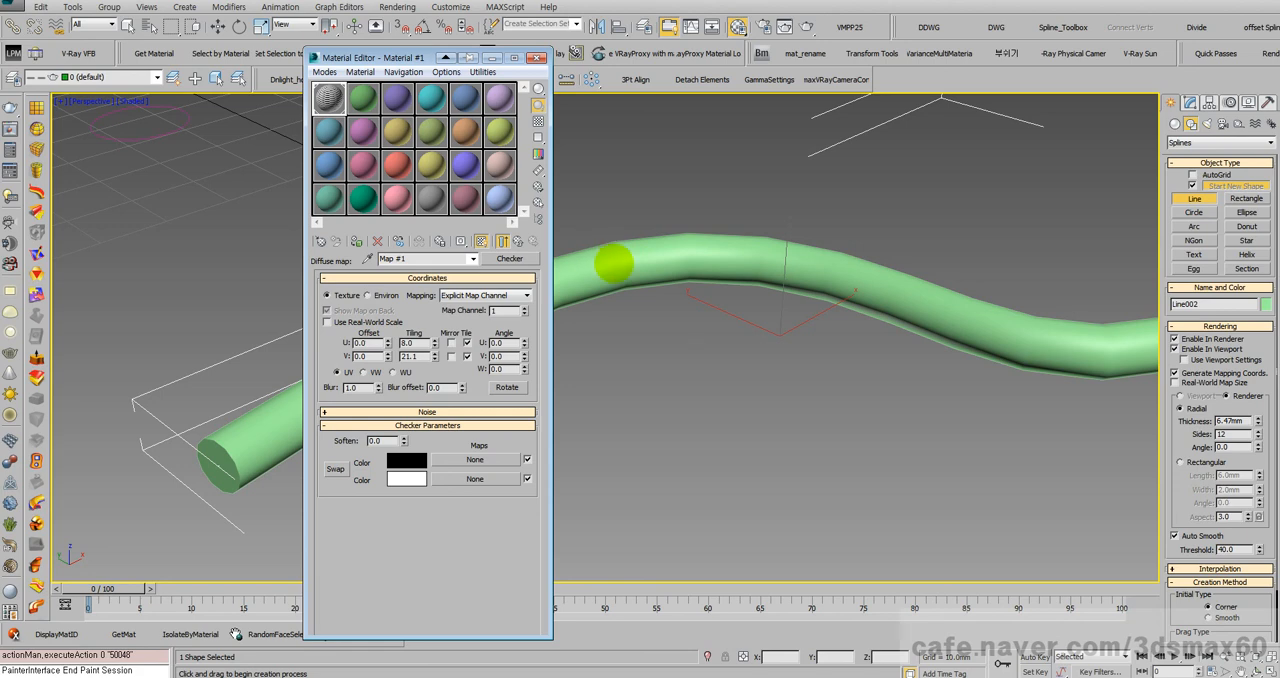
left_click(358, 242)
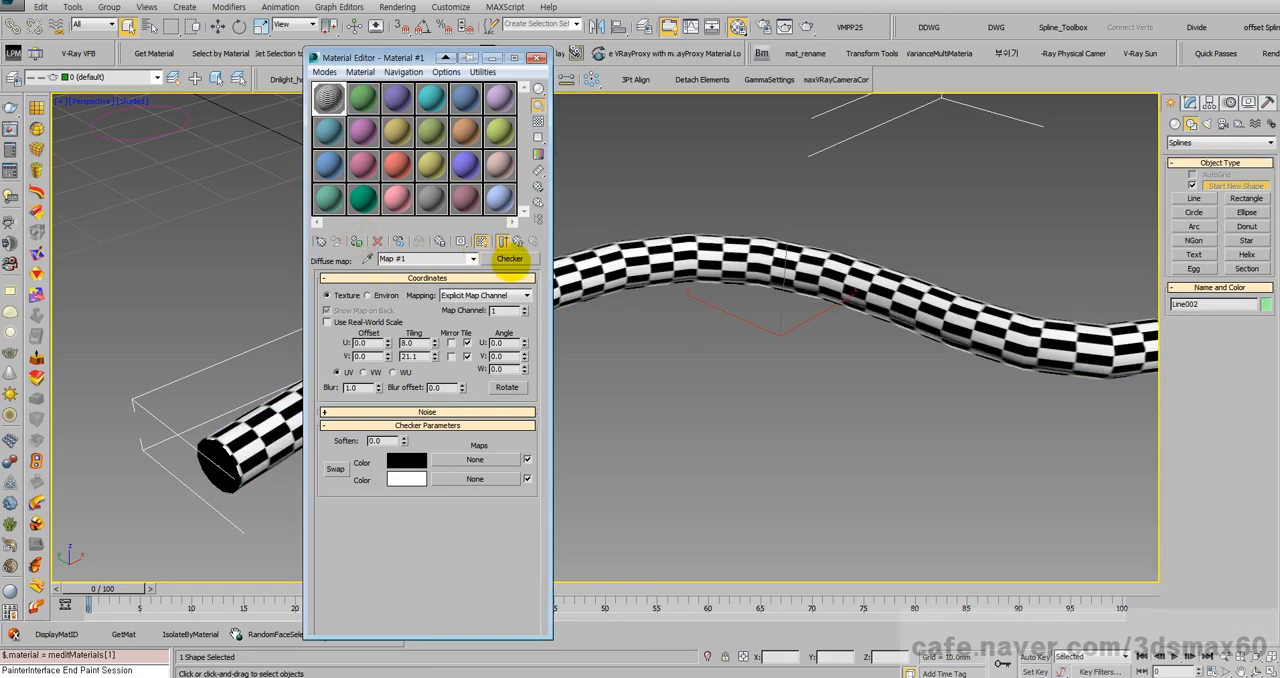
middle_click_drag(712, 296, 737, 309, "alt")
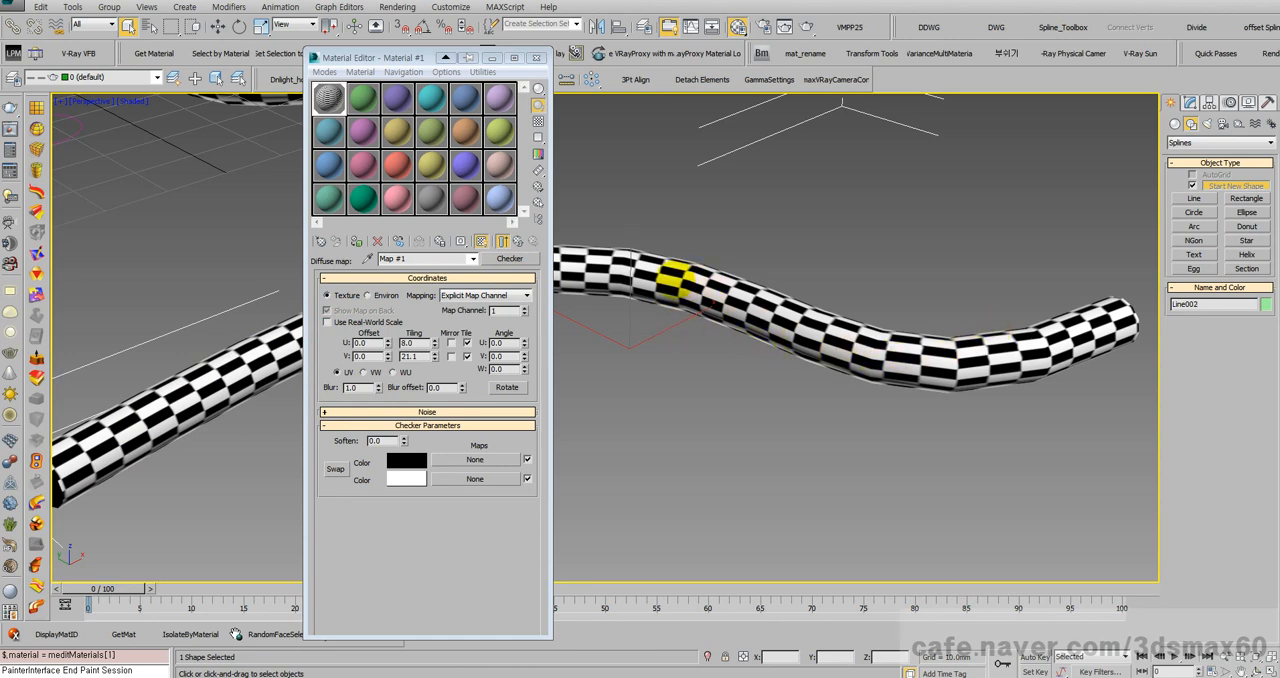
middle_click_drag(691, 337, 749, 367, "alt")
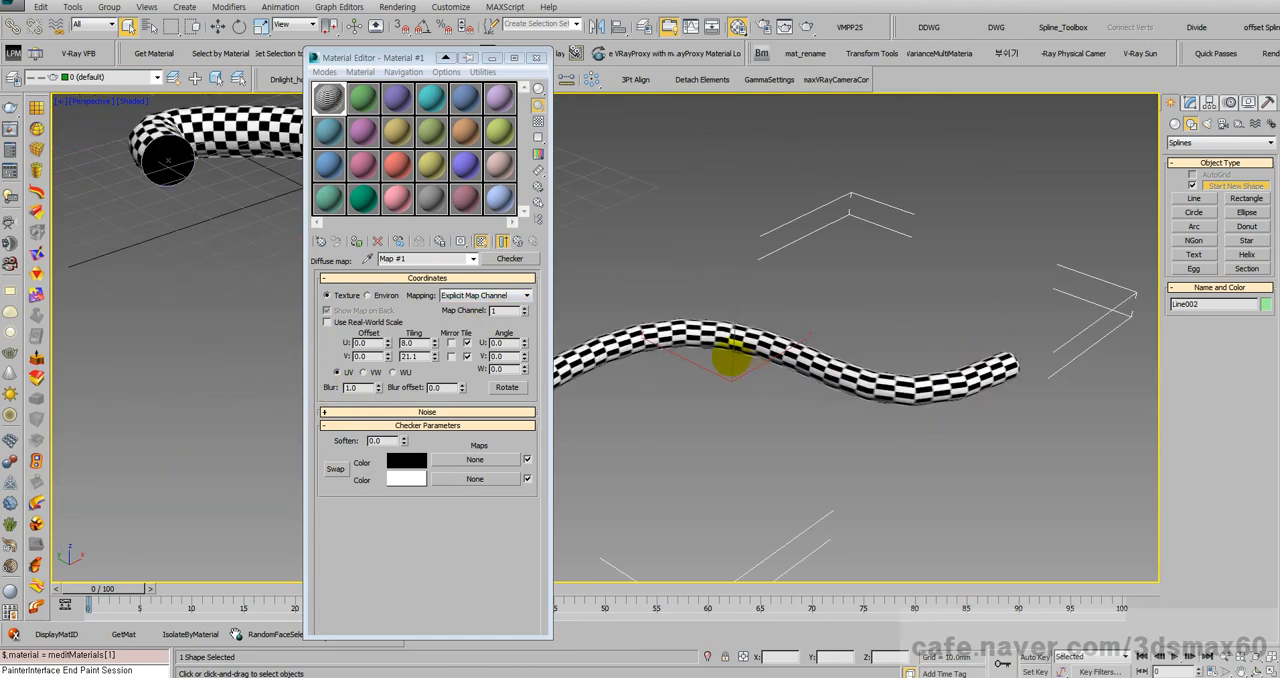
scroll(731, 357, "up", 5)
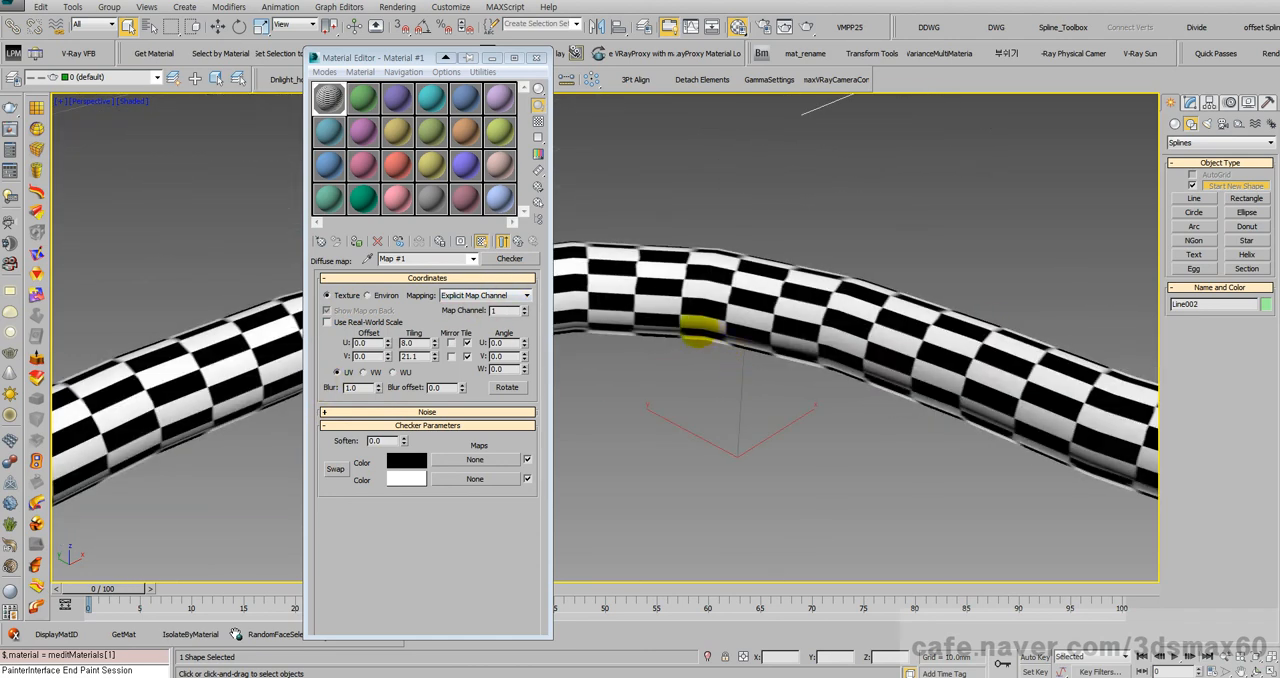
scroll(699, 323, "down", 6)
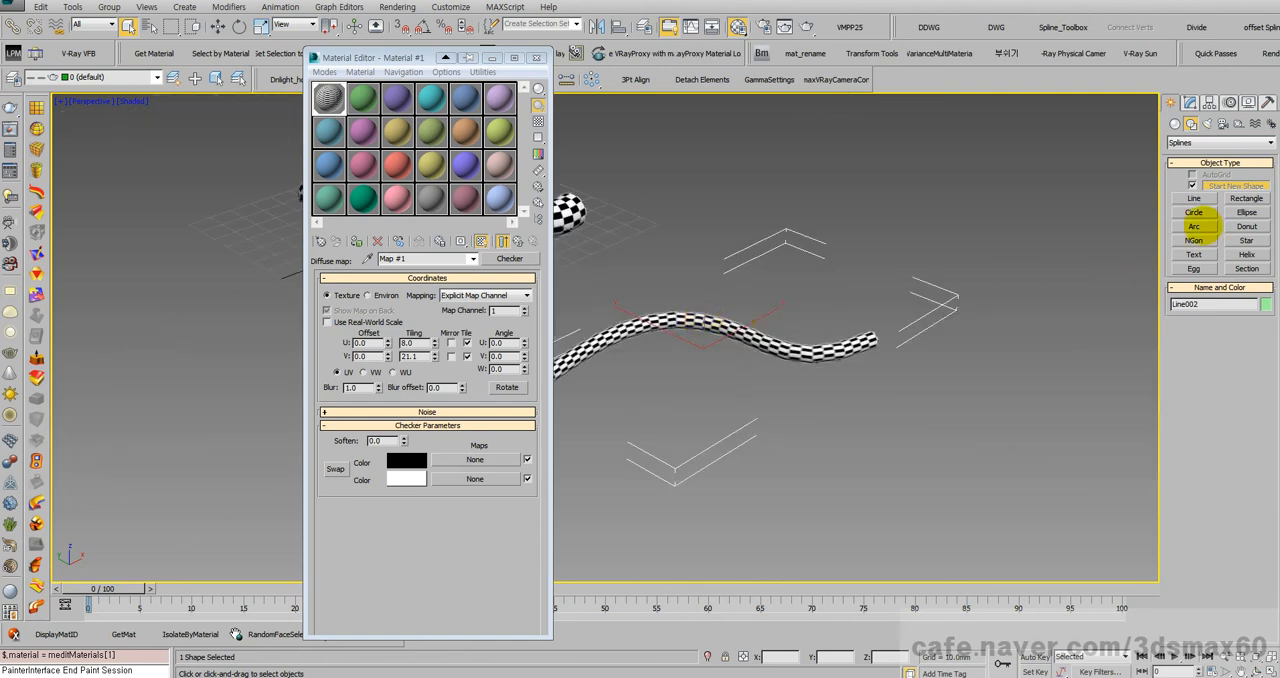
Step: Add a Sweep modifier to the line and choose Bar as its built-in section
left_click(1190, 103)
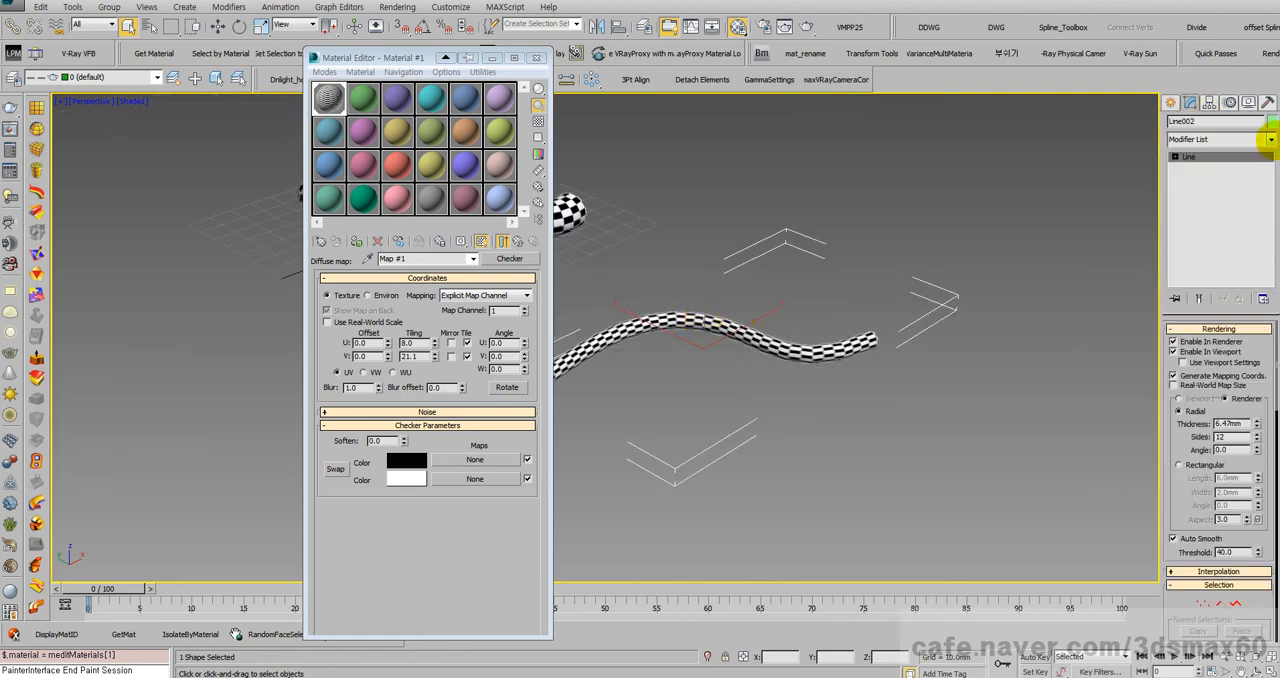
left_click(1270, 140)
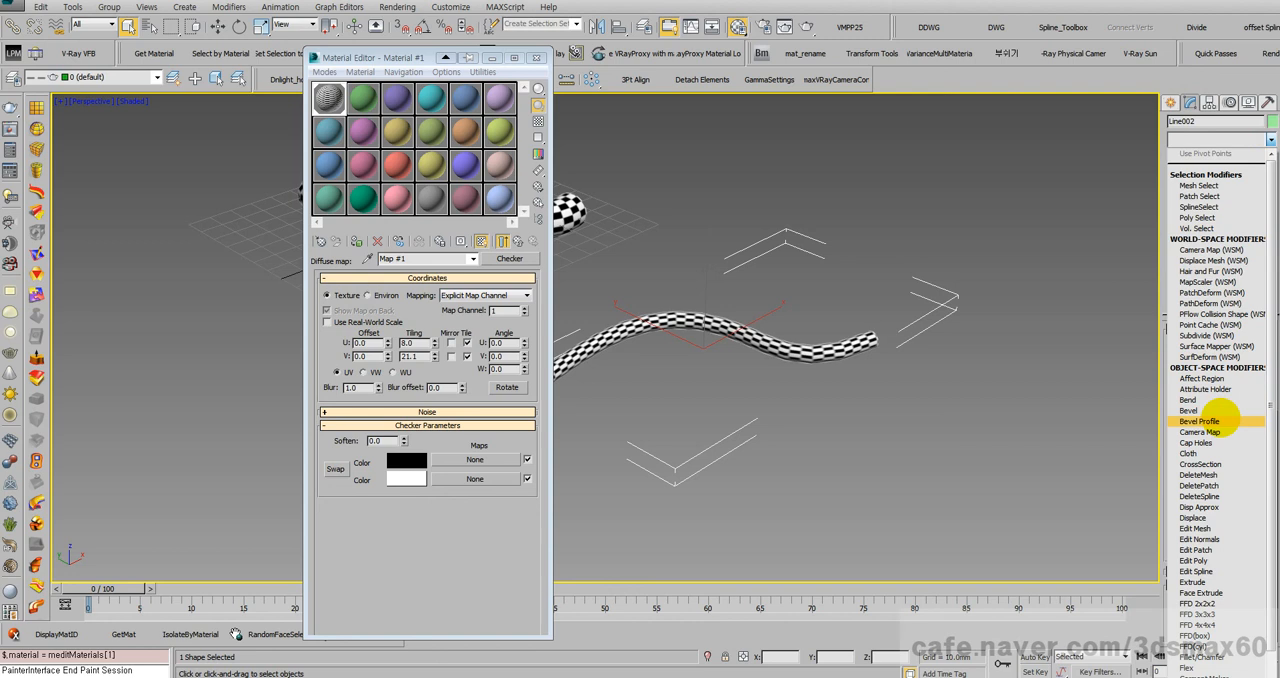
type("sw")
key("Return")
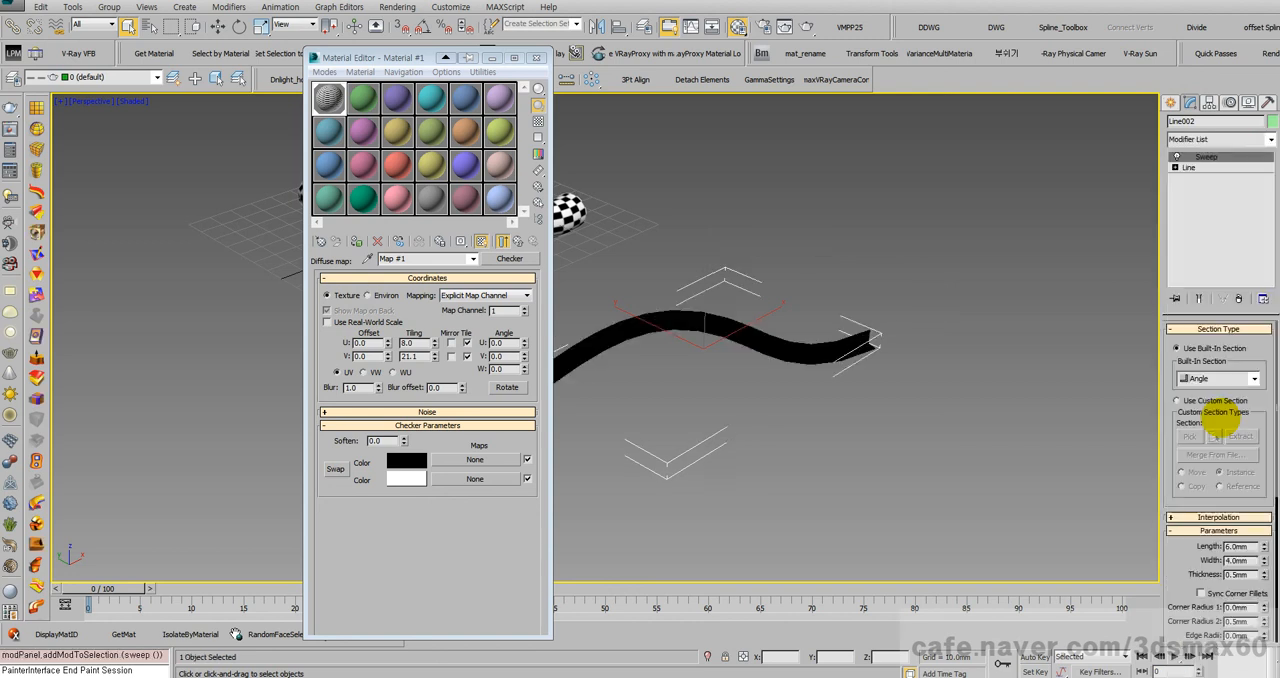
left_click(1254, 378)
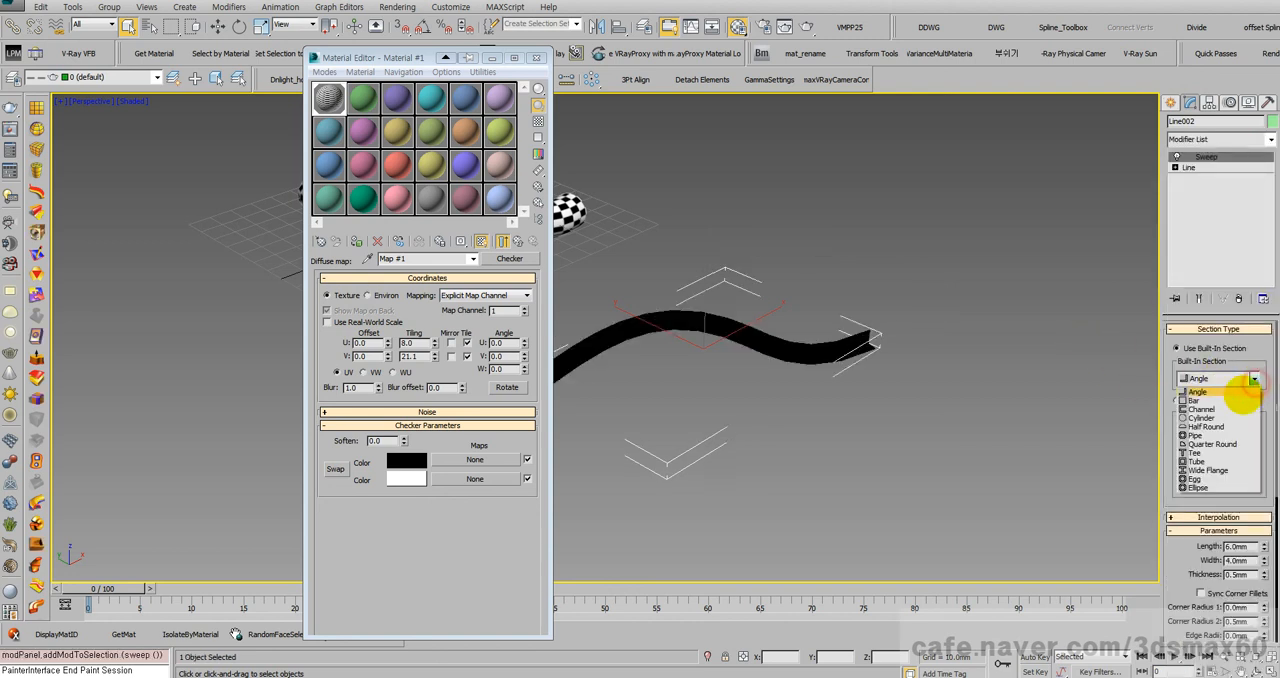
left_click(1228, 400)
middle_click_drag(894, 375, 995, 367)
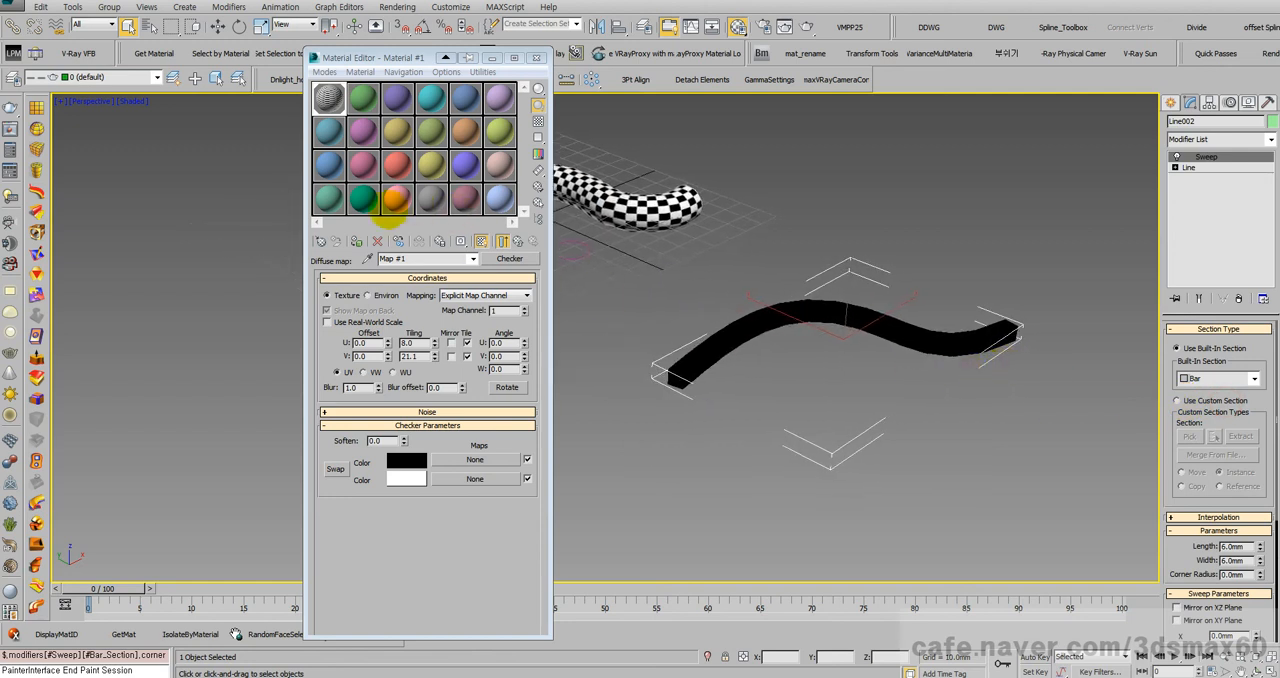
Step: Assign the checker material to the swept bar, turn on the Sweep's Gen. Mapping Coords. and inspect the mapping
left_click(356, 241)
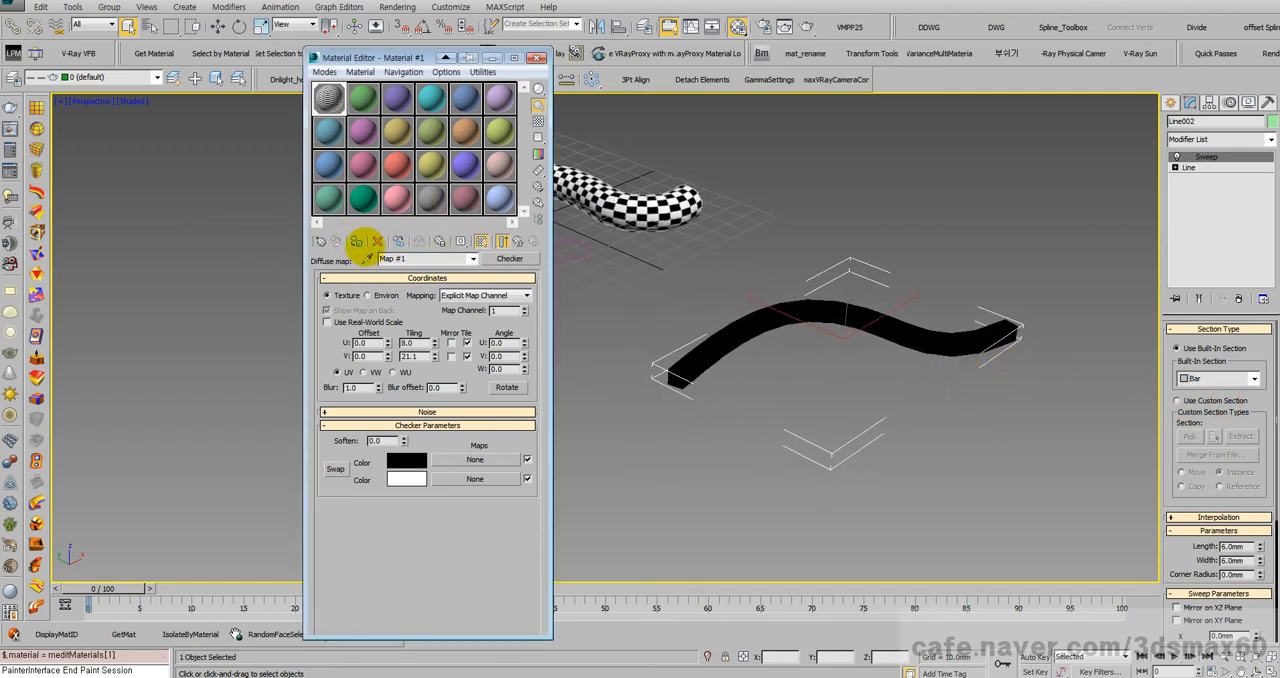
scroll(600, 271, "up", 6)
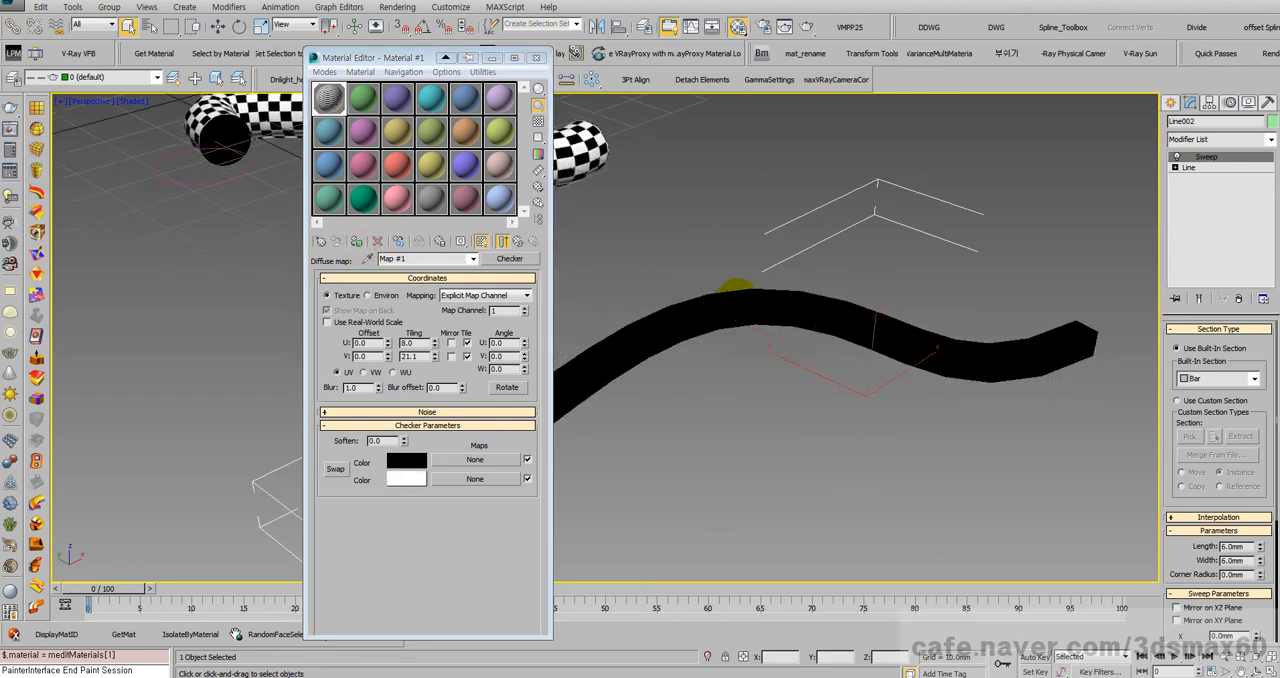
left_click_drag(1183, 495, 1171, 277)
left_click(1214, 583)
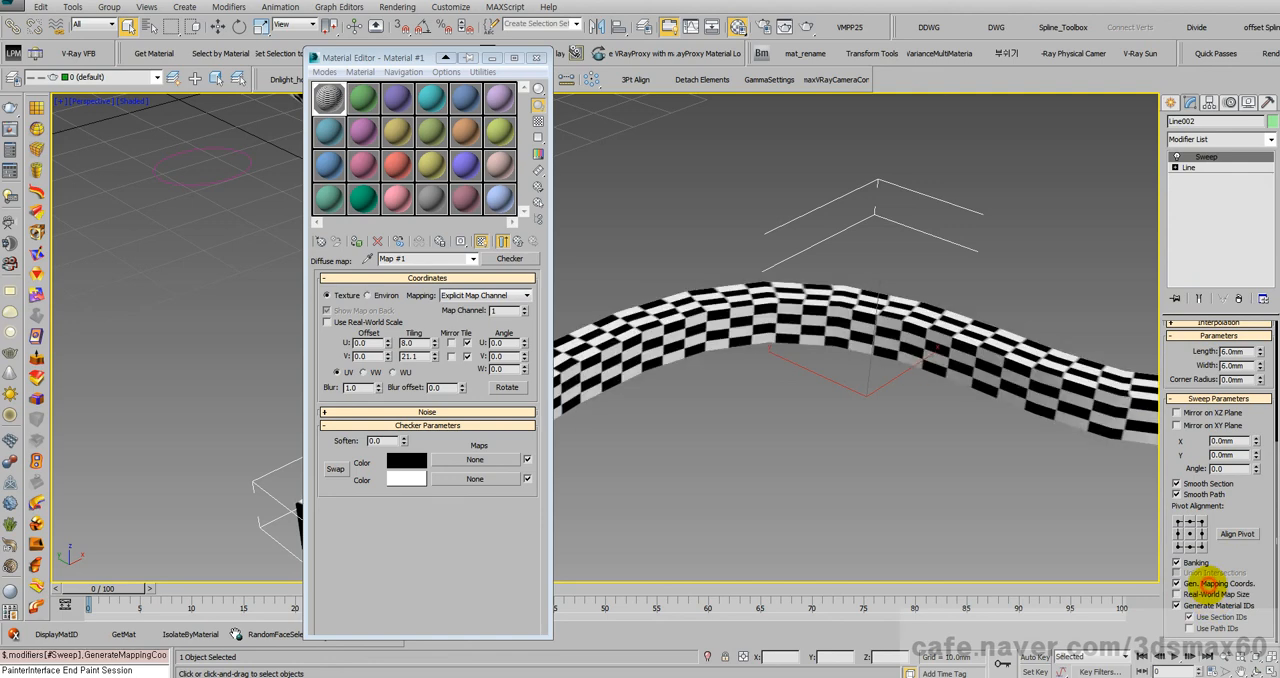
scroll(746, 383, "up", 3)
scroll(746, 383, "down", 5)
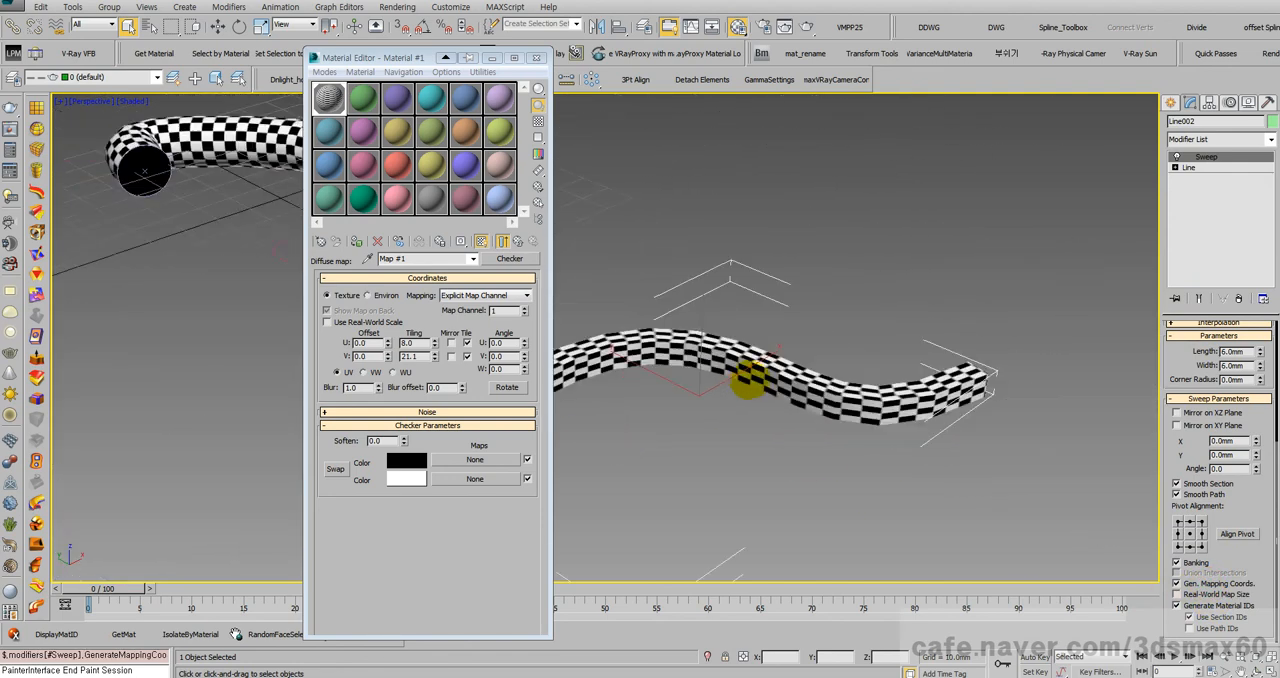
scroll(903, 414, "up", 3)
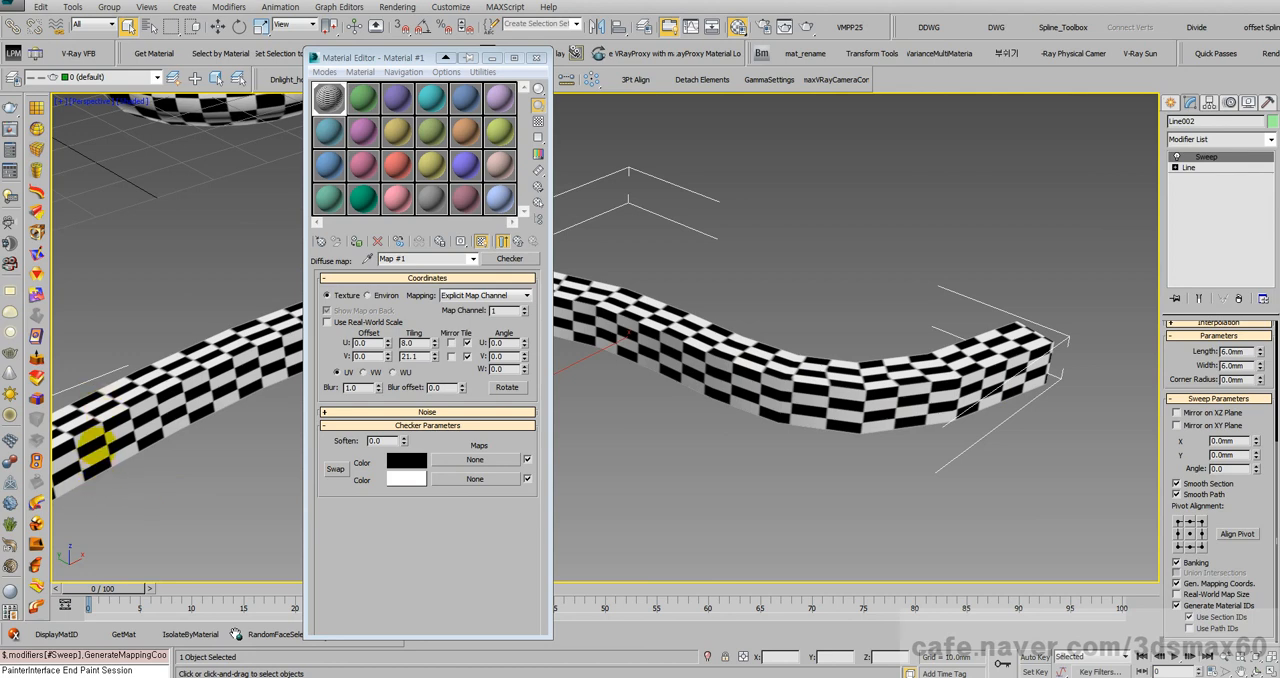
scroll(322, 322, "up", 3)
scroll(800, 421, "down", 5)
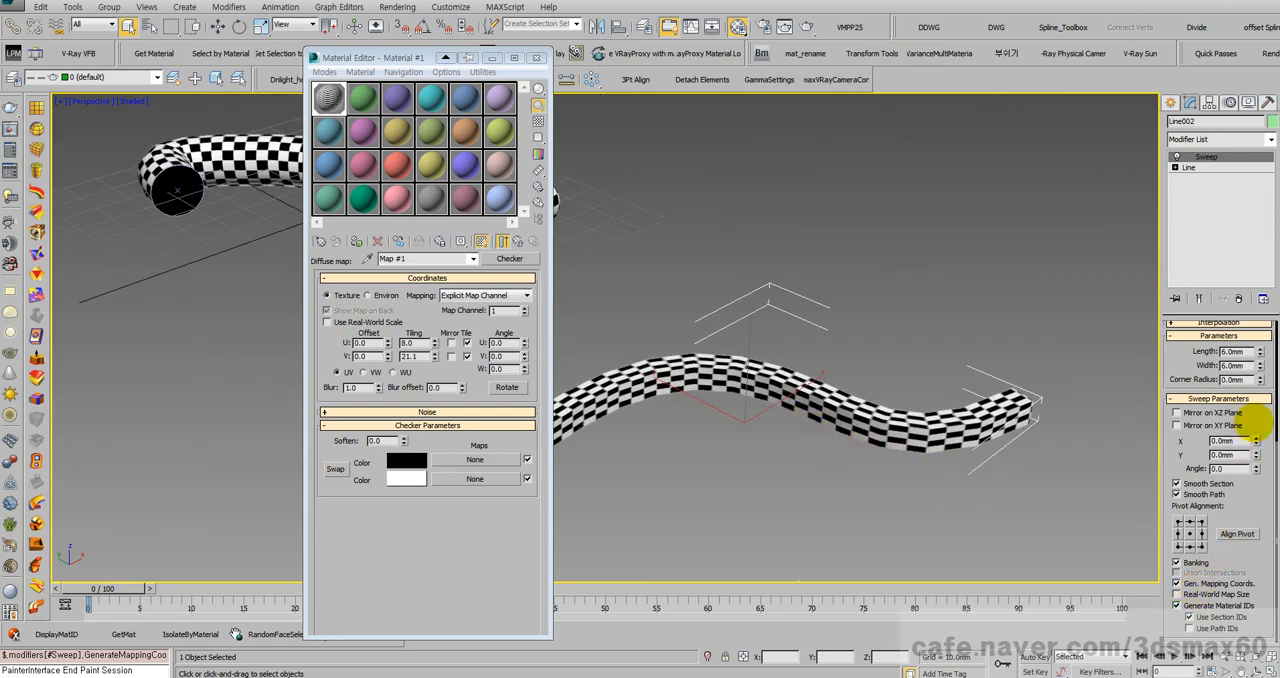
Step: Switch the Sweep's built-in section to Pipe, Tee and finally Wide Flange, and inspect the checker mapping up close
scroll(1258, 424, "up", 3)
left_click(1254, 376)
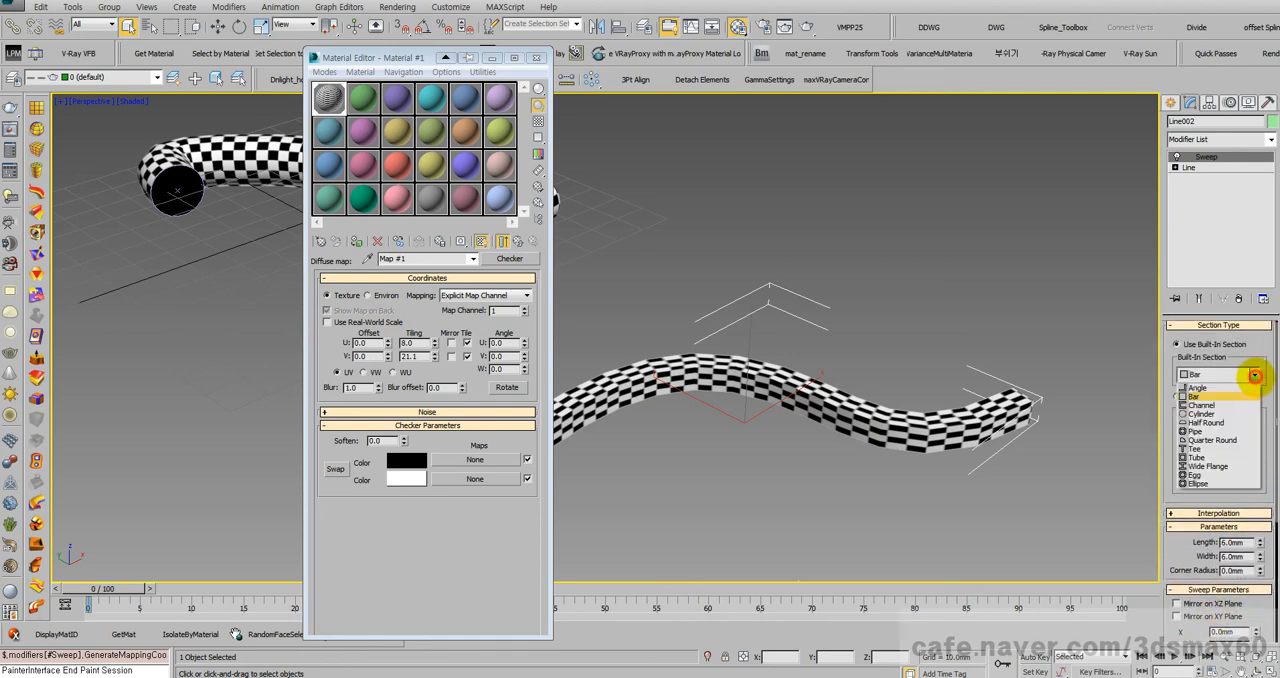
left_click(1208, 431)
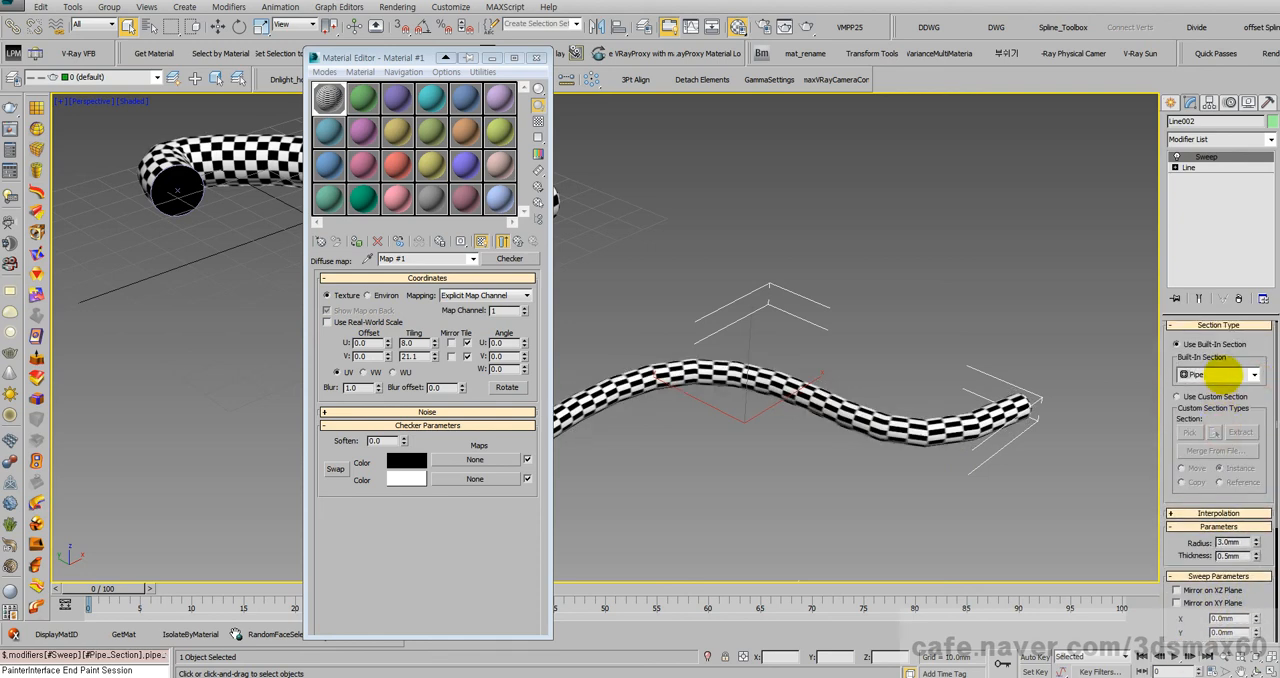
left_click(1253, 375)
left_click(1200, 449)
left_click(1256, 376)
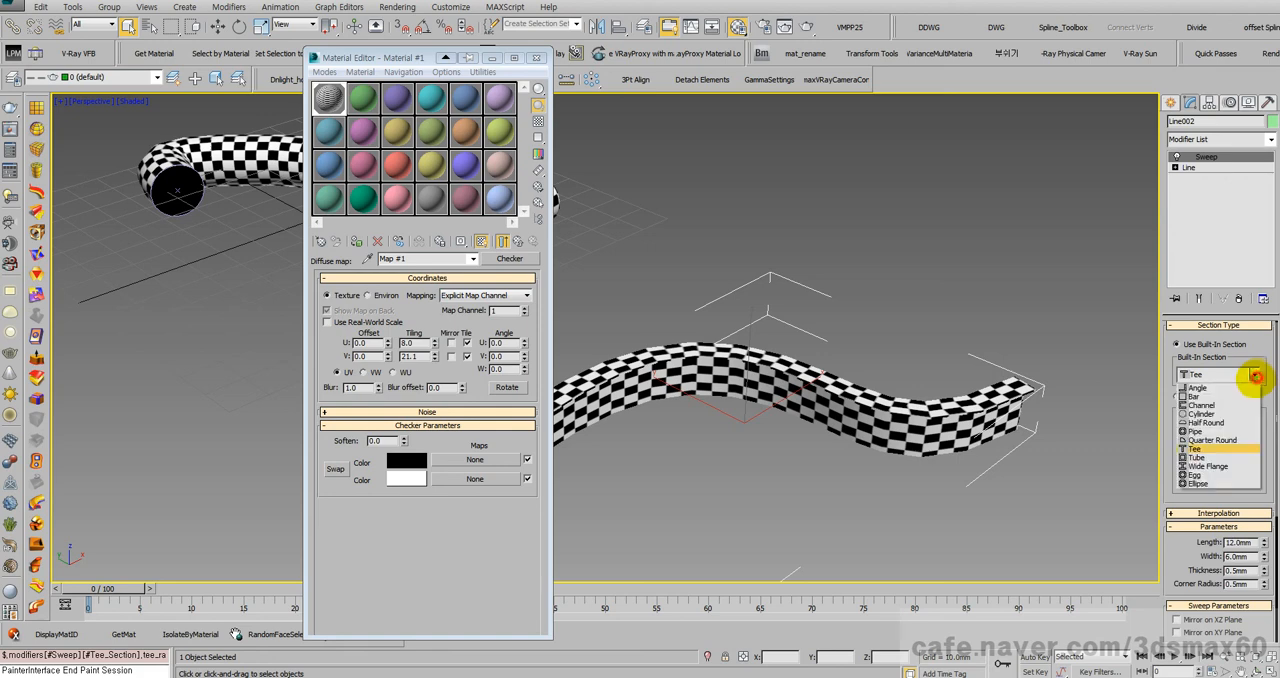
left_click(1202, 466)
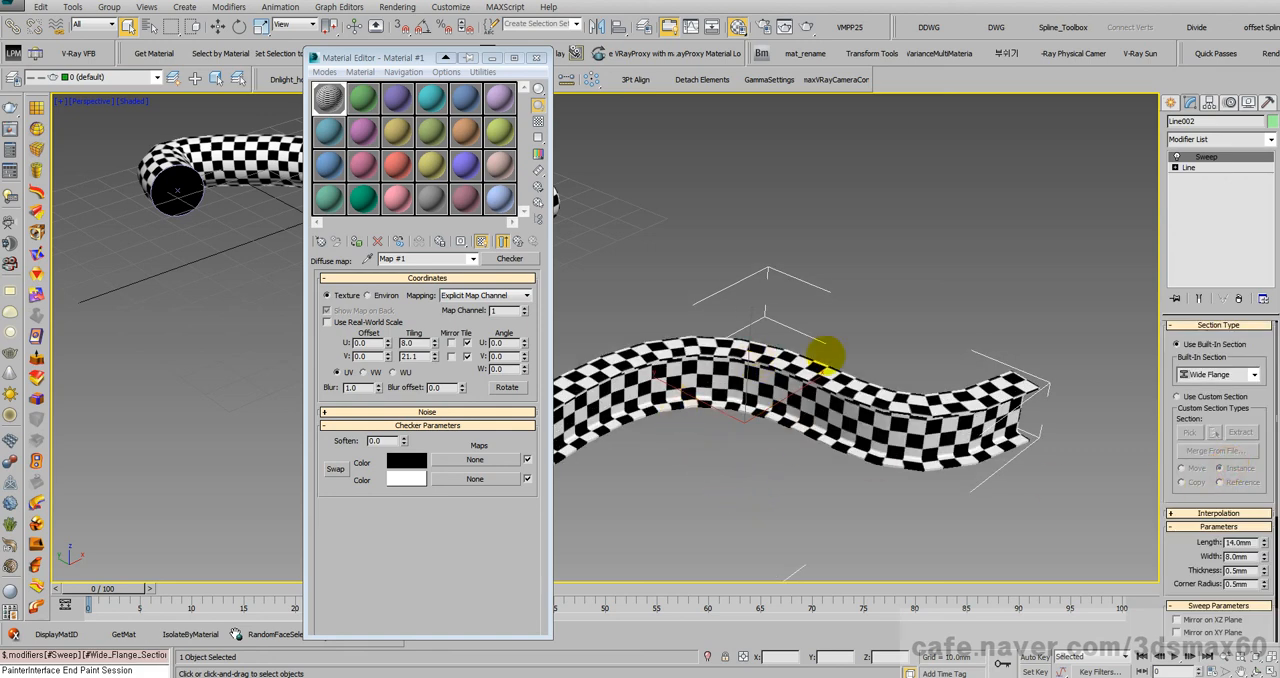
scroll(835, 330, "up", 8)
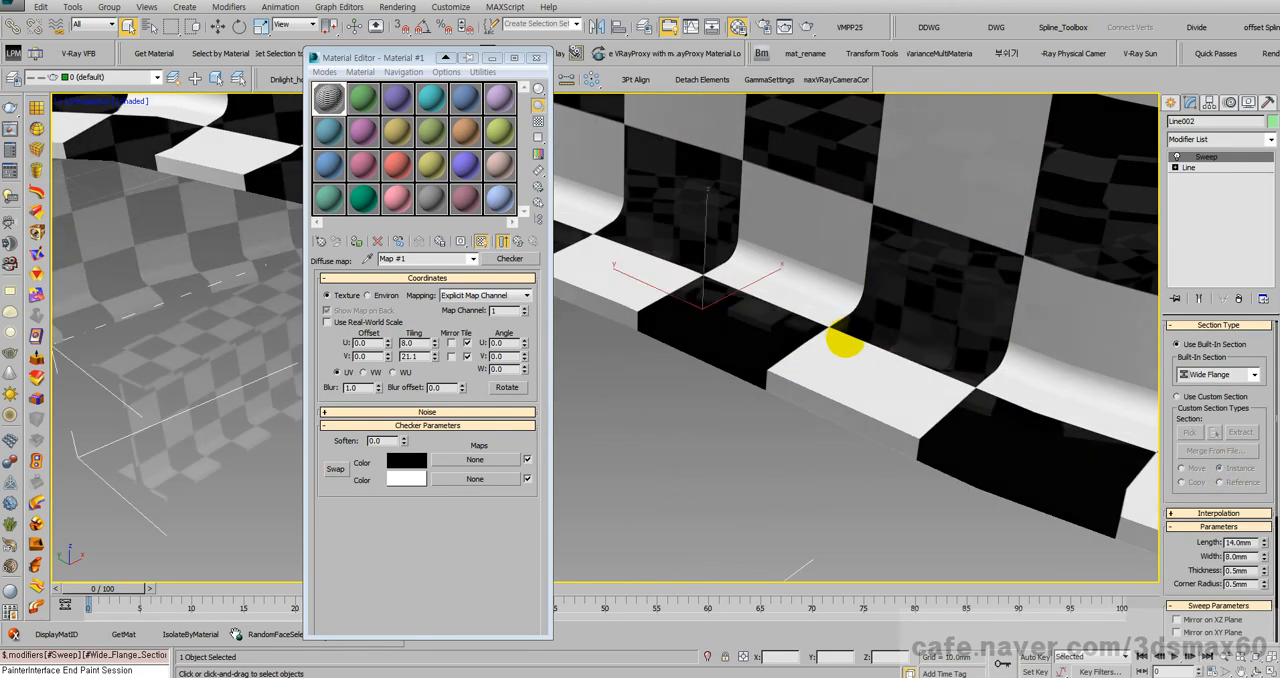
scroll(843, 342, "down", 8)
scroll(785, 310, "up", 4)
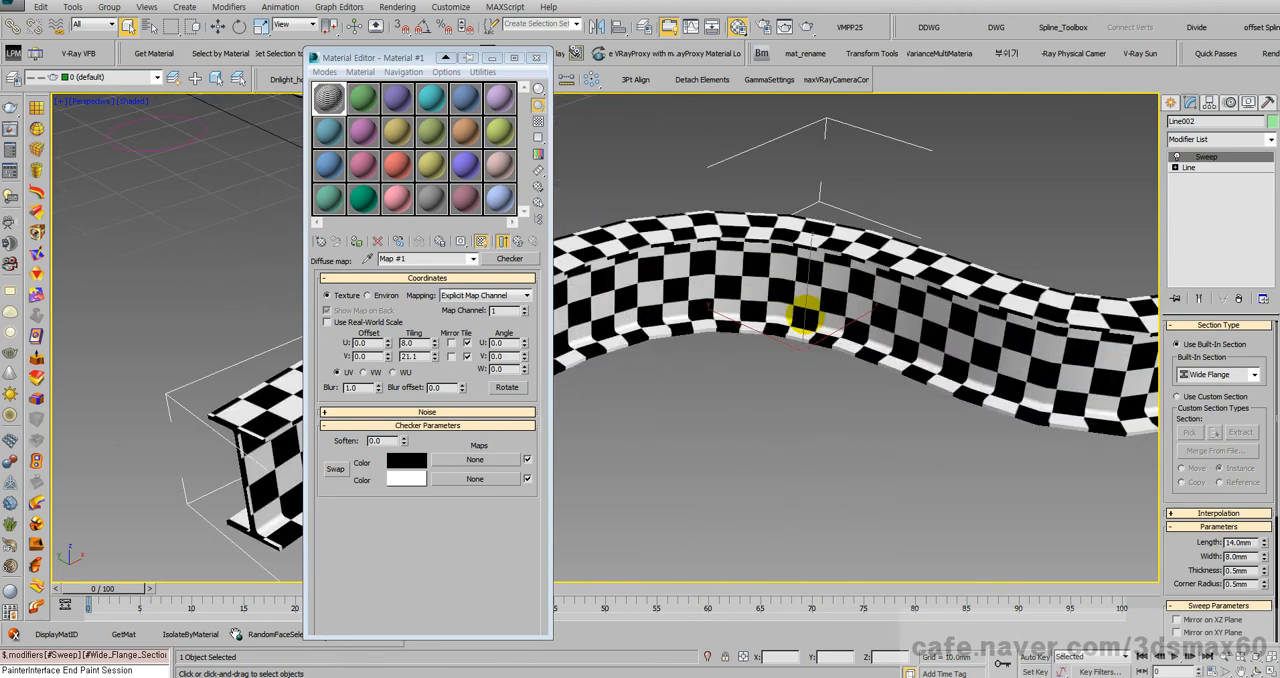